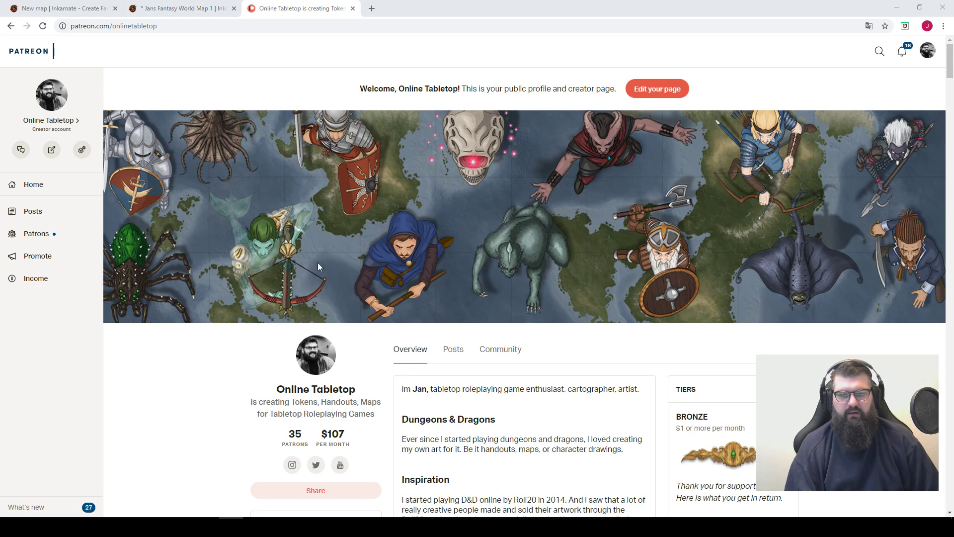
Step: Close the Patreon creator page and return to the fantasy world map in Inkarnate
scroll(300, 277, down, 1)
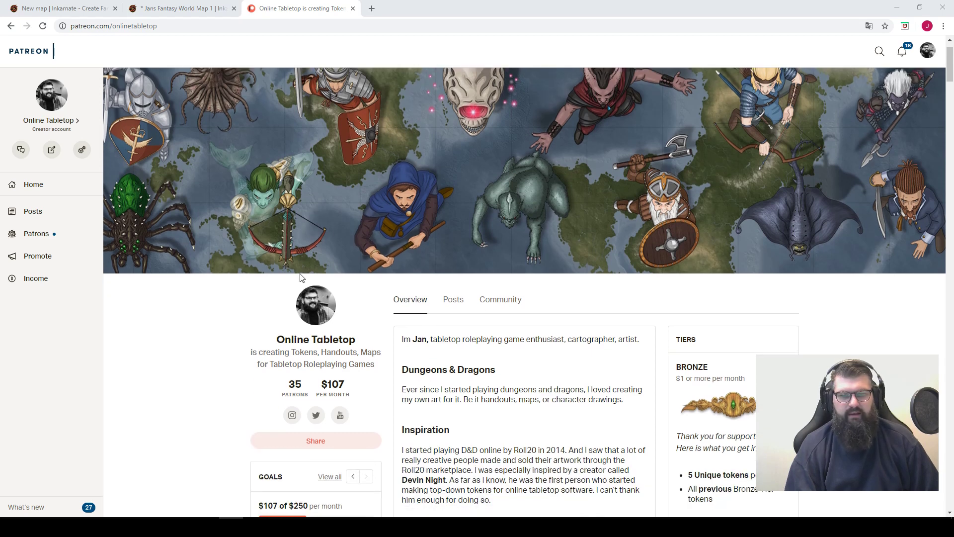
scroll(369, 215, up, 1)
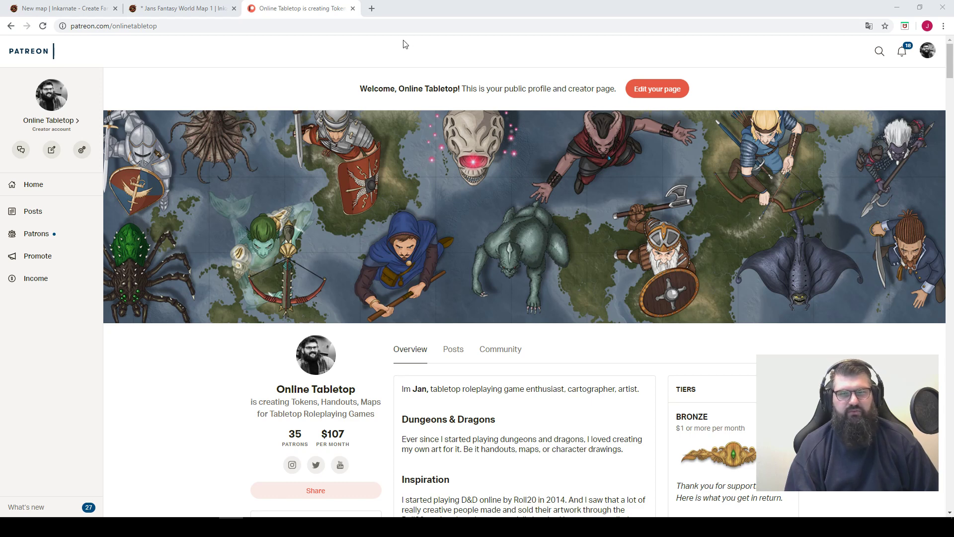
click(353, 8)
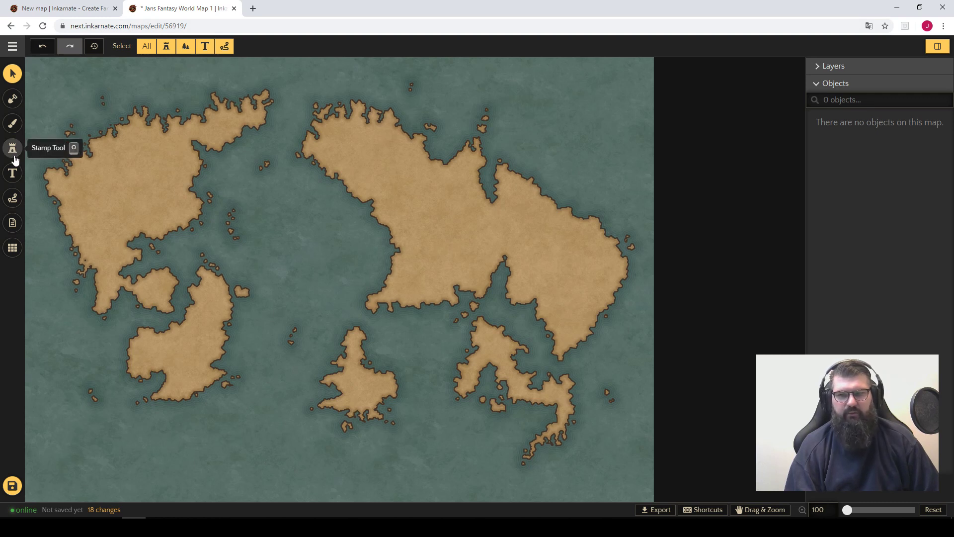
Step: Draw a thin dashed black path from west to east across the middle of the map as the equator
click(12, 198)
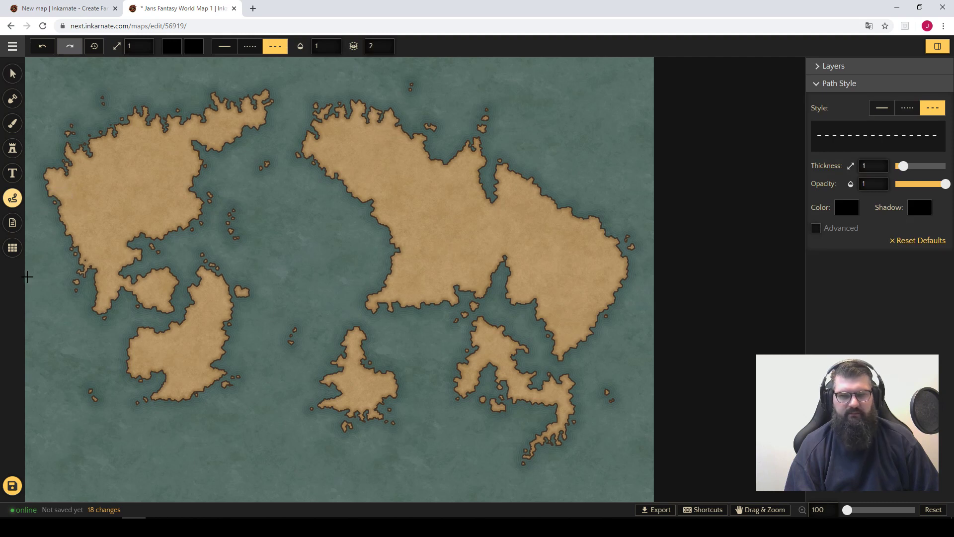
drag(25, 275, 754, 263)
click(11, 74)
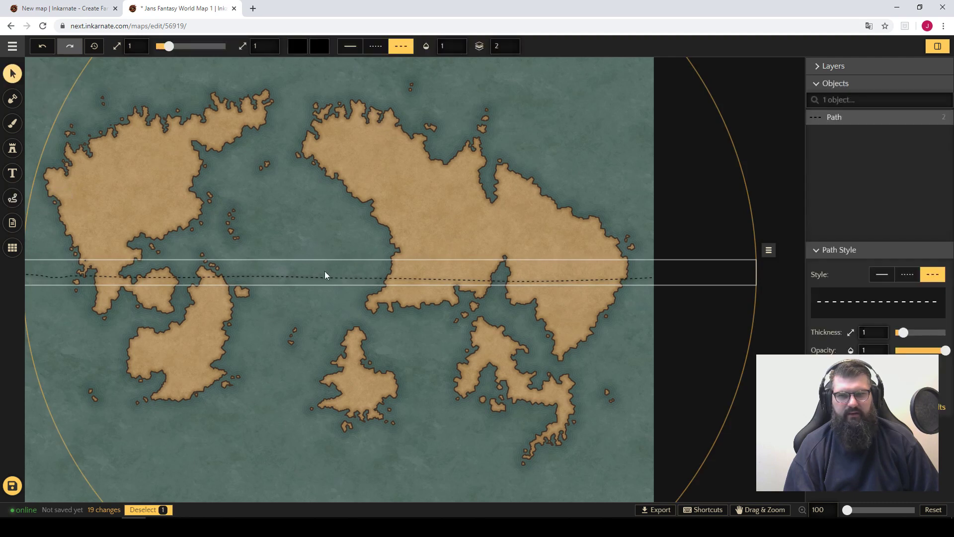
Step: Duplicate the dashed line four times and spread the five lines from north to south as latitude bands
drag(327, 280, 389, 433)
key(ctrl+v)
key(ctrl+v)
key(ctrl+v)
key(ctrl+v)
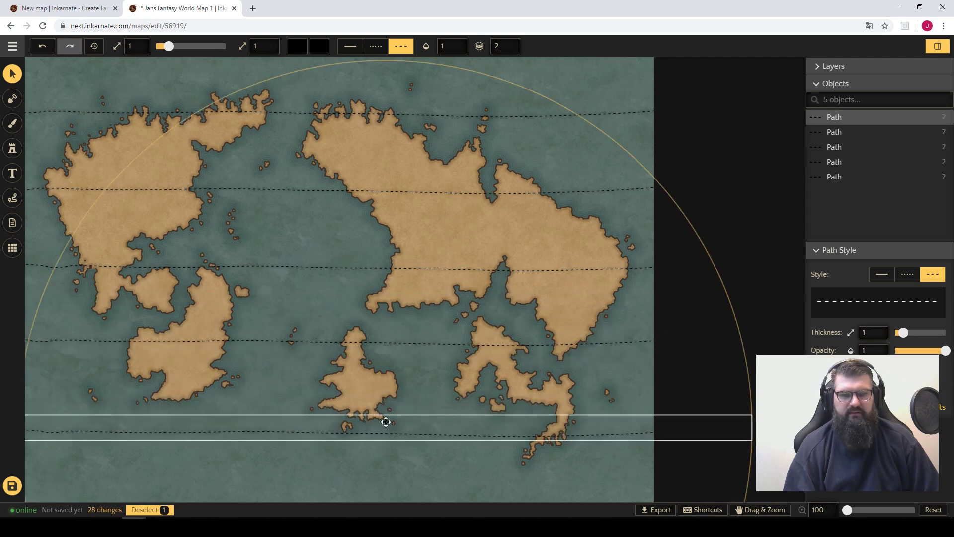
Step: Shift the first dashed line below the equator slightly south to even the spacing, and save the map
click(367, 373)
drag(373, 348, 372, 357)
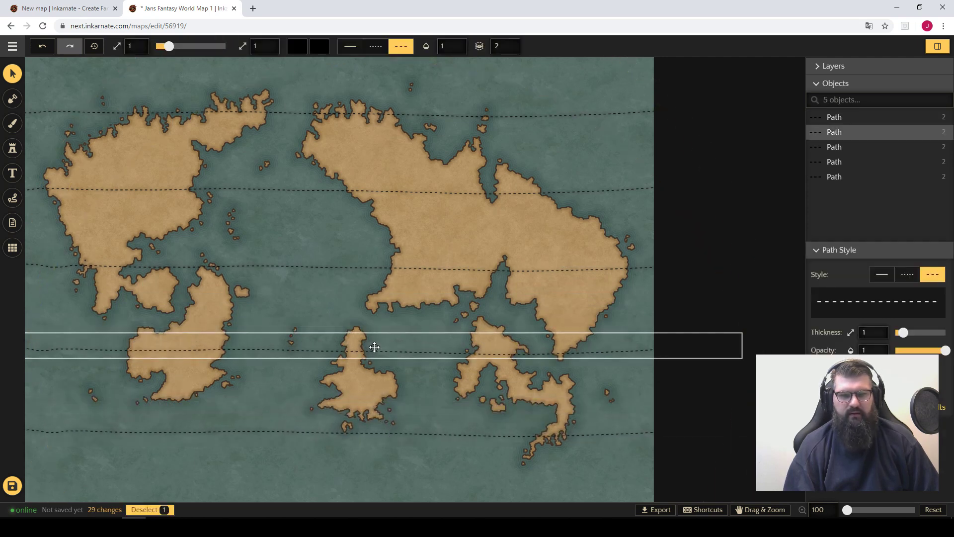
click(368, 293)
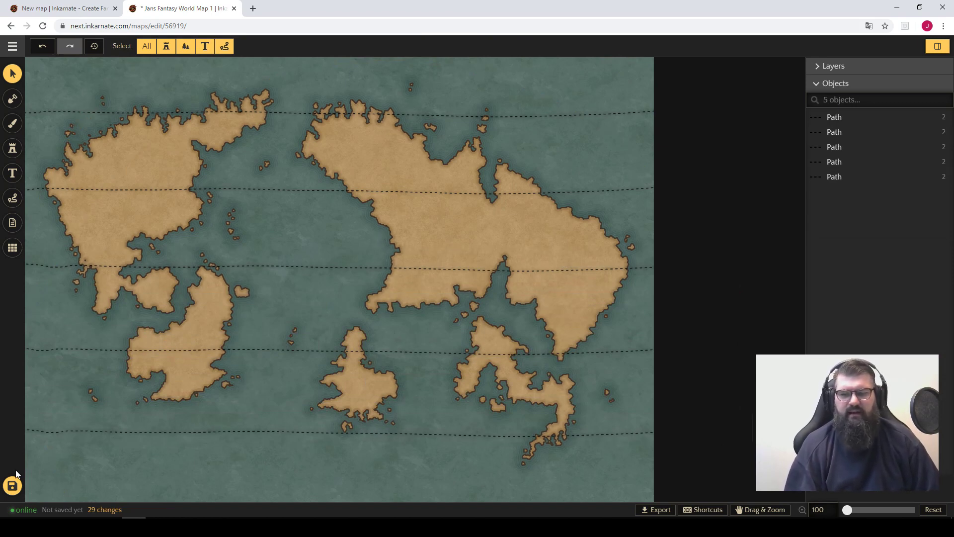
click(13, 486)
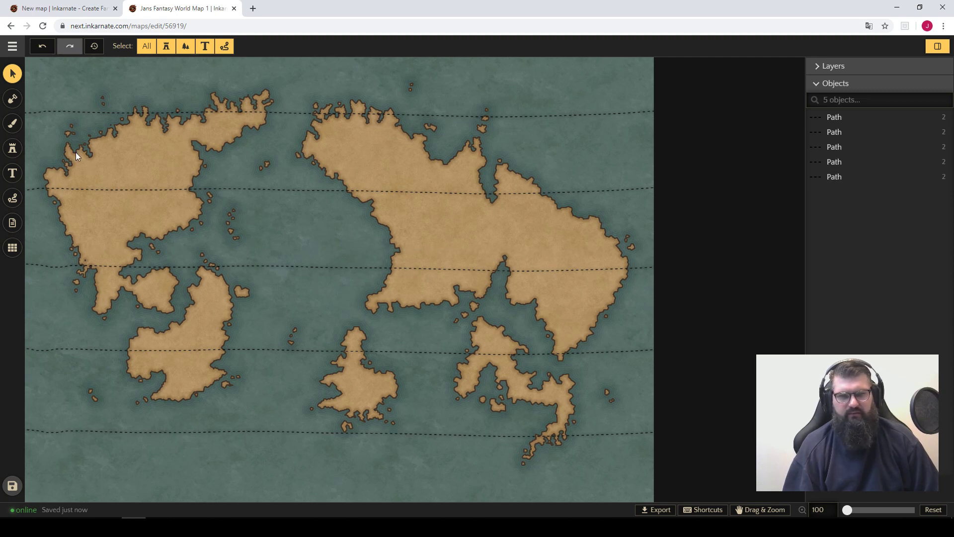
Step: Place a text label reading "Equator - Warm - Wet" centred on the middle dashed line
click(12, 174)
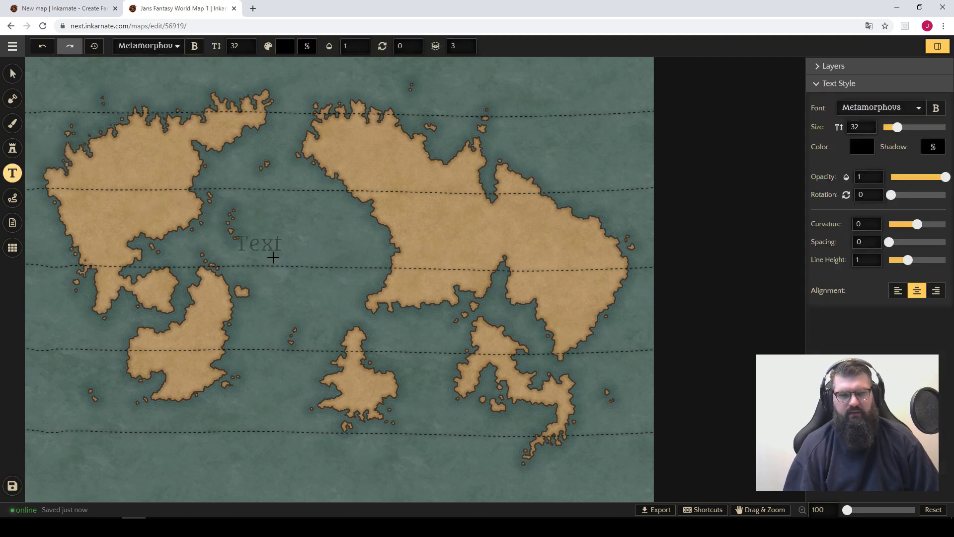
click(328, 273)
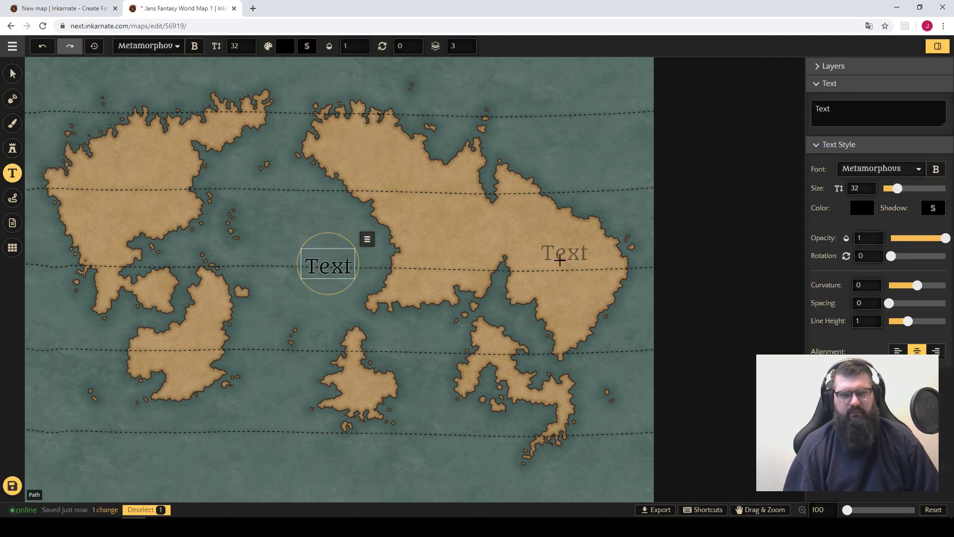
text(Eq)
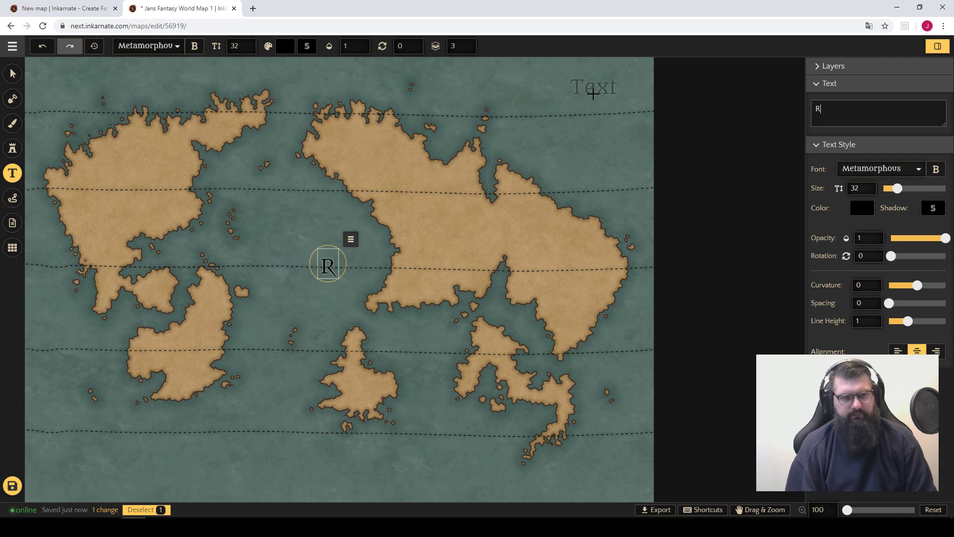
text(uator)
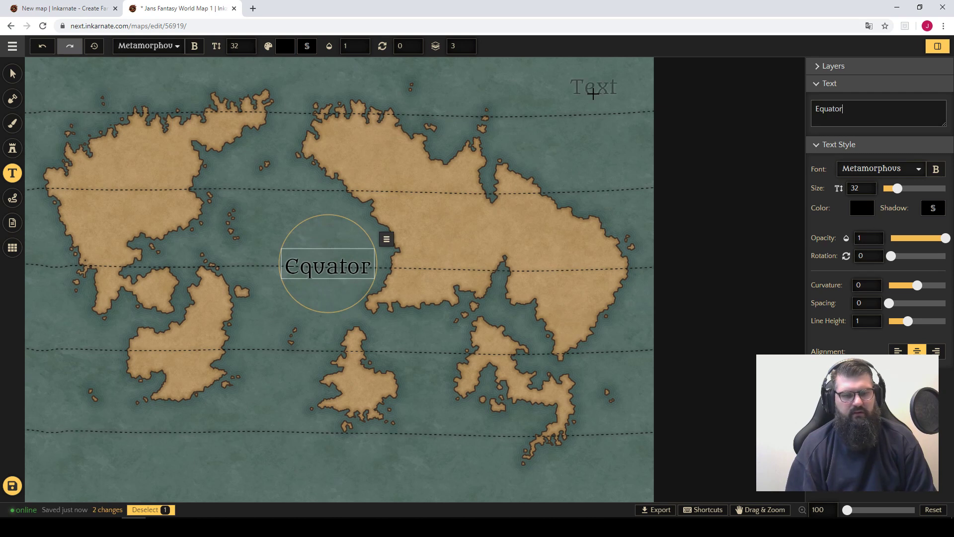
text( -)
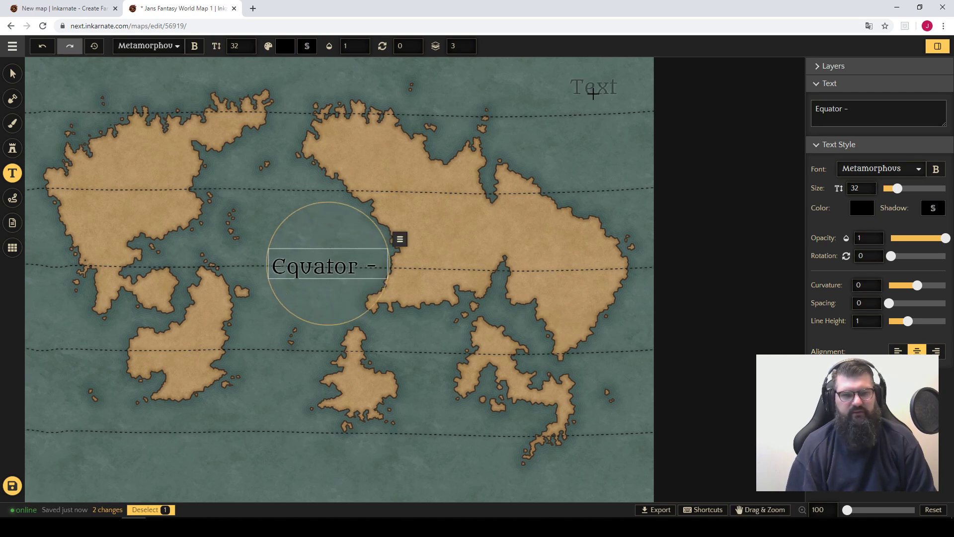
text( Warm)
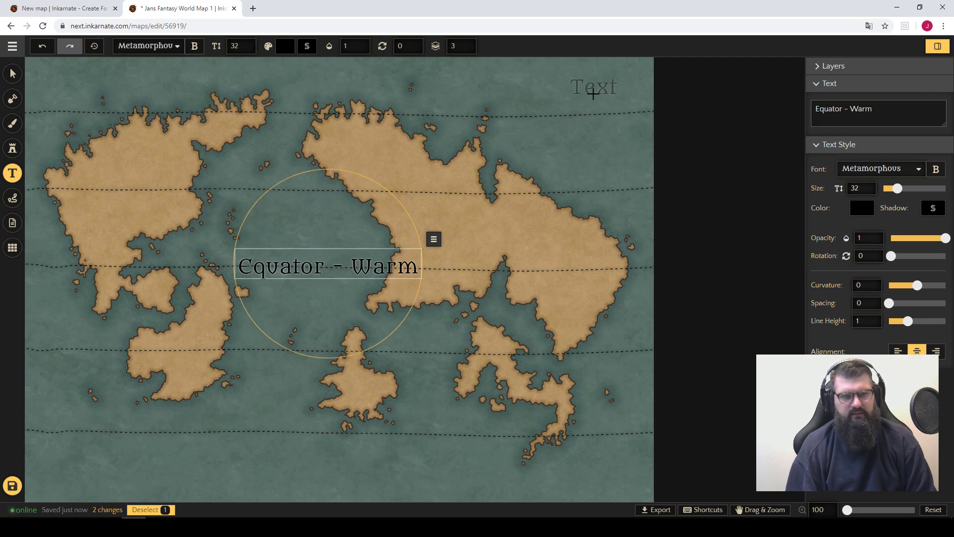
text( - Wet)
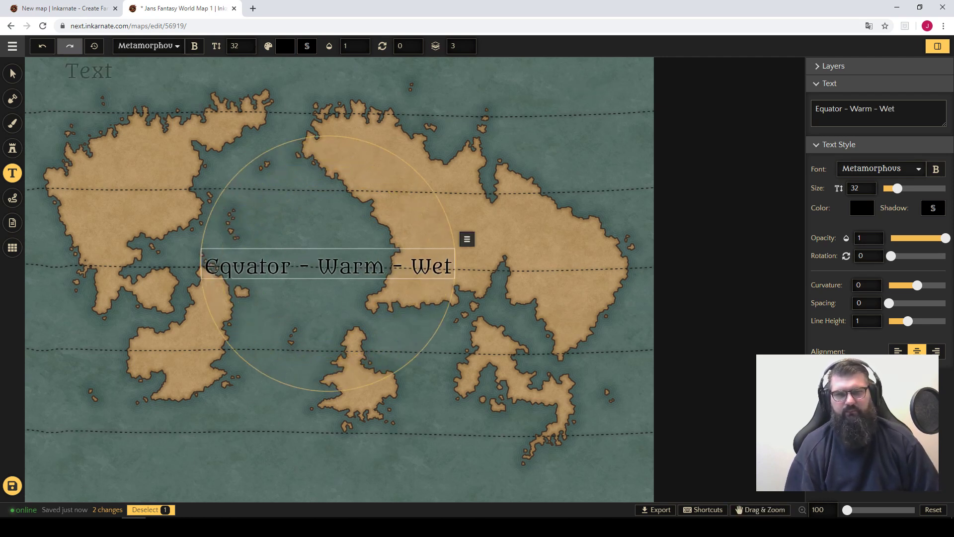
click(13, 74)
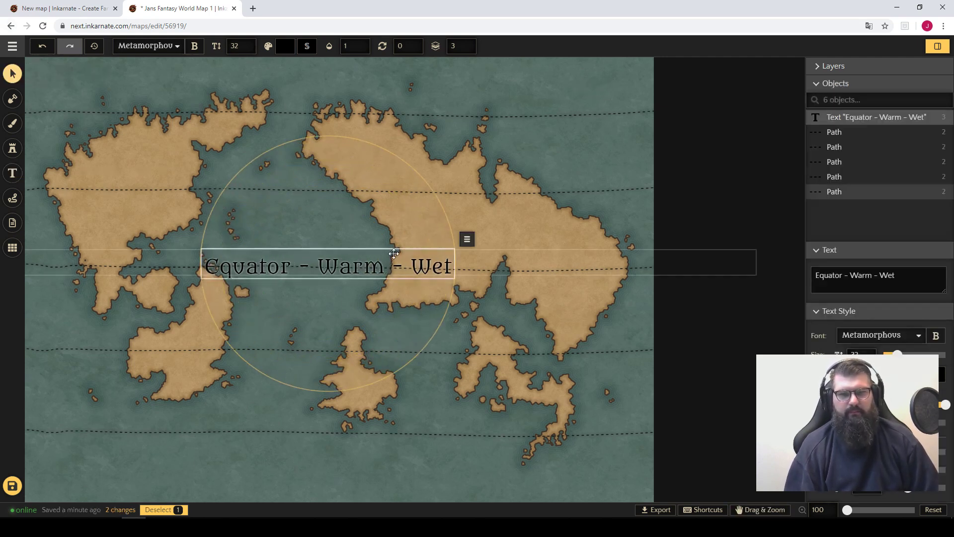
drag(368, 264, 386, 265)
Step: Duplicate the equator label into the band just north of it and change the copy's text to "Warm - Dry"
key(ctrl+c)
key(ctrl+v)
drag(467, 246, 368, 222)
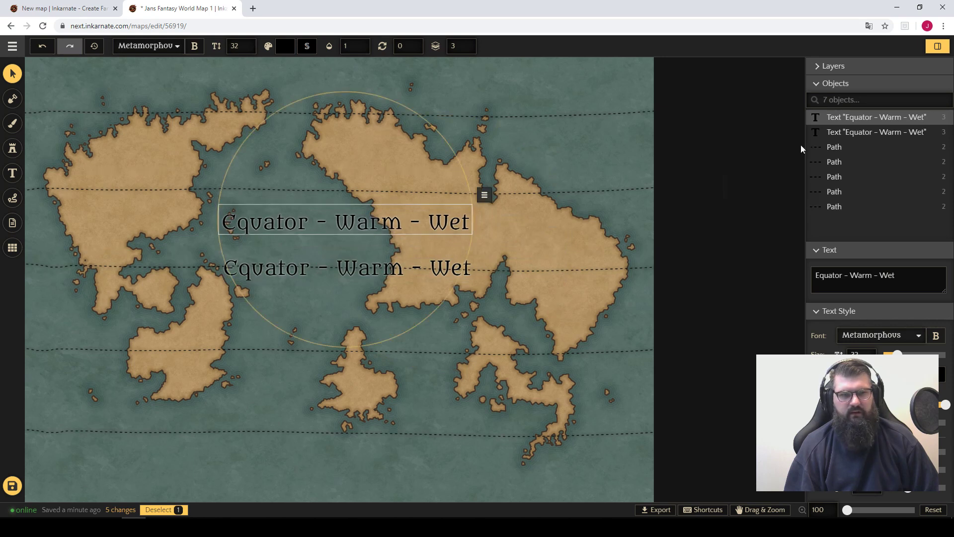
drag(897, 275, 805, 277)
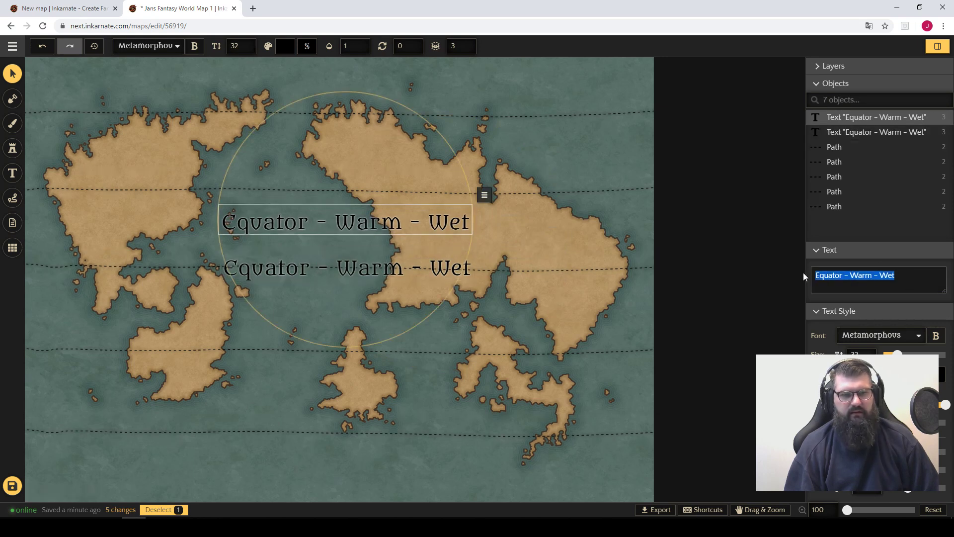
text(Warm -)
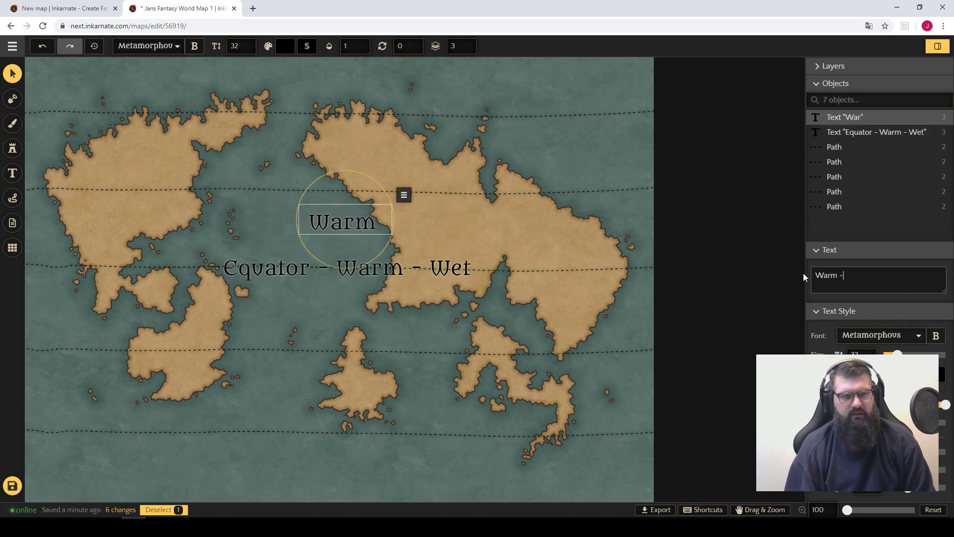
text( Dry)
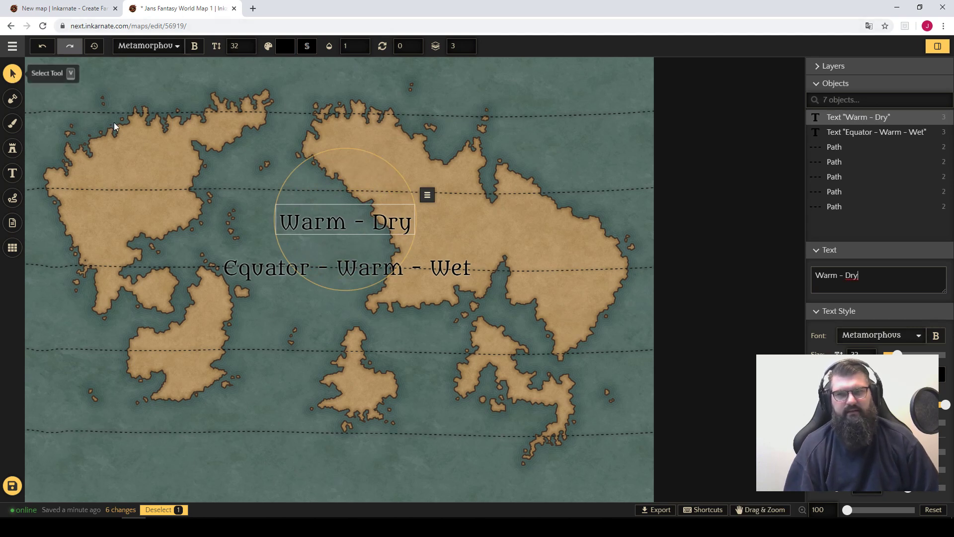
click(325, 160)
Step: Duplicate the "Warm - Dry" label into the band just south of the equator
click(363, 221)
key(ctrl+c)
key(ctrl+v)
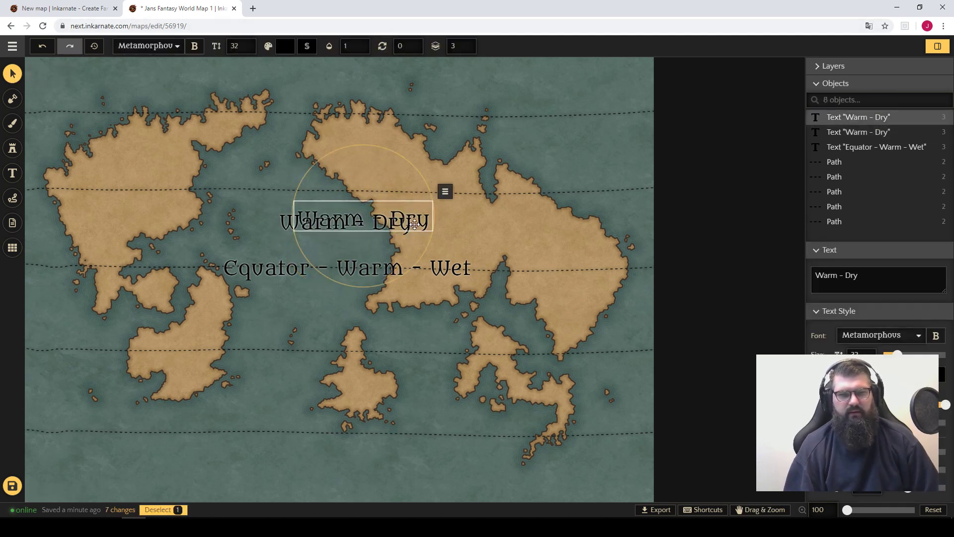
drag(415, 224, 367, 158)
click(489, 223)
click(374, 318)
Step: Place another copy of the "Warm - Dry" label in the second band north of the equator and change its text to "Cold - Wet"
key(ctrl+c)
key(ctrl+v)
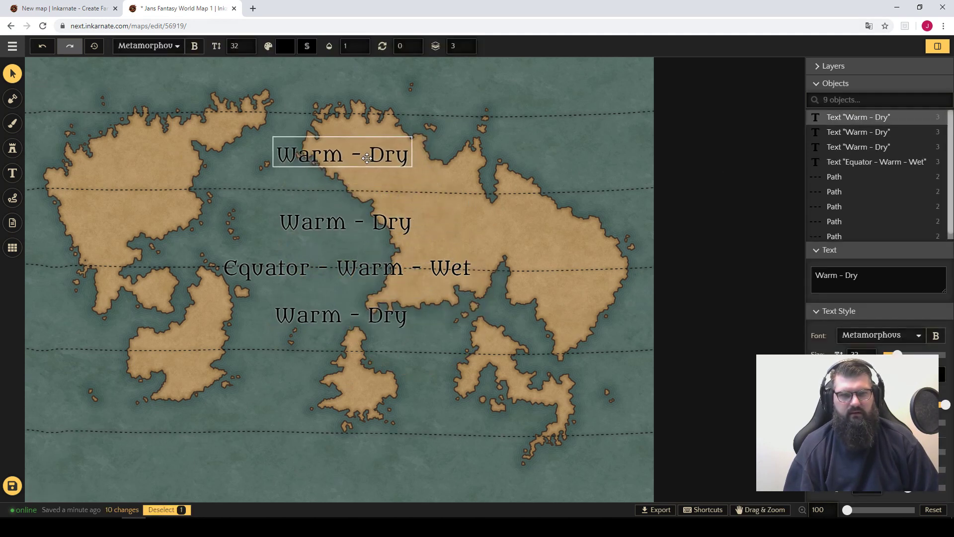
drag(816, 275, 860, 275)
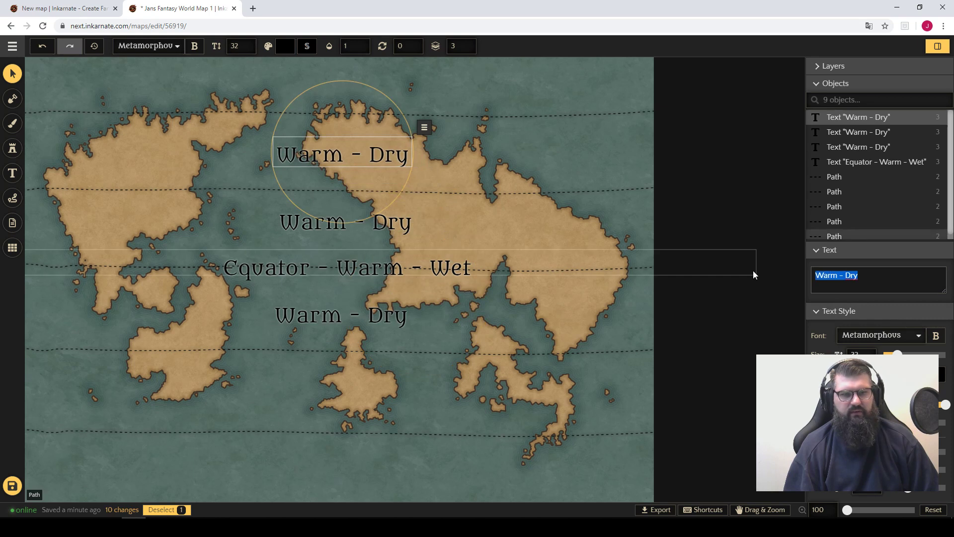
text(D)
key(BackSpace)
text(Co)
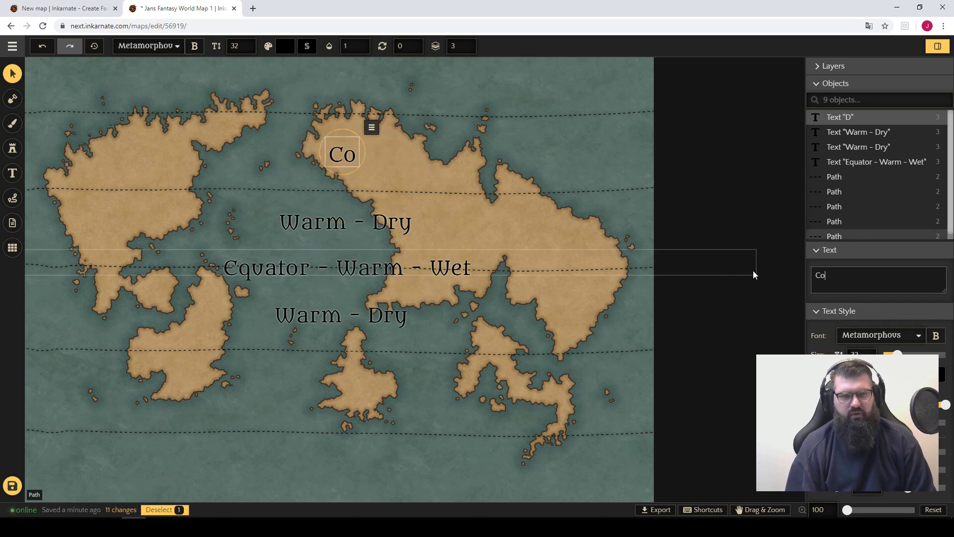
text(ld - We)
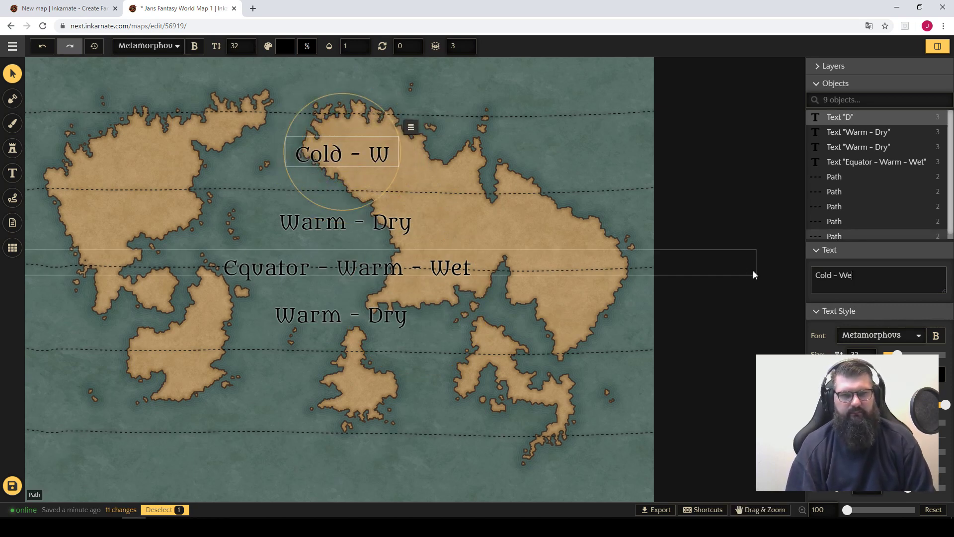
text(t)
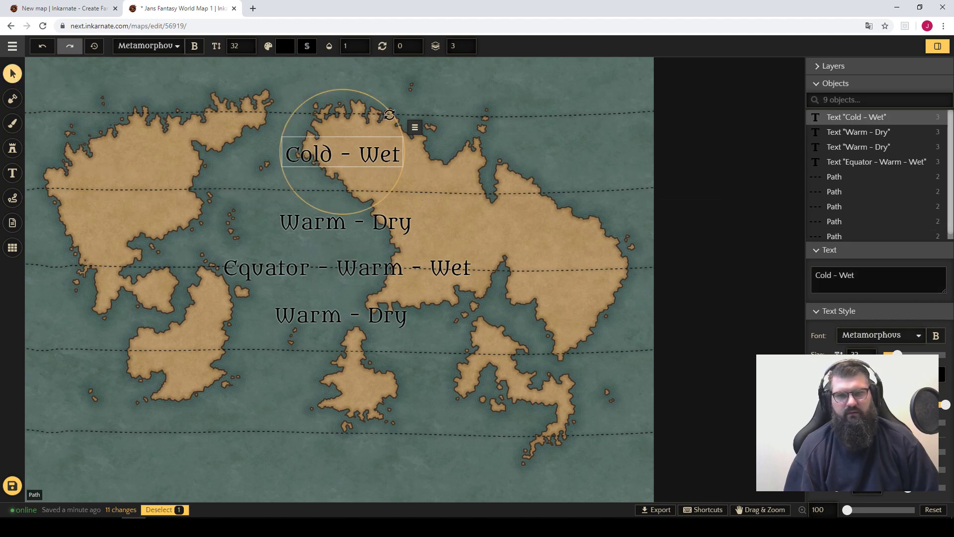
click(461, 156)
Step: Duplicate the "Cold - Wet" label into the second band south of the equator
click(347, 154)
key(ctrl+c)
key(ctrl+v)
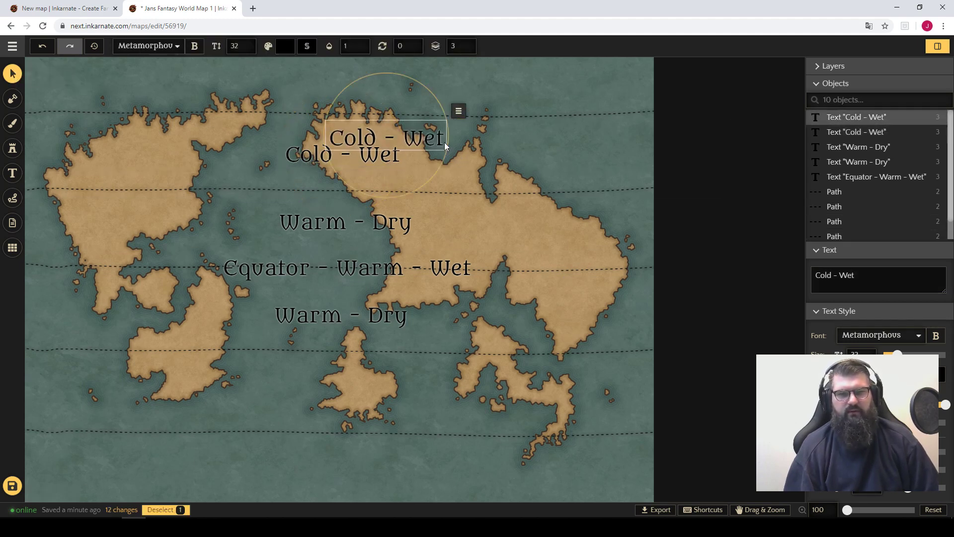
drag(446, 147, 386, 378)
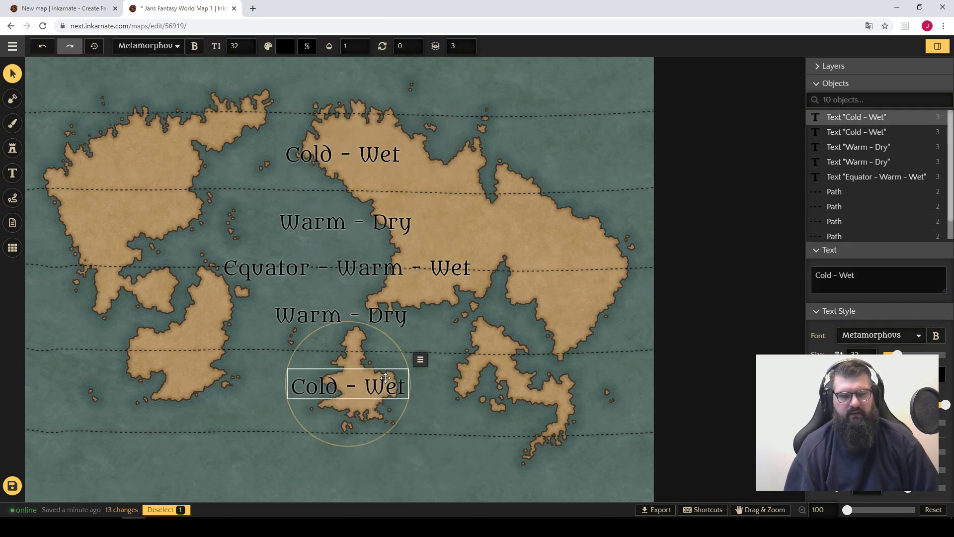
Step: Place another copy of the "Cold - Wet" label at the northern edge of the map and change its text to "Cold - Dry"
key(ctrl+v)
drag(445, 321, 382, 80)
click(893, 275)
double_click(894, 275)
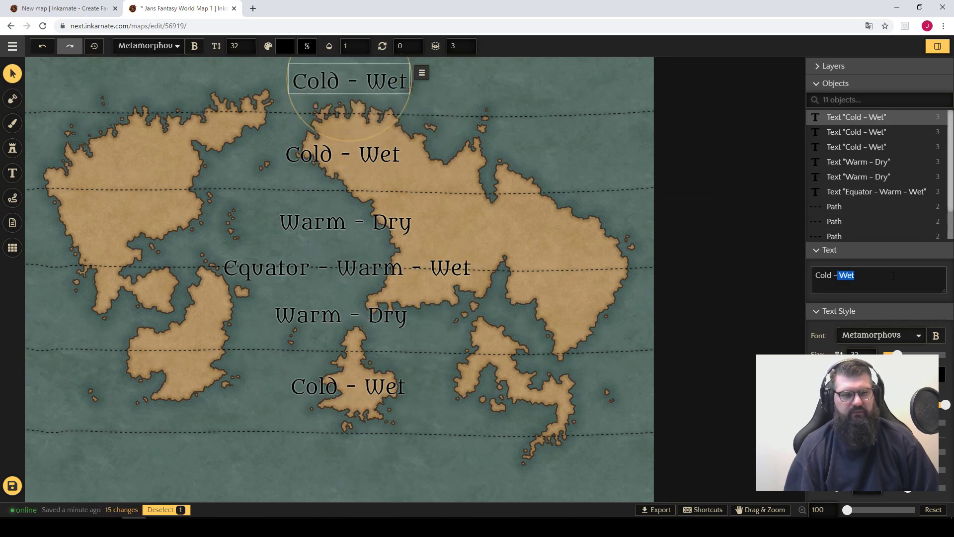
key(BackSpace)
text(Dry)
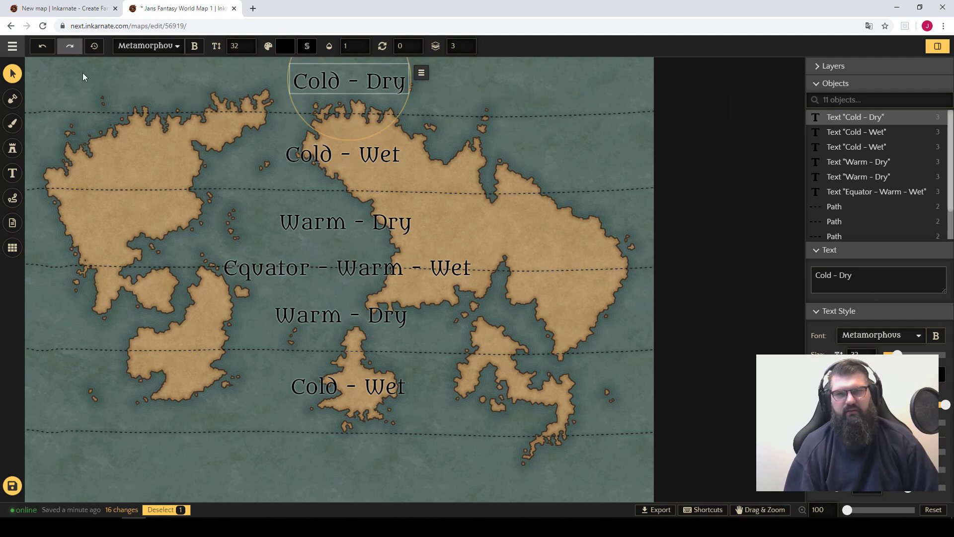
Step: Nudge the northern "Cold - Dry" label slightly west and place a duplicate of it at the map's southern edge
click(12, 75)
click(341, 78)
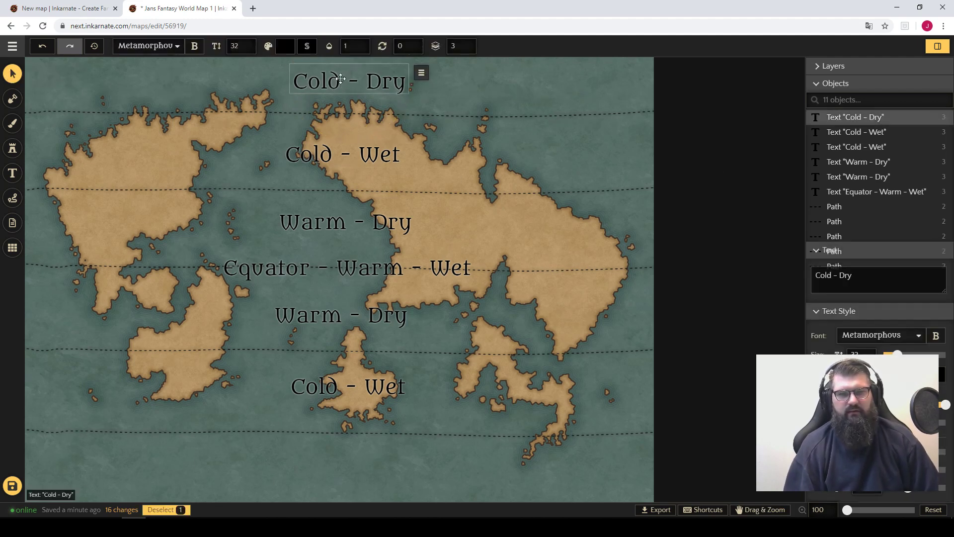
mouse_move(340, 78)
mouse_down()
mouse_move(318, 80)
mouse_move(333, 80)
mouse_up()
key(ctrl+c)
key(ctrl+v)
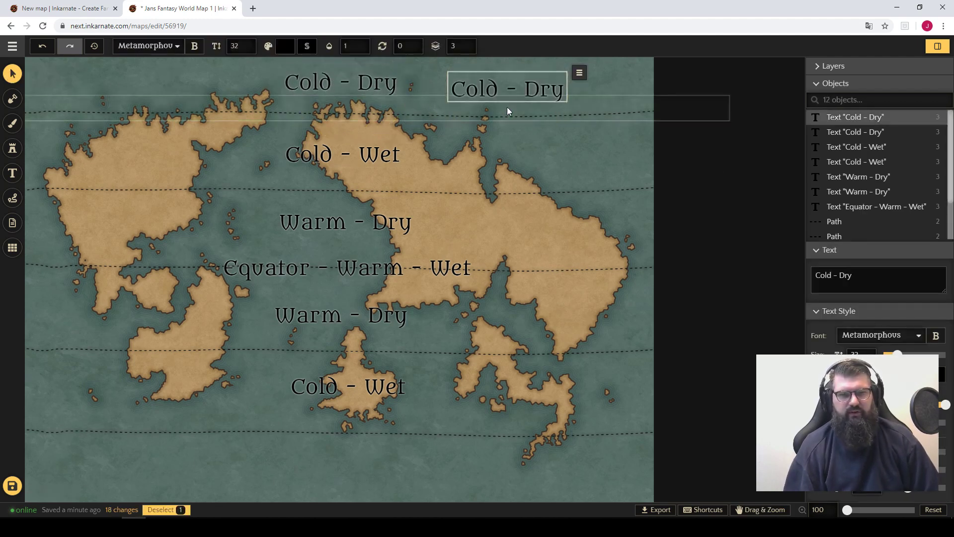
drag(510, 90, 351, 473)
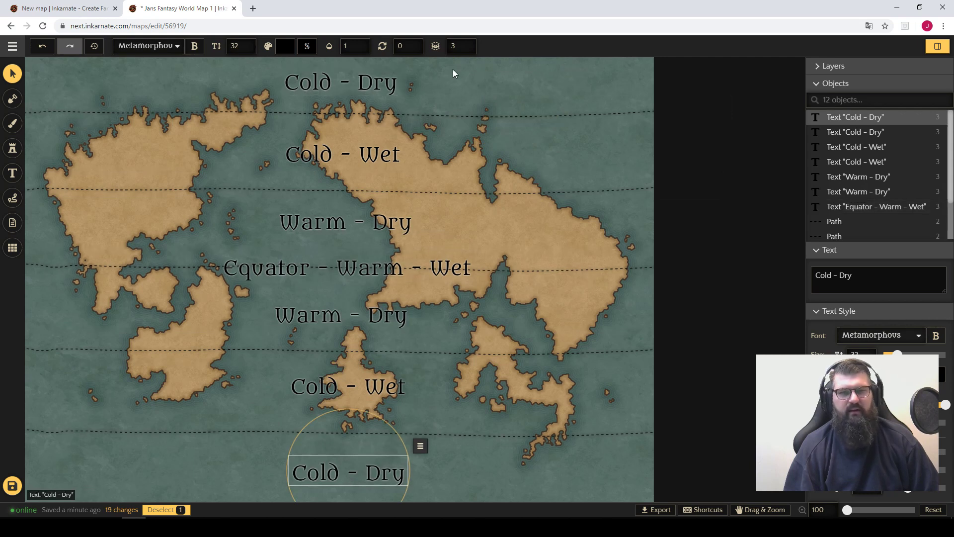
click(516, 70)
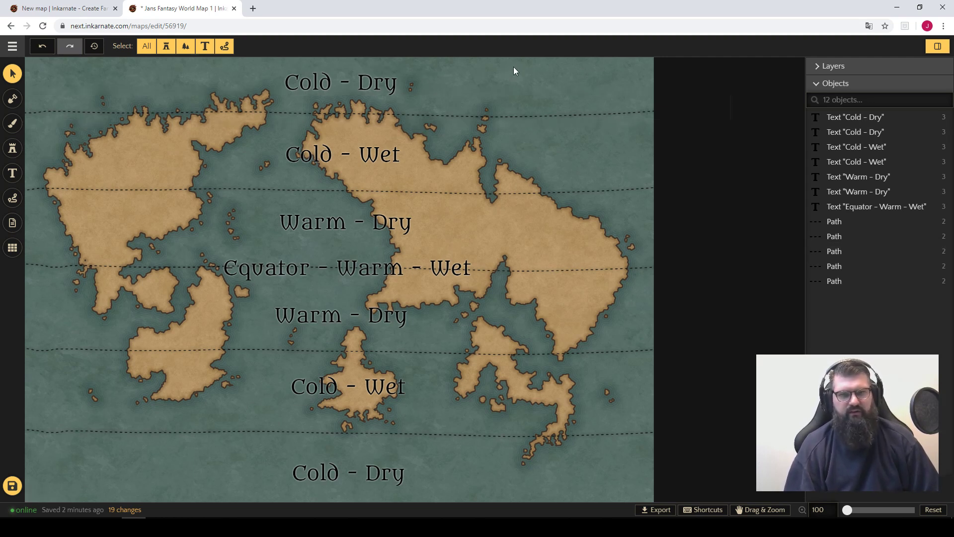
Step: Fine-tune the positions of the southern "Cold - Dry" and "Cold - Wet" labels within their bands
click(376, 472)
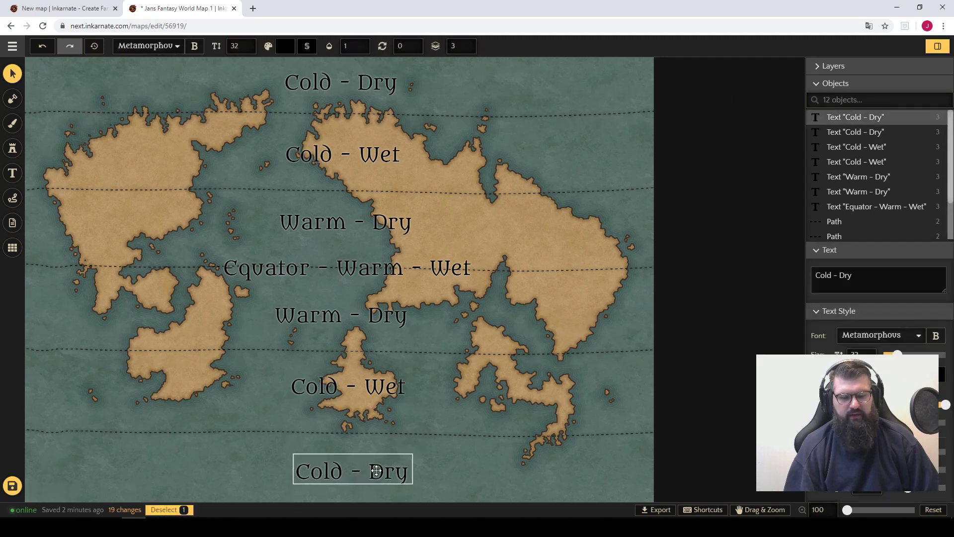
click(389, 393)
drag(389, 393, 386, 397)
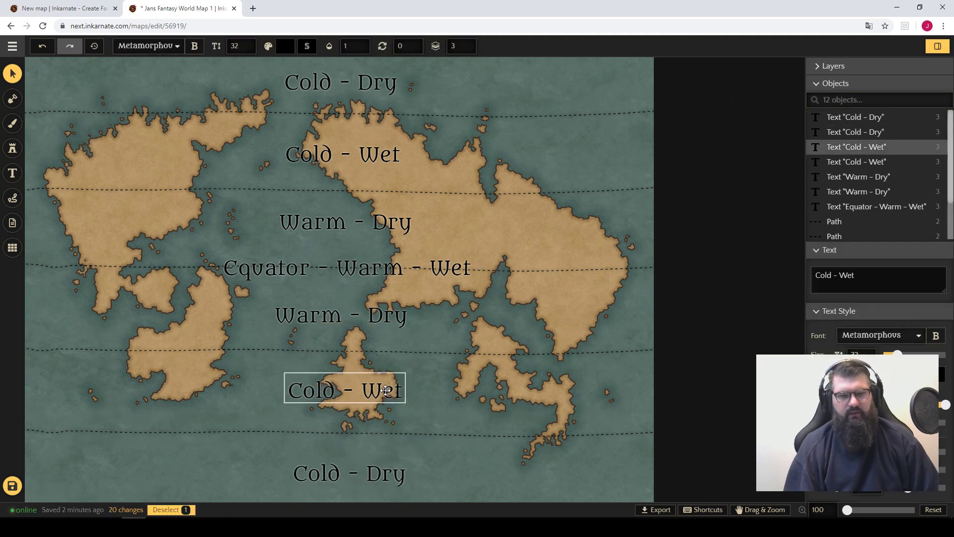
Step: Draw two small dashed curved arrows with the Path tool: an eastward one in the northern "Warm - Dry" band and a westward one in the northern "Cold - Wet" band
click(19, 124)
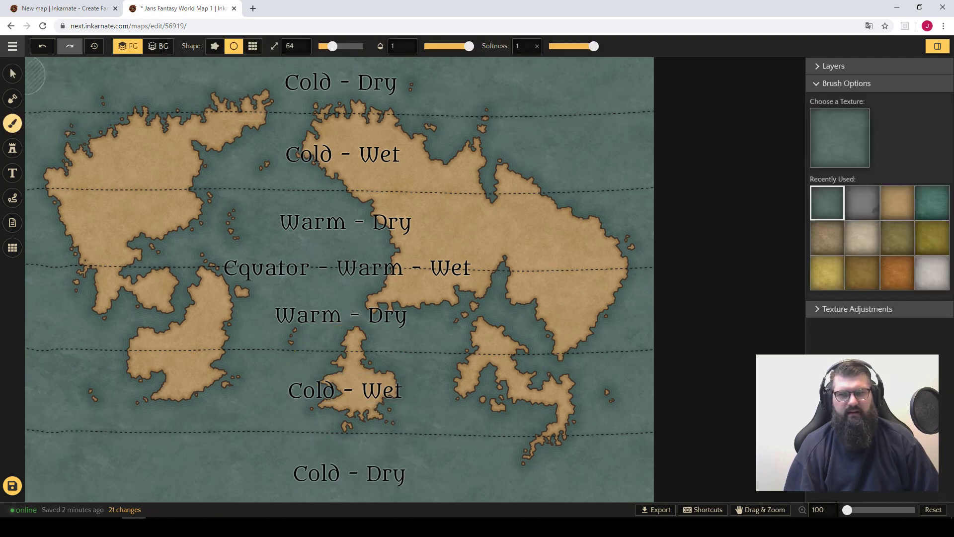
click(13, 199)
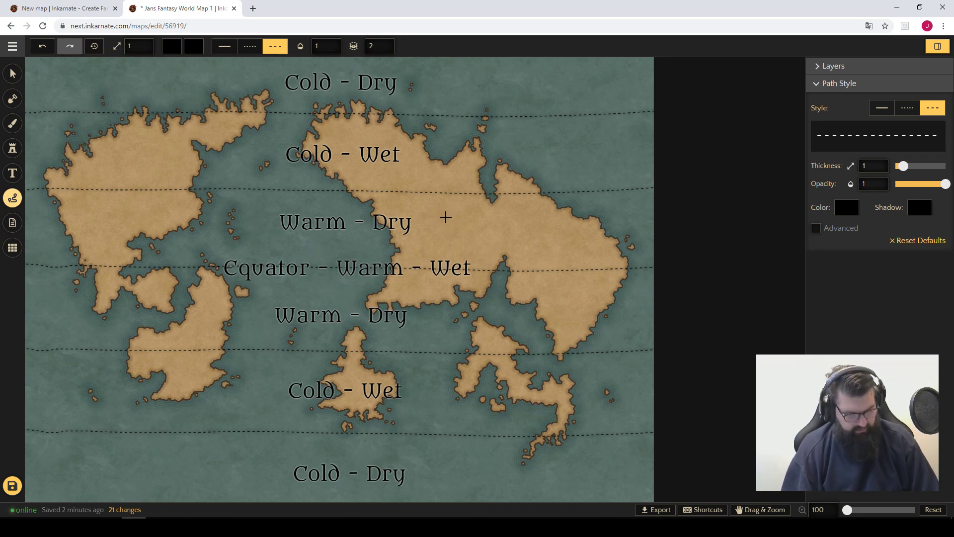
mouse_move(442, 215)
mouse_down()
mouse_move(460, 243)
mouse_move(493, 246)
mouse_move(481, 238)
mouse_up()
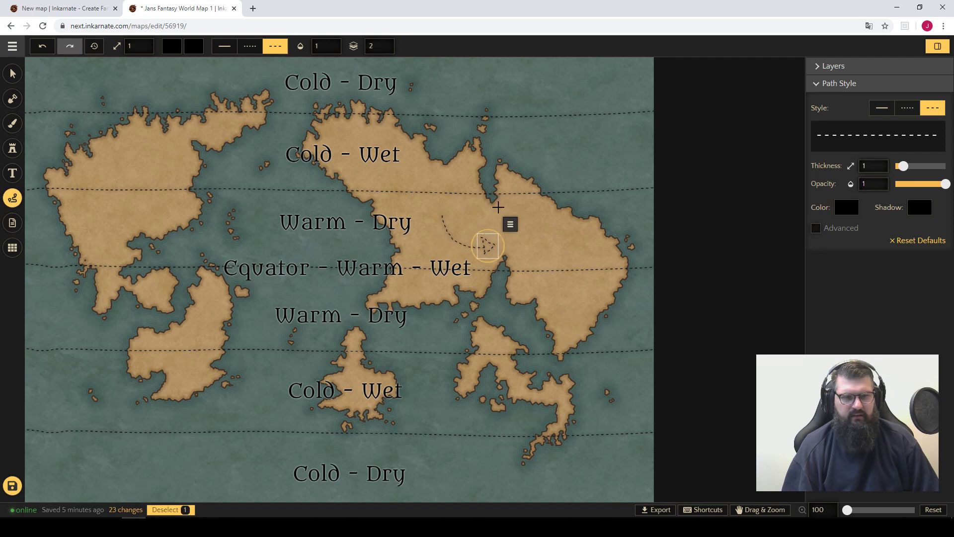
mouse_move(501, 170)
mouse_down()
mouse_move(475, 141)
mouse_move(447, 137)
mouse_move(458, 151)
mouse_move(437, 150)
mouse_move(448, 138)
mouse_up()
click(444, 133)
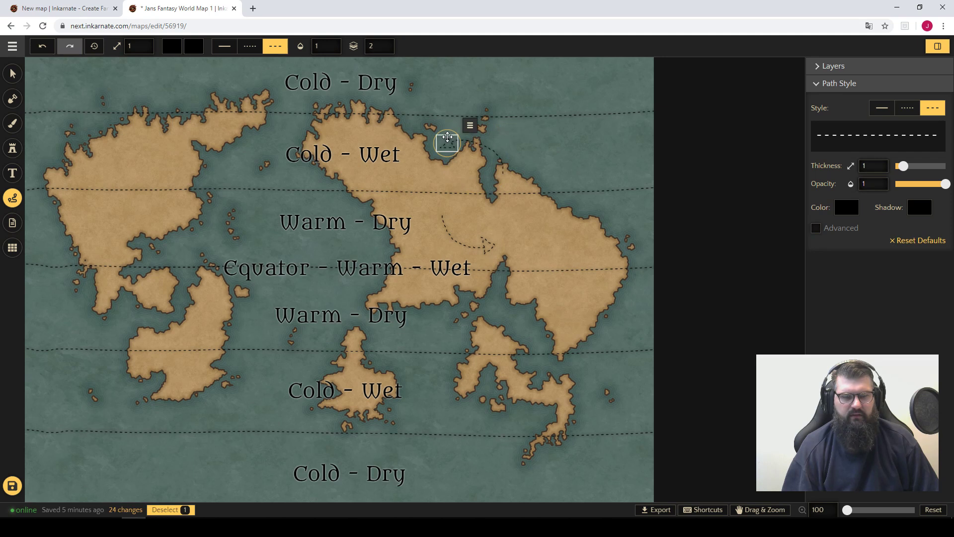
Step: Copy the eastward dashed arrow from the northern "Warm - Dry" band to the "Cold - Dry" band at the map's northern edge
click(12, 74)
drag(461, 243, 460, 244)
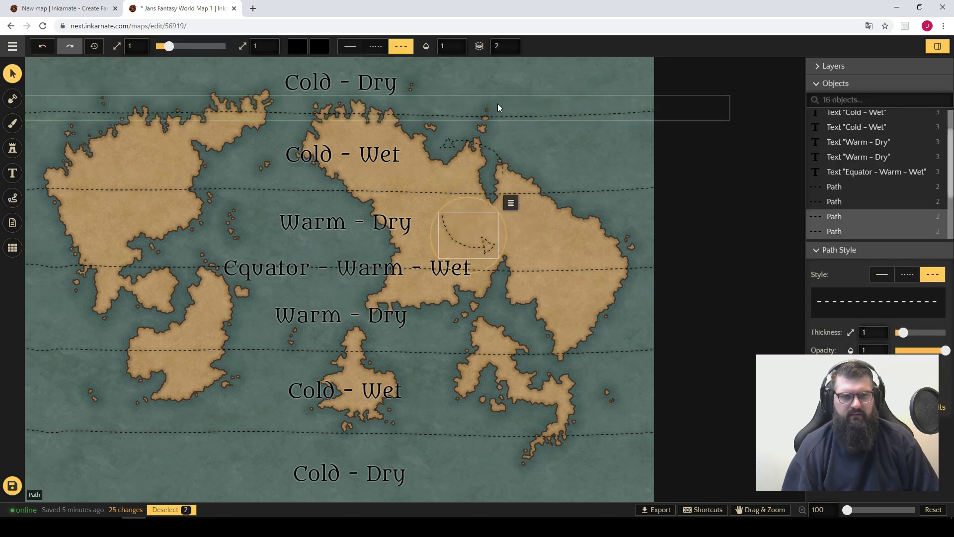
key(ctrl+c)
key(ctrl+v)
drag(494, 93, 482, 96)
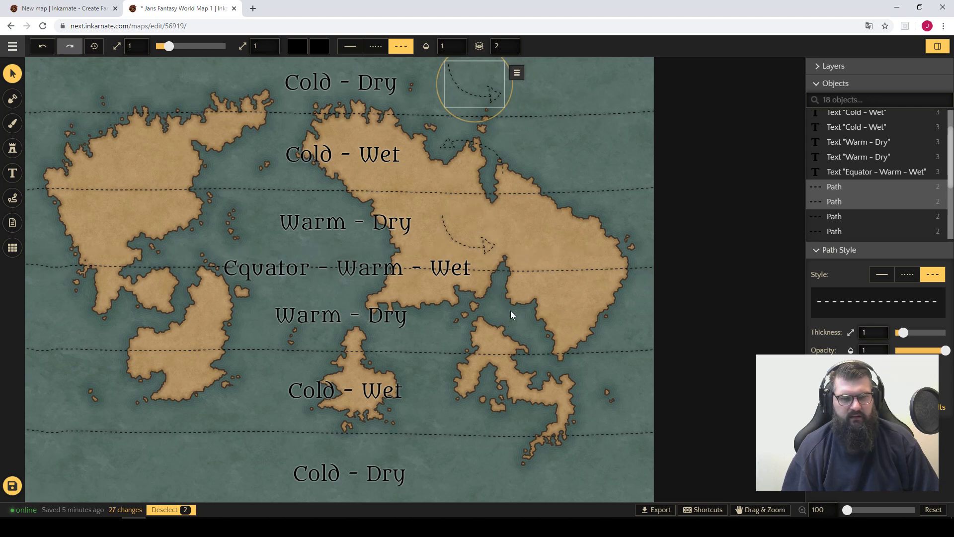
Step: Copy the westward dashed arrow from the northern "Cold - Wet" band to the "Warm - Dry" band south of the equator
click(476, 159)
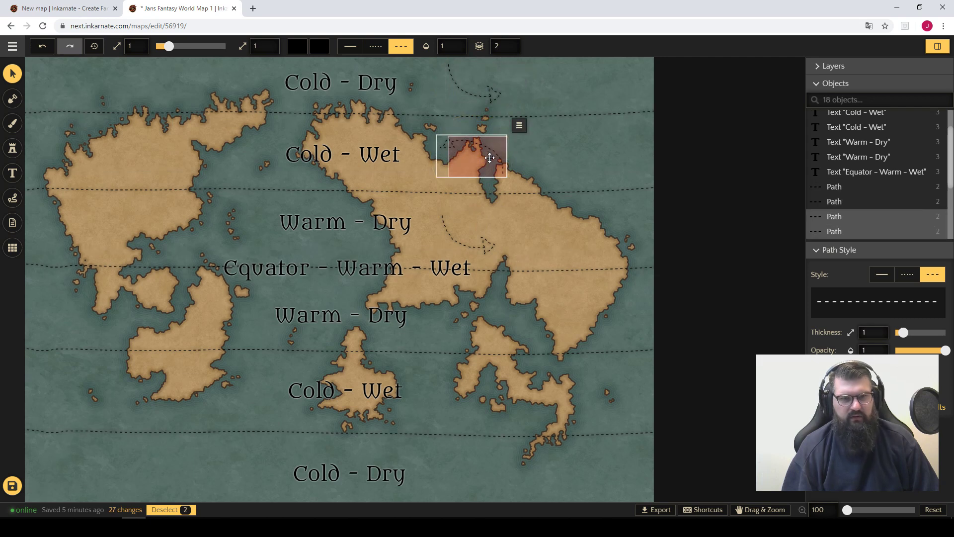
key(ctrl+c)
key(ctrl+v)
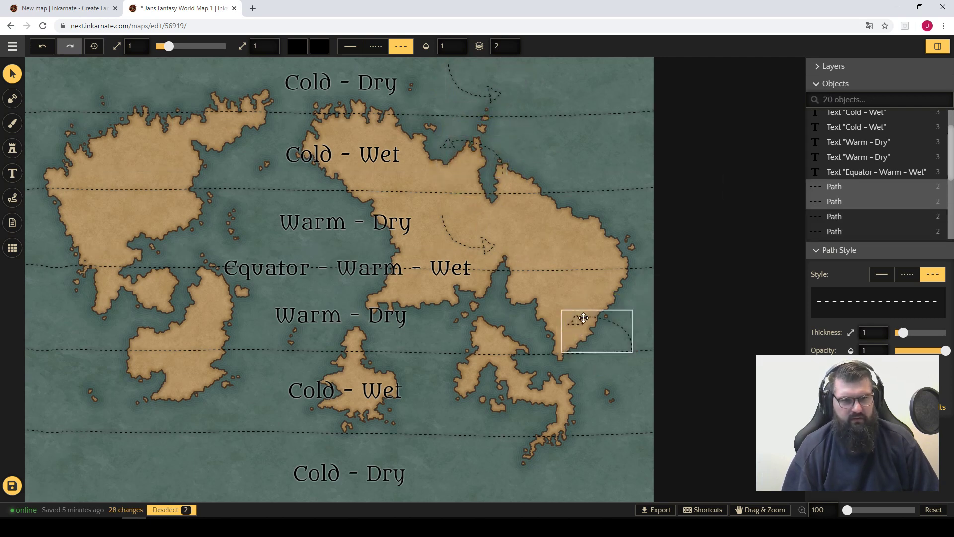
drag(587, 320, 465, 305)
Step: Copy the eastward dashed arrow from the northern "Warm - Dry" band to the southern "Cold - Wet" band
click(516, 226)
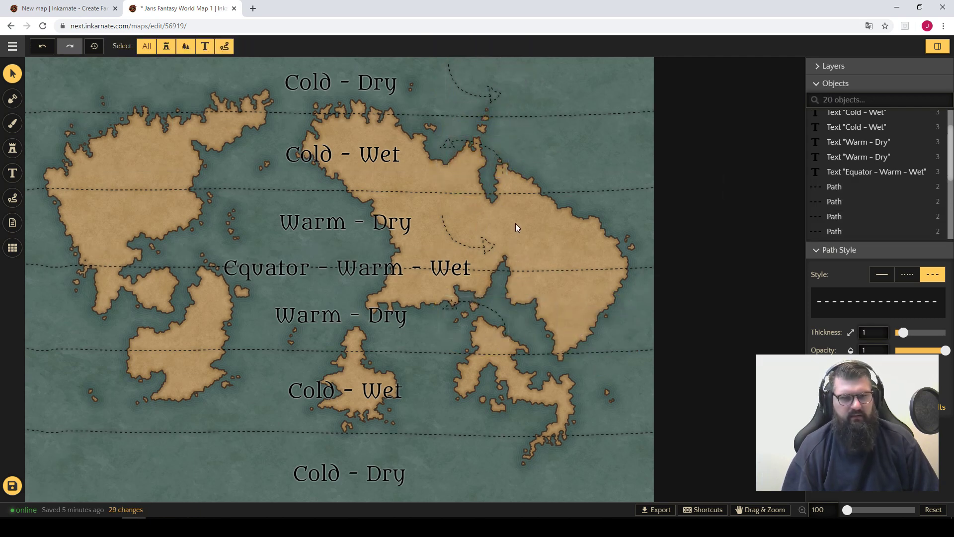
drag(511, 229, 482, 244)
key(ctrl+c)
key(ctrl+v)
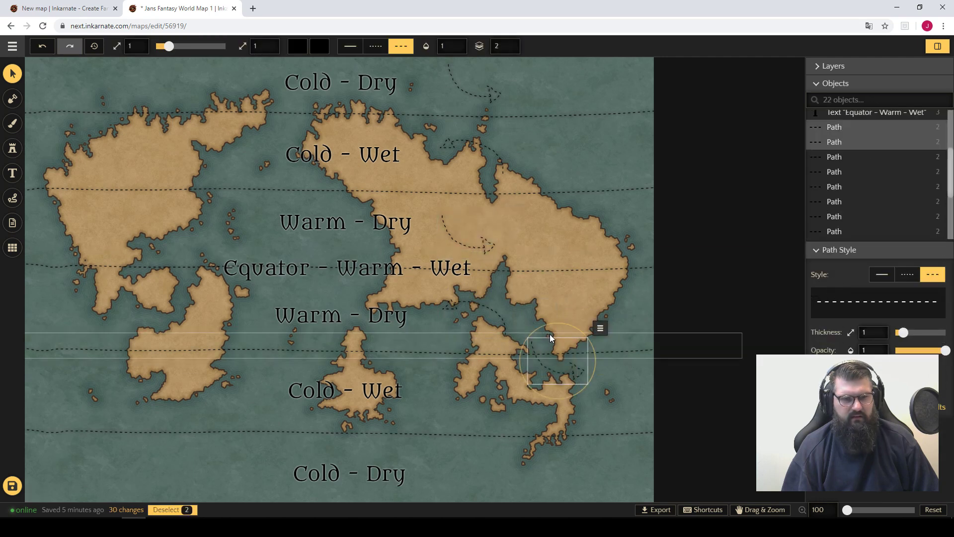
drag(544, 372, 467, 409)
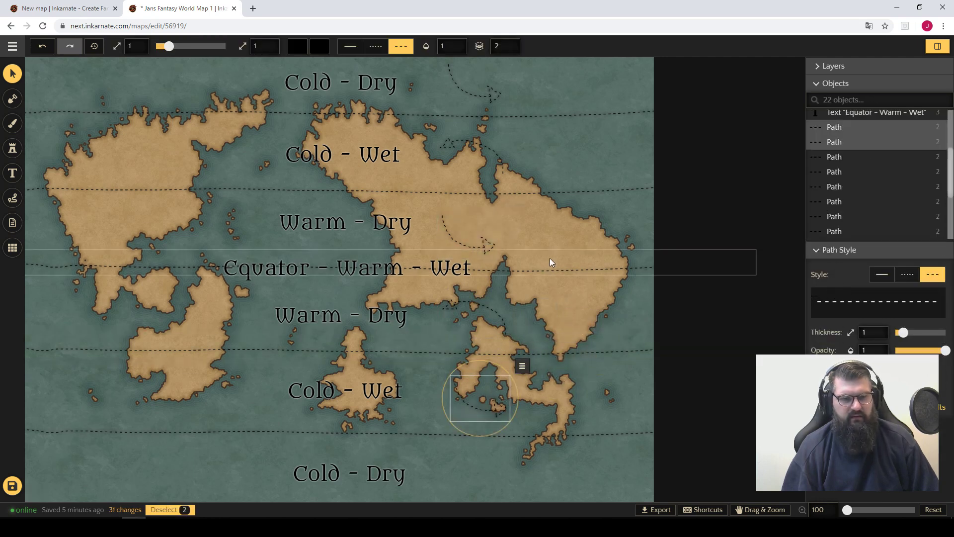
Step: Copy the westward arrow from the northern "Cold - Wet" band to the southern "Cold - Dry" band and save the map
drag(525, 91, 461, 94)
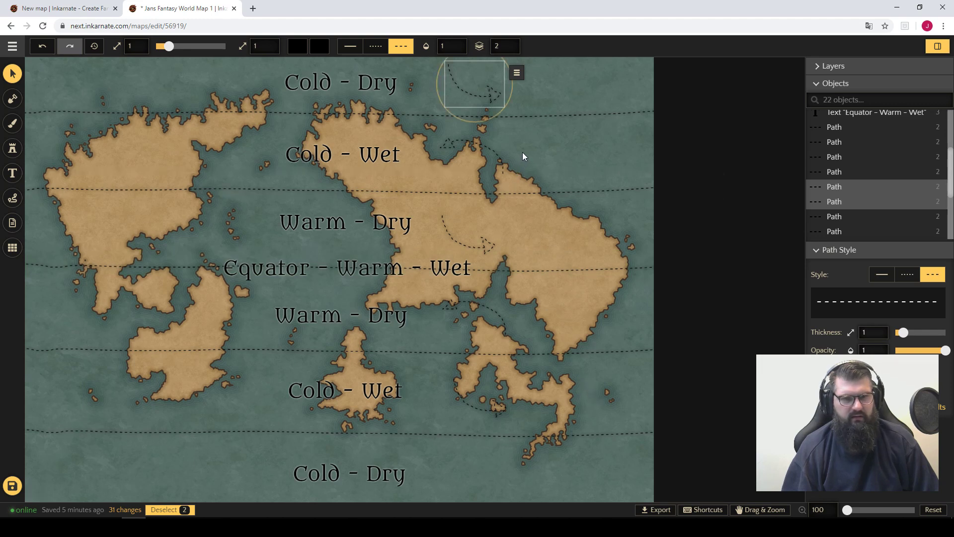
drag(523, 149, 456, 158)
click(550, 164)
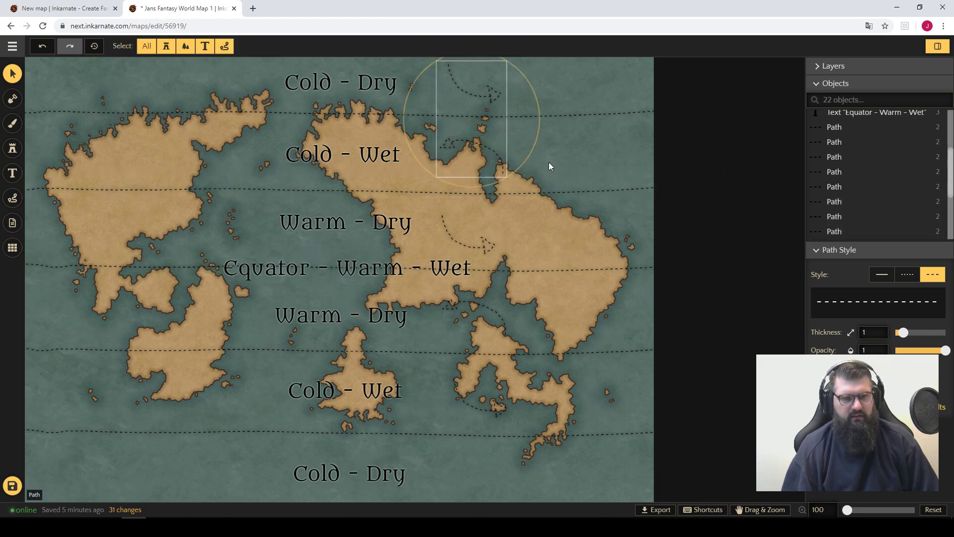
drag(538, 233, 501, 255)
drag(546, 137, 435, 177)
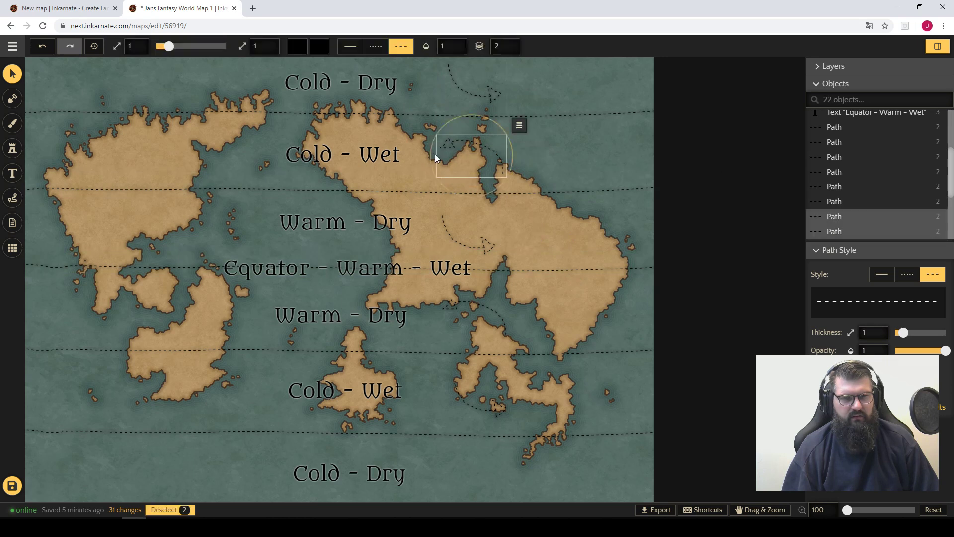
key(ctrl+c)
key(ctrl+v)
drag(578, 268, 471, 463)
click(591, 482)
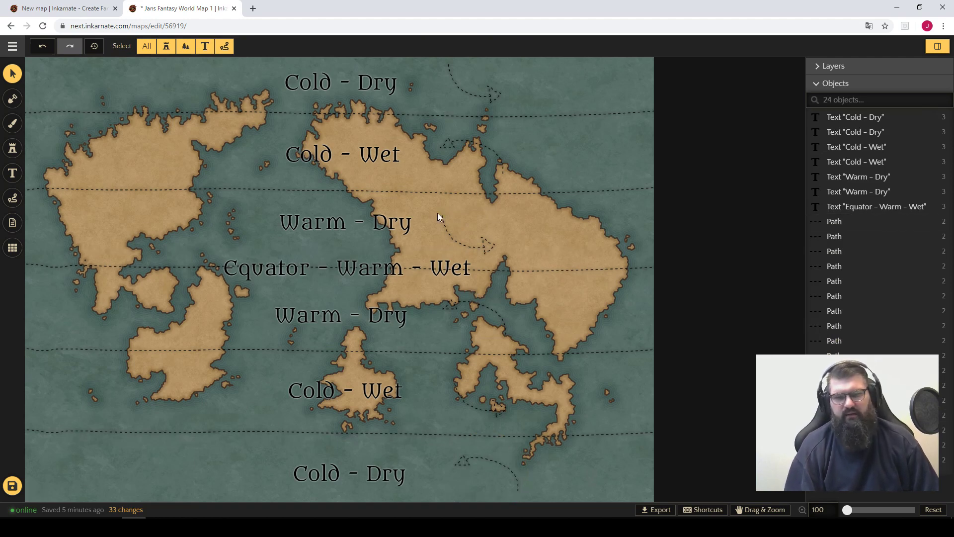
click(13, 486)
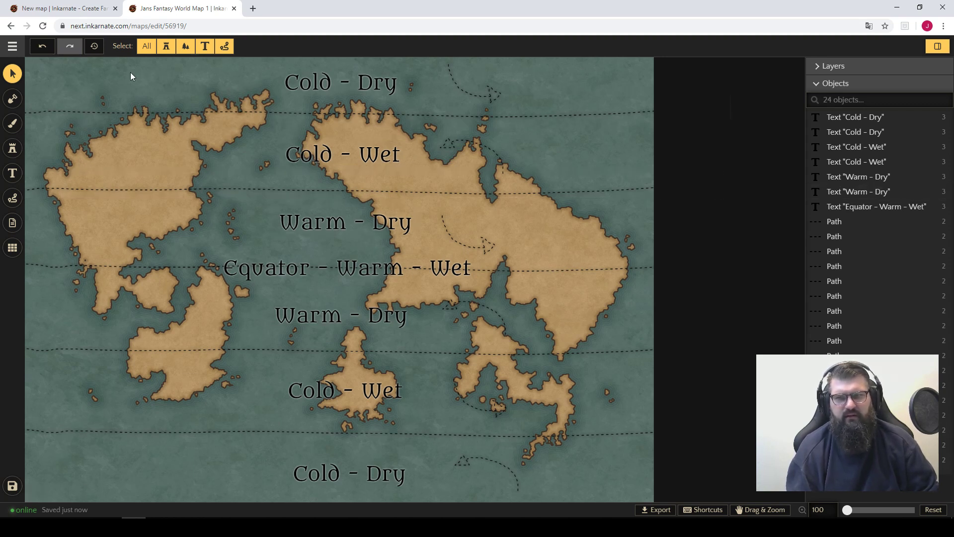
click(70, 8)
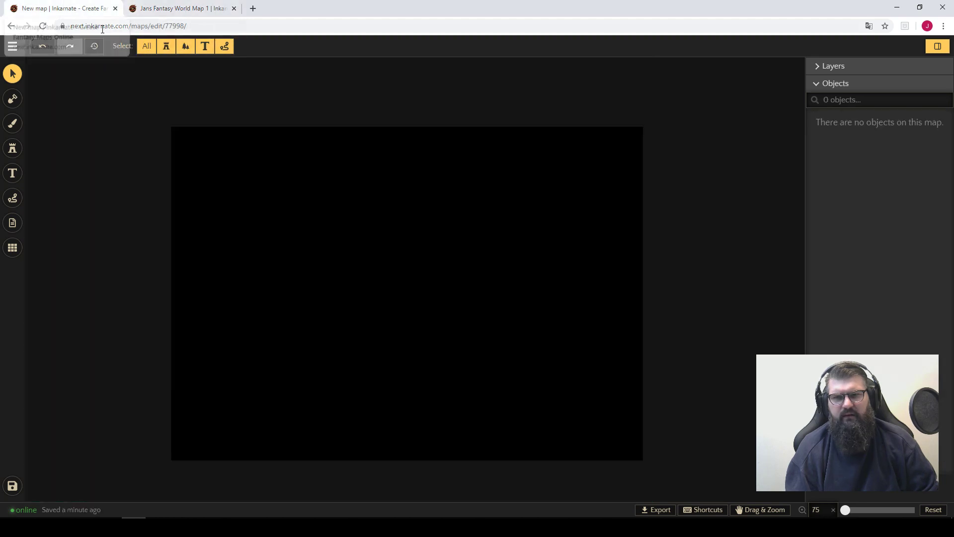
click(169, 8)
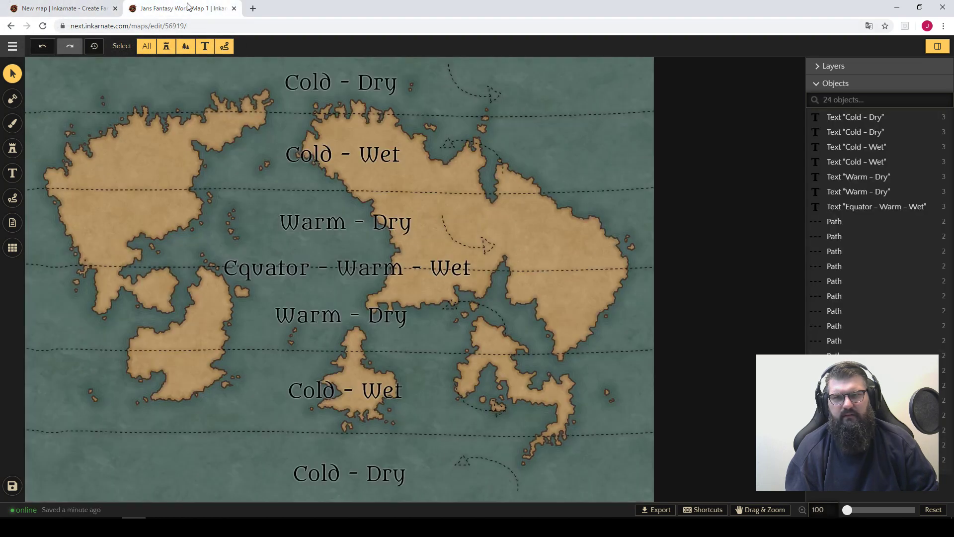
click(252, 9)
key(ctrl+w)
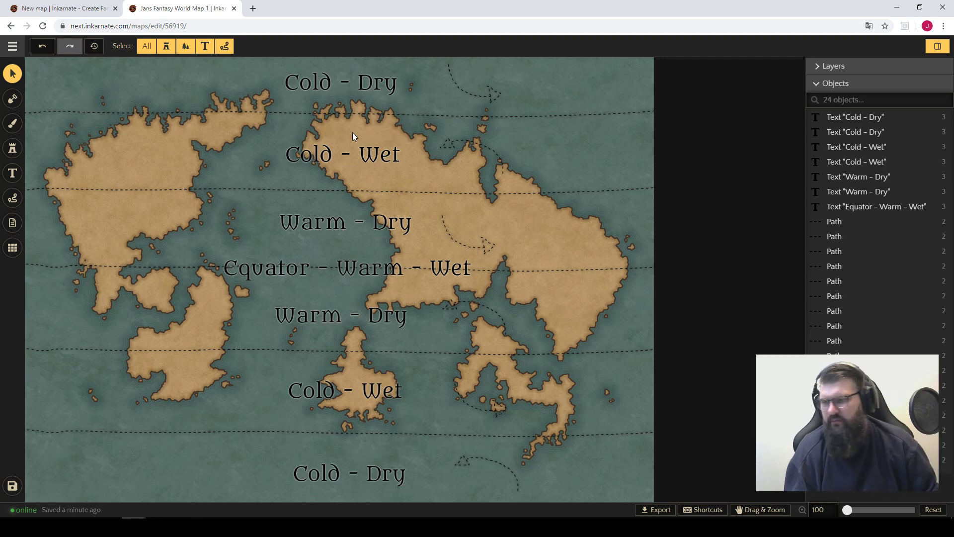
Step: Stamp a sandy mountain range down the northwestern continent's west side, with small peaks on its northeast and on the southwestern landmass's southern tip
click(13, 148)
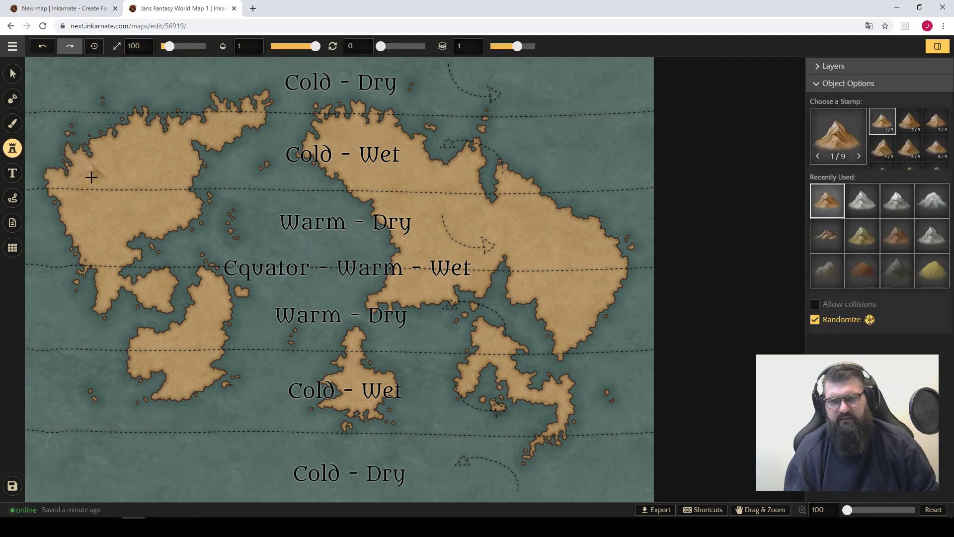
mouse_move(93, 176)
mouse_down()
mouse_move(86, 230)
mouse_move(119, 277)
mouse_up()
drag(183, 385, 200, 376)
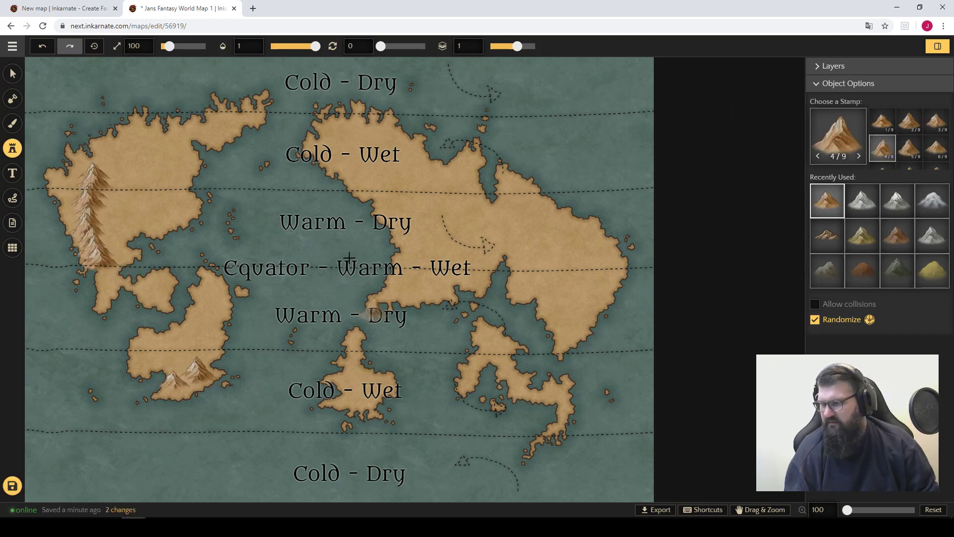
click(187, 162)
click(214, 130)
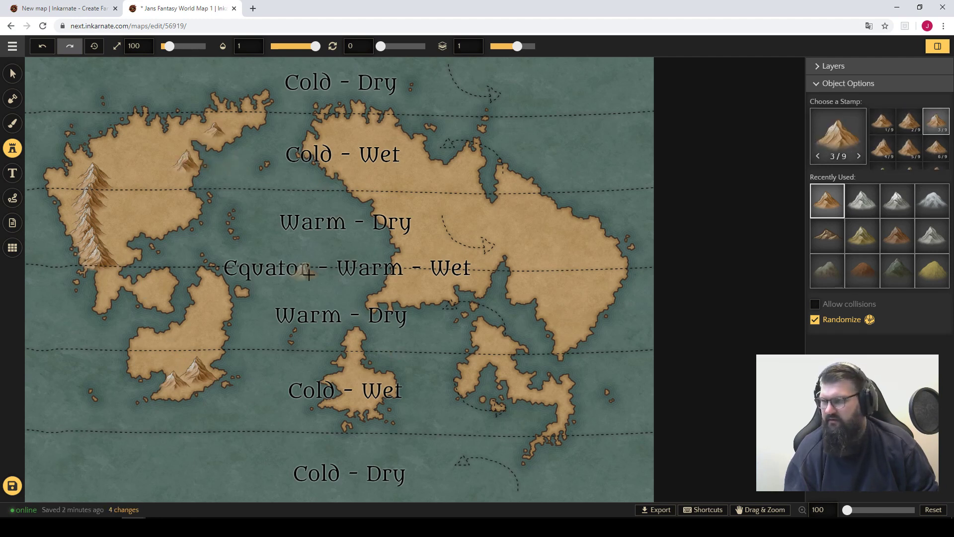
Step: Stamp two mountains on the southern central island and a north-south mountain range through the large eastern continent
click(353, 405)
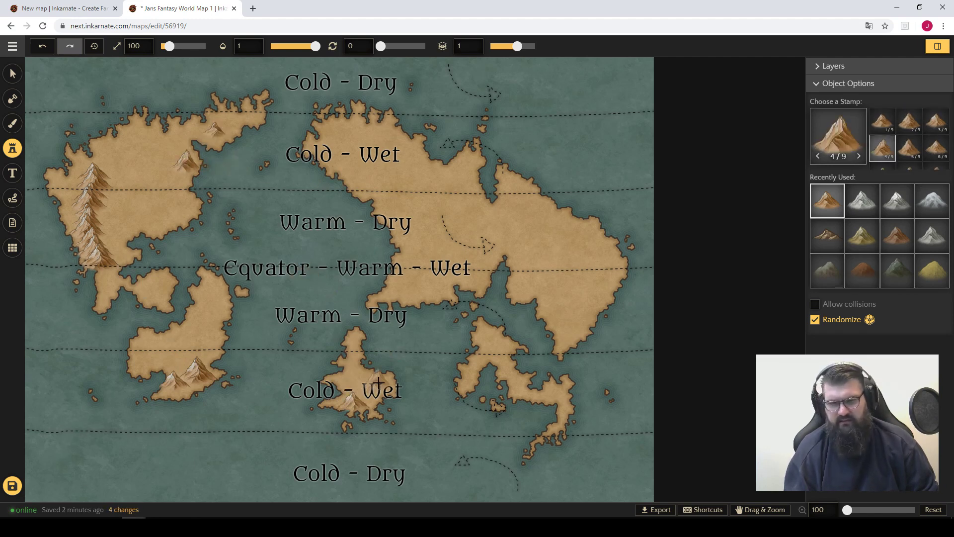
click(382, 377)
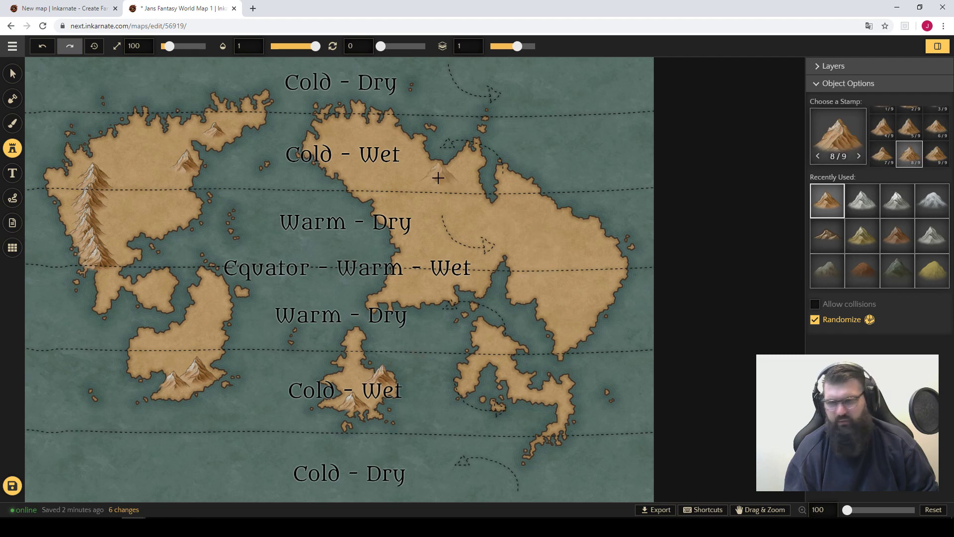
click(469, 277)
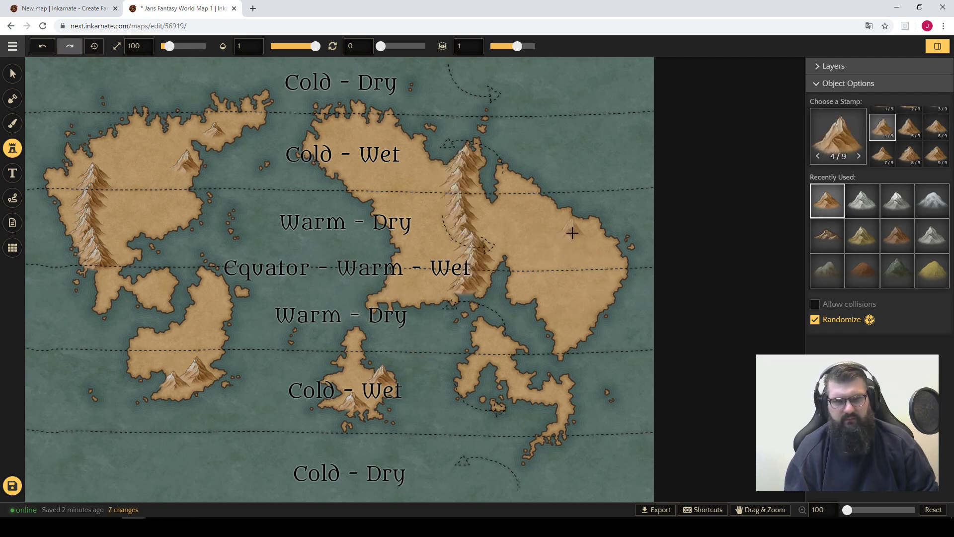
Step: Stamp single mountains on the eastern continent's northeast coast and southern tip and on the southeastern island, and save the map
click(577, 367)
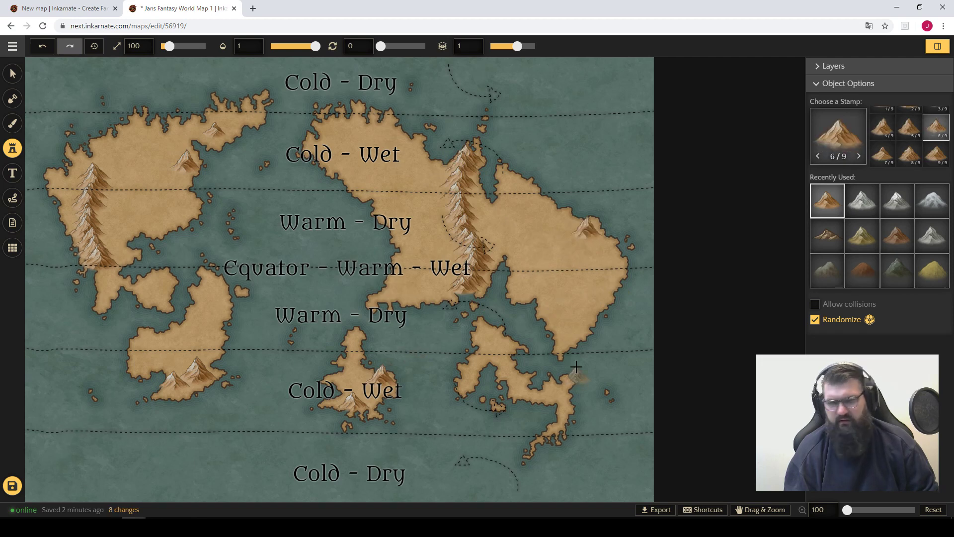
click(572, 327)
click(556, 393)
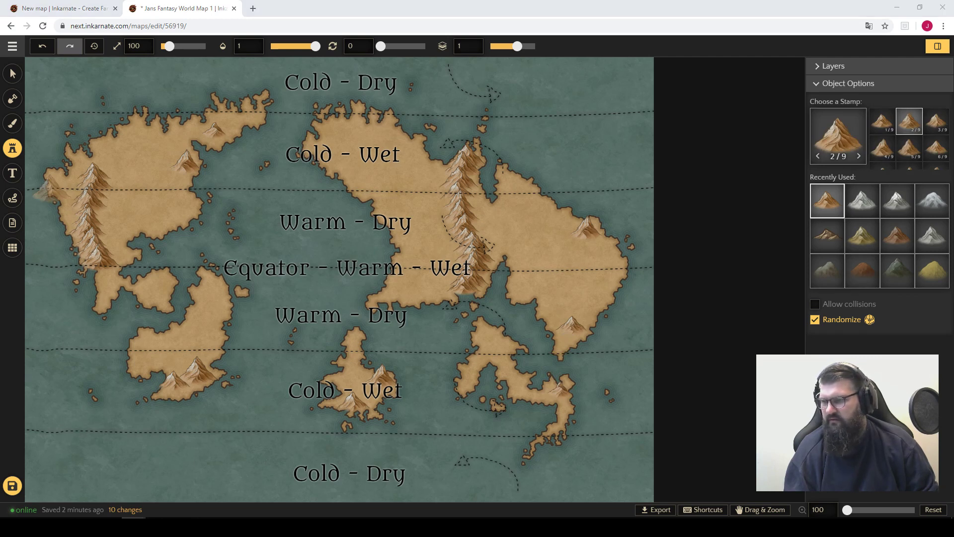
click(13, 487)
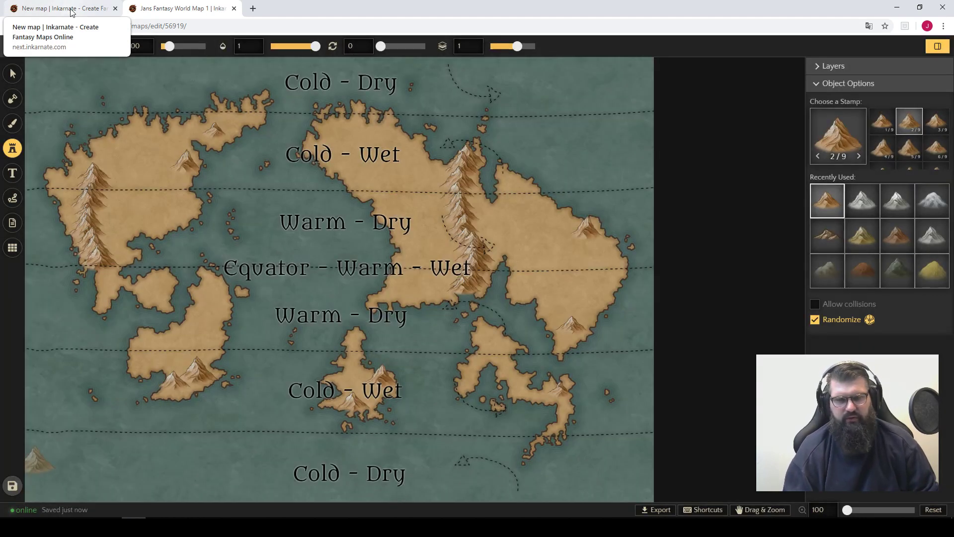
Step: Switch to the blank New map and paint a large tan-textured patch across the upper part of its background
click(72, 10)
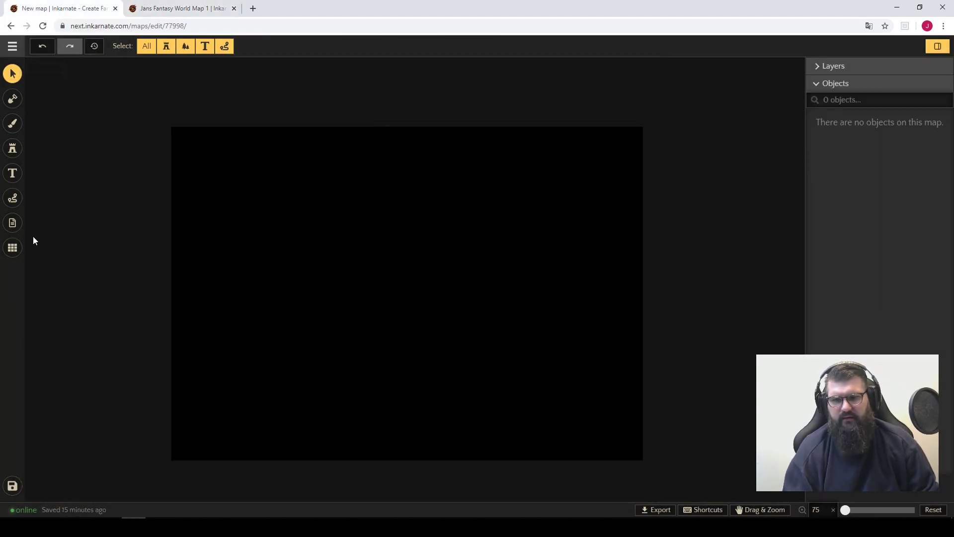
click(12, 124)
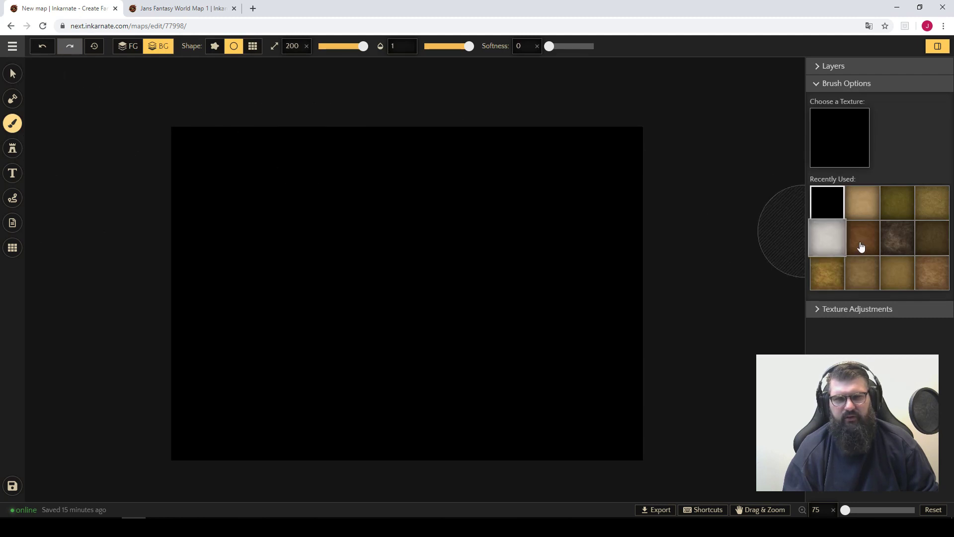
click(862, 208)
mouse_move(343, 174)
mouse_down()
mouse_move(423, 207)
mouse_move(247, 166)
mouse_up()
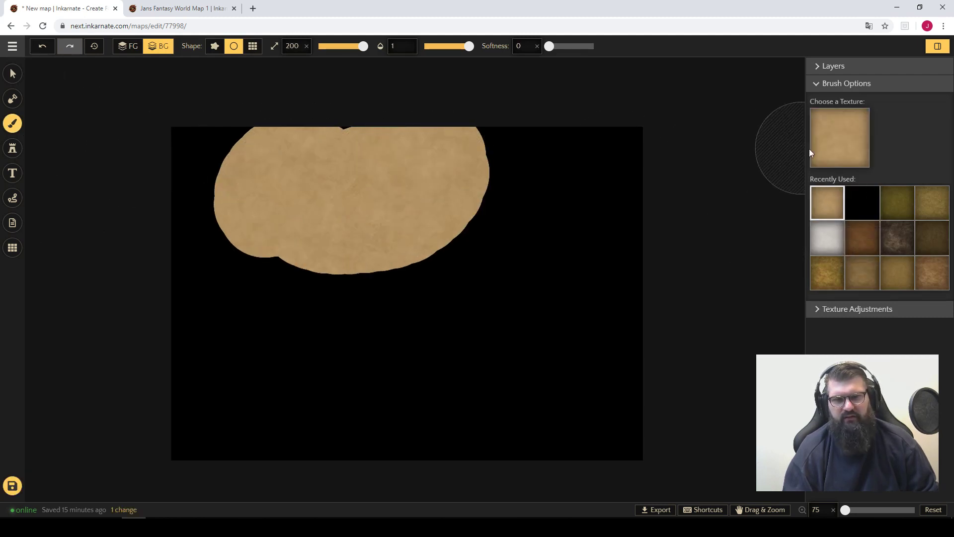
Step: Paint over the tan patch with the black texture and set the background brush size to 50
click(850, 201)
mouse_move(507, 209)
mouse_down()
mouse_move(486, 224)
mouse_move(245, 229)
mouse_move(479, 117)
mouse_move(375, 213)
mouse_up()
key(space)
scroll(457, 217, up, 3)
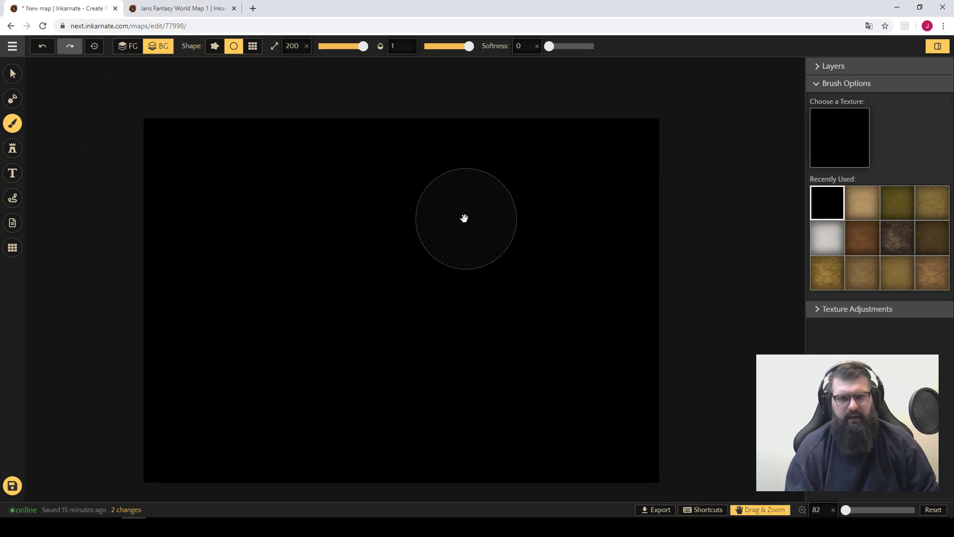
drag(341, 253, 365, 223)
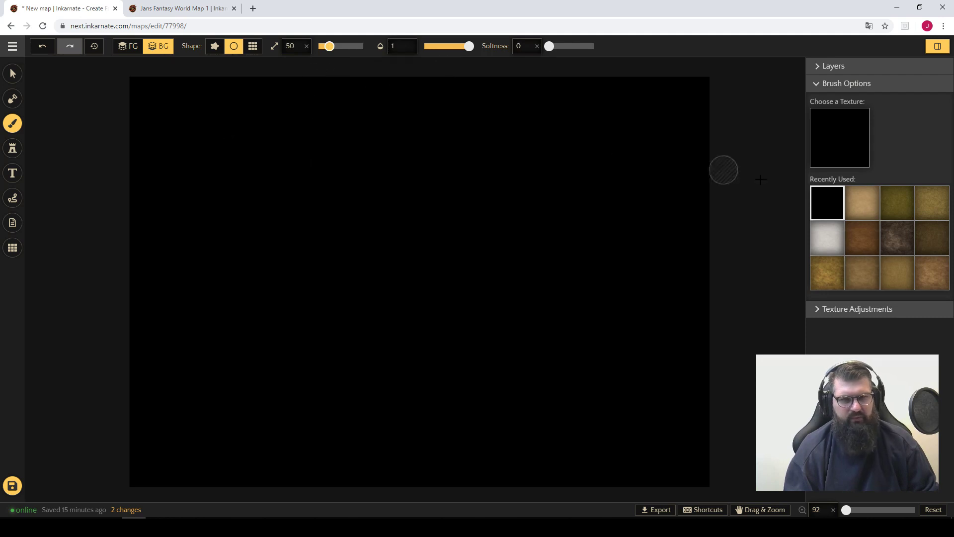
Step: Pick the plain white brush texture and paint a small patch in the black background's northwest part
click(820, 240)
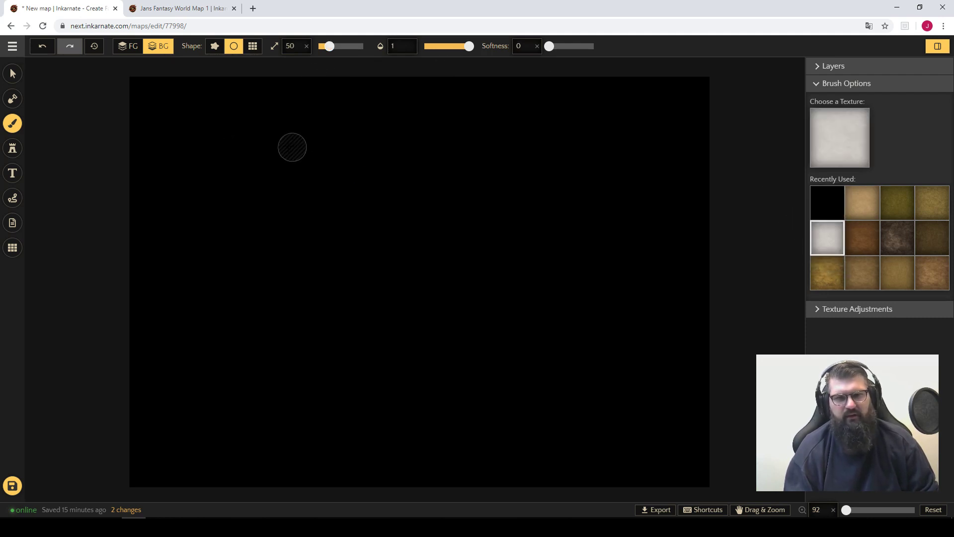
click(827, 135)
scroll(628, 207, down, 1)
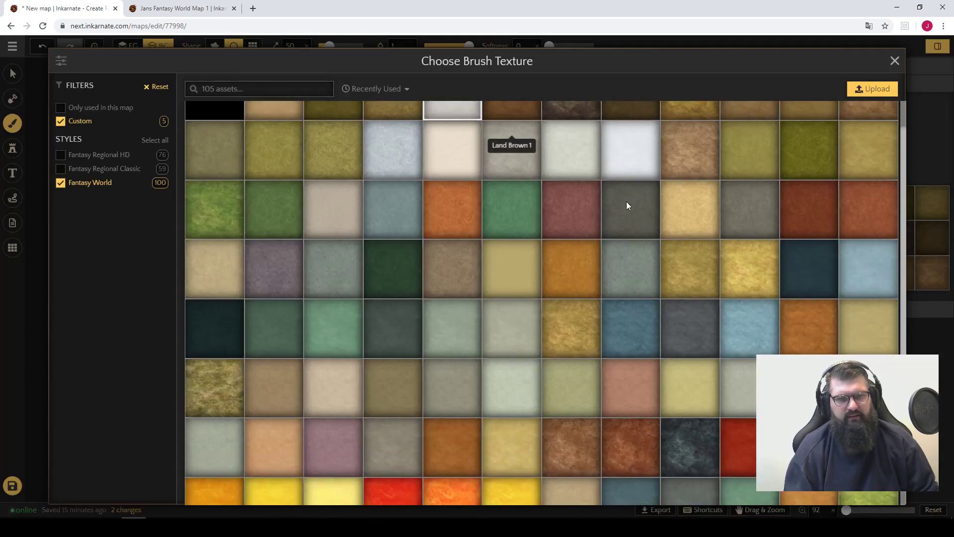
click(631, 149)
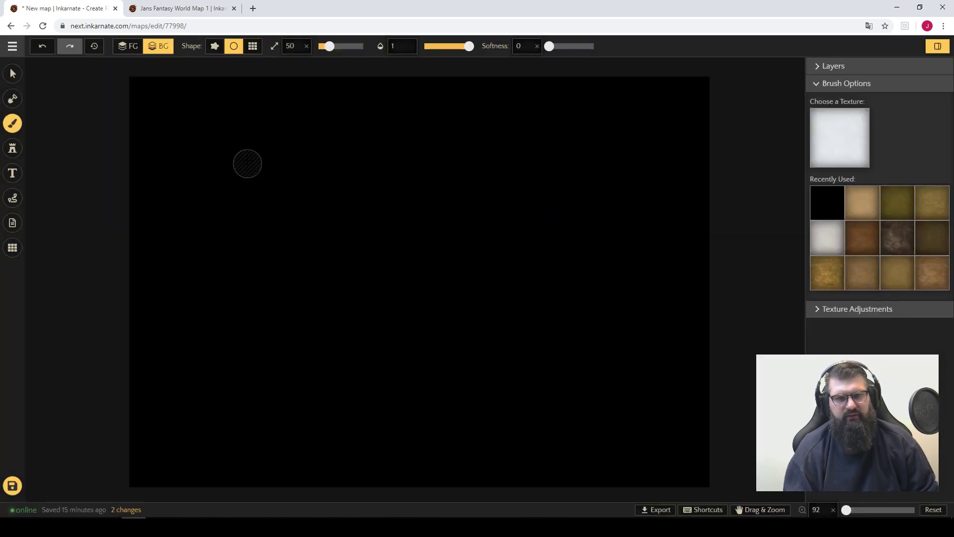
click(247, 161)
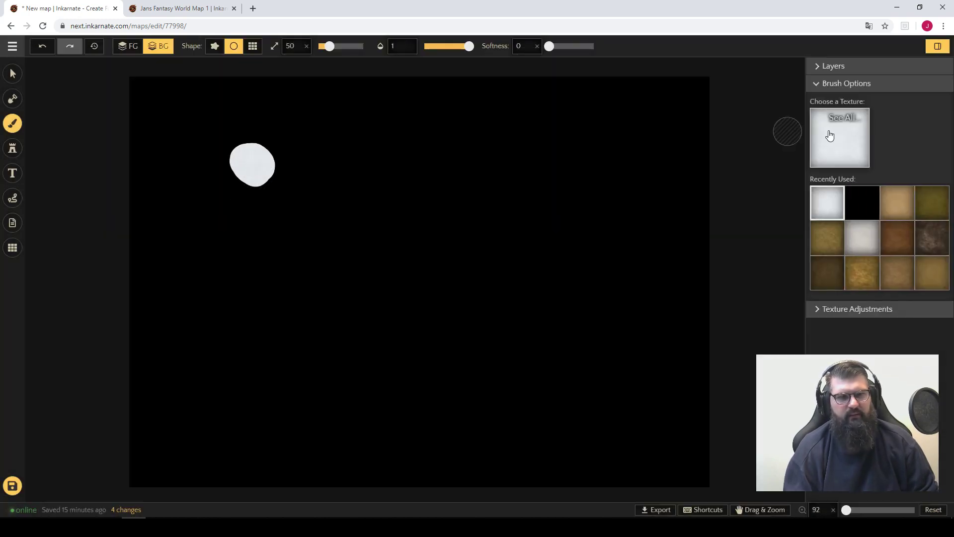
Step: Choose the Land 14 green texture and paint a patch overlapping the white patch's lower edge
click(830, 135)
scroll(641, 164, down, 3)
scroll(633, 174, up, 3)
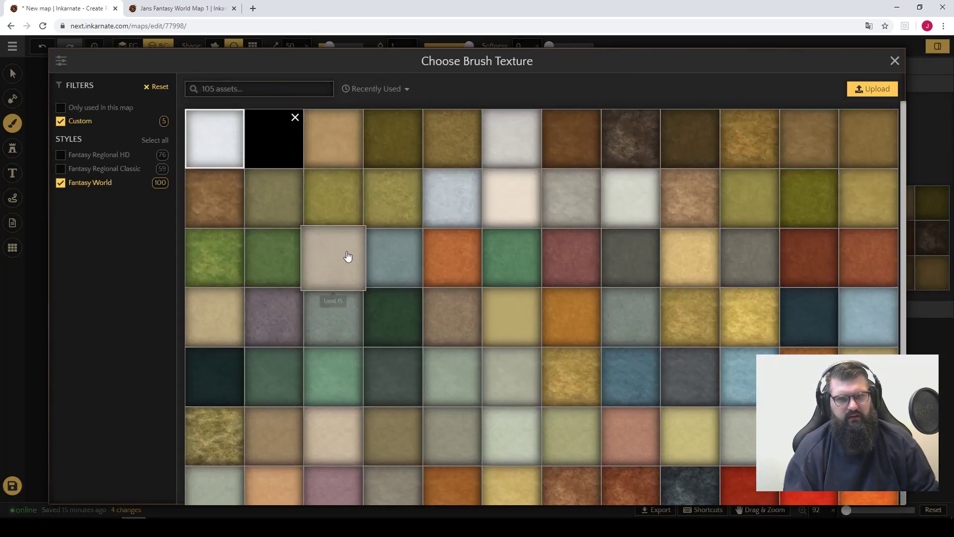
scroll(550, 287, down, 3)
scroll(554, 283, up, 3)
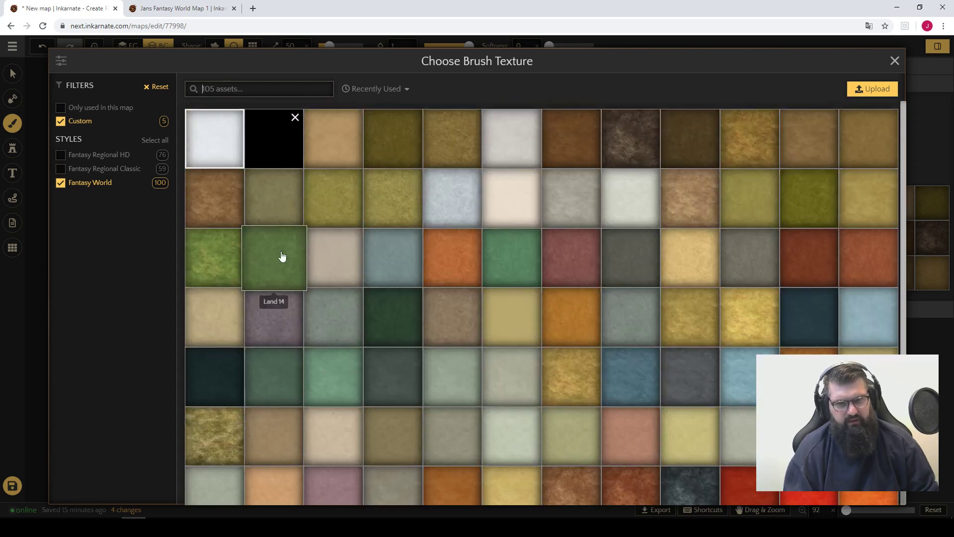
scroll(270, 330, down, 3)
scroll(675, 293, up, 3)
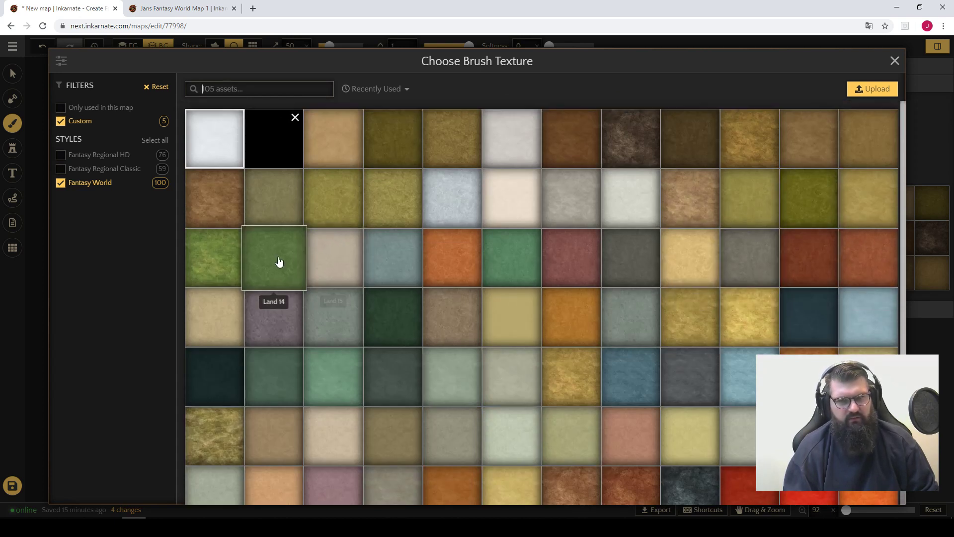
scroll(513, 261, down, 2)
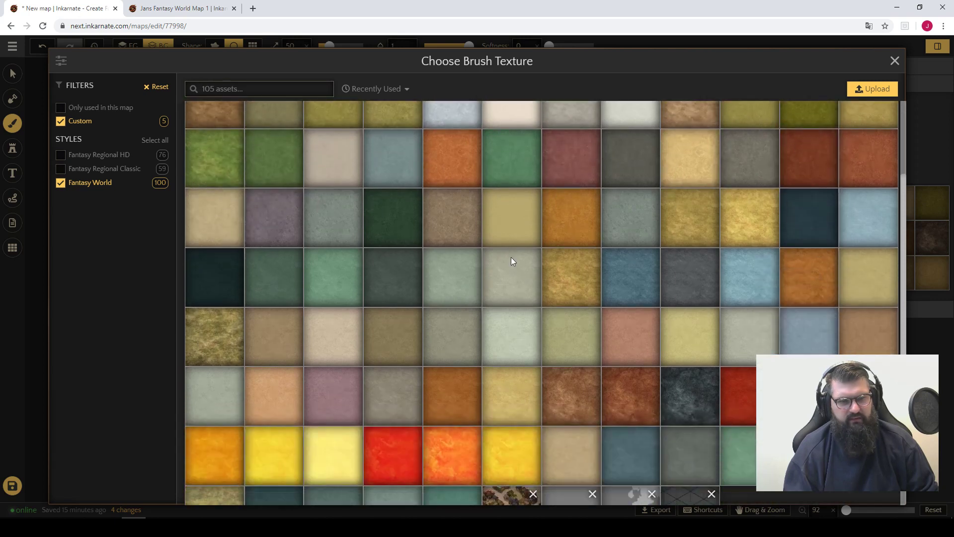
scroll(530, 240, down, 1)
scroll(530, 240, up, 3)
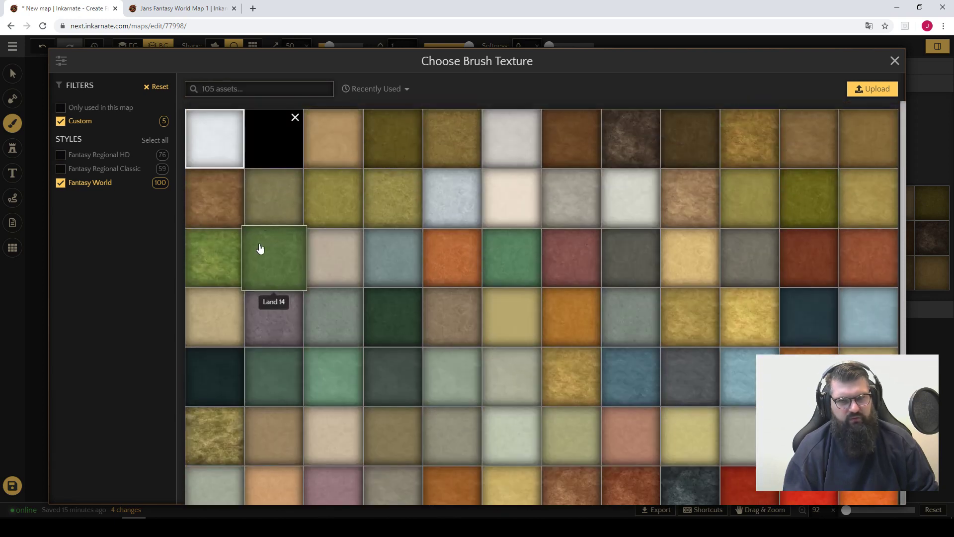
click(271, 259)
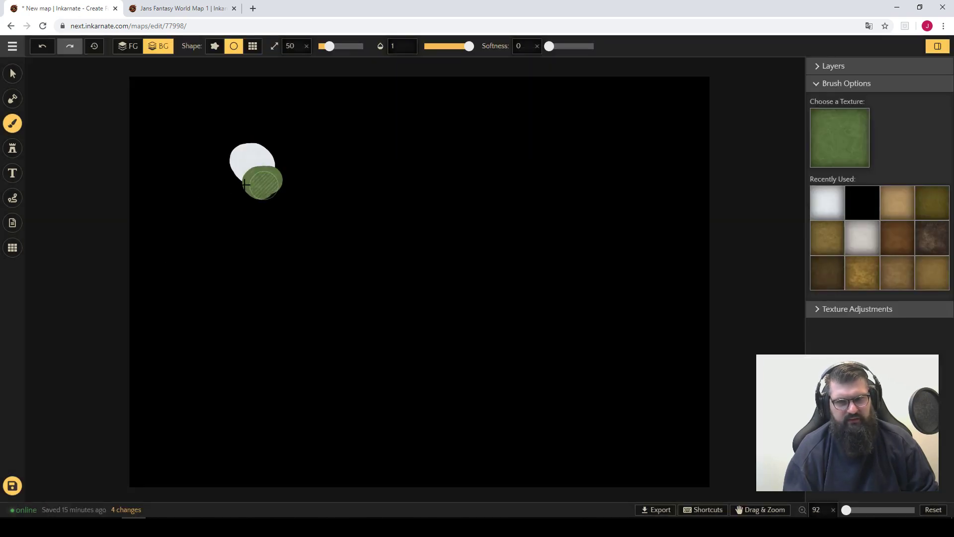
drag(265, 186, 263, 188)
scroll(263, 167, up, 8)
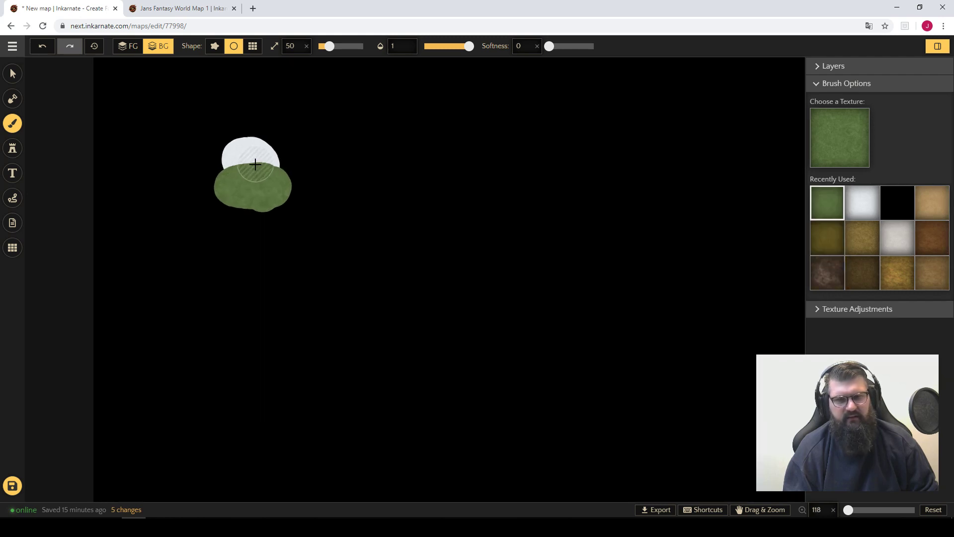
drag(335, 207, 431, 299)
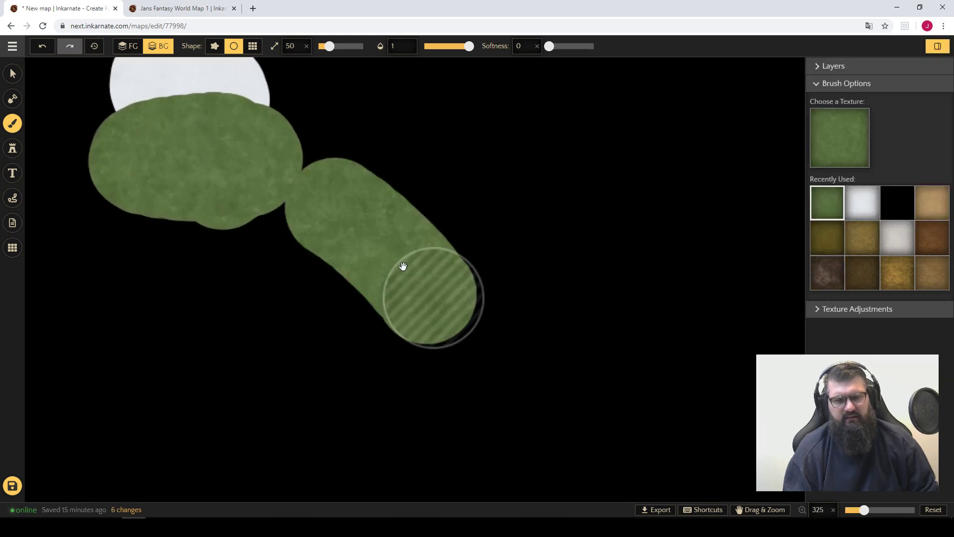
key(ctrl+z)
Step: Set brush opacity to 0.19 and softness to 1, and blend the white texture over its border with the green patch
key(space)
mouse_move(348, 172)
mouse_down()
mouse_move(426, 255)
mouse_move(463, 259)
mouse_up()
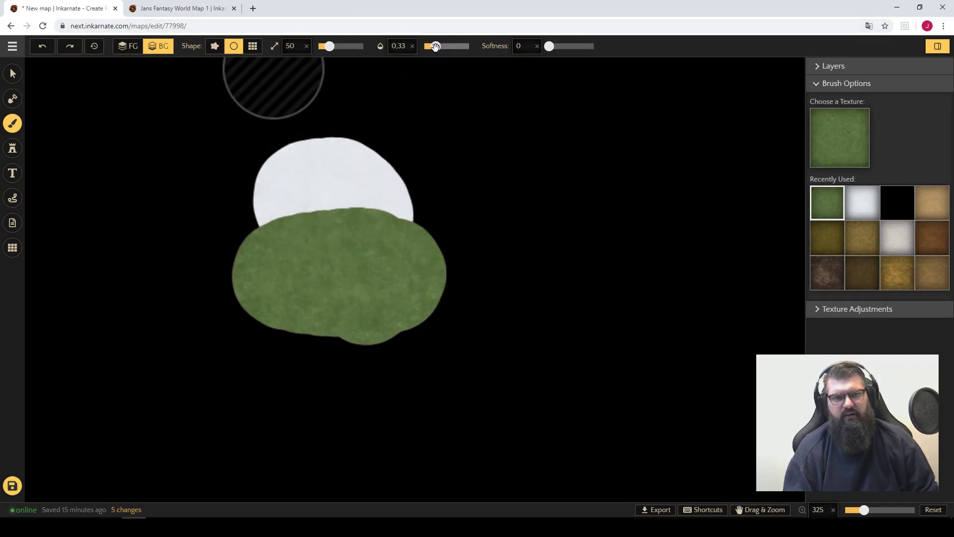
drag(549, 46, 594, 46)
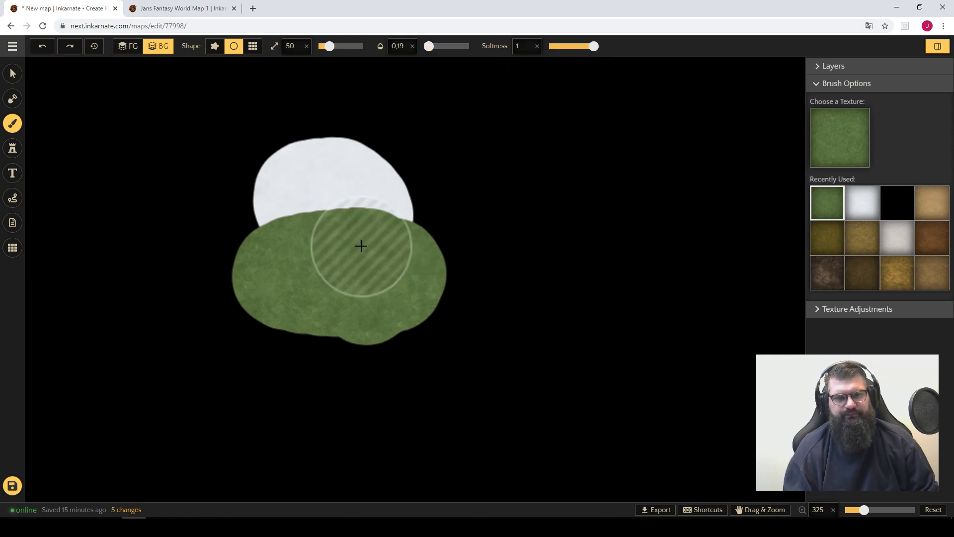
click(856, 207)
mouse_move(277, 203)
mouse_down()
mouse_move(403, 188)
mouse_move(293, 183)
mouse_move(378, 185)
mouse_move(373, 199)
mouse_move(304, 207)
mouse_move(426, 201)
mouse_move(267, 217)
mouse_up()
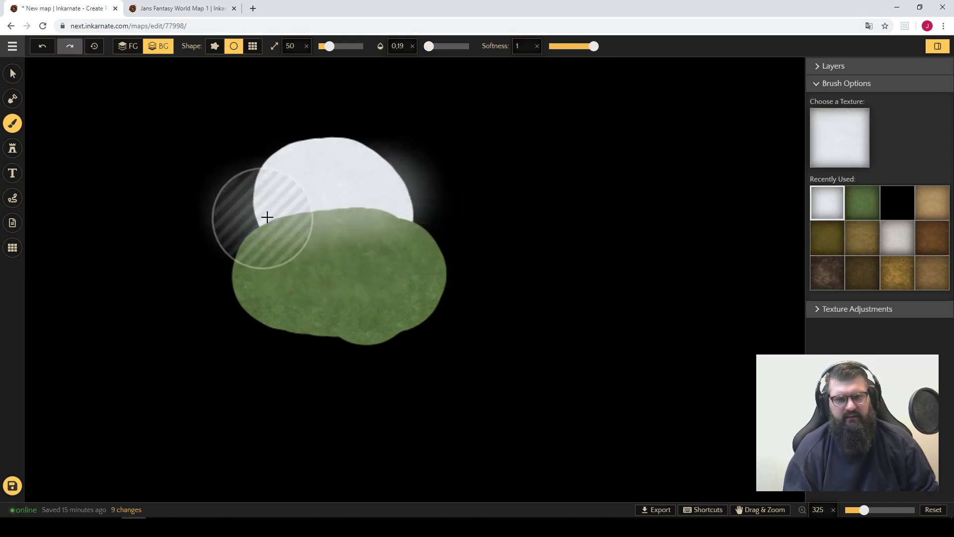
Step: Brush the green texture softly over the lower part of the white patch and outward on both sides
click(863, 205)
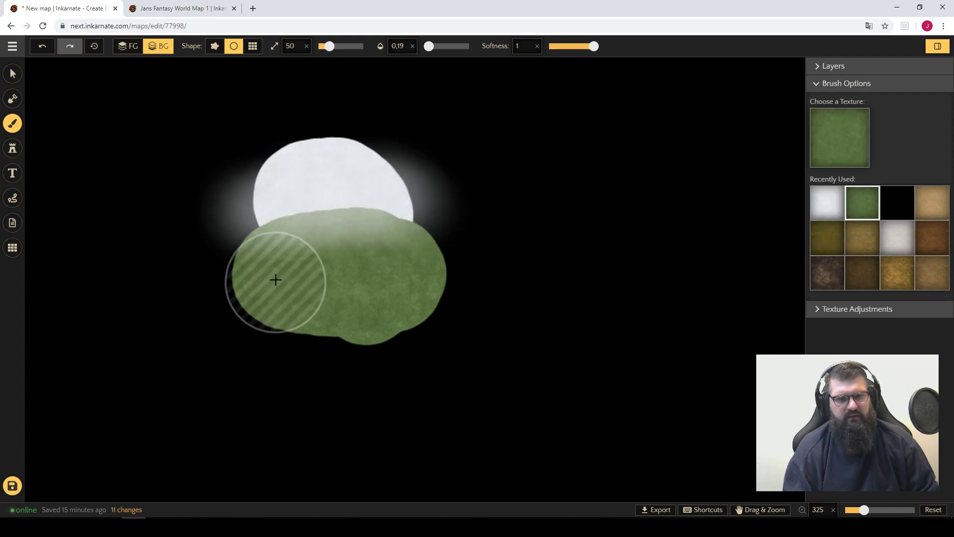
drag(414, 278, 335, 258)
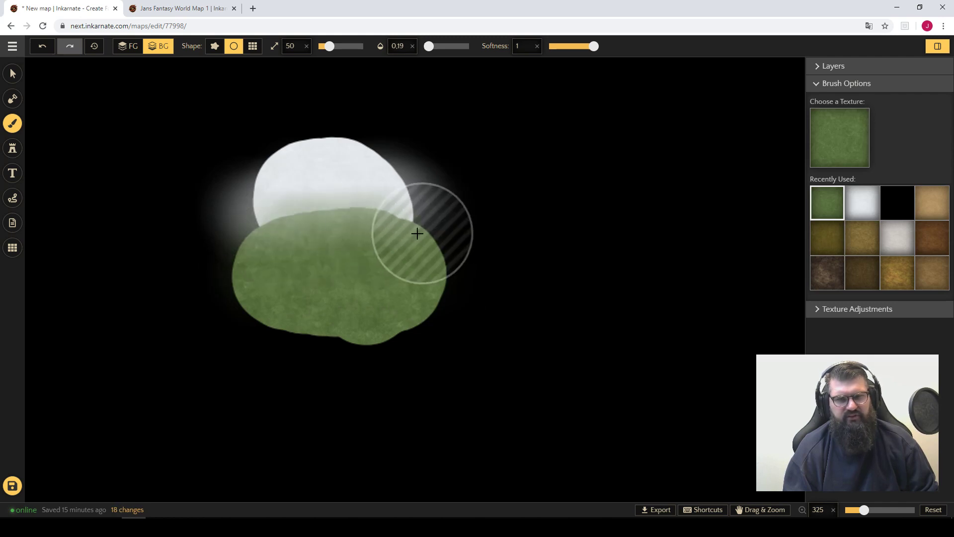
mouse_move(424, 223)
mouse_down()
mouse_move(230, 242)
mouse_move(434, 224)
mouse_move(240, 252)
mouse_move(425, 225)
mouse_move(234, 245)
mouse_move(440, 221)
mouse_move(179, 247)
mouse_move(443, 222)
mouse_move(219, 249)
mouse_move(410, 226)
mouse_move(286, 243)
mouse_move(288, 254)
mouse_move(435, 239)
mouse_move(269, 242)
mouse_move(416, 223)
mouse_move(255, 238)
mouse_move(473, 227)
mouse_move(230, 246)
mouse_up()
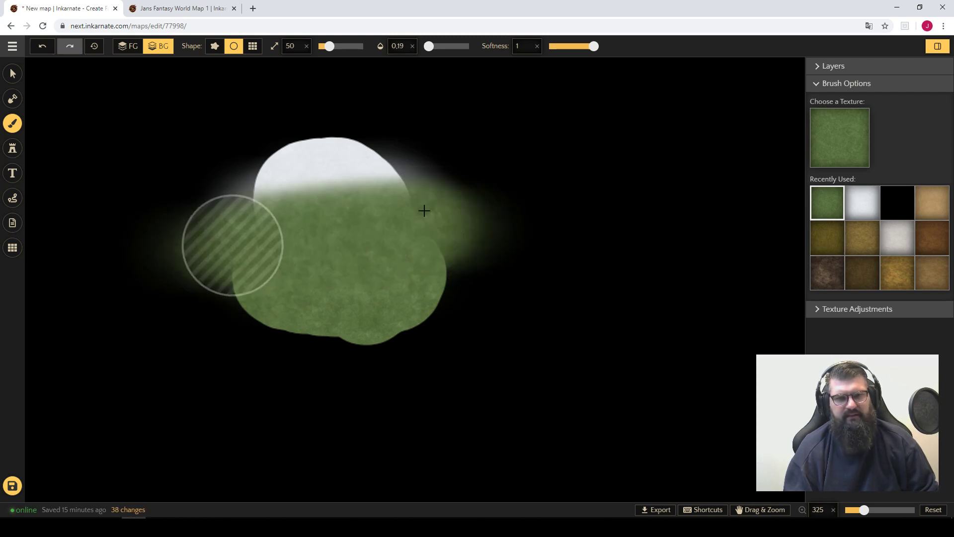
Step: Blend white and light grey textures softly across the patch's upper part, with a faint horizontal streak extending east
click(862, 202)
mouse_move(250, 152)
mouse_down()
mouse_move(400, 145)
mouse_move(303, 177)
mouse_move(228, 177)
mouse_move(401, 155)
mouse_move(362, 171)
mouse_move(260, 179)
mouse_move(437, 144)
mouse_move(360, 166)
mouse_move(228, 173)
mouse_move(253, 192)
mouse_move(686, 157)
mouse_up()
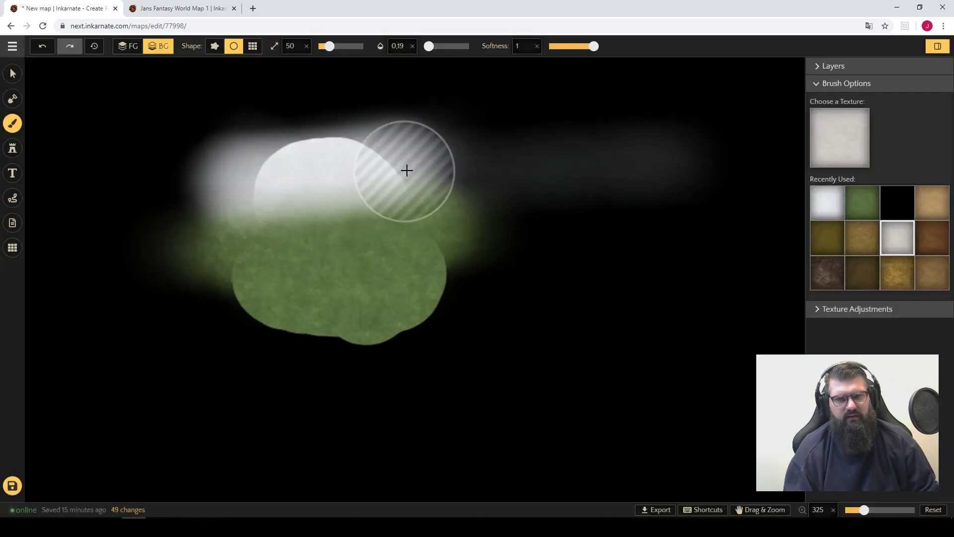
mouse_move(405, 168)
mouse_down()
mouse_move(262, 182)
mouse_move(271, 200)
mouse_move(380, 186)
mouse_up()
Step: Paint light grey over the white patch at opacity 1, and brush it over the green area at opacity 0.25
drag(429, 46, 439, 46)
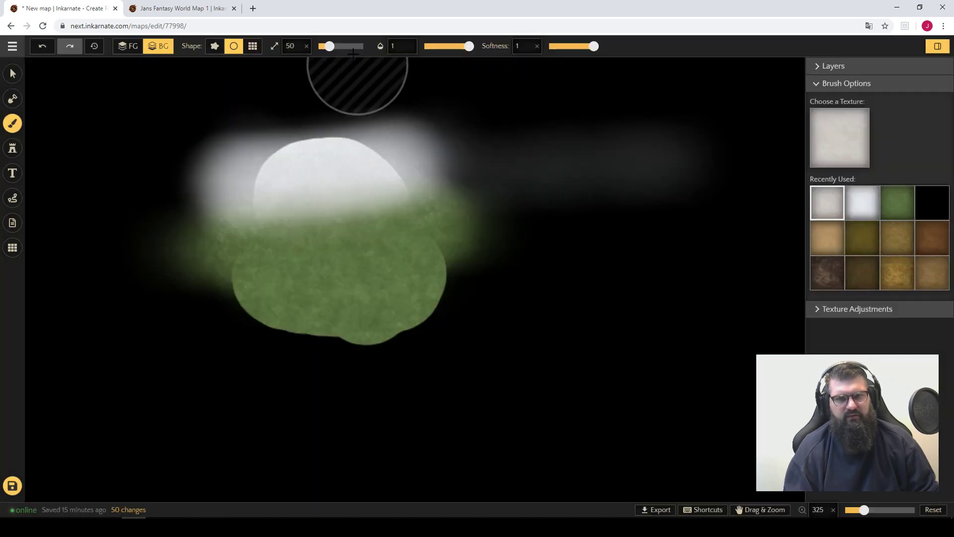
mouse_move(245, 187)
mouse_down()
mouse_move(365, 176)
mouse_move(347, 193)
mouse_move(201, 203)
mouse_move(403, 187)
mouse_move(425, 176)
mouse_move(217, 201)
mouse_move(327, 196)
mouse_move(421, 176)
mouse_move(257, 162)
mouse_move(324, 149)
mouse_move(229, 231)
mouse_move(423, 206)
mouse_move(244, 222)
mouse_up()
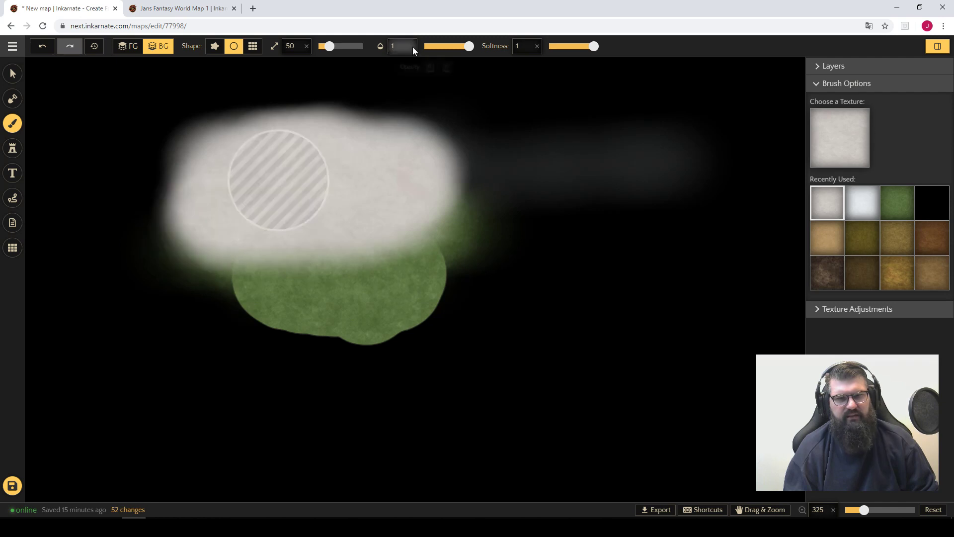
mouse_move(198, 278)
mouse_down()
mouse_move(405, 260)
mouse_move(443, 236)
mouse_move(362, 269)
mouse_move(384, 279)
mouse_move(434, 369)
mouse_move(357, 163)
mouse_up()
Step: Set the brush opacity to 1 and its size to 200, and cover the patches with one large light grey area
scroll(389, 247, down, 5)
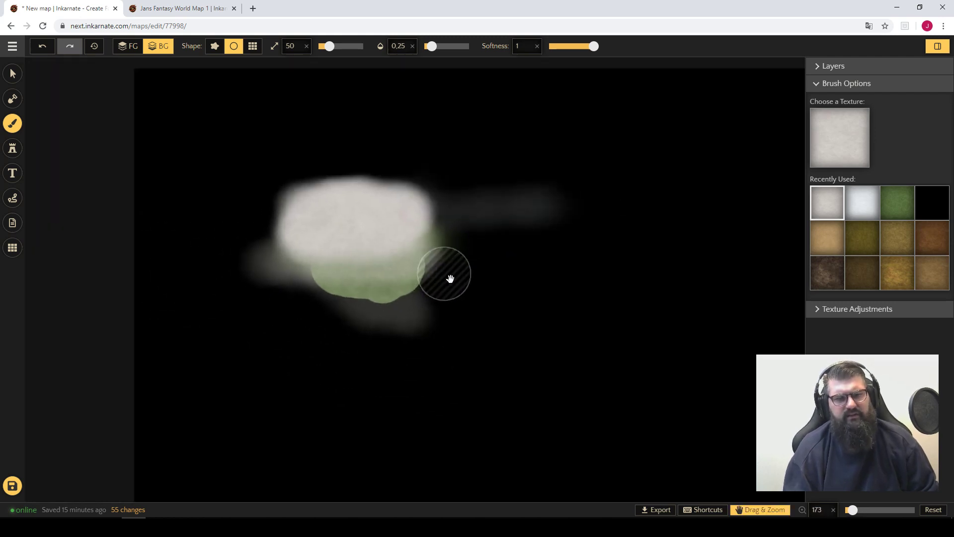
mouse_move(399, 304)
mouse_down()
mouse_move(437, 307)
mouse_move(425, 303)
mouse_up()
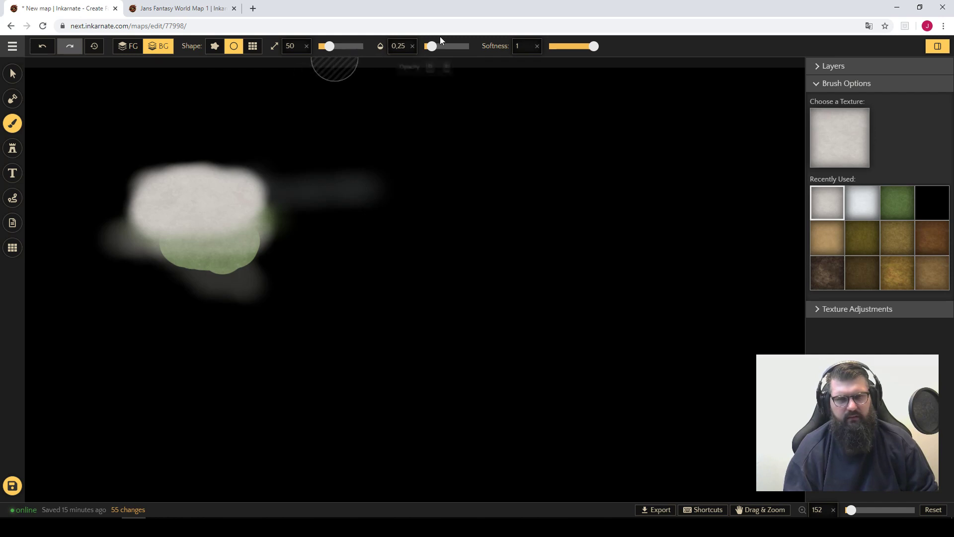
drag(441, 45, 484, 49)
drag(220, 149, 201, 276)
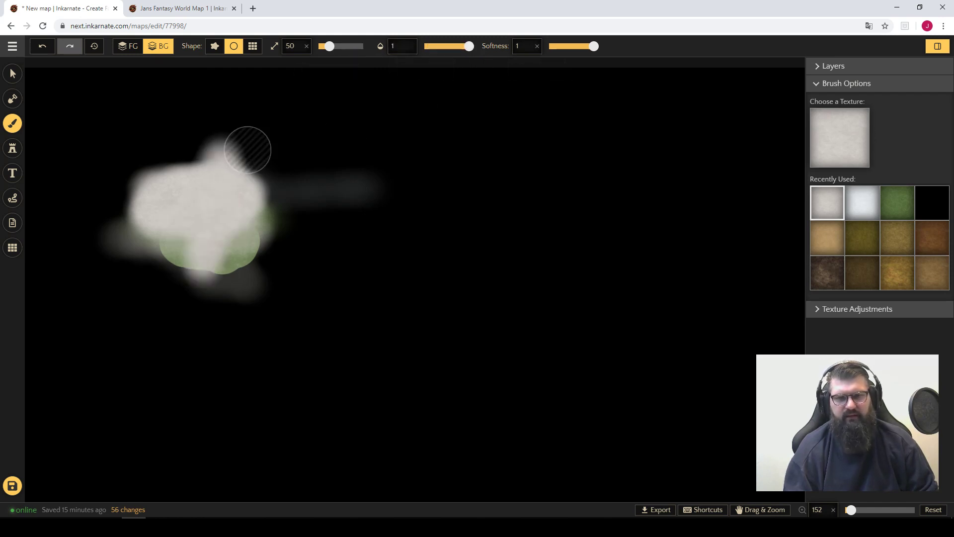
drag(327, 48, 364, 48)
mouse_move(255, 220)
mouse_down()
mouse_move(232, 199)
mouse_move(190, 222)
mouse_move(222, 192)
mouse_move(199, 237)
mouse_move(250, 213)
mouse_move(229, 241)
mouse_move(207, 205)
mouse_up()
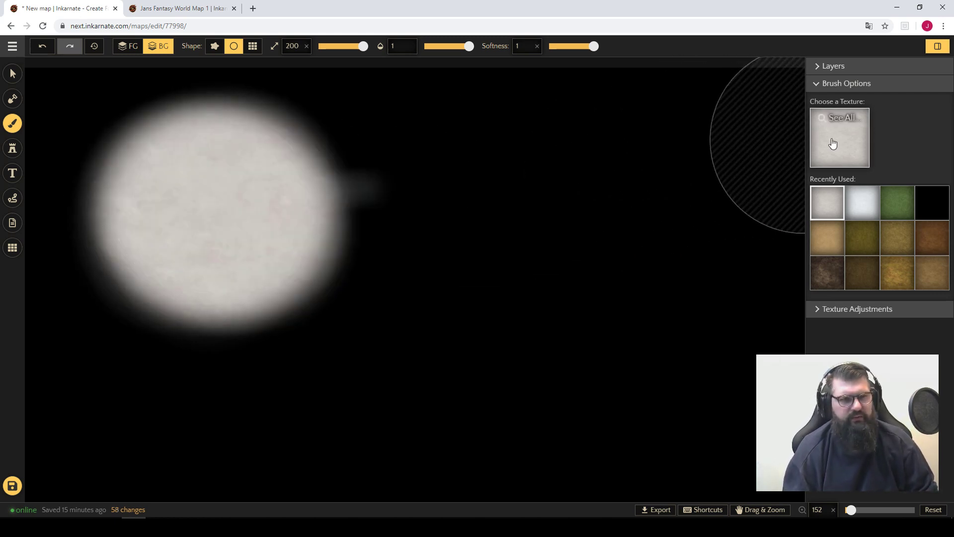
Step: Search the brush textures for grass, choose Grass 4 and paint it over the lower half of the light grey area
click(813, 137)
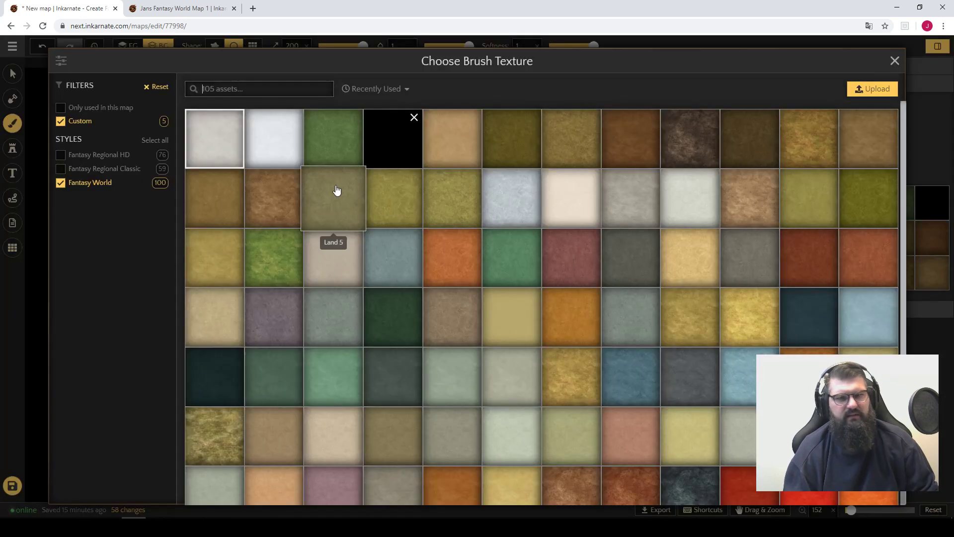
click(214, 137)
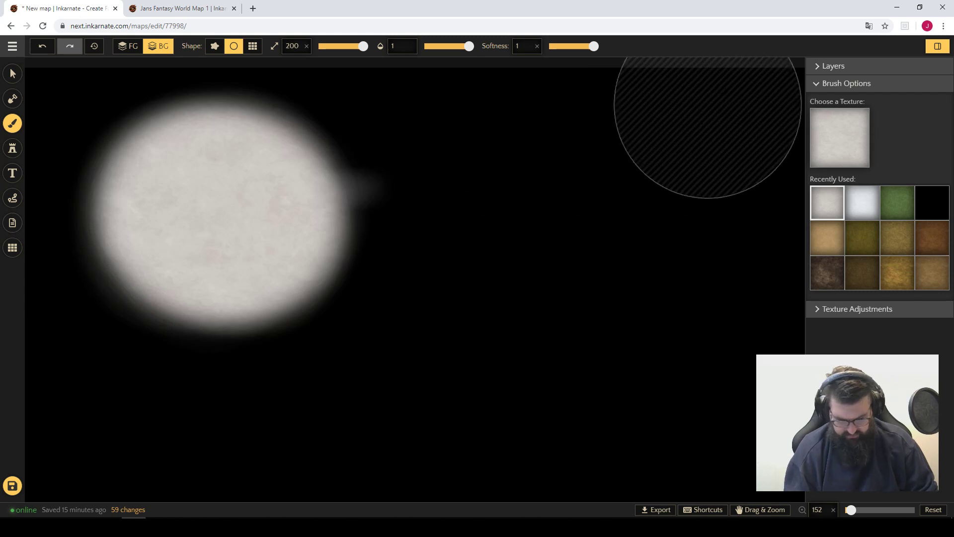
click(855, 144)
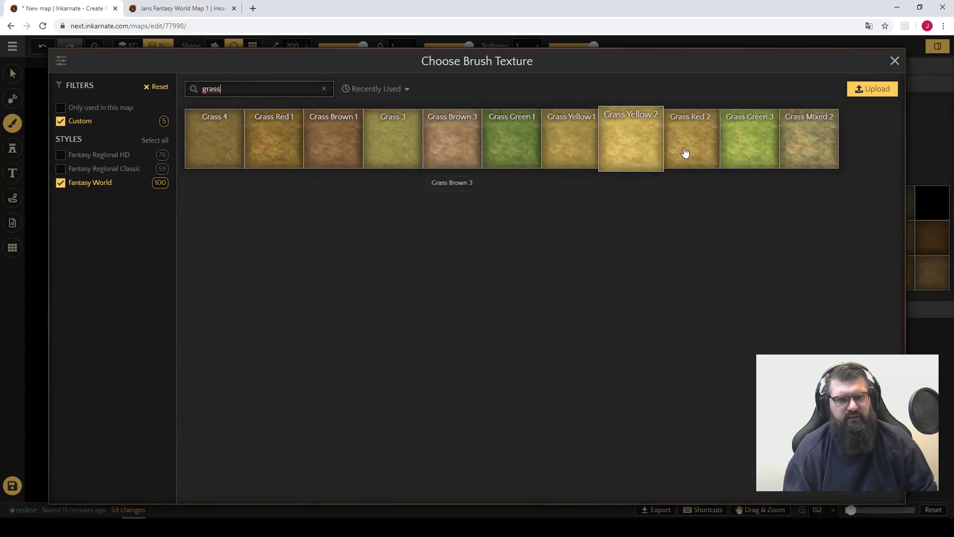
click(228, 143)
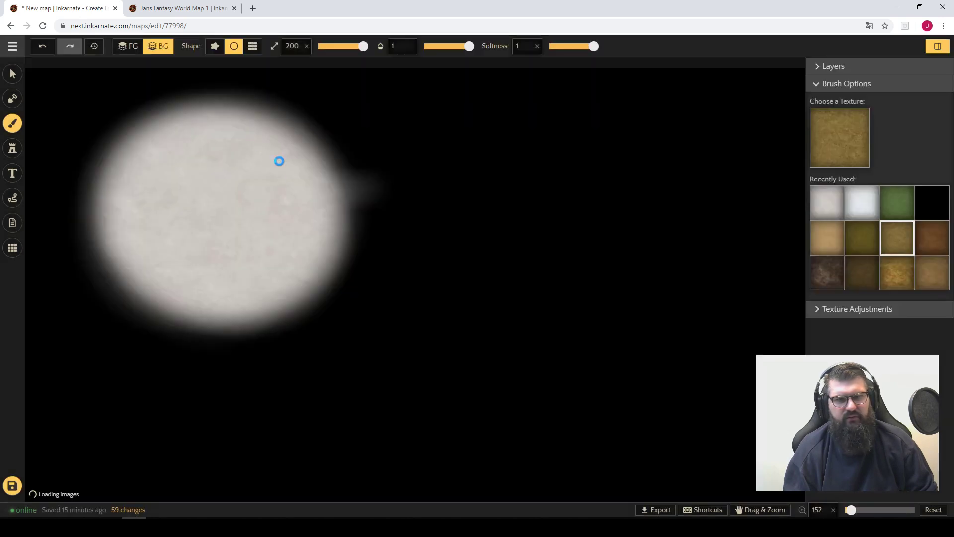
mouse_move(282, 206)
mouse_down()
mouse_move(197, 285)
mouse_move(314, 264)
mouse_move(198, 298)
mouse_up()
mouse_move(259, 306)
mouse_down()
mouse_move(198, 315)
mouse_move(320, 303)
mouse_move(388, 279)
mouse_up()
Step: Search the brush textures for parchment, choose Parchment 5 and paint a large patch below the grass area
key(space)
drag(546, 278, 505, 190)
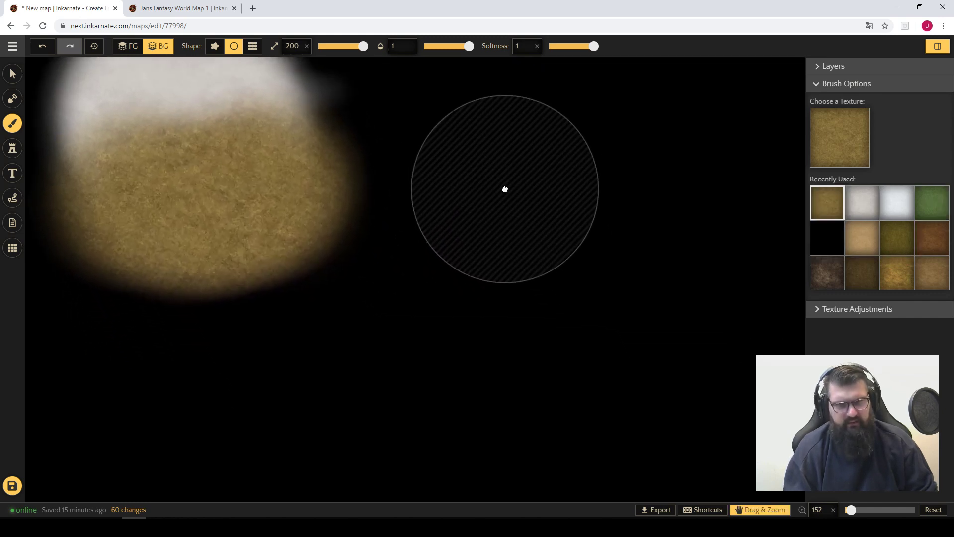
scroll(499, 185, down, 2)
scroll(499, 185, down, 1)
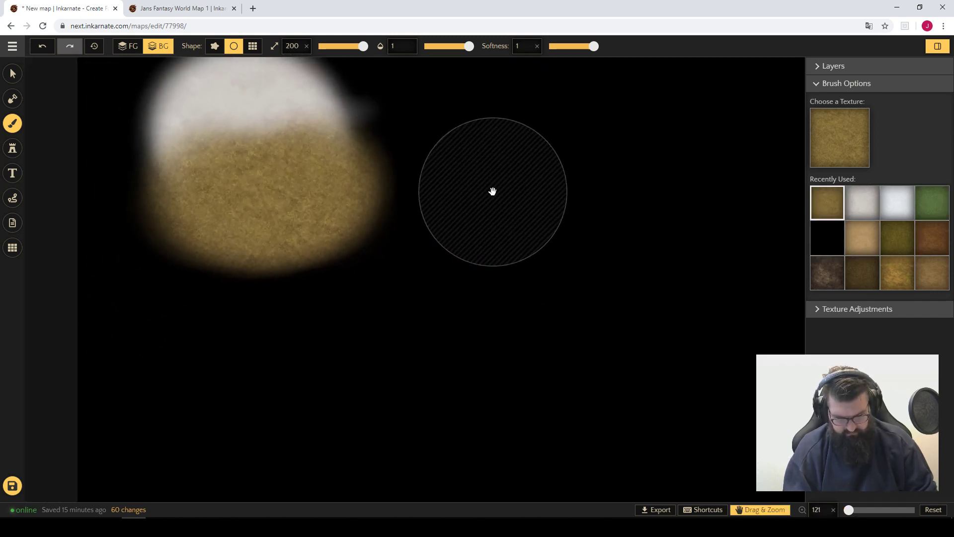
scroll(493, 191, down, 1)
mouse_move(851, 169)
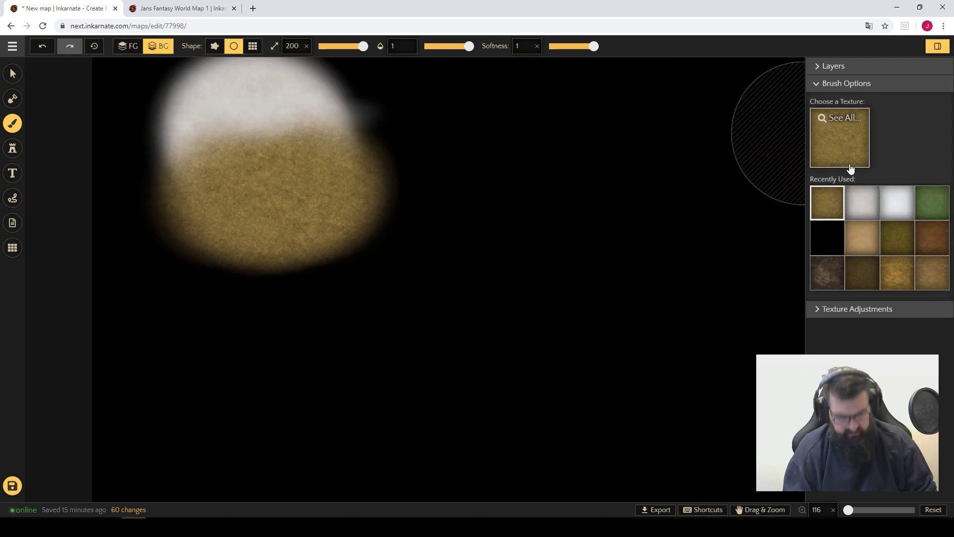
click(839, 135)
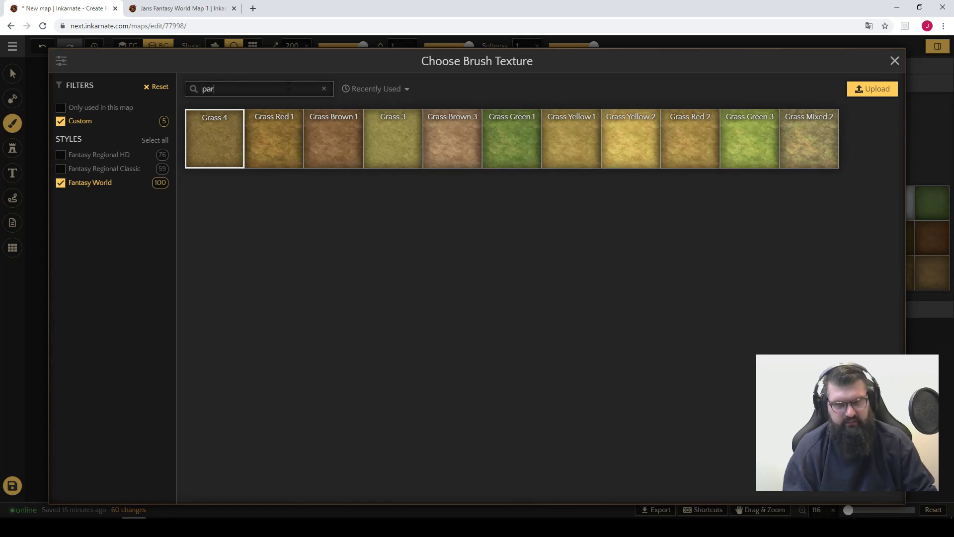
text(parchment)
click(215, 155)
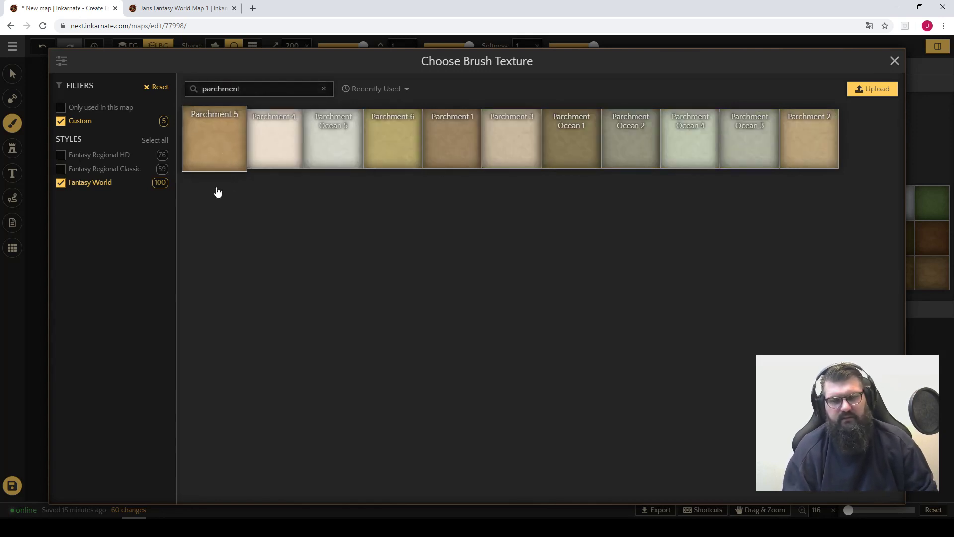
mouse_move(230, 299)
mouse_down()
mouse_move(350, 288)
mouse_move(237, 306)
mouse_move(329, 294)
mouse_move(230, 295)
mouse_move(342, 315)
mouse_move(313, 343)
mouse_up()
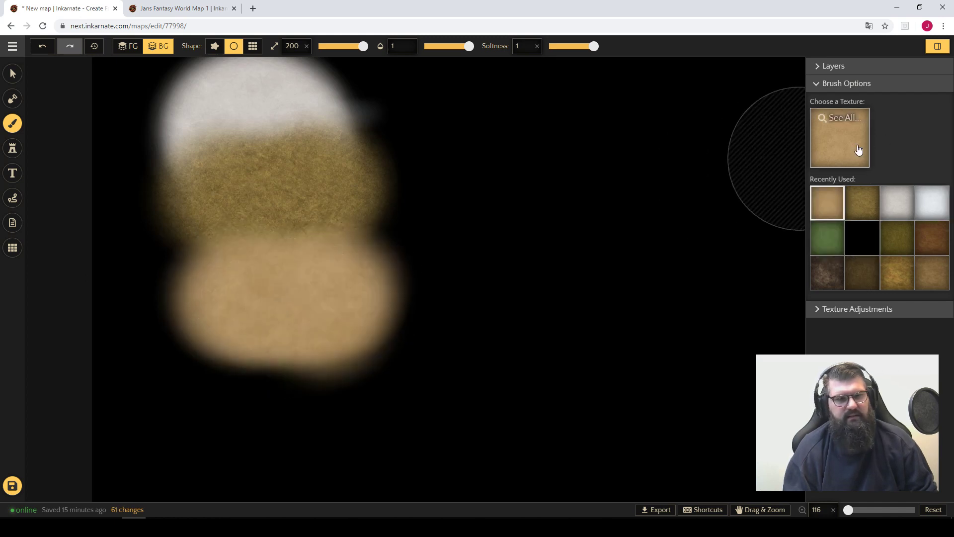
Step: Search the brush textures for land, choose Land 2 and paint a wide olive patch below the parchment area
click(855, 145)
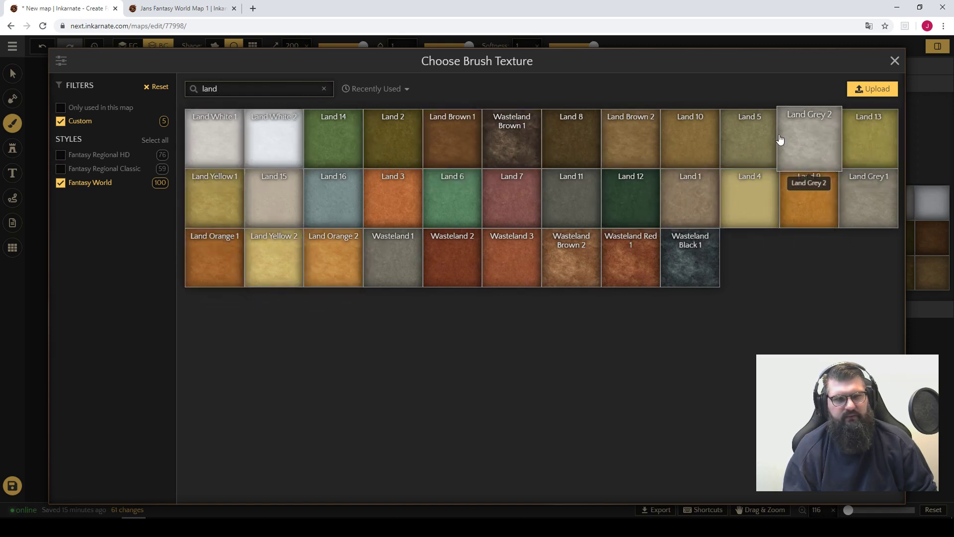
click(398, 135)
mouse_move(230, 369)
mouse_down()
mouse_move(326, 368)
mouse_move(289, 368)
mouse_up()
key(space)
scroll(486, 273, down, 4)
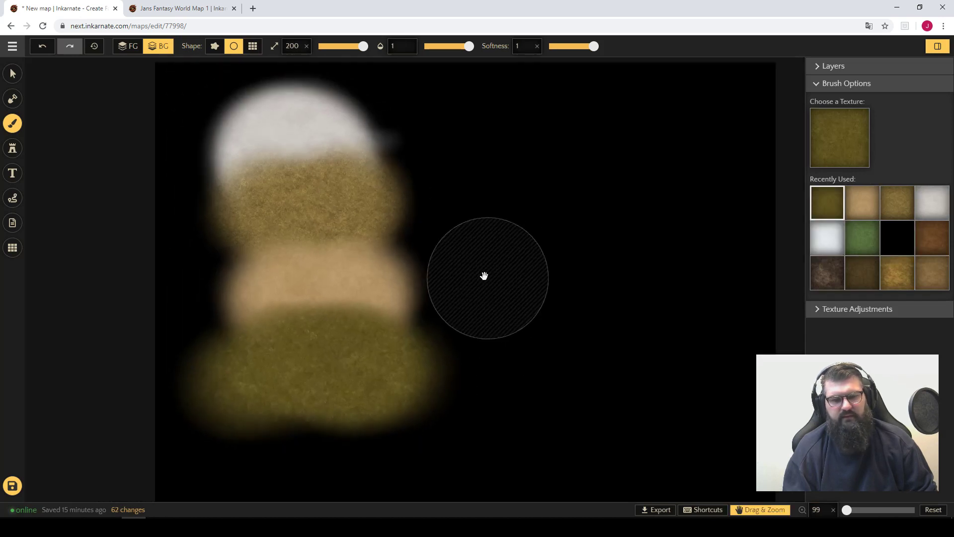
mouse_move(468, 294)
mouse_down()
mouse_move(446, 258)
mouse_move(455, 282)
mouse_up()
scroll(444, 200, up, 4)
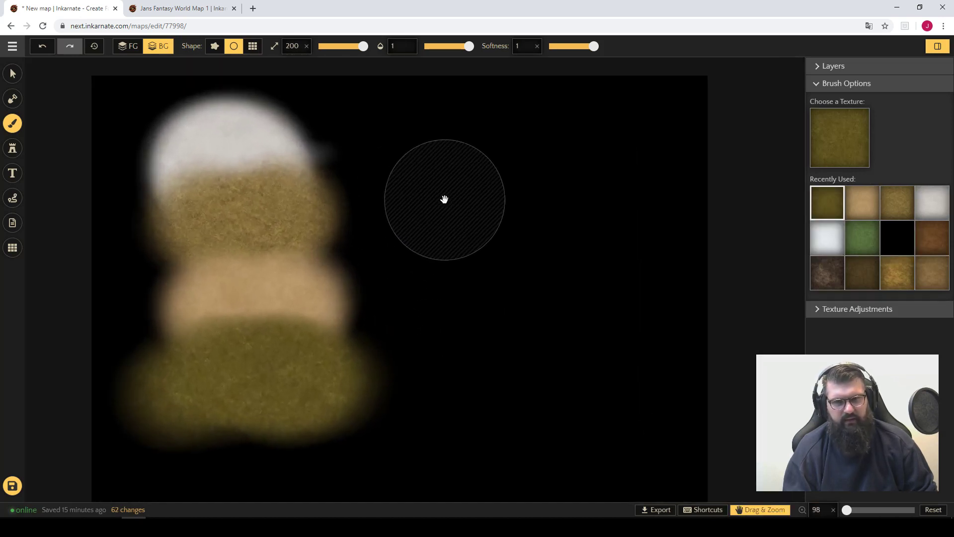
mouse_move(452, 185)
mouse_down()
mouse_move(469, 228)
mouse_move(454, 226)
mouse_up()
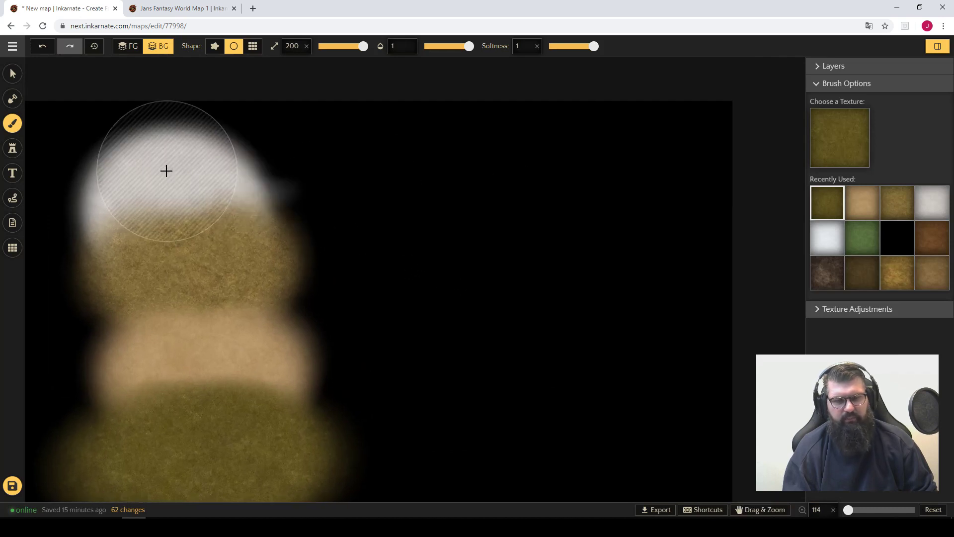
Step: Clear the texture search, choose Wasteland Brown 1 and paint a dark patch in the empty upper-right part of the map
click(838, 151)
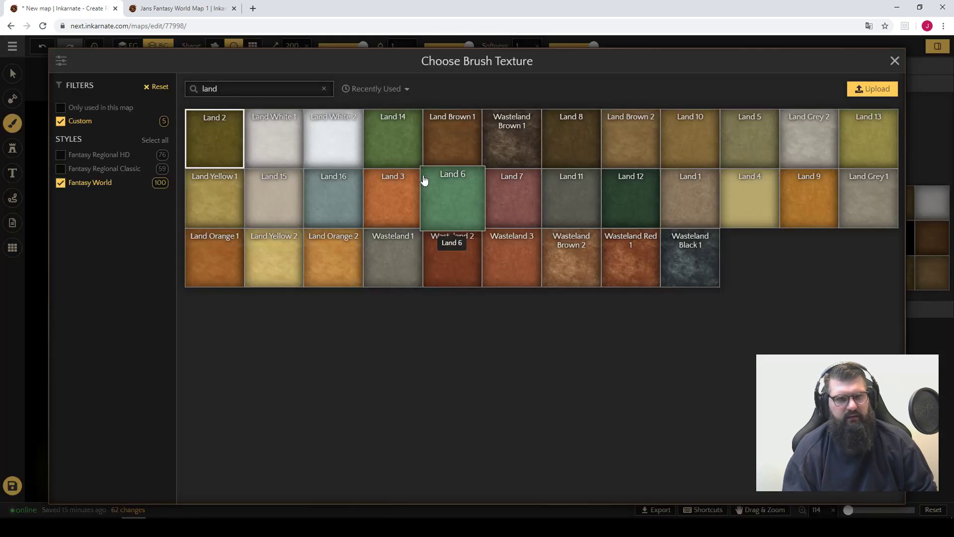
key(ctrl+a)
key(BackSpace)
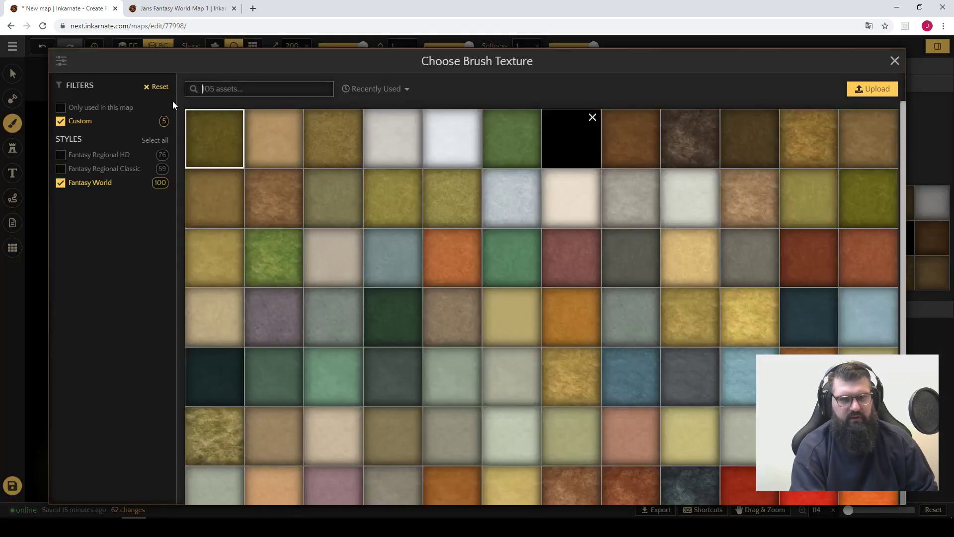
scroll(561, 185, down, 3)
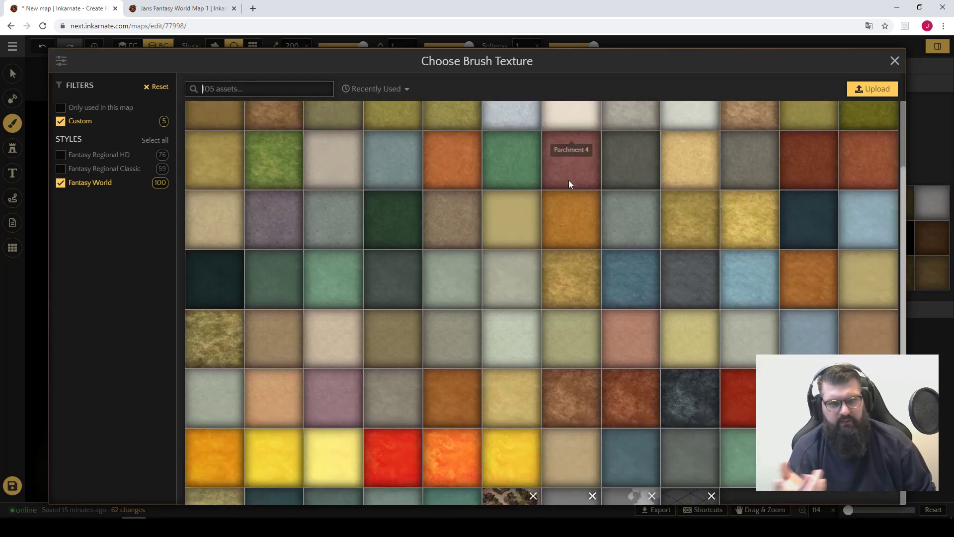
scroll(561, 177, up, 3)
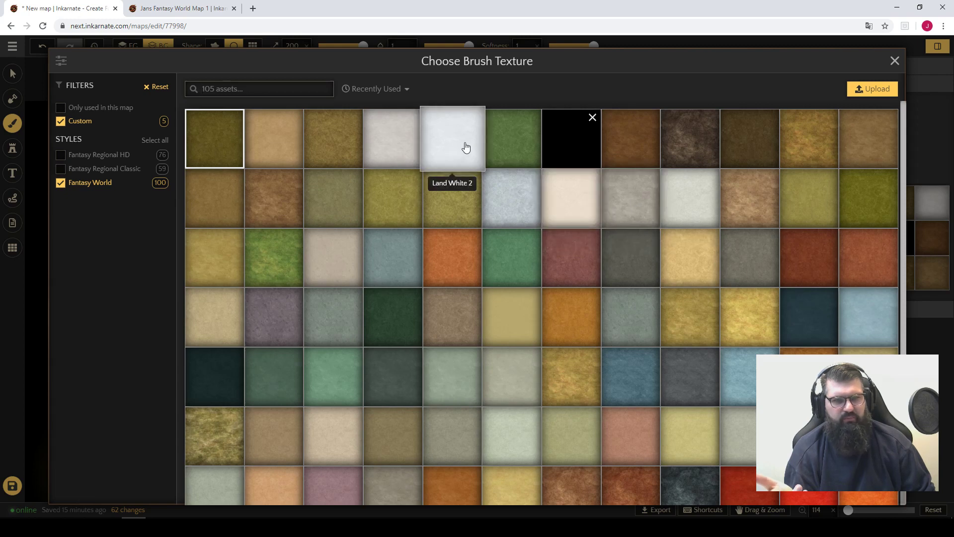
click(687, 148)
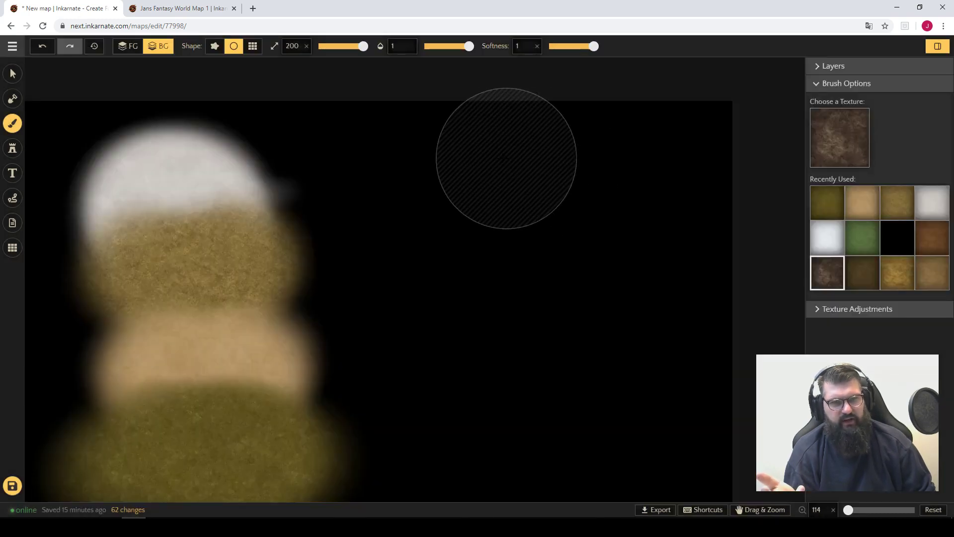
mouse_move(505, 149)
mouse_down()
mouse_move(605, 226)
mouse_move(495, 141)
mouse_move(583, 190)
mouse_move(454, 152)
mouse_move(557, 166)
mouse_move(602, 232)
mouse_move(442, 137)
mouse_up()
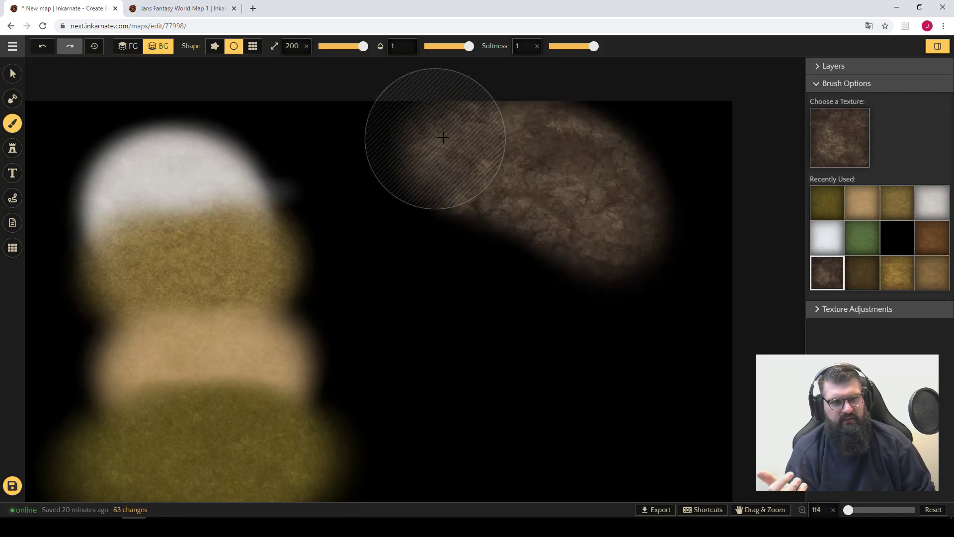
Step: Choose a mottled light brown texture and paint it over the lower half of the dark brown wasteland patch
click(840, 138)
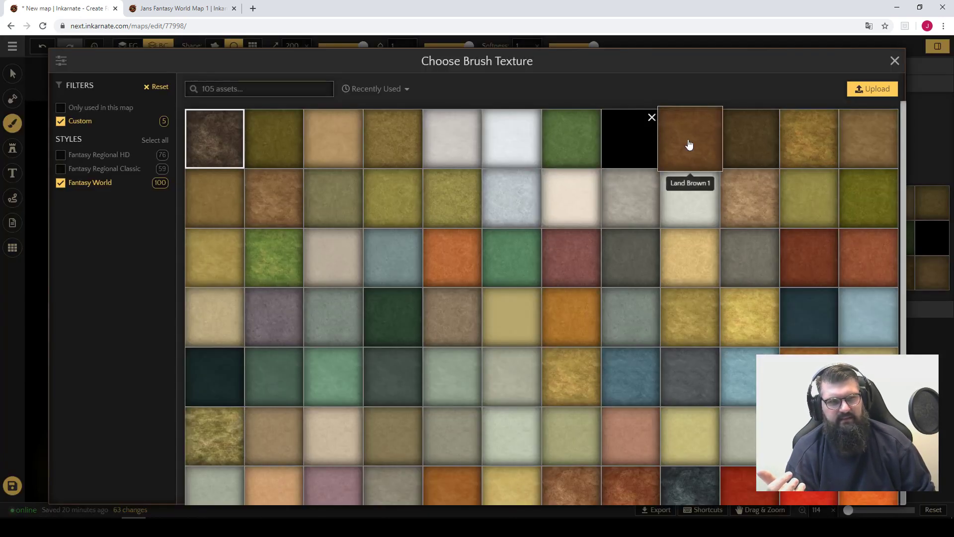
click(750, 191)
mouse_move(517, 257)
mouse_down()
mouse_move(548, 229)
mouse_move(479, 215)
mouse_move(567, 248)
mouse_move(450, 211)
mouse_move(481, 211)
mouse_move(566, 268)
mouse_move(475, 213)
mouse_up()
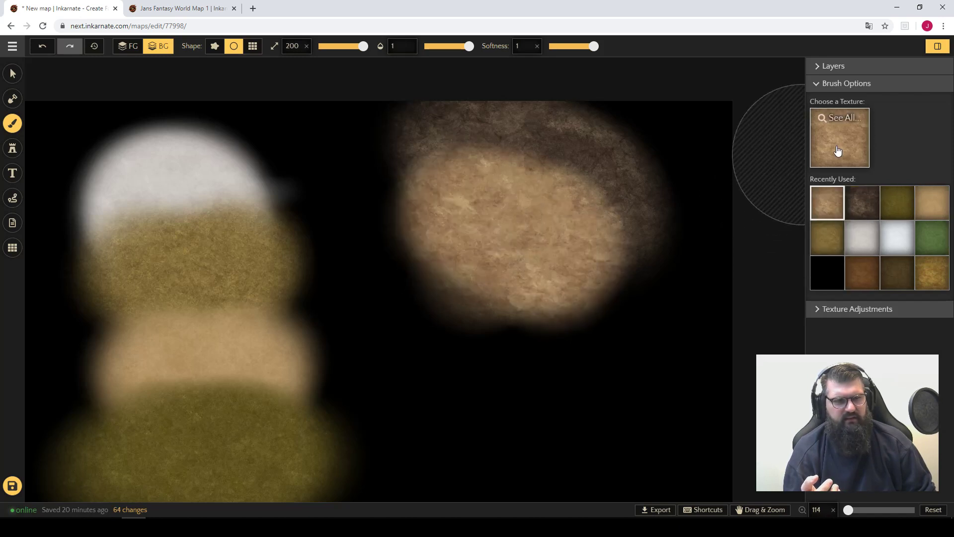
Step: Choose the dark red Wasteland 2 texture and paint a round patch over the lower edge of the light brown area
click(840, 143)
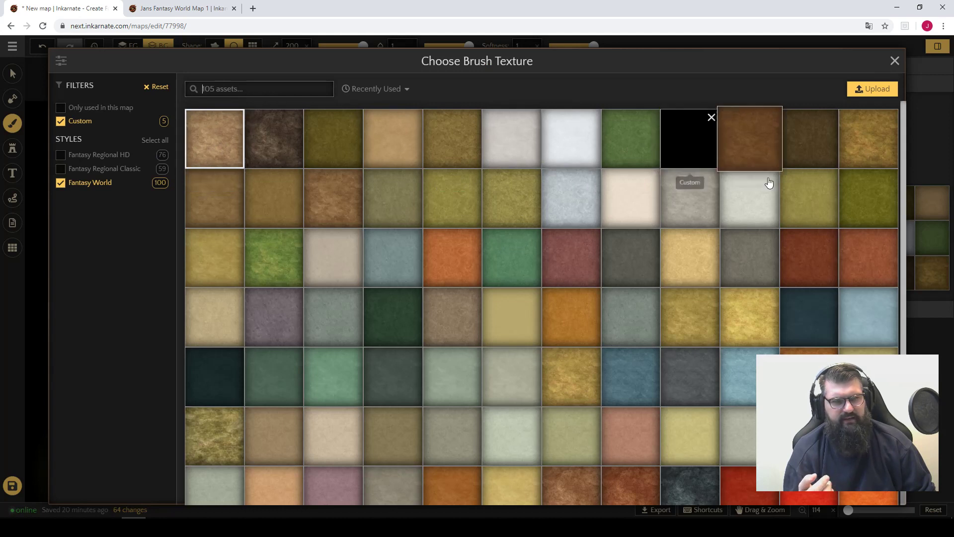
scroll(766, 178, down, 3)
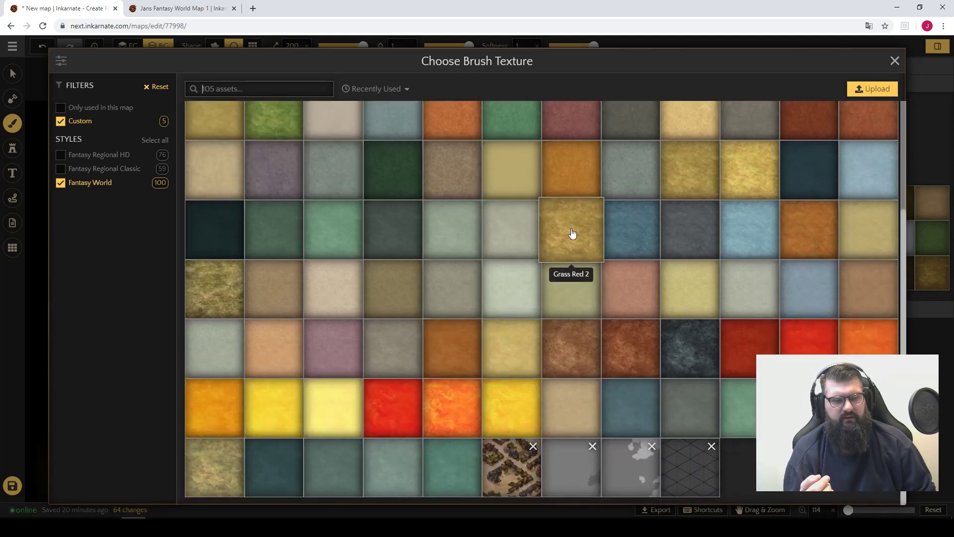
scroll(579, 298, up, 3)
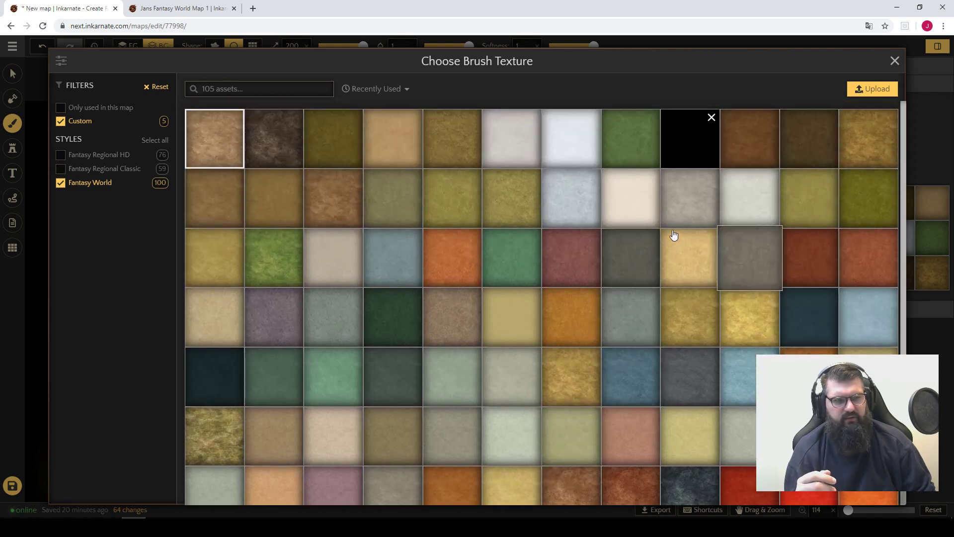
click(811, 267)
mouse_move(500, 266)
mouse_down()
mouse_move(482, 314)
mouse_move(531, 324)
mouse_move(469, 285)
mouse_move(547, 299)
mouse_move(465, 296)
mouse_move(512, 318)
mouse_up()
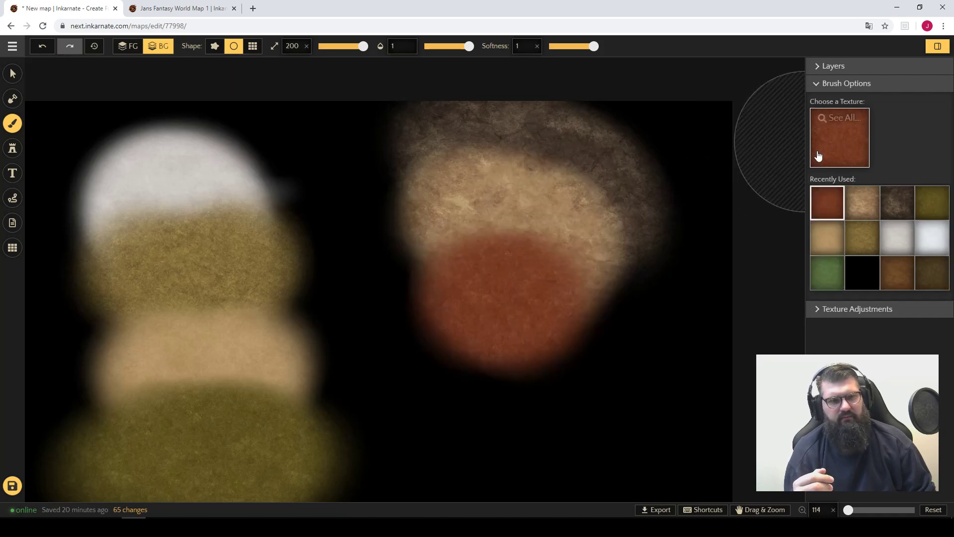
Step: Try a bright yellow lava texture over the left side of the brown patches, and undo the stroke
click(840, 137)
click(505, 245)
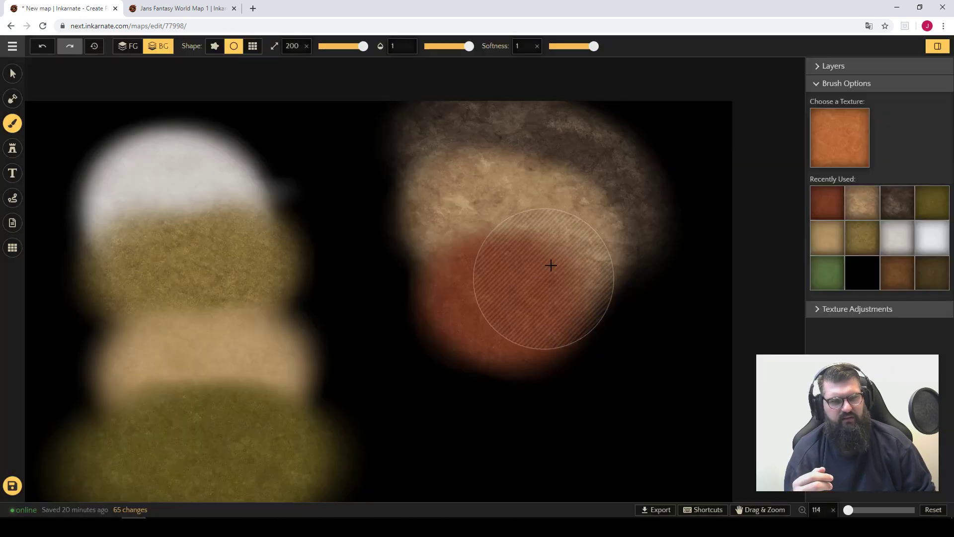
click(846, 140)
scroll(761, 292, down, 3)
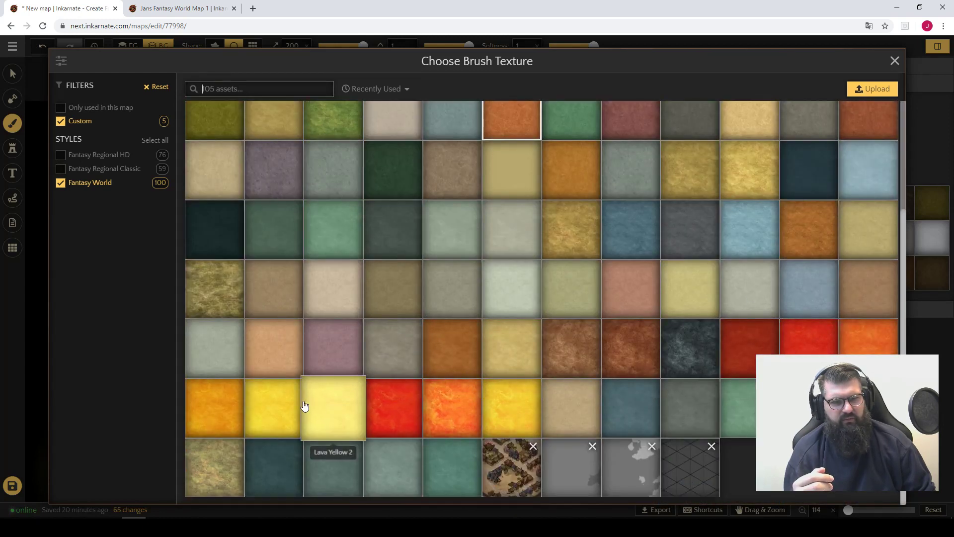
click(272, 407)
mouse_move(409, 186)
mouse_down()
mouse_move(419, 249)
mouse_move(455, 194)
mouse_move(409, 178)
mouse_up()
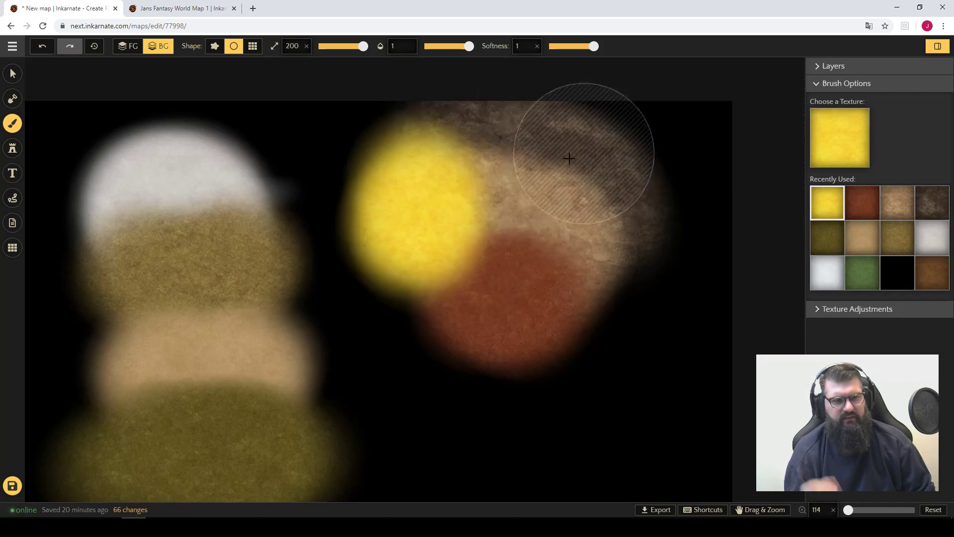
key(ctrl+z)
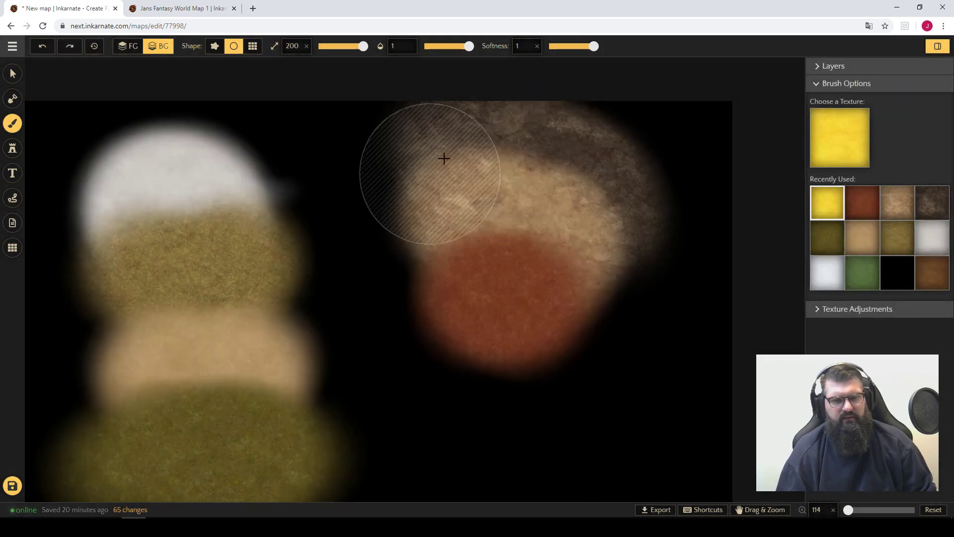
Step: Choose a pale sand-coloured texture and paint a patch below the dark red area
mouse_move(865, 149)
click(840, 138)
scroll(507, 213, down, 3)
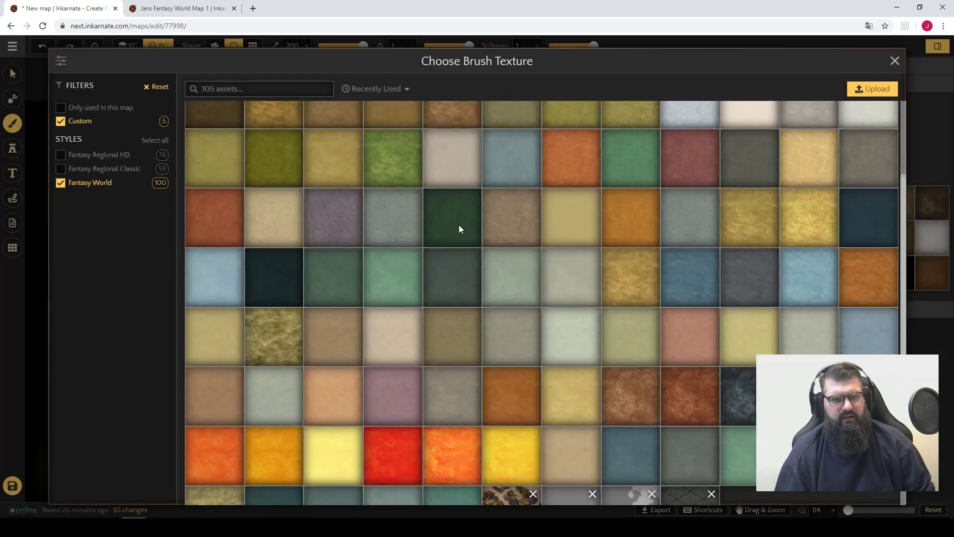
scroll(458, 224, up, 3)
scroll(389, 222, down, 3)
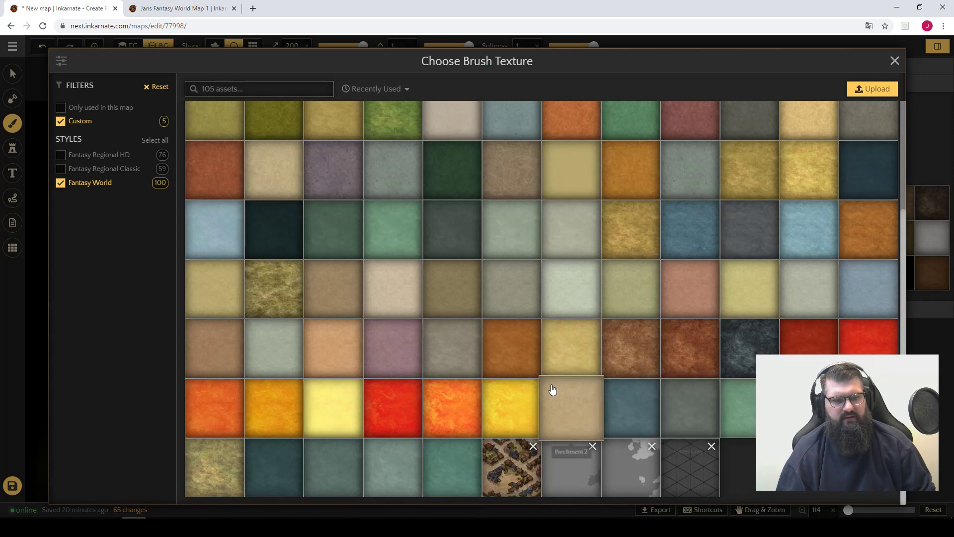
scroll(458, 242, up, 3)
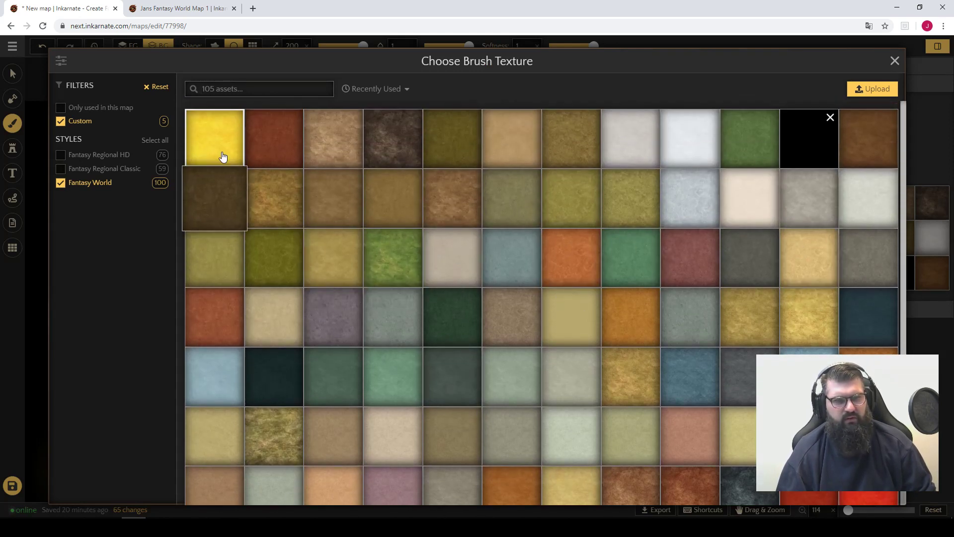
click(784, 259)
drag(478, 363, 539, 375)
key(space)
drag(607, 390, 568, 259)
Step: Choose a bright orange lava texture and paint it over the lower edge of the pale sand patch
click(831, 149)
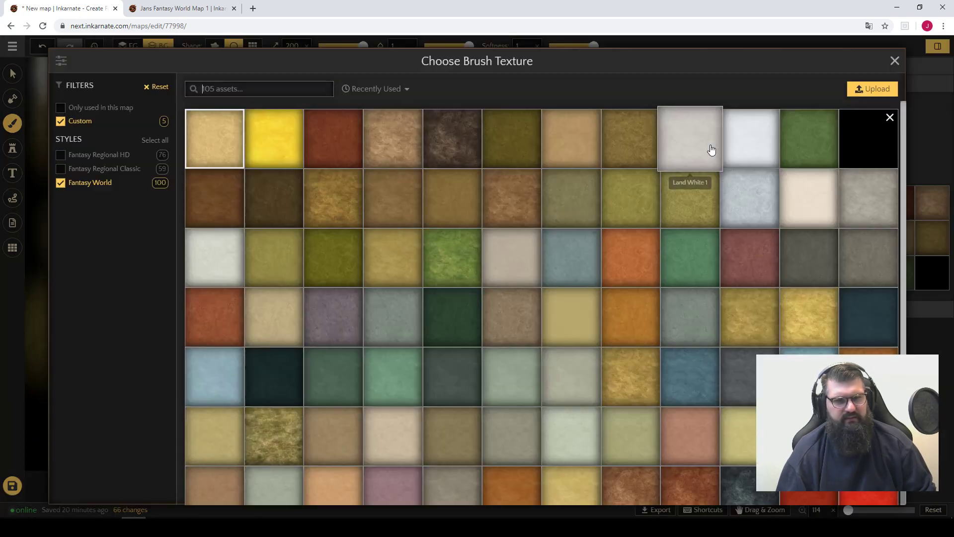
scroll(379, 243, down, 1)
scroll(397, 206, down, 1)
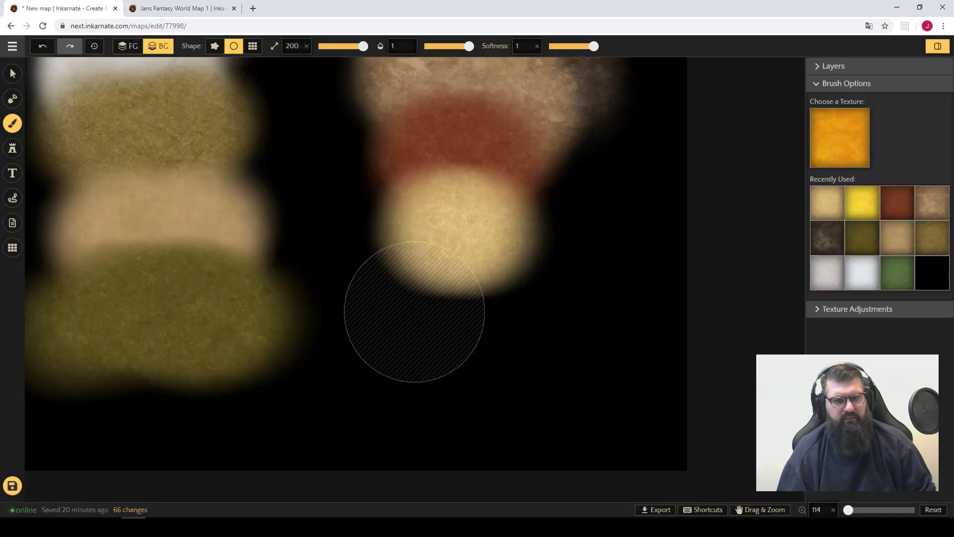
drag(415, 313, 476, 284)
Step: Reuse the bright yellow lava texture and paint a patch over the lower part of the orange area
click(890, 198)
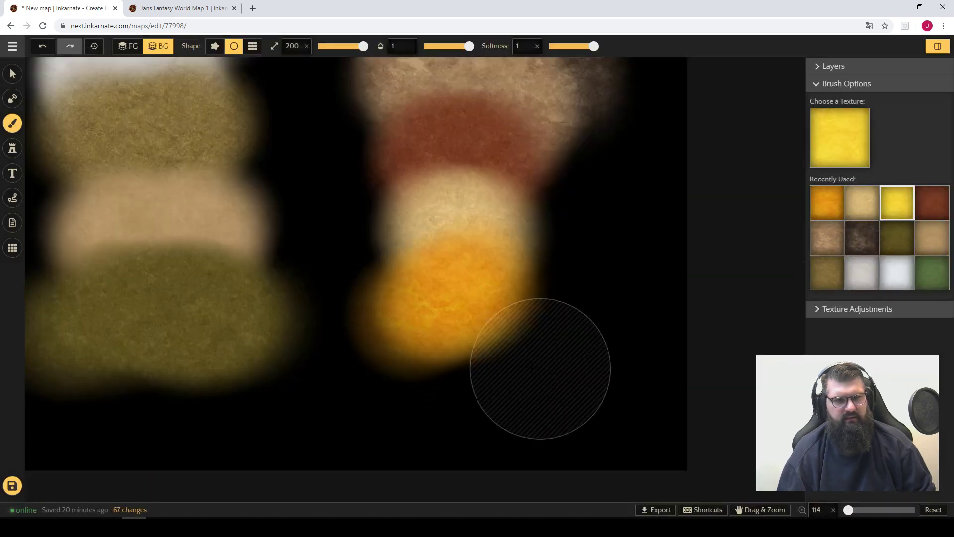
mouse_move(538, 362)
mouse_down()
mouse_move(473, 363)
mouse_move(572, 358)
mouse_up()
scroll(567, 237, down, 5)
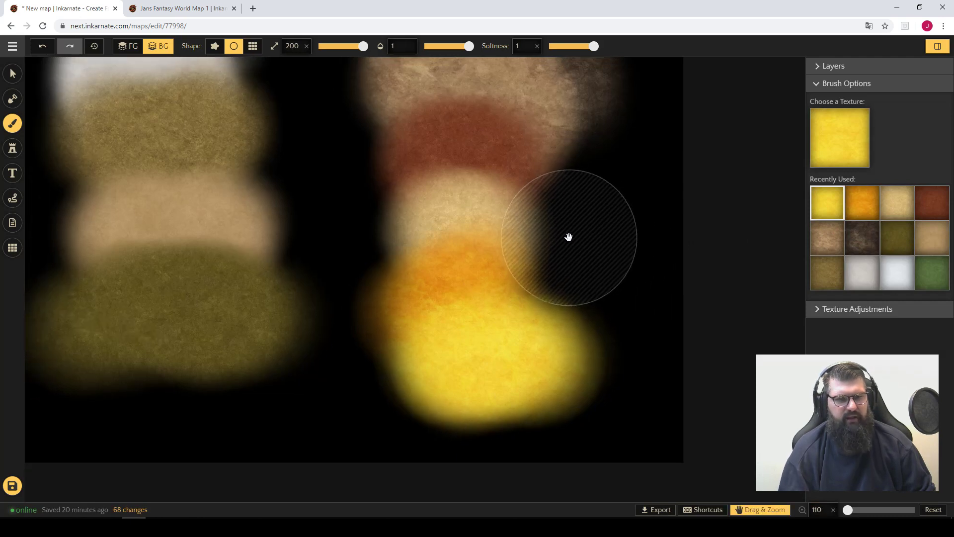
key(space)
scroll(311, 305, down, 1)
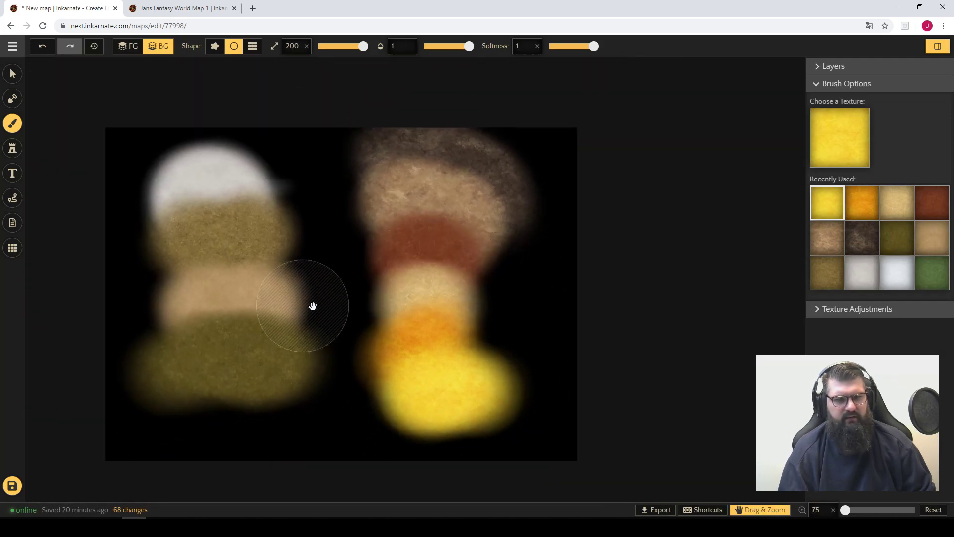
drag(312, 305, 424, 288)
Step: Brush yellow across both columns of sample patches, and undo this stroke and the yellow patch
mouse_move(519, 318)
mouse_down()
mouse_move(586, 189)
mouse_move(490, 154)
mouse_move(752, 201)
mouse_up()
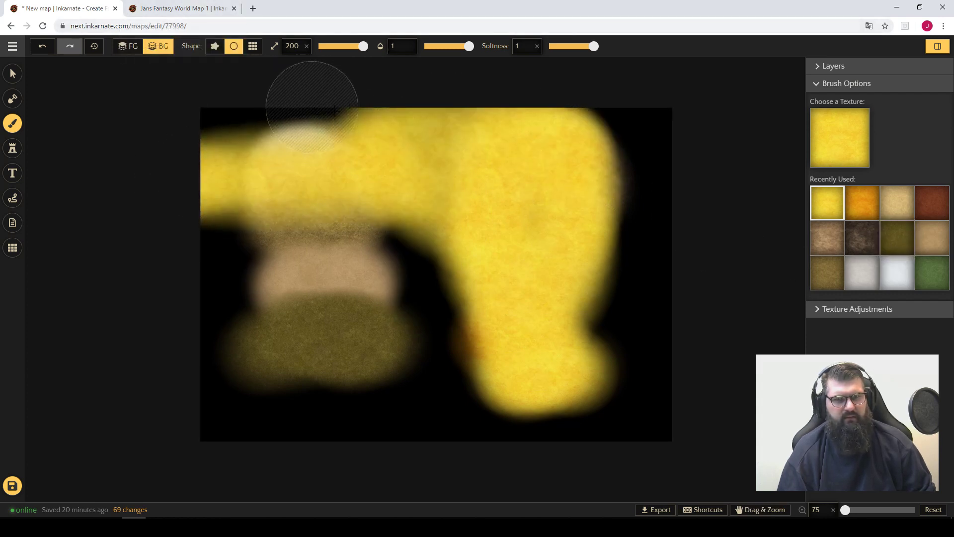
key(ctrl+z)
key(ctrl+z)
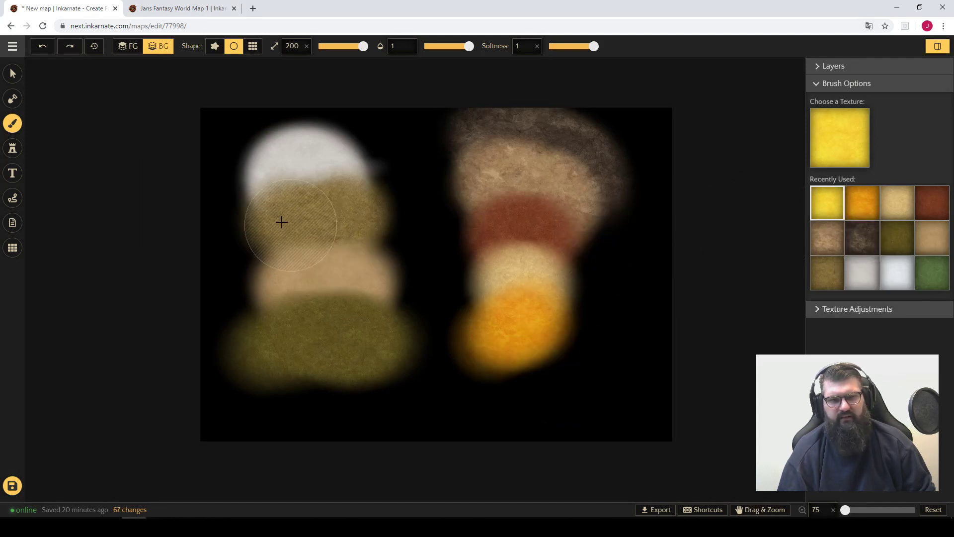
scroll(280, 218, up, 4)
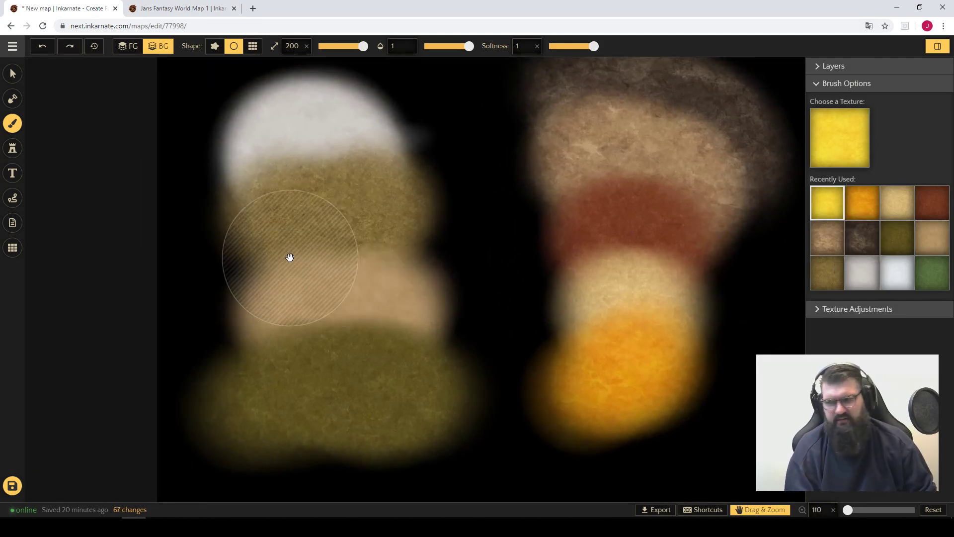
Step: Browse the stamp library's Fantasy Regional HD and Fantasy Regional Classic styles for suitable climate stamps
click(14, 148)
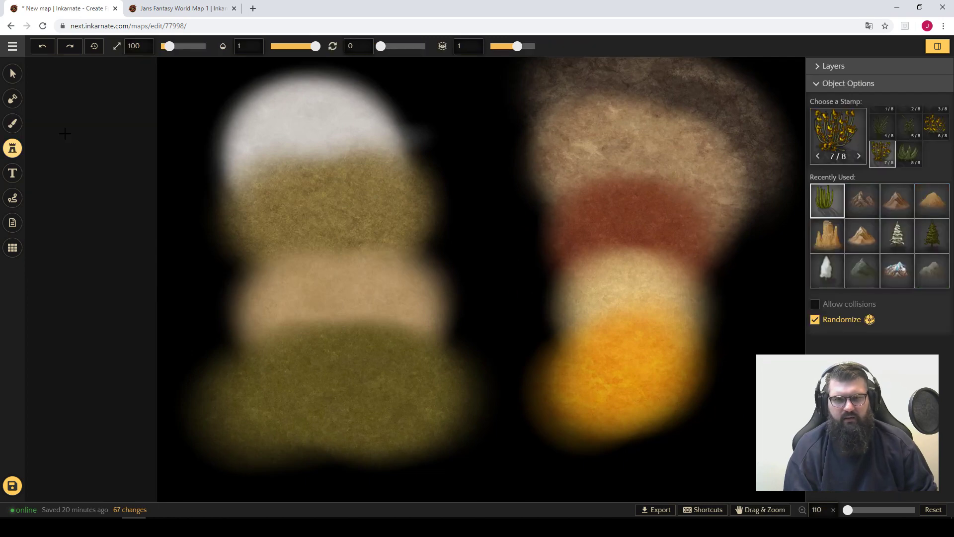
click(813, 132)
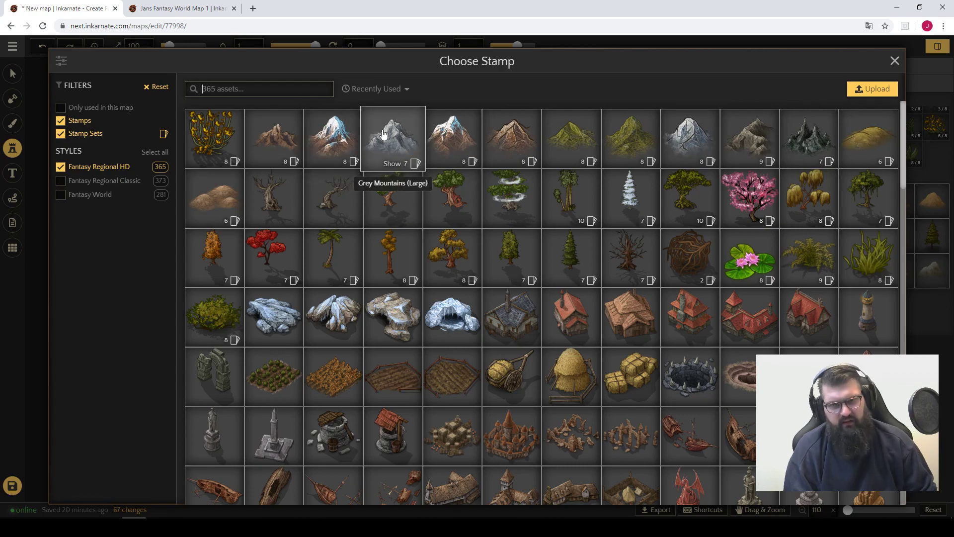
scroll(393, 129, down, 15)
scroll(390, 135, up, 12)
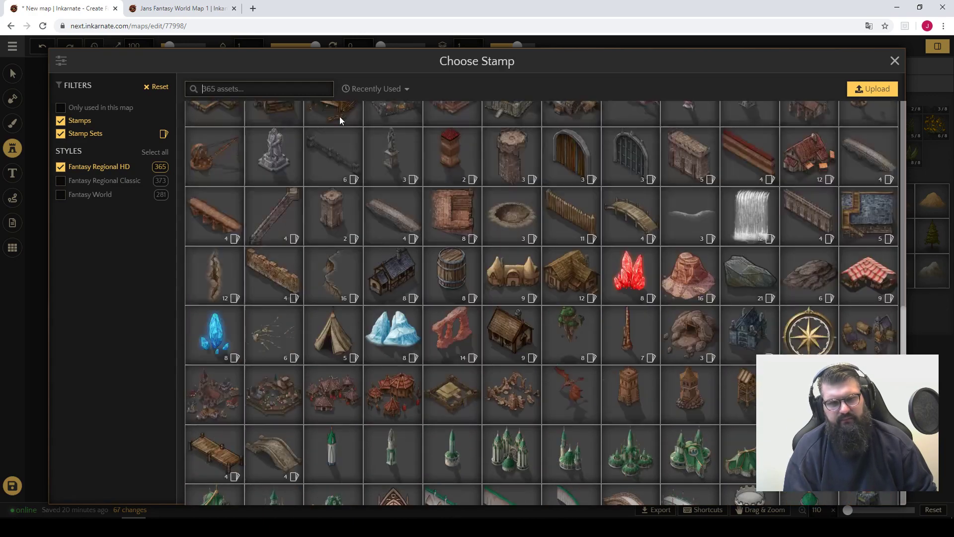
click(60, 168)
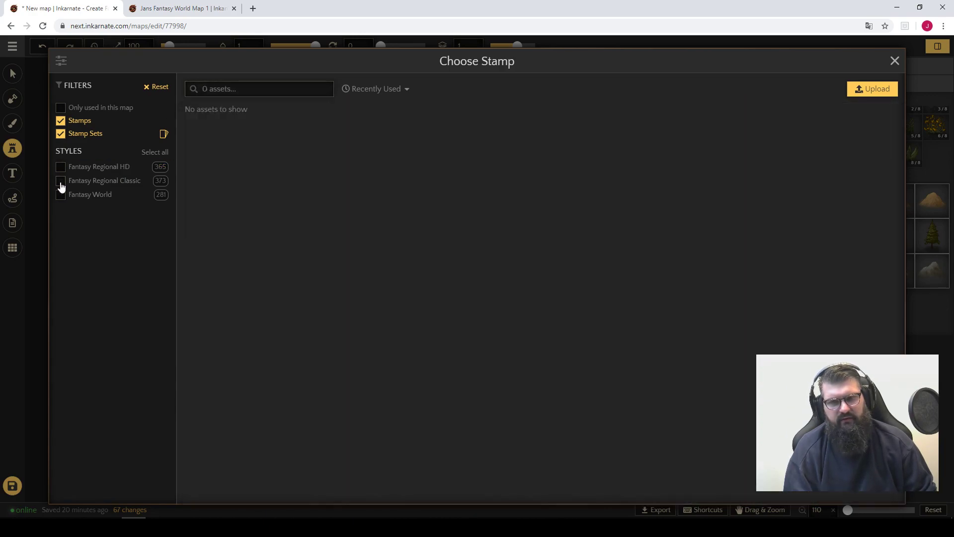
click(107, 180)
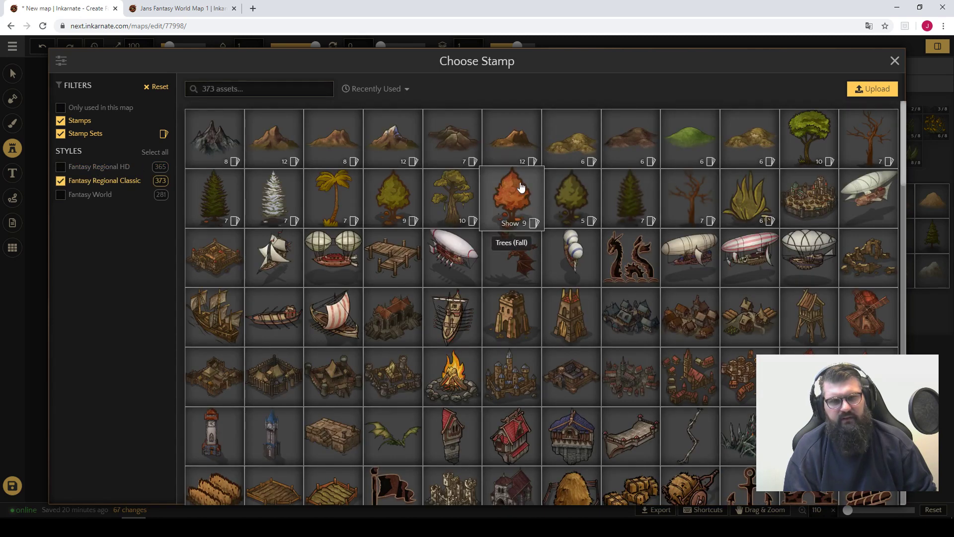
scroll(509, 184, down, 1)
scroll(509, 182, up, 1)
scroll(506, 181, down, 3)
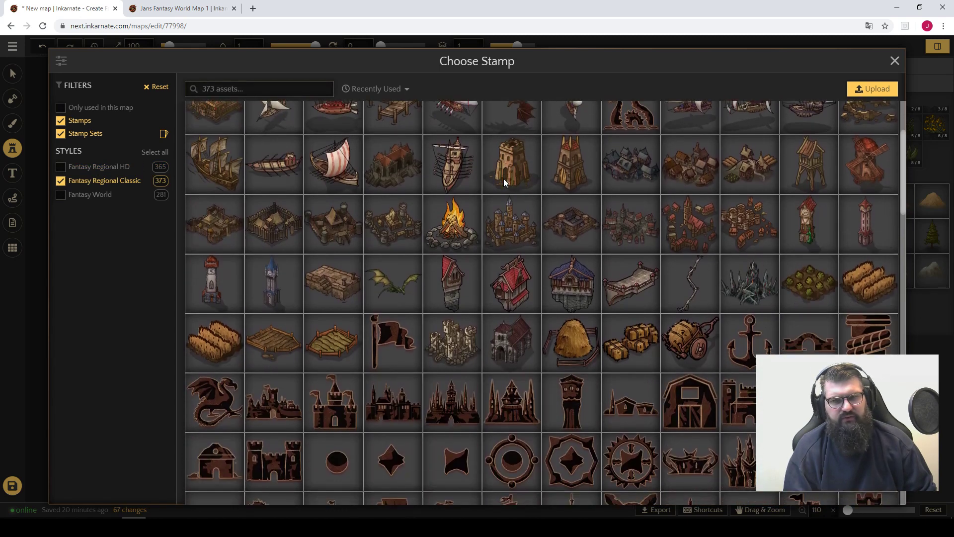
scroll(505, 181, up, 2)
Step: Limit the stamp library to the Fantasy World style and place three white mountains on the white patch
click(60, 194)
click(61, 181)
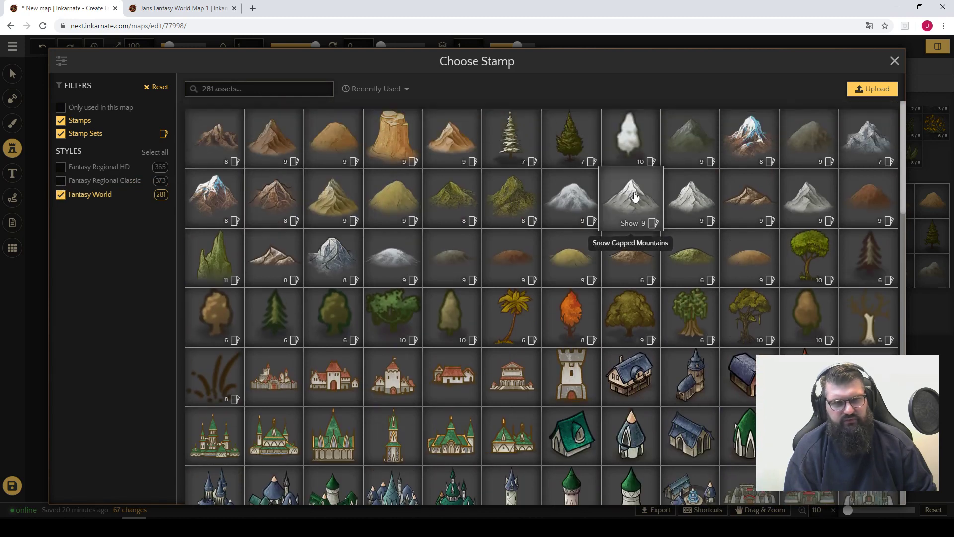
click(690, 200)
click(274, 122)
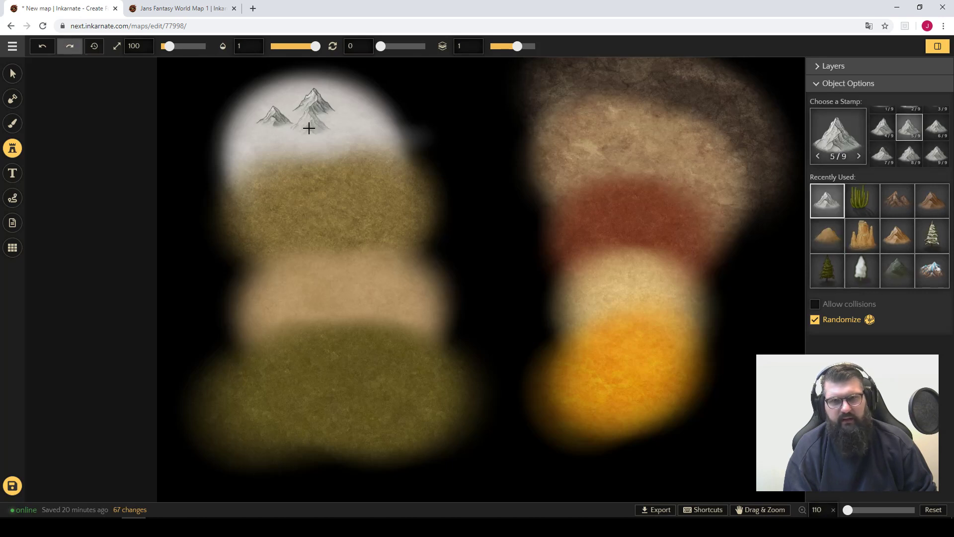
Step: Choose the brown mountains with snowy peaks and place two on the olive-brown patch
click(844, 143)
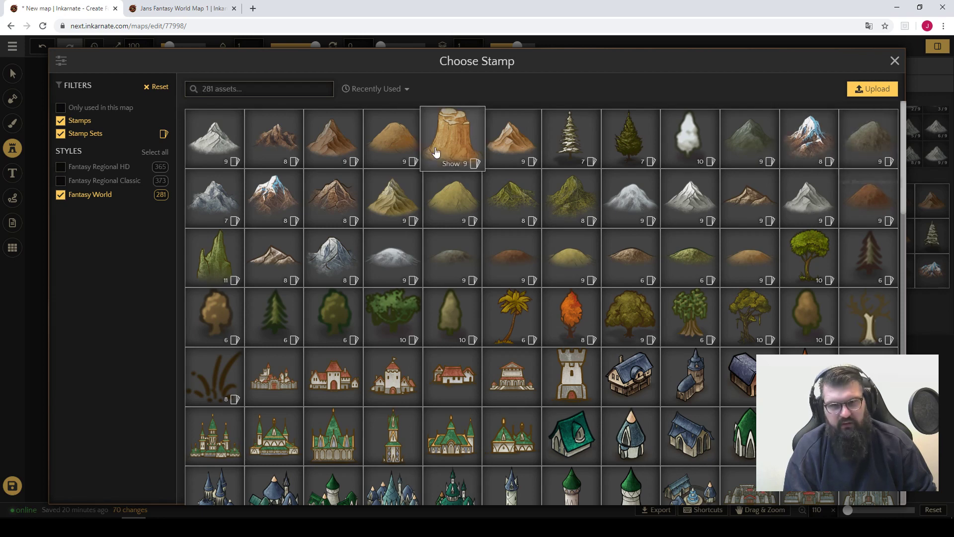
click(273, 195)
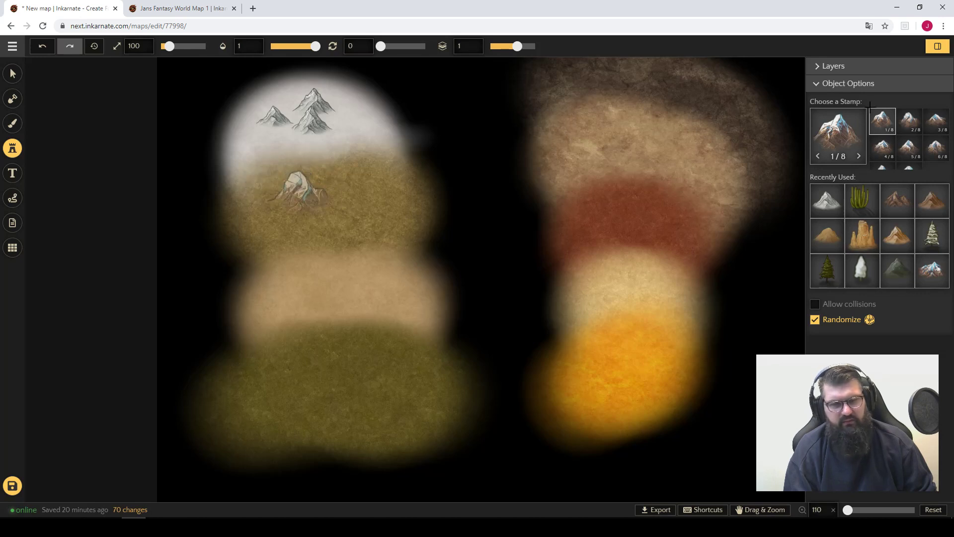
click(299, 199)
Step: Choose the Mountains (Small) stamp set and place three mountains on the dark green patch
click(751, 131)
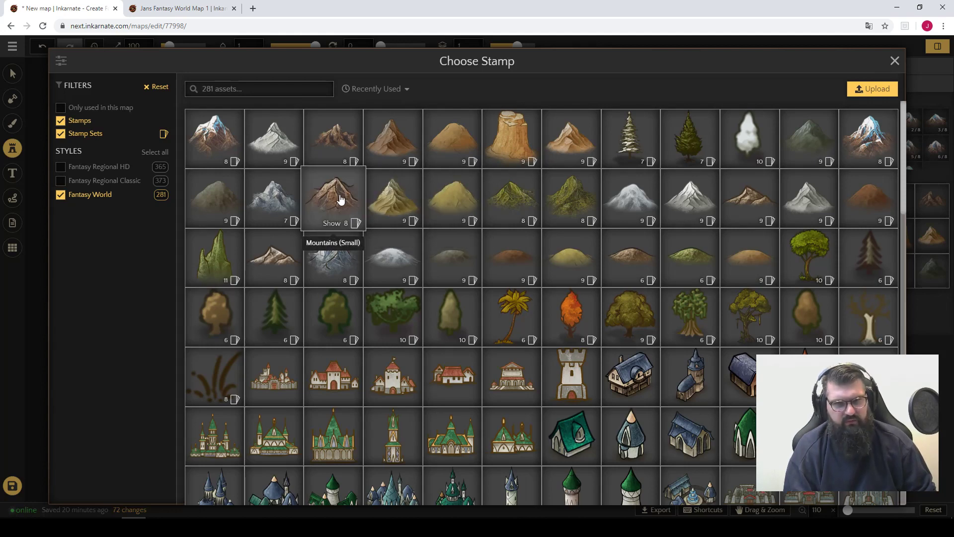
click(337, 200)
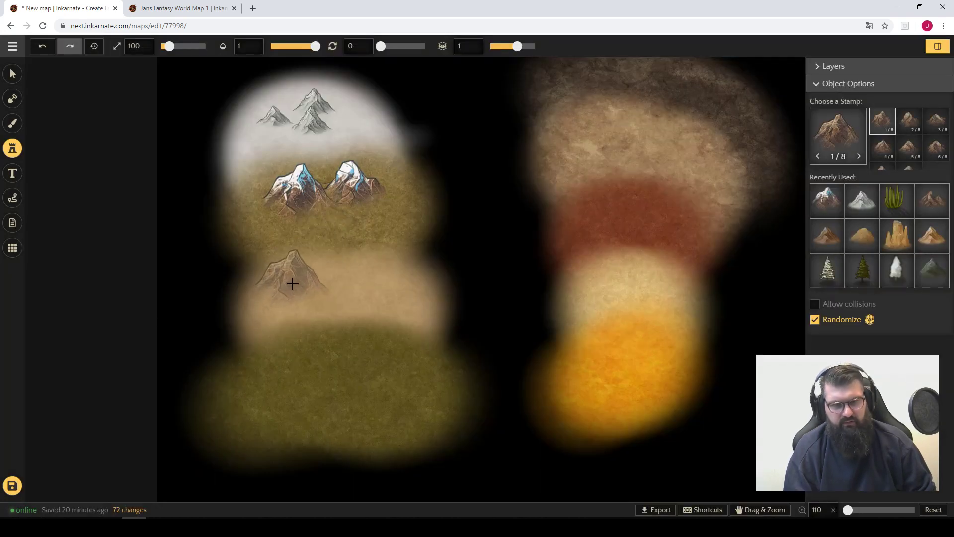
click(330, 383)
click(379, 396)
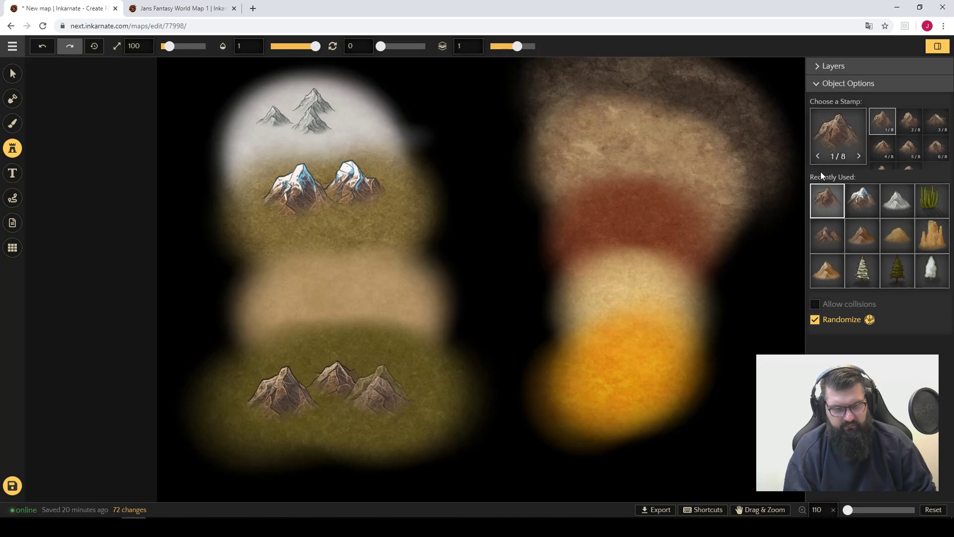
Step: Choose the Brown Mountains stamp set and place three mountains on the tan patch
click(837, 141)
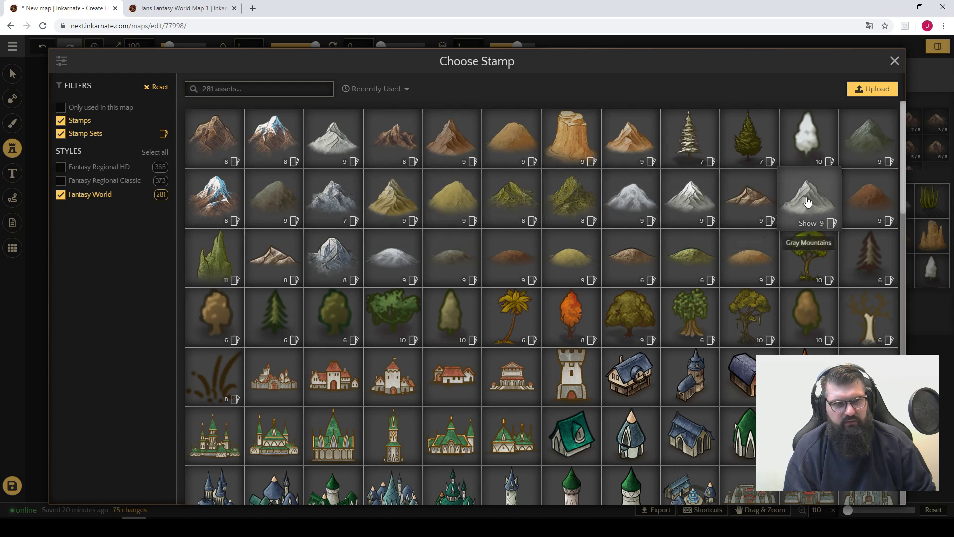
click(635, 152)
click(272, 298)
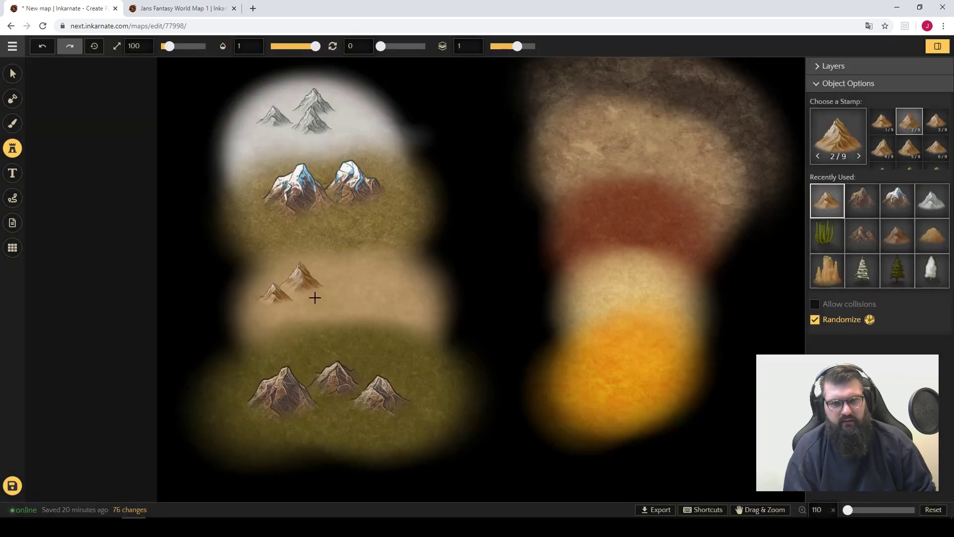
click(315, 298)
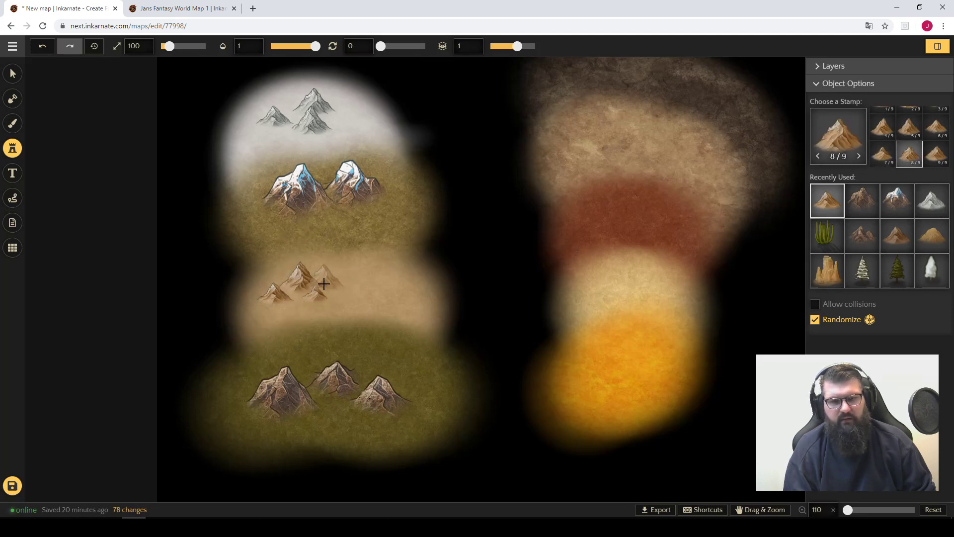
Step: Reuse the Desert Plants stamps and place three cacti beside the mountains on the tan patch
click(835, 231)
click(340, 305)
click(349, 278)
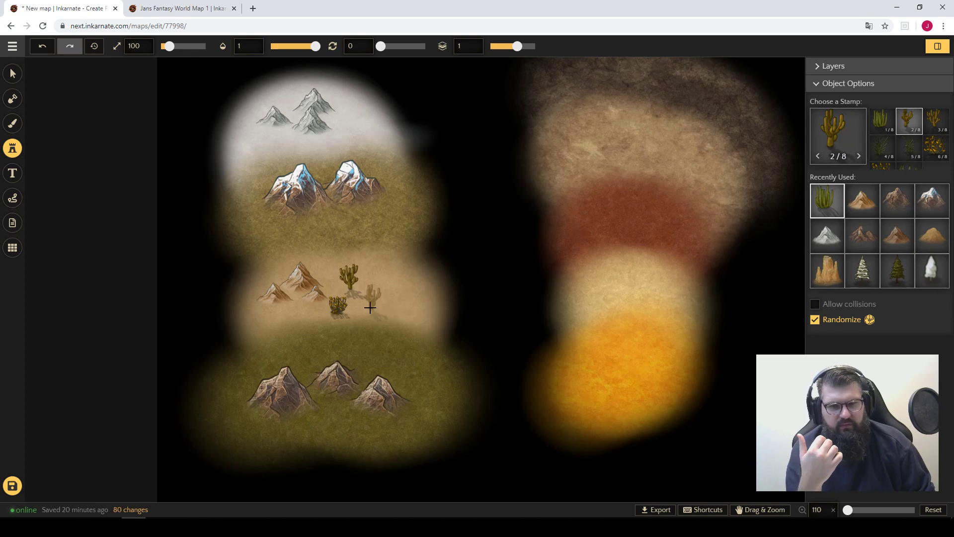
Step: Limit the stamp library to Fantasy Regional HD and place three Pine Trees (Snow) stamps on the white patch
click(821, 143)
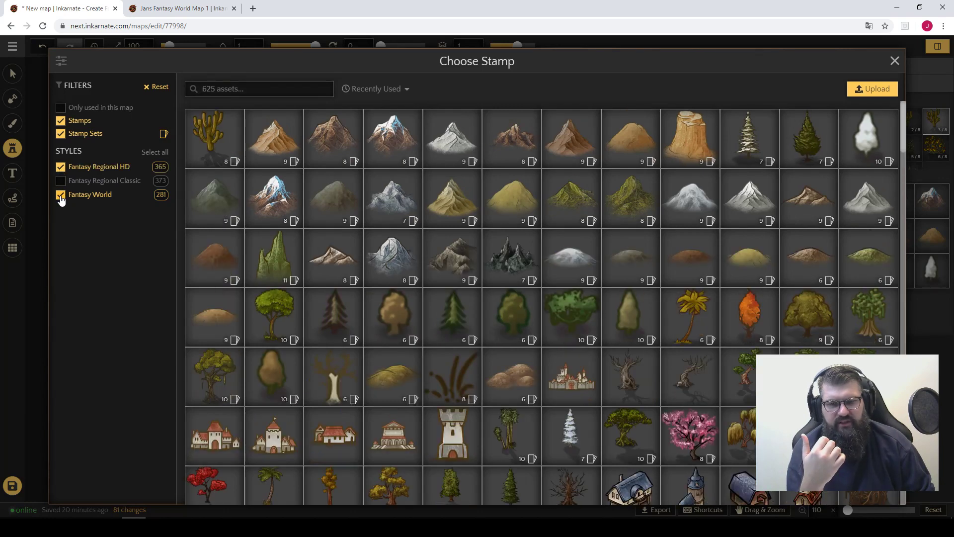
click(61, 197)
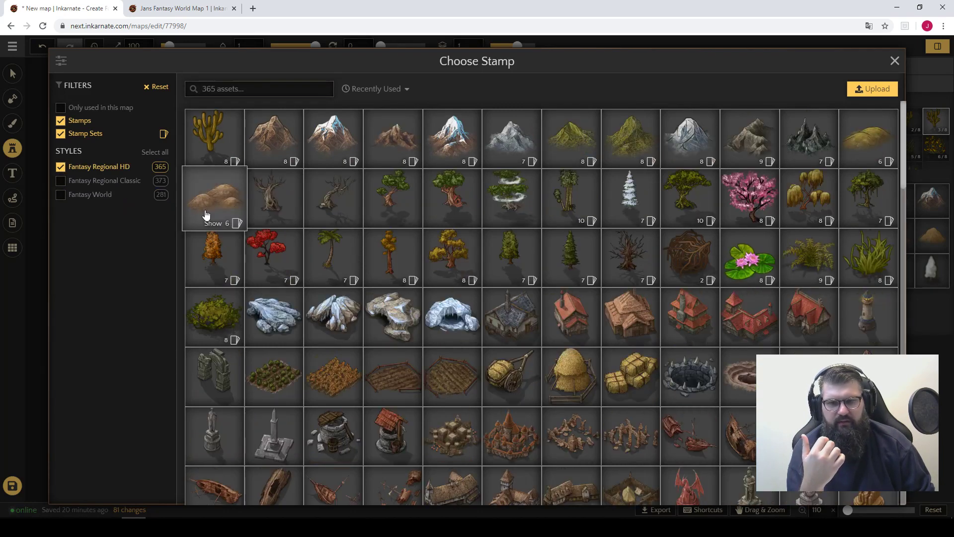
scroll(492, 251, down, 5)
scroll(503, 243, down, 5)
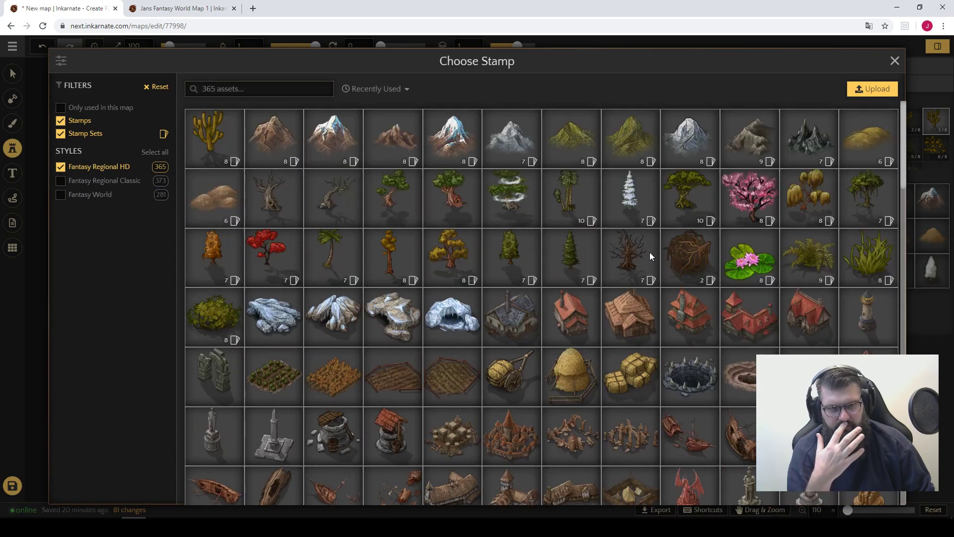
click(630, 194)
click(283, 145)
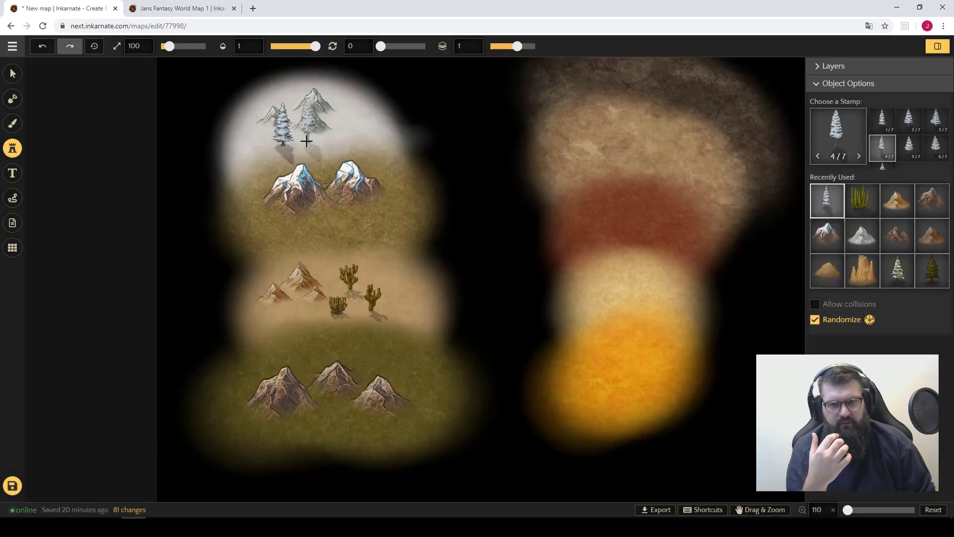
click(308, 144)
click(341, 137)
Step: Choose the green Pine Trees stamp set and place three trees in front of the mountains on the olive-brown patch
click(837, 139)
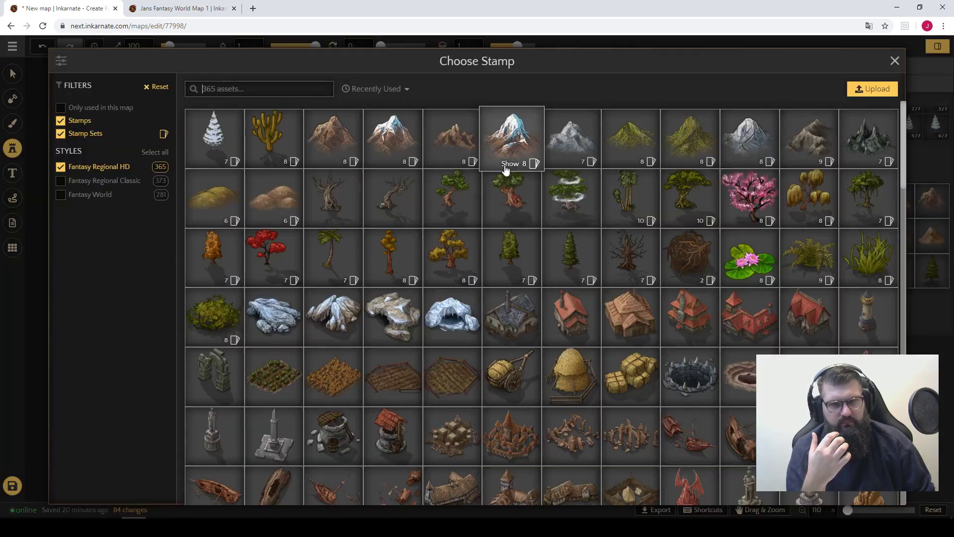
click(568, 250)
click(299, 225)
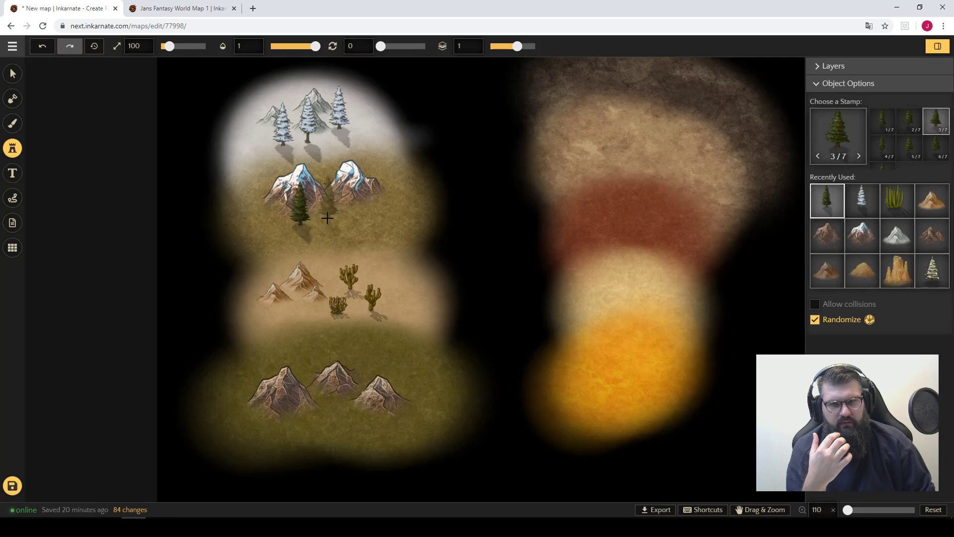
Step: Choose the Oak Trees stamp set and place one tree beside the pines on the olive-brown patch
click(833, 148)
click(500, 249)
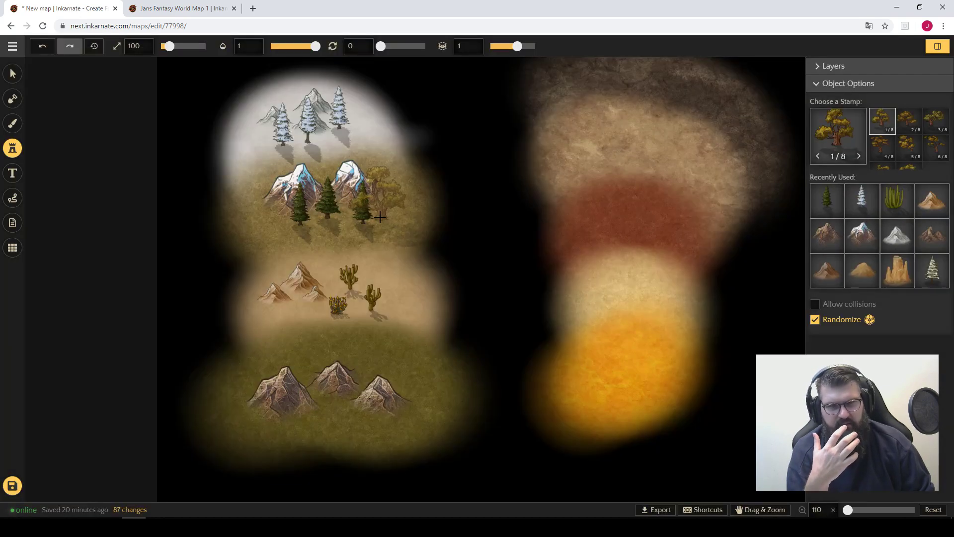
click(380, 217)
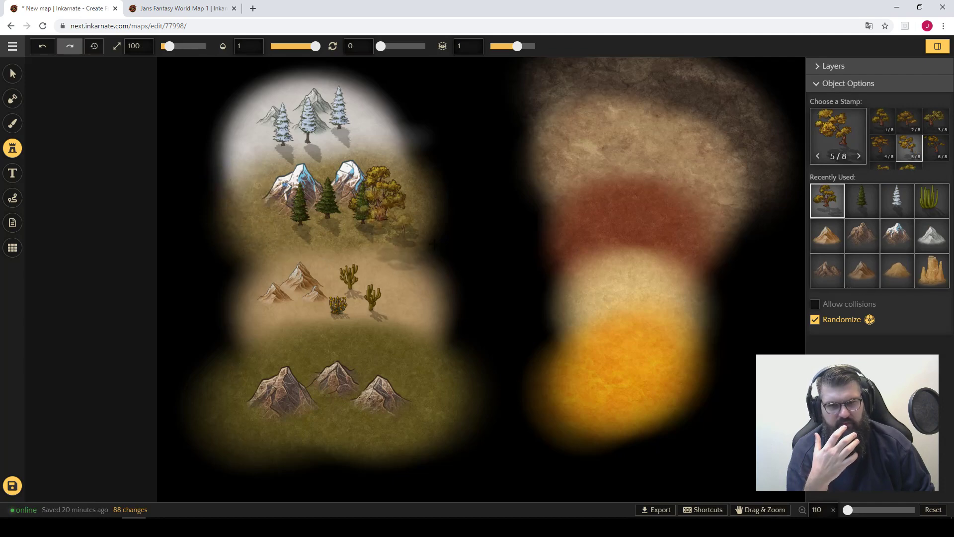
Step: Choose the Swamp Tree stamp set and place three trees among the mountains on the dark green patch
mouse_move(832, 149)
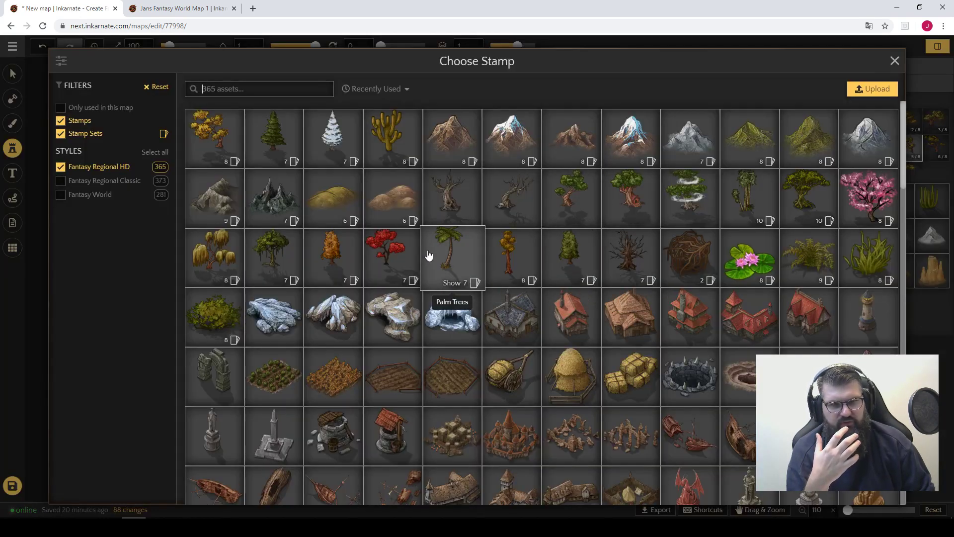
click(271, 249)
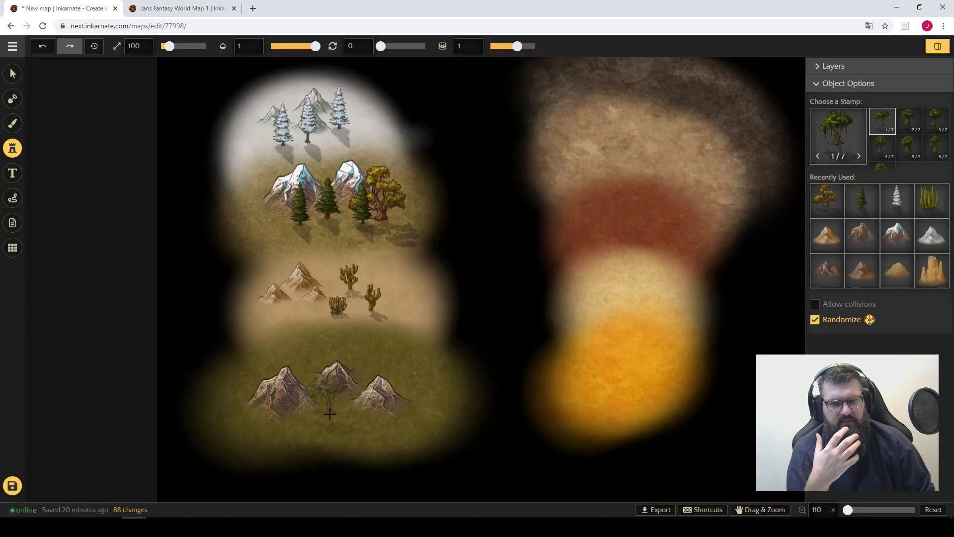
click(366, 413)
click(342, 423)
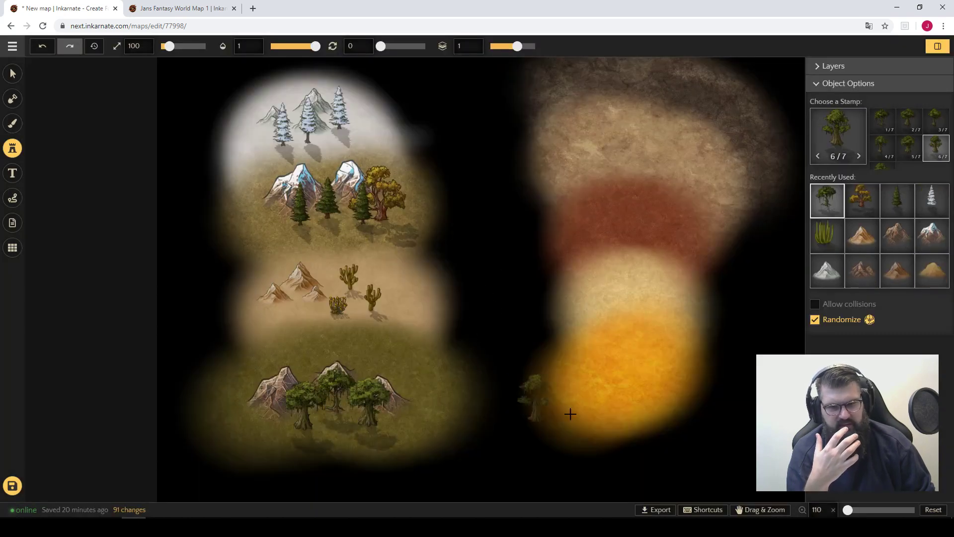
Step: Deselect the swamp tree and box-select the mountains and trees across the white and olive-brown patches
click(14, 76)
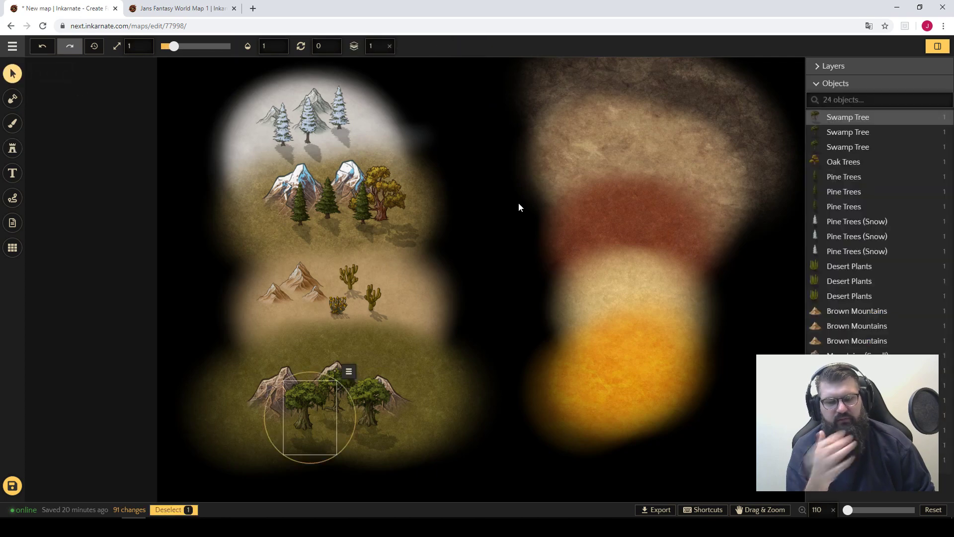
click(520, 314)
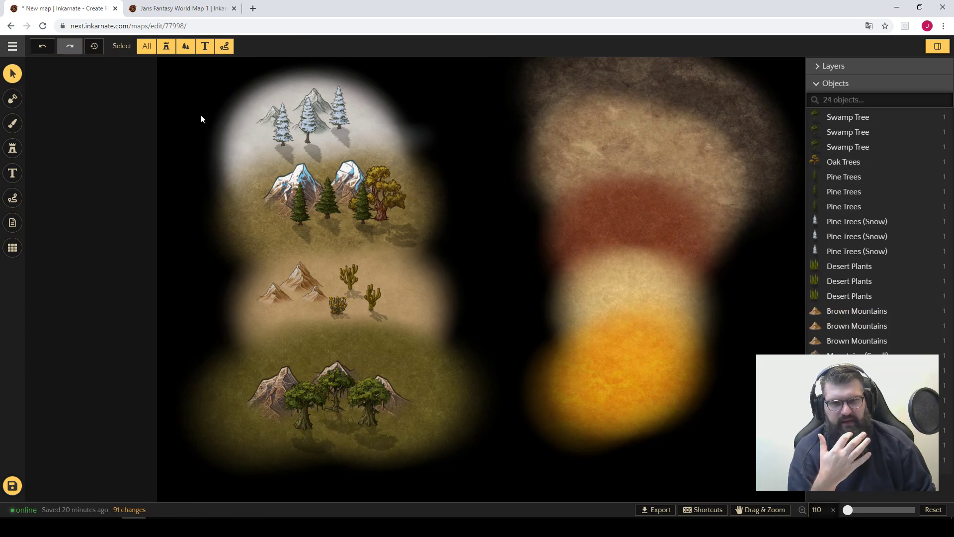
drag(179, 83, 363, 259)
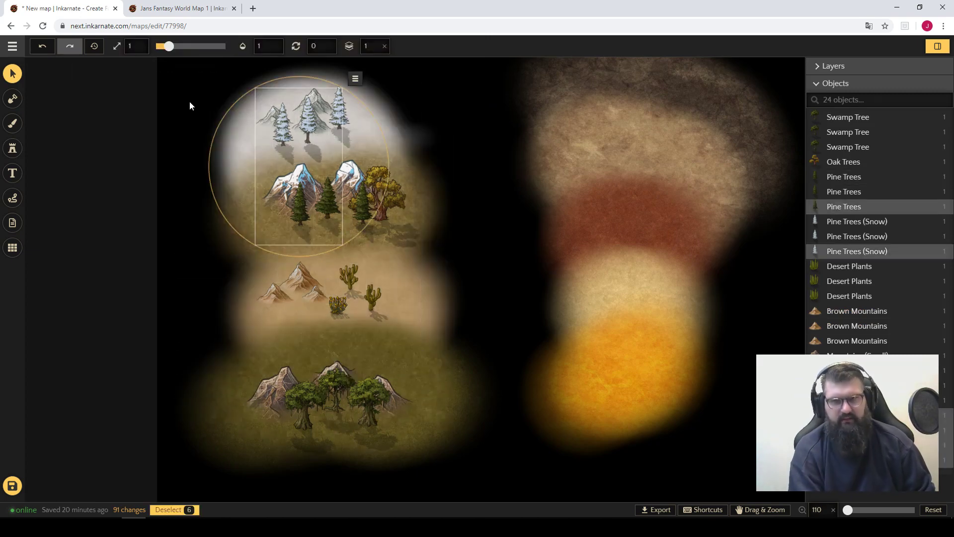
Step: Switch to the fantasy world map, search the brush textures for "land" and choose the Land White 1 texture
click(183, 10)
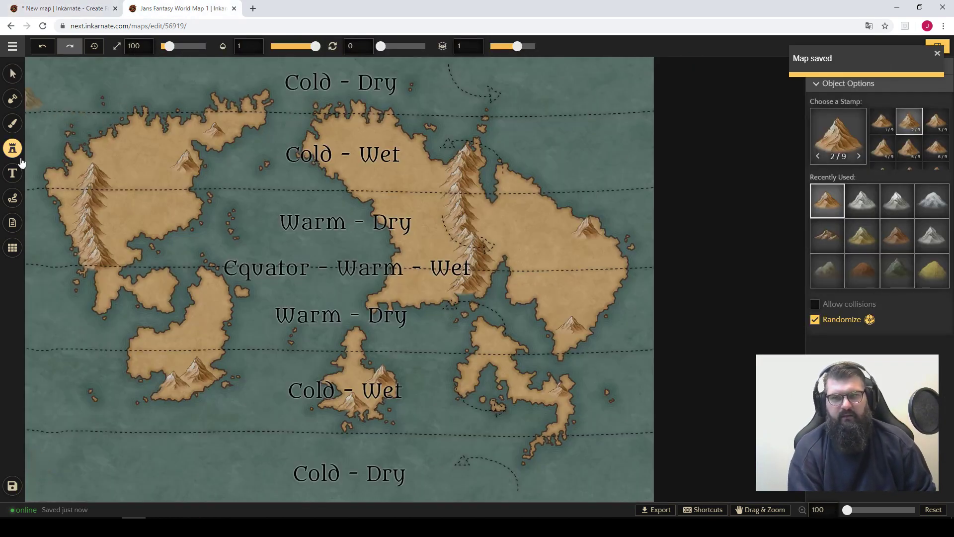
click(13, 123)
mouse_move(838, 148)
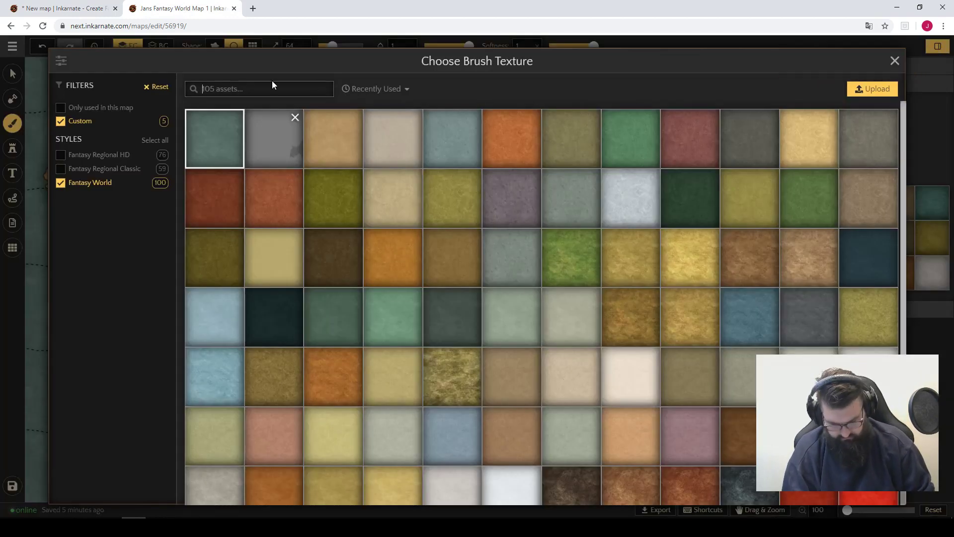
text(land)
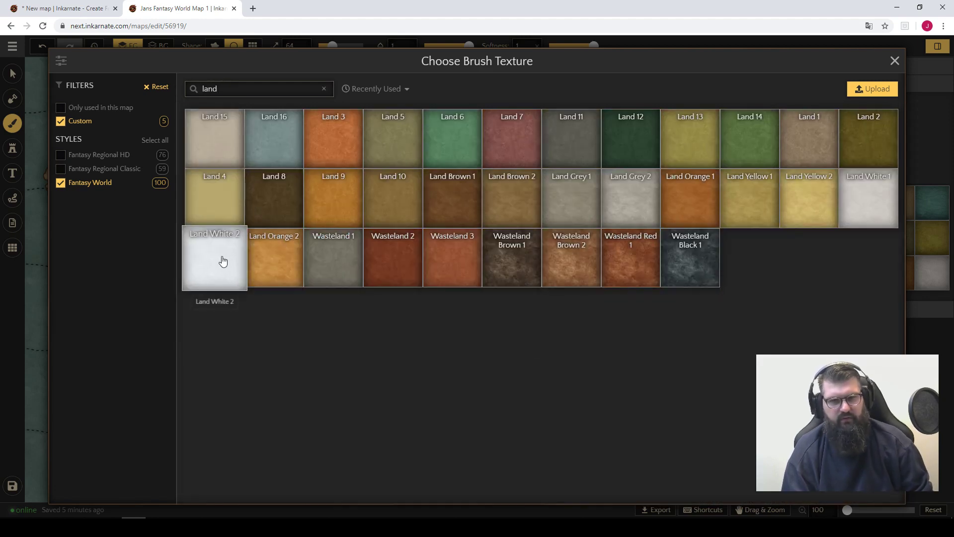
click(558, 174)
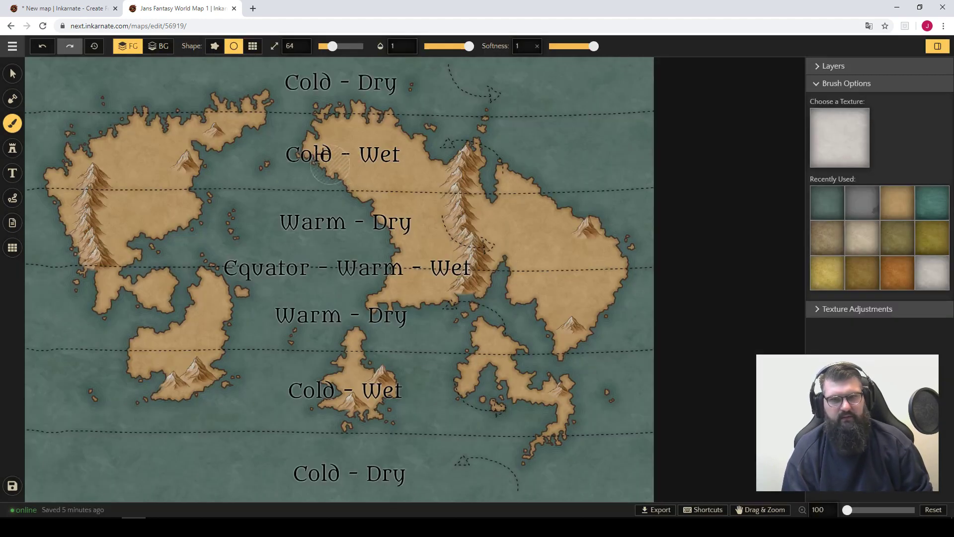
Step: Set the brush size to 200 and cover all the landmasses with the Land White 1 texture
drag(333, 46, 367, 46)
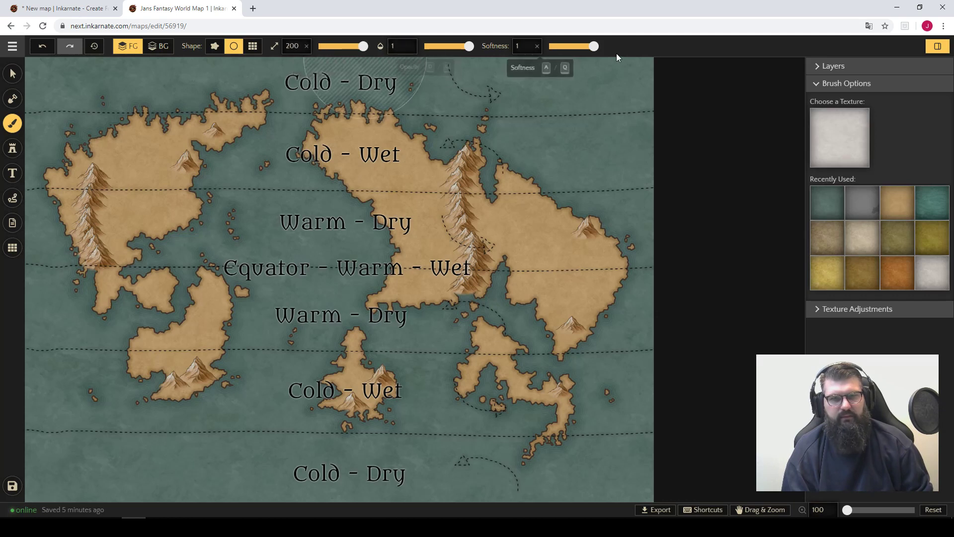
mouse_move(62, 91)
mouse_down()
mouse_move(365, 70)
mouse_move(515, 73)
mouse_up()
mouse_move(61, 79)
mouse_down()
mouse_move(488, 83)
mouse_move(172, 194)
mouse_move(128, 423)
mouse_move(233, 318)
mouse_move(562, 448)
mouse_move(656, 224)
mouse_move(447, 250)
mouse_move(298, 446)
mouse_move(686, 370)
mouse_move(243, 298)
mouse_move(417, 142)
mouse_move(208, 111)
mouse_up()
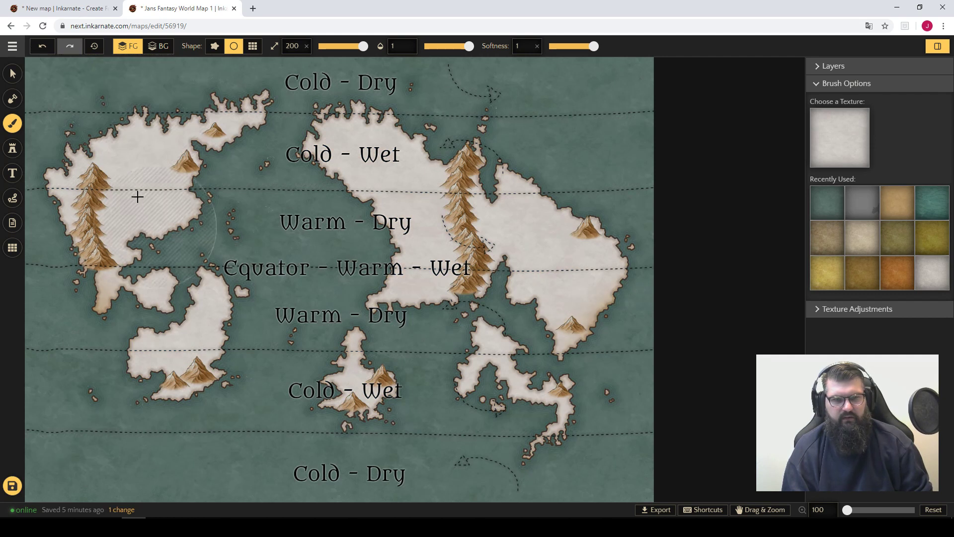
mouse_move(137, 196)
mouse_down()
mouse_move(614, 357)
mouse_move(125, 368)
mouse_move(586, 289)
mouse_up()
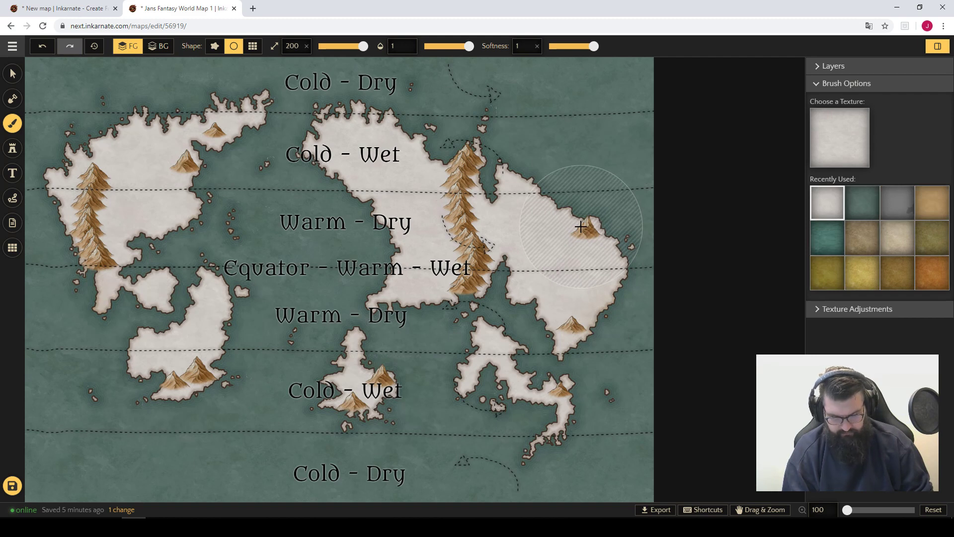
Step: Choose the Grass 4 texture, set the brush size to 70 and paint the land in the northern and southern Cold - Wet bands
click(852, 143)
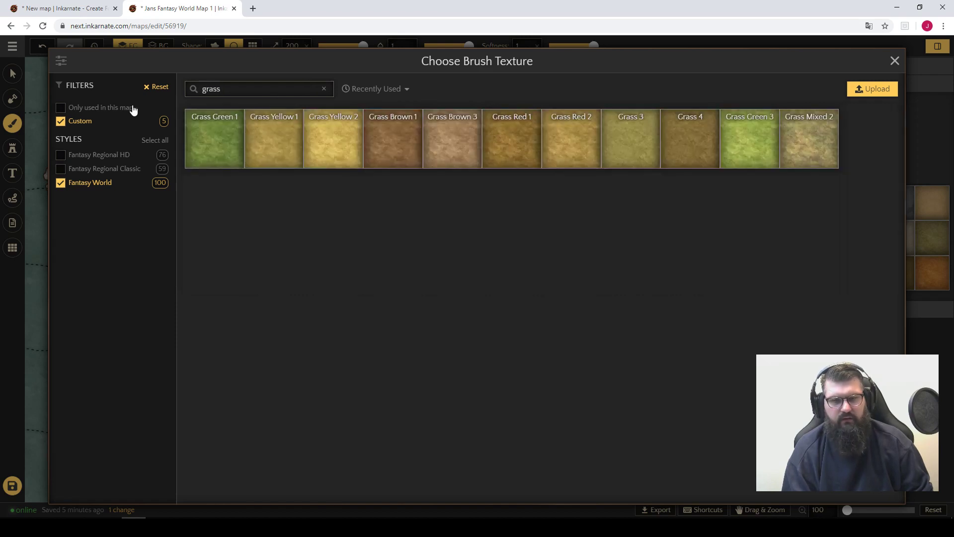
click(681, 148)
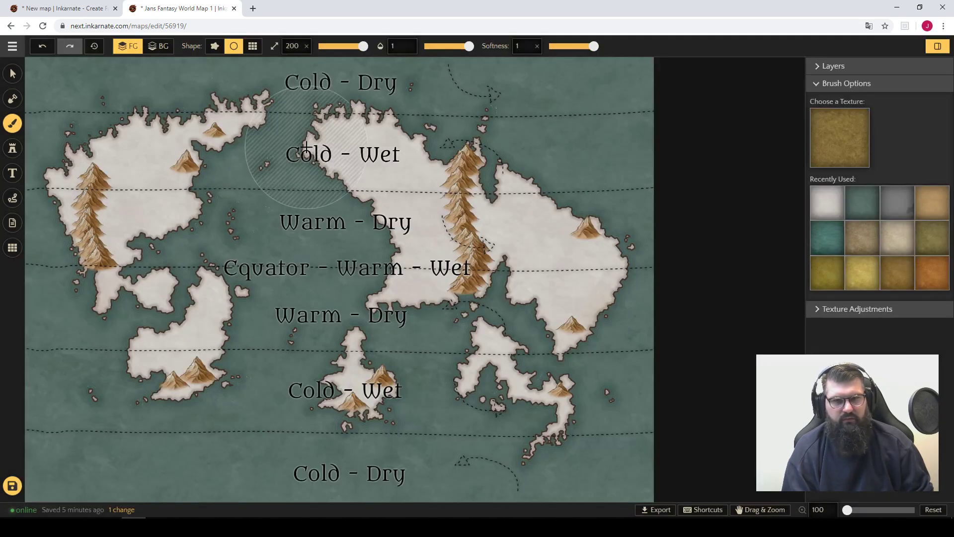
drag(334, 46, 332, 46)
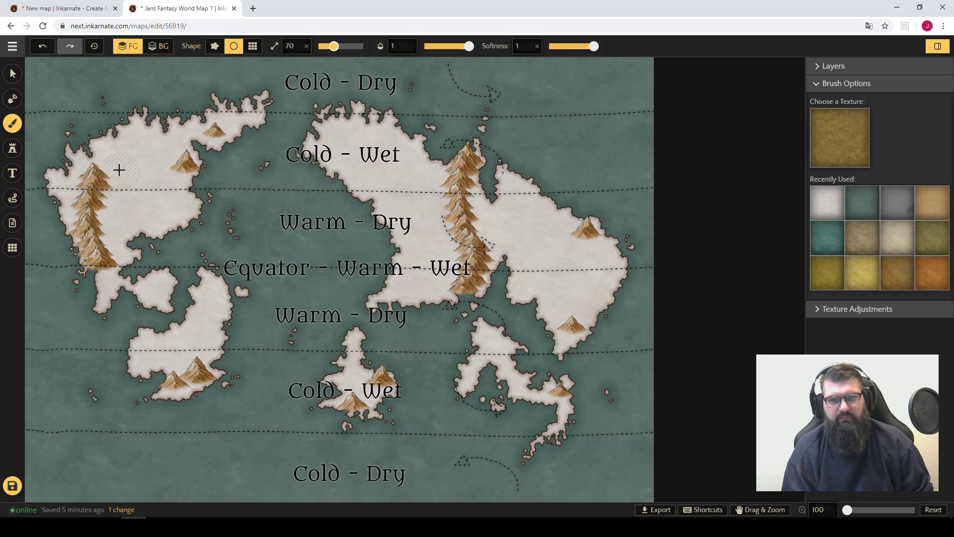
mouse_move(61, 158)
mouse_down()
mouse_move(219, 158)
mouse_move(31, 158)
mouse_move(199, 158)
mouse_up()
drag(367, 158, 476, 159)
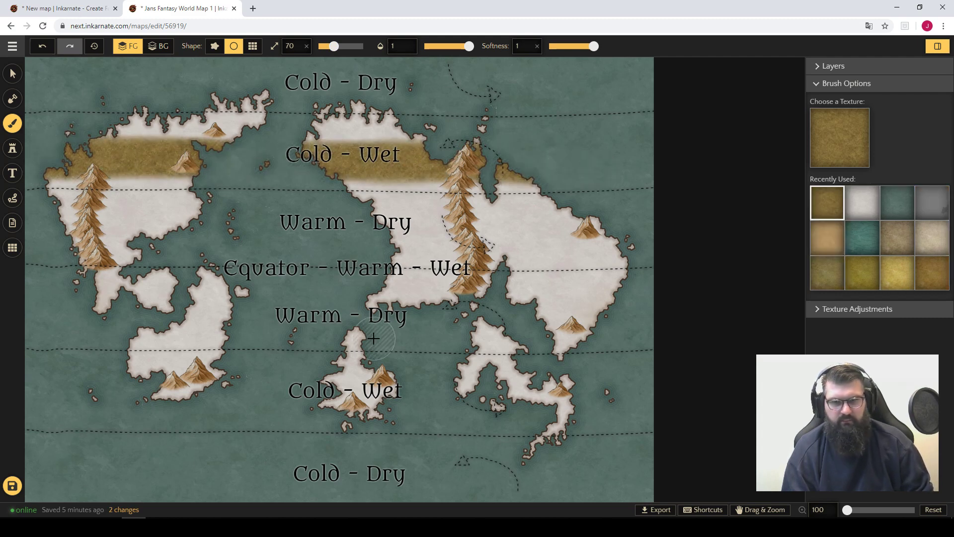
drag(191, 386, 621, 395)
drag(166, 389, 631, 391)
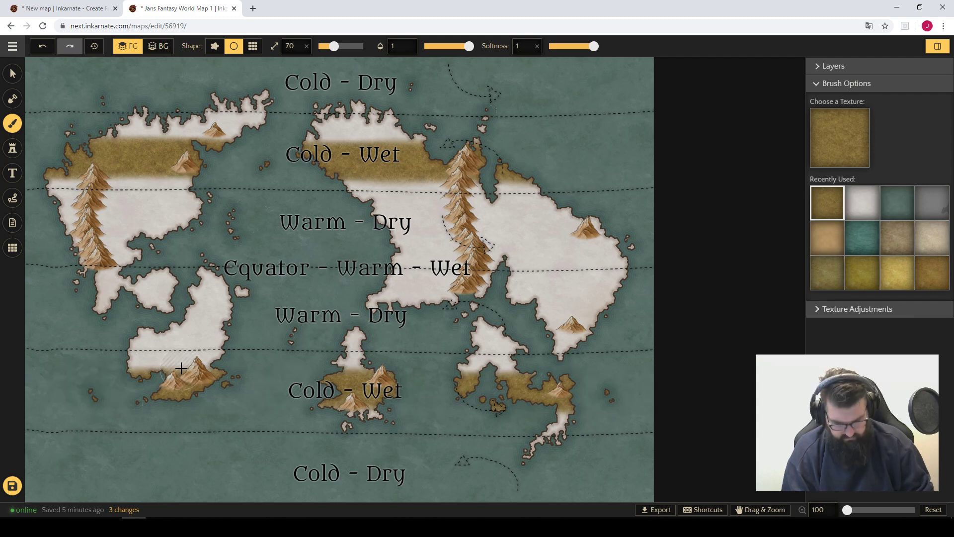
Step: Search the brush textures for "parchment", choose Parchment 5 and paint the land in the southern Warm - Dry band
click(848, 155)
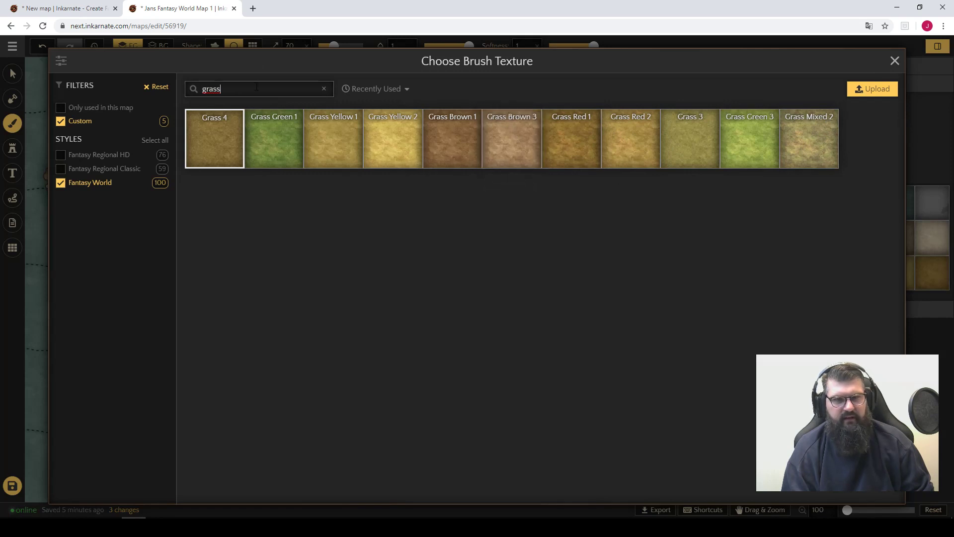
text(parchment)
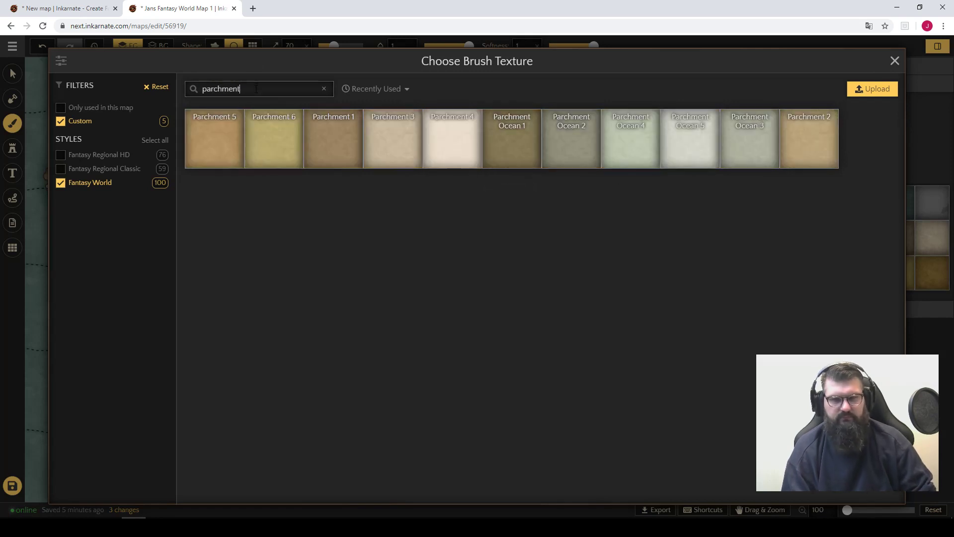
click(219, 137)
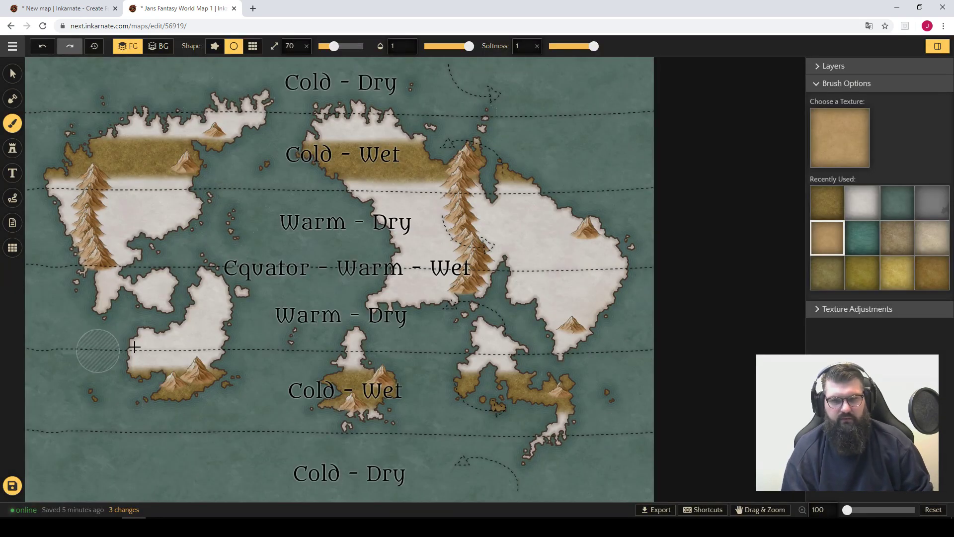
mouse_move(135, 347)
mouse_down()
mouse_move(242, 348)
mouse_move(100, 351)
mouse_move(201, 348)
mouse_up()
drag(341, 349, 398, 351)
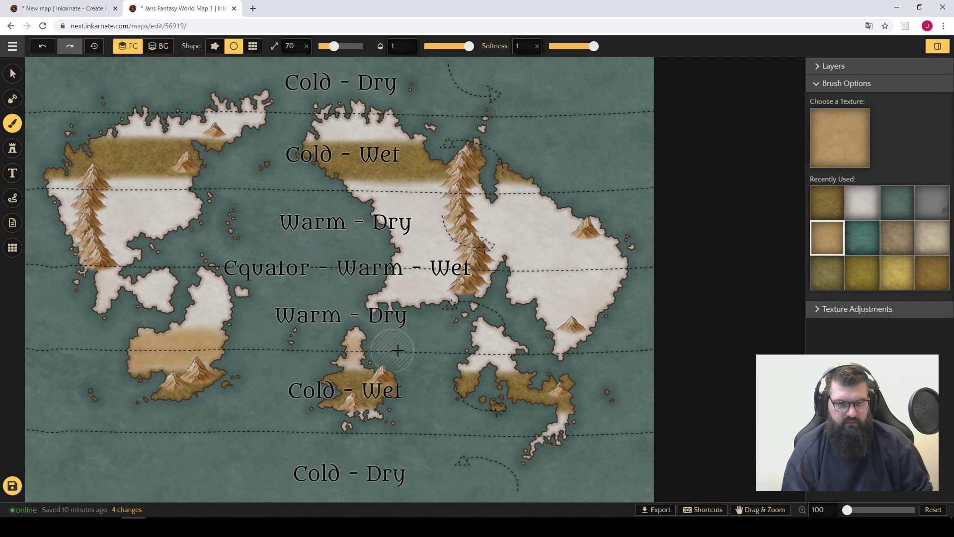
drag(457, 349, 543, 348)
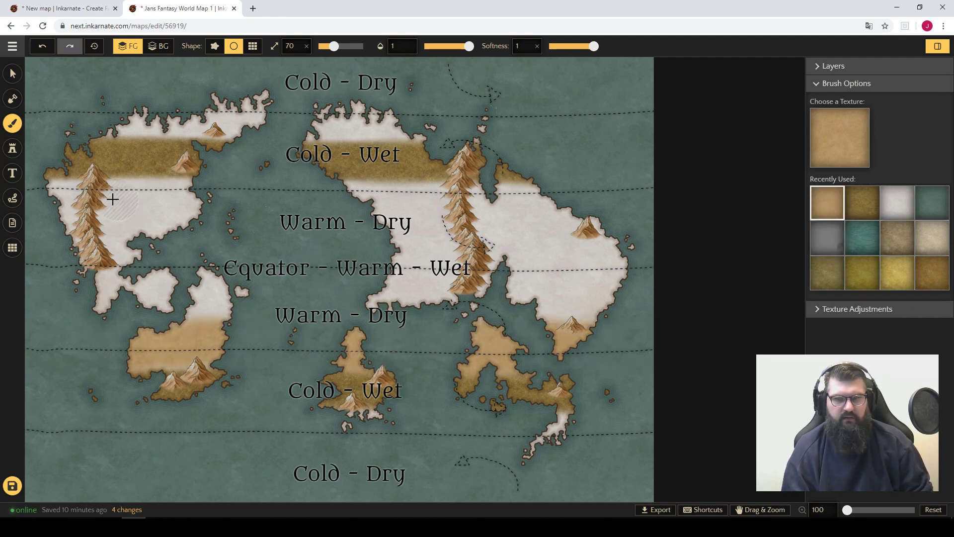
Step: Paint Parchment 5 across the continents in the northern Warm - Dry band, covering the white gap below the Cold - Wet band
drag(50, 197, 237, 198)
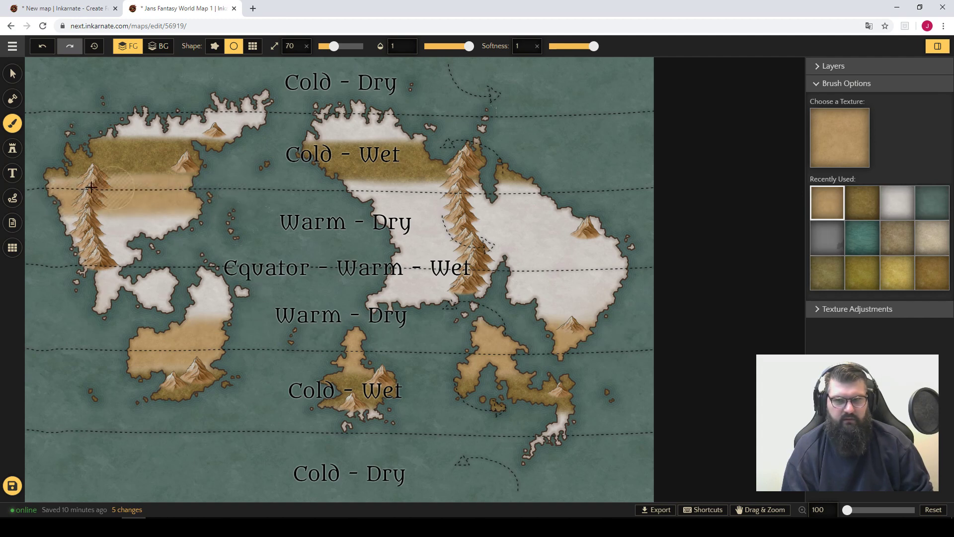
mouse_move(40, 206)
mouse_down()
mouse_move(224, 207)
mouse_move(36, 215)
mouse_move(486, 209)
mouse_move(134, 218)
mouse_move(532, 219)
mouse_move(544, 227)
mouse_move(307, 225)
mouse_move(616, 222)
mouse_up()
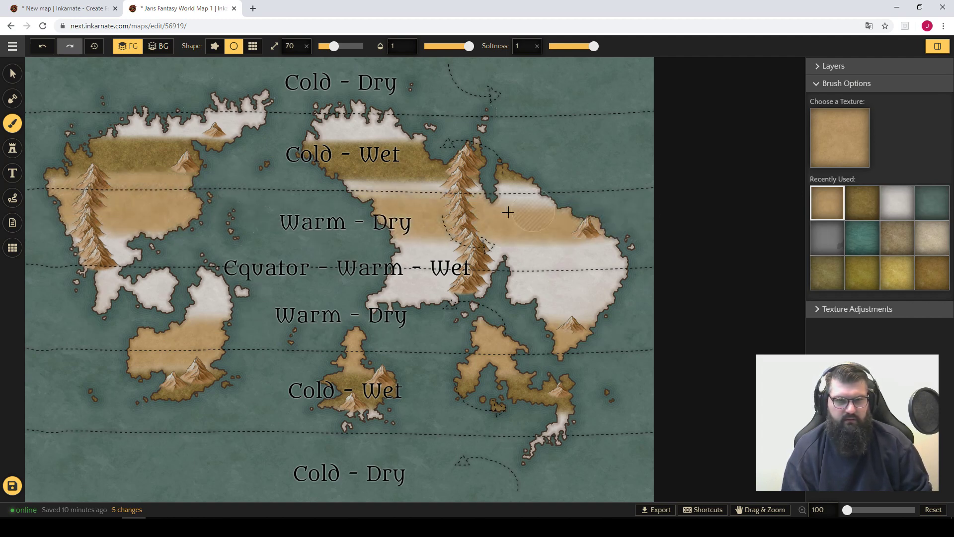
drag(508, 212, 549, 204)
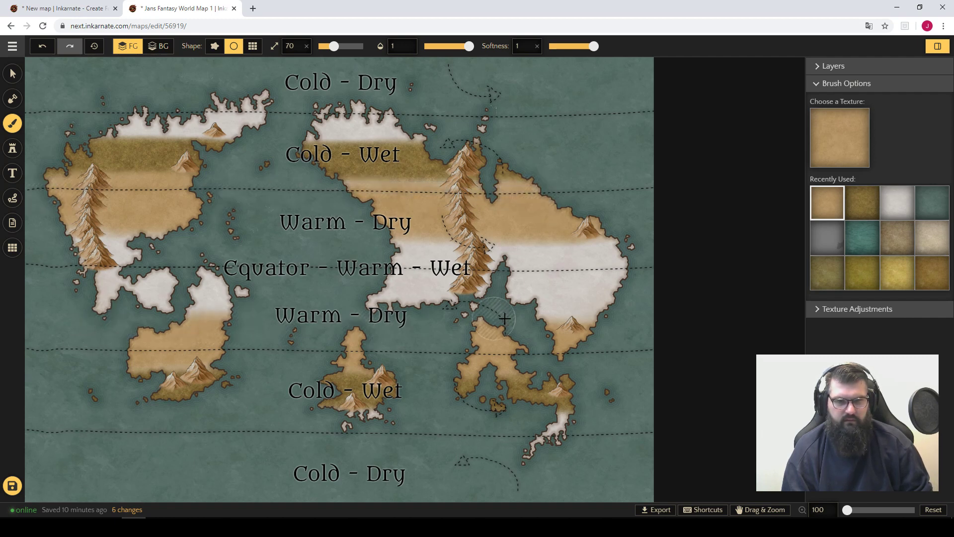
Step: Switch back to Grass 4 and extend both Cold - Wet bands toward the Warm - Dry borders
click(863, 203)
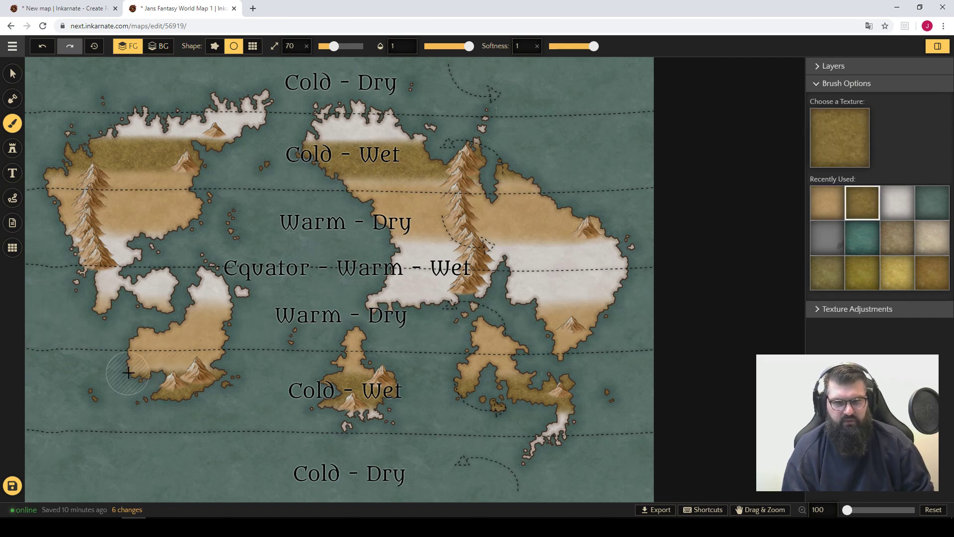
mouse_move(128, 373)
mouse_down()
mouse_move(208, 372)
mouse_move(114, 373)
mouse_up()
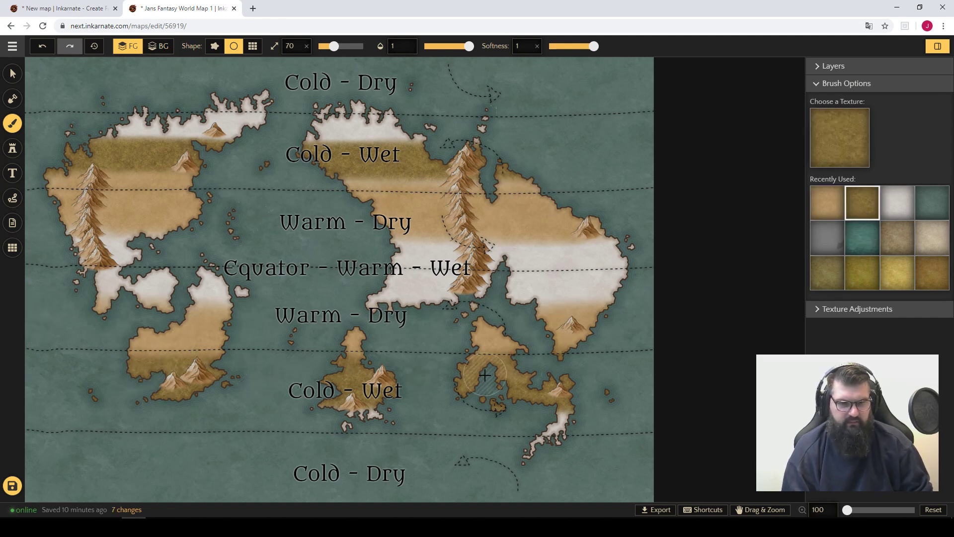
drag(545, 174, 67, 170)
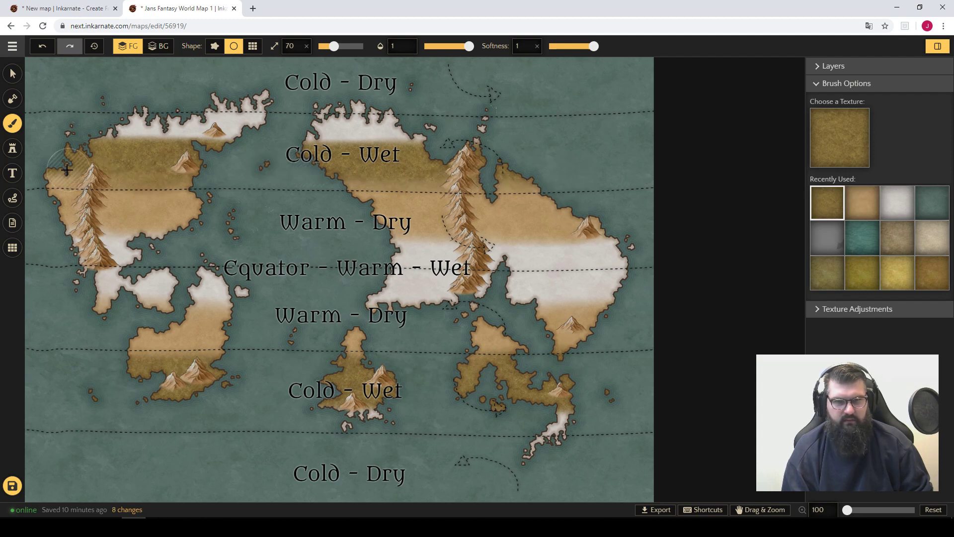
Step: Search the brush textures for "land2", choose Land 2 and paint the land in the Equator - Warm - Wet band
click(828, 143)
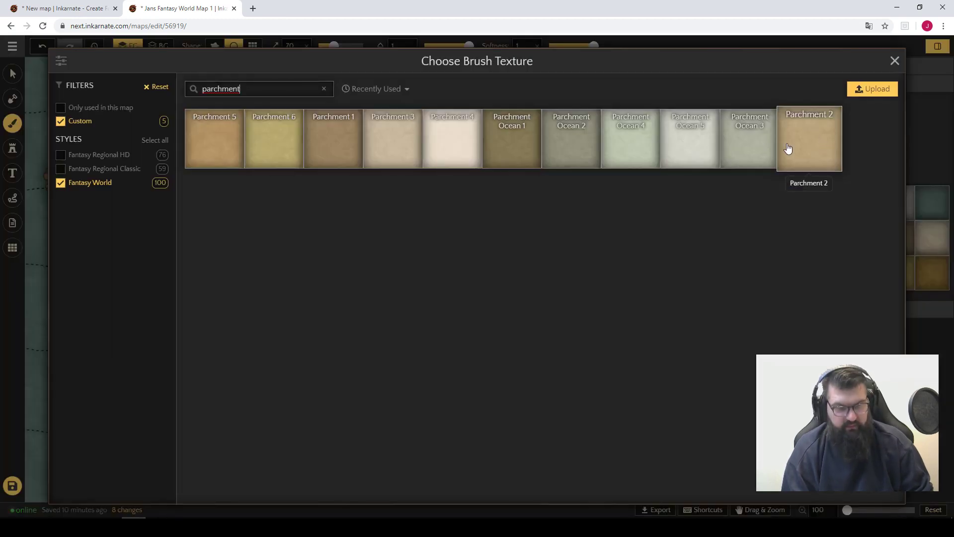
click(281, 90)
text(land2)
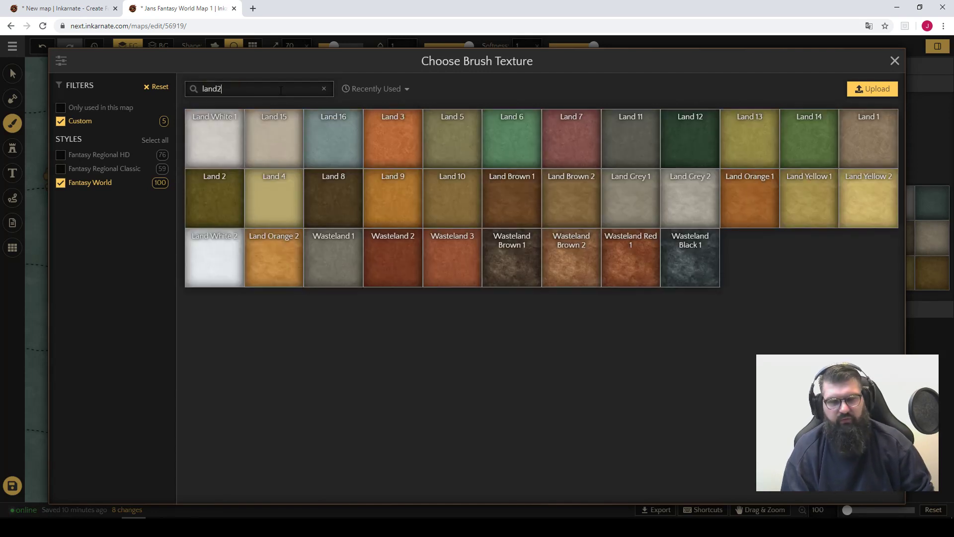
click(221, 204)
mouse_move(53, 254)
mouse_down()
mouse_move(161, 245)
mouse_move(61, 258)
mouse_move(55, 276)
mouse_move(581, 293)
mouse_move(394, 302)
mouse_move(677, 293)
mouse_move(257, 278)
mouse_move(618, 275)
mouse_move(294, 269)
mouse_move(641, 267)
mouse_move(328, 257)
mouse_move(641, 261)
mouse_move(406, 267)
mouse_move(586, 256)
mouse_move(356, 252)
mouse_move(641, 260)
mouse_up()
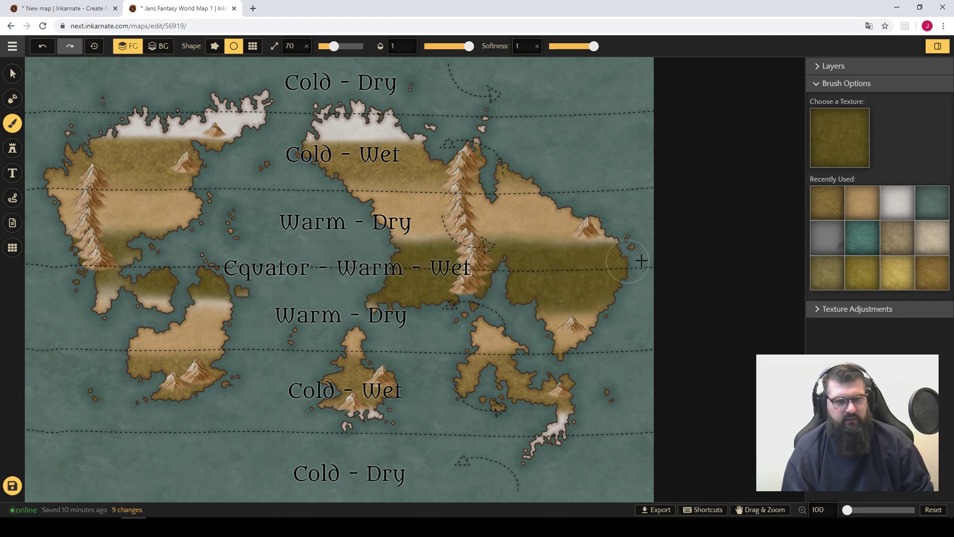
mouse_move(116, 279)
mouse_down()
mouse_move(212, 298)
mouse_move(69, 288)
mouse_move(219, 296)
mouse_move(52, 302)
mouse_up()
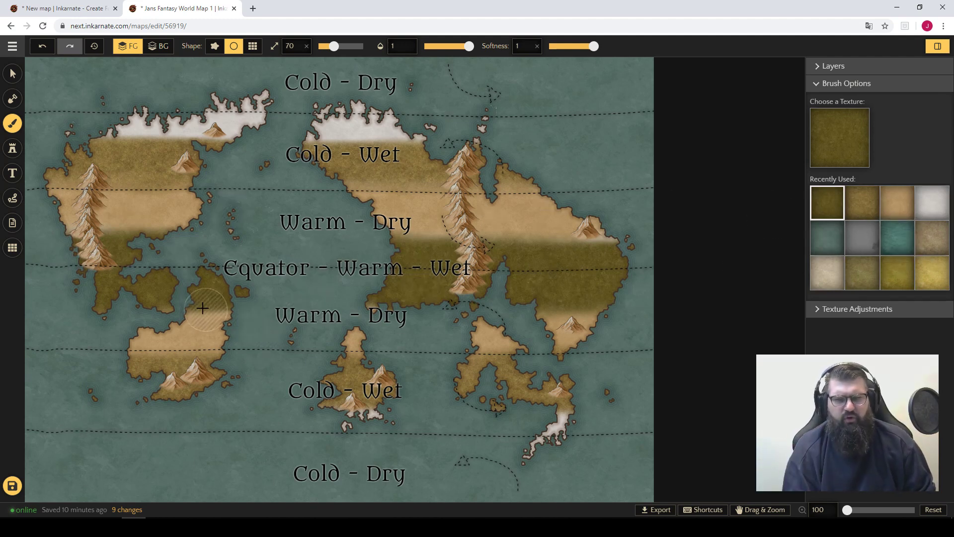
Step: Set the brush size to 32 and paint Land 2 along the southwestern landmass's coasts below the equator band
scroll(172, 289, up, 6)
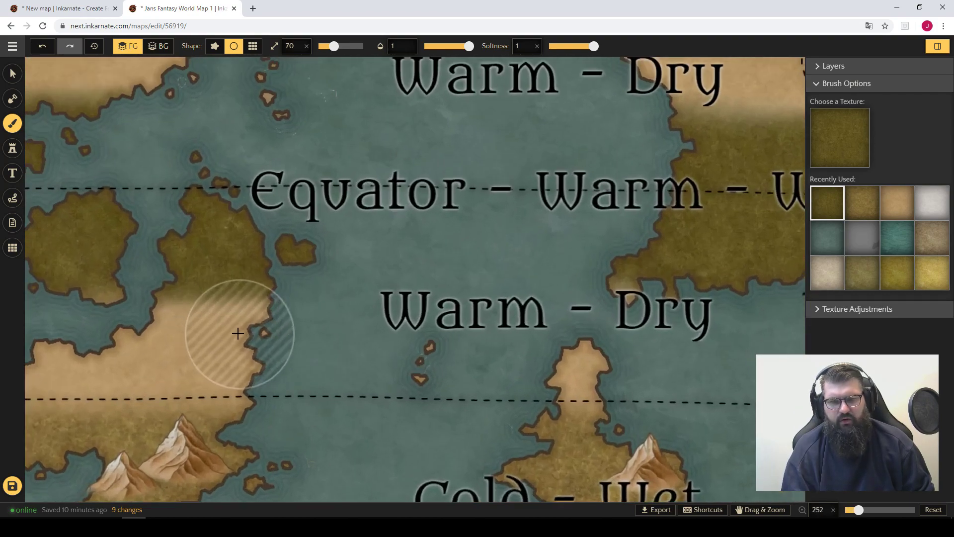
drag(238, 333, 438, 271)
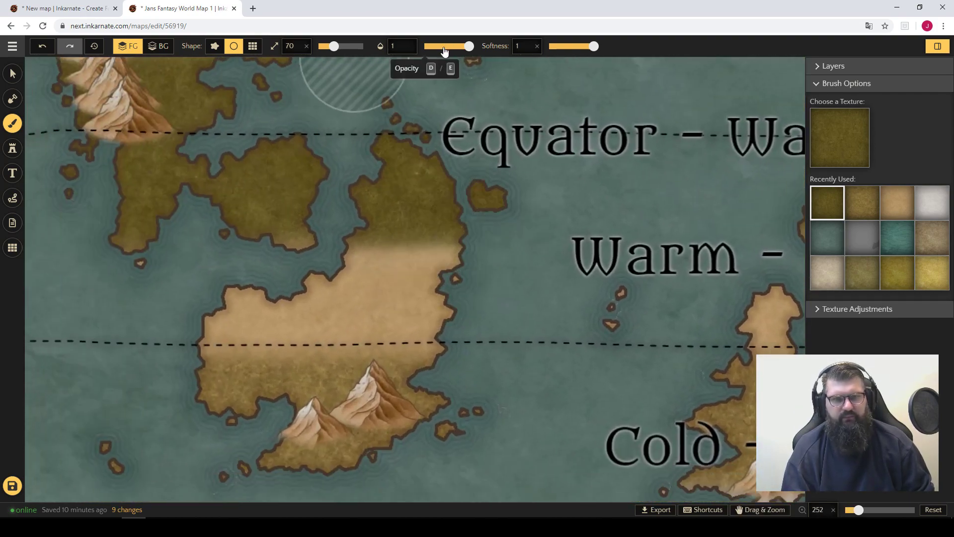
drag(334, 46, 322, 46)
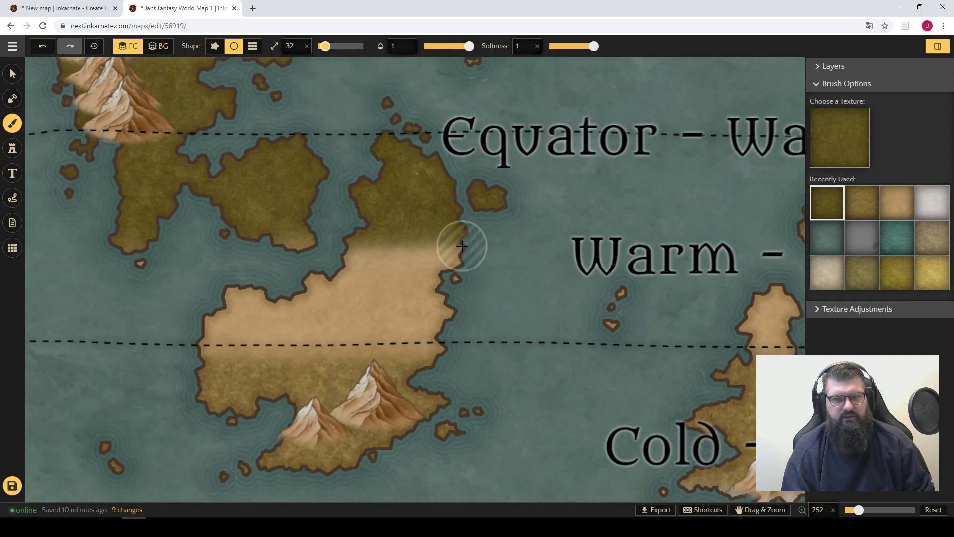
mouse_move(463, 246)
mouse_down()
mouse_move(474, 275)
mouse_move(466, 249)
mouse_move(440, 239)
mouse_move(454, 263)
mouse_move(445, 300)
mouse_move(461, 324)
mouse_move(472, 247)
mouse_move(384, 227)
mouse_move(301, 283)
mouse_move(224, 289)
mouse_up()
key(space)
mouse_move(303, 234)
mouse_down()
mouse_move(340, 324)
mouse_move(356, 332)
mouse_up()
Step: Paint Land 2 along the northwestern continent's southern, eastern and western coasts in the Warm - Dry band
key(space)
drag(331, 248, 310, 405)
mouse_move(290, 338)
mouse_down()
mouse_move(315, 298)
mouse_move(373, 277)
mouse_move(398, 229)
mouse_move(395, 186)
mouse_up()
key(space)
drag(243, 283, 487, 339)
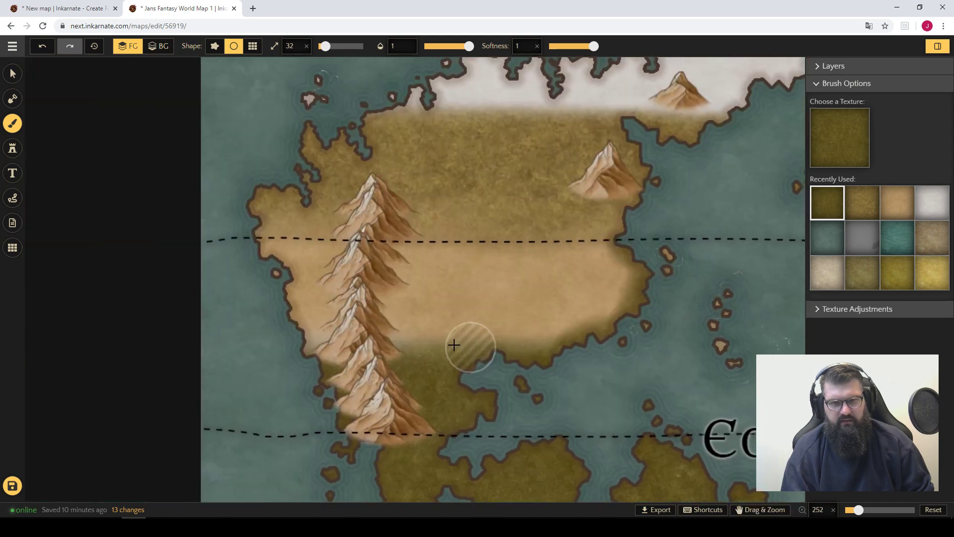
drag(320, 371, 260, 247)
Step: Choose Grass 4 and paint the northwestern continent's east and west coasts just below the Cold - Wet border
key(space)
drag(494, 265, 343, 262)
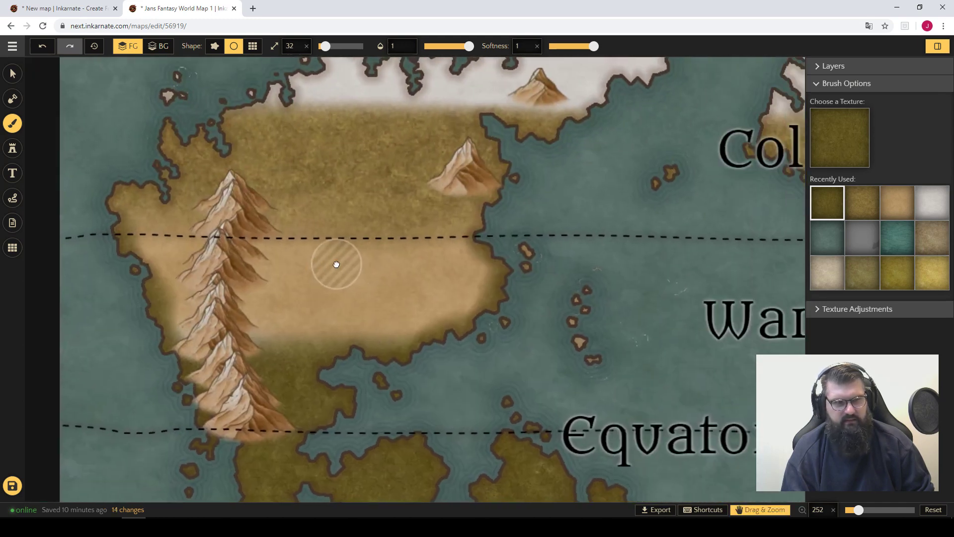
click(863, 203)
mouse_move(505, 233)
mouse_down()
mouse_move(515, 264)
mouse_move(471, 237)
mouse_move(497, 278)
mouse_move(497, 261)
mouse_move(462, 226)
mouse_move(405, 209)
mouse_up()
mouse_move(137, 233)
mouse_down()
mouse_move(107, 240)
mouse_move(135, 279)
mouse_move(154, 207)
mouse_up()
Step: Extend Grass 4 up the northwestern continent's west and east coasts into the white northern area
key(space)
drag(394, 161, 312, 281)
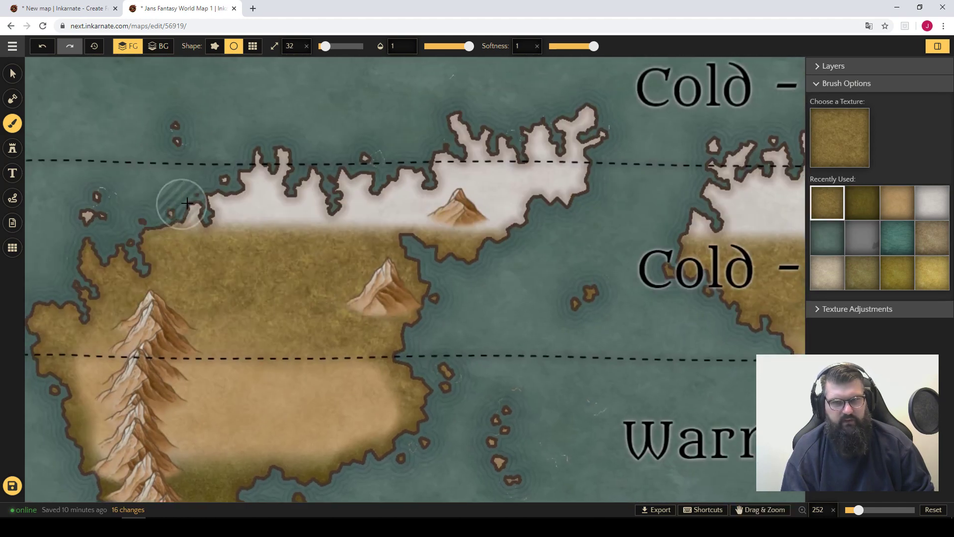
mouse_move(179, 202)
mouse_down()
mouse_move(207, 190)
mouse_move(183, 237)
mouse_up()
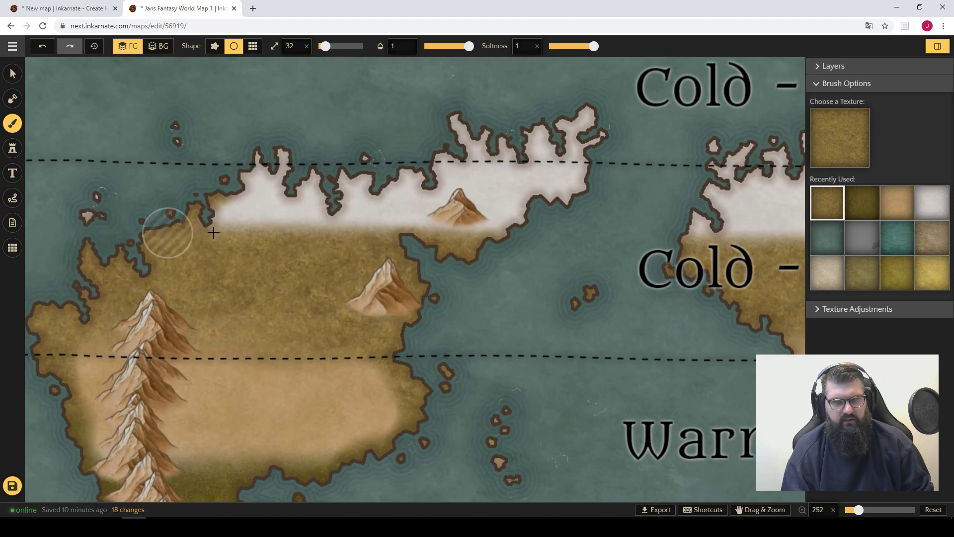
mouse_move(523, 264)
mouse_down()
mouse_move(531, 227)
mouse_move(495, 248)
mouse_move(539, 213)
mouse_up()
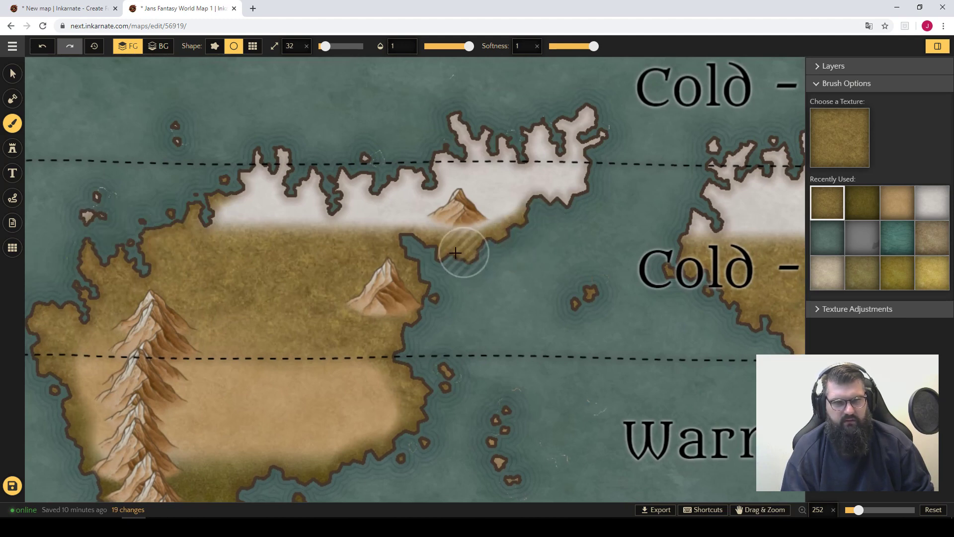
Step: Paint Grass 4 up the central continent's northwest coast beside the white area and save the map
key(space)
drag(672, 295, 372, 275)
drag(390, 223, 392, 205)
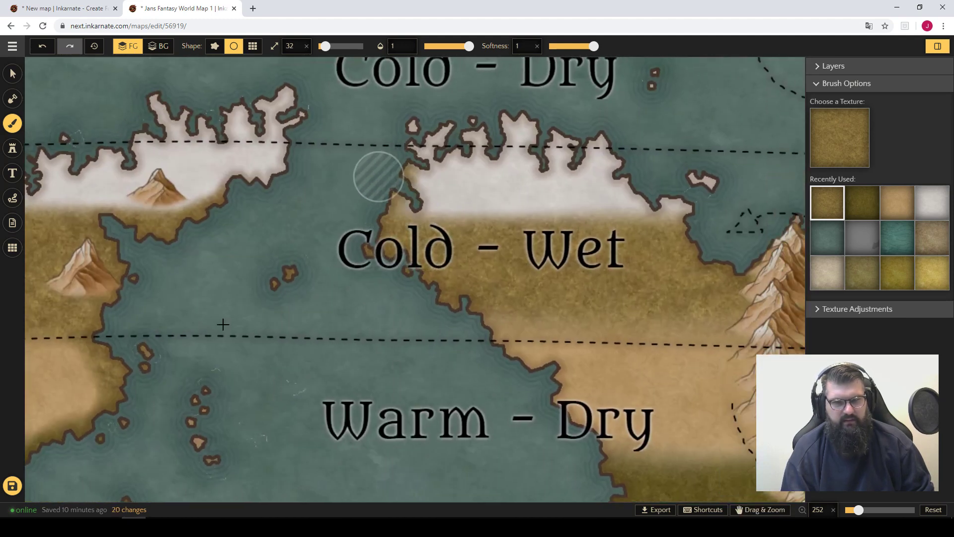
click(12, 486)
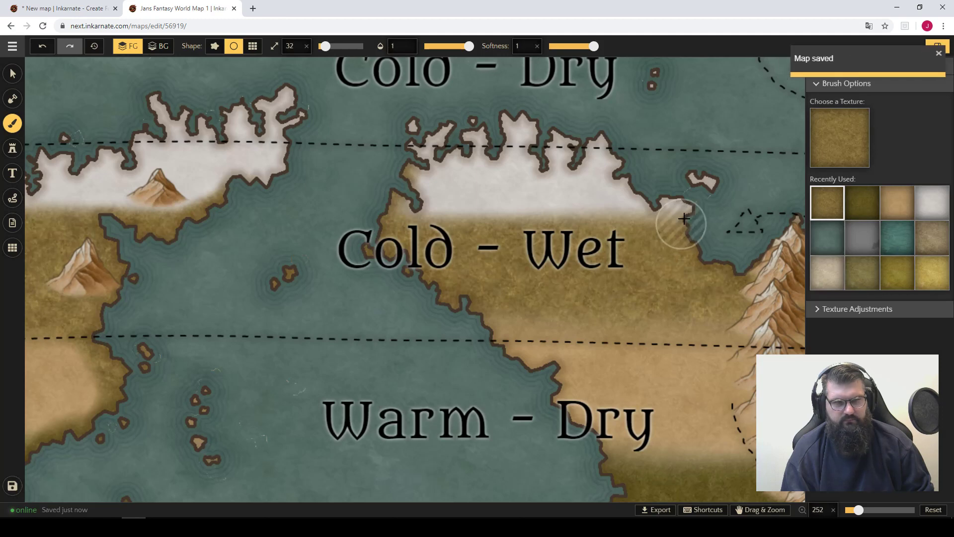
Step: Paint Grass 4 along the central continent's northeast coast and down its west coast into the Warm - Dry band
key(space)
drag(681, 228, 319, 241)
drag(552, 268, 376, 121)
drag(511, 218, 652, 176)
drag(248, 166, 450, 228)
drag(263, 208, 355, 261)
Step: Paint Grass 4 along the northeast coast east of the large mountain range, down into the Warm - Dry band
key(space)
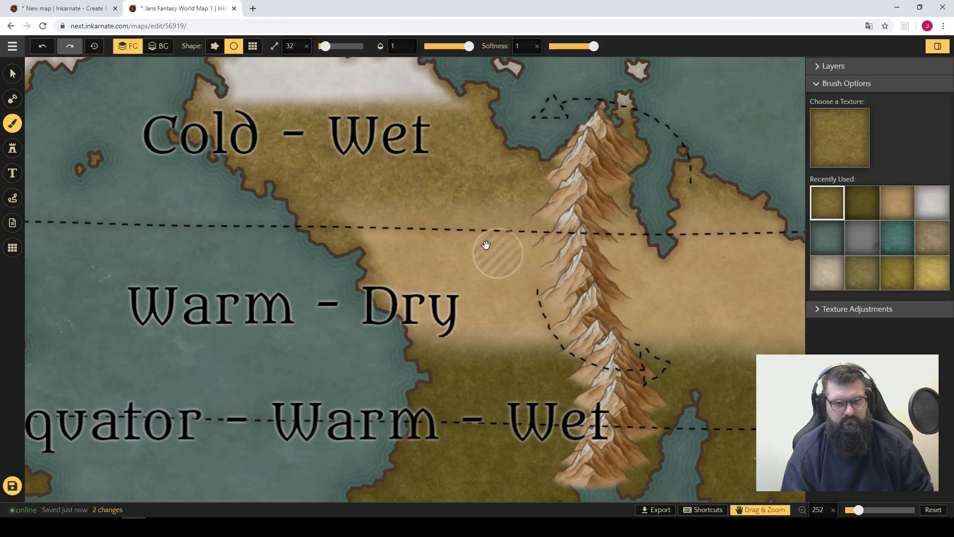
drag(555, 211, 318, 209)
drag(553, 227, 628, 251)
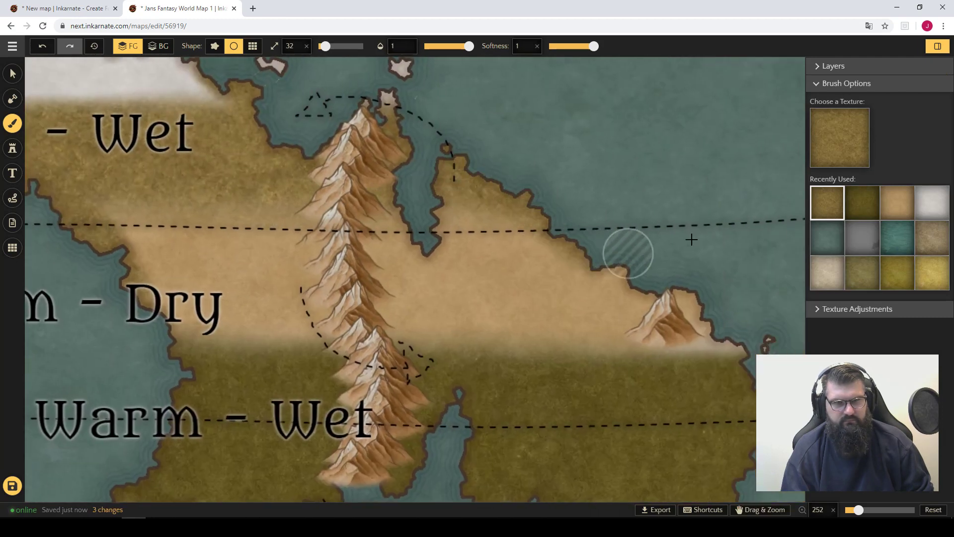
Step: Paint the dark olive grass texture onto the central continent's east coast by the lone mountain and its west coast, in the lower Warm - Dry band
click(876, 208)
mouse_move(735, 337)
mouse_down()
mouse_move(705, 297)
mouse_move(730, 346)
mouse_move(710, 359)
mouse_up()
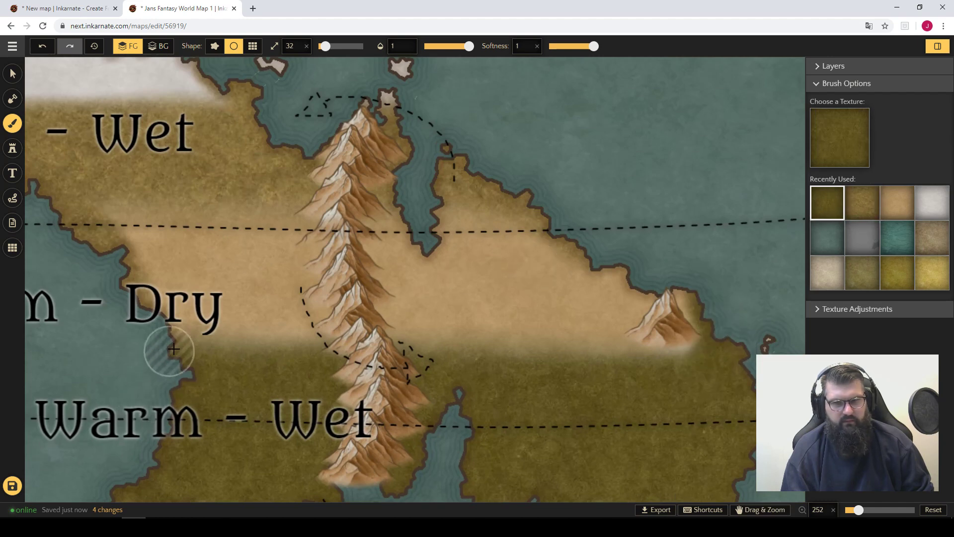
scroll(399, 305, down, 5)
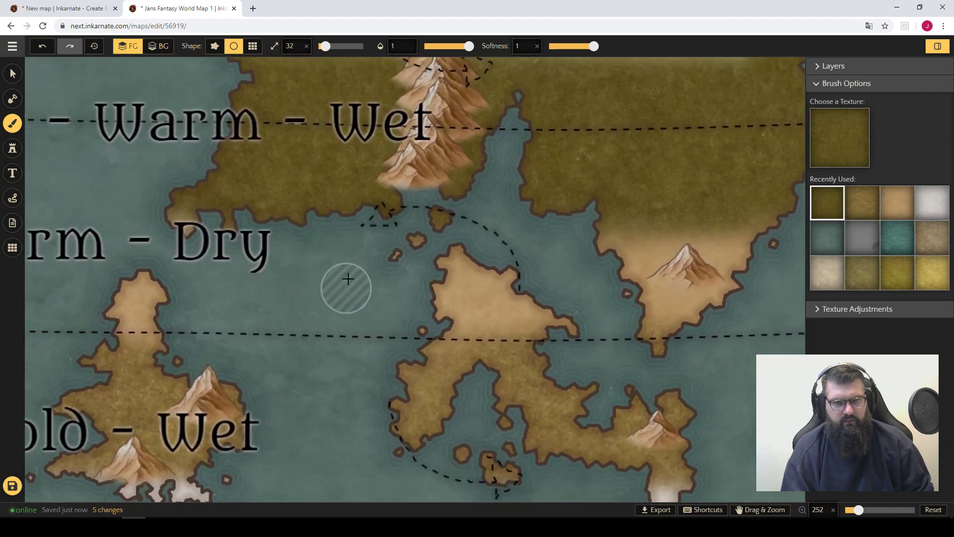
Step: Paint dark olive grass along the southern continent's northwest coast and both coasts of the southeastern peninsula in the southern Warm - Dry band
drag(449, 246, 438, 320)
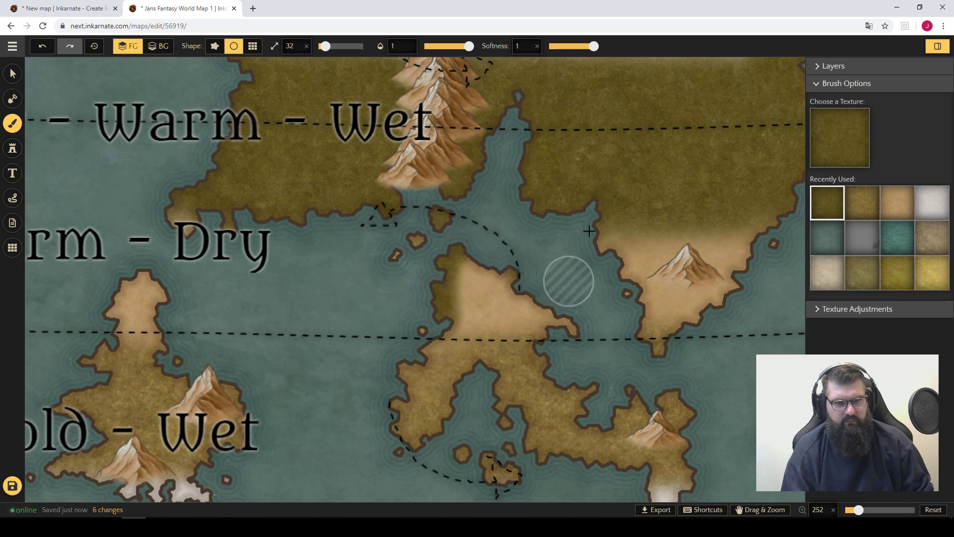
drag(636, 314, 646, 354)
mouse_move(741, 244)
mouse_down()
mouse_move(750, 251)
mouse_move(749, 298)
mouse_up()
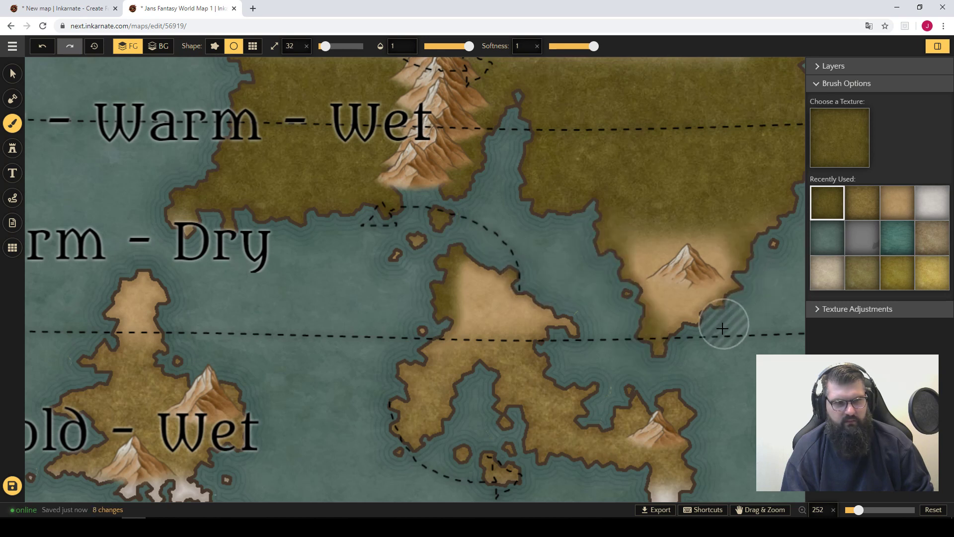
Step: Paint dark olive grass around the small southern continent's north tip and along the southwestern continent's east coast
key(space)
mouse_move(453, 310)
mouse_down()
mouse_move(464, 275)
mouse_move(515, 252)
mouse_up()
drag(538, 198, 580, 223)
key(space)
drag(293, 245, 393, 256)
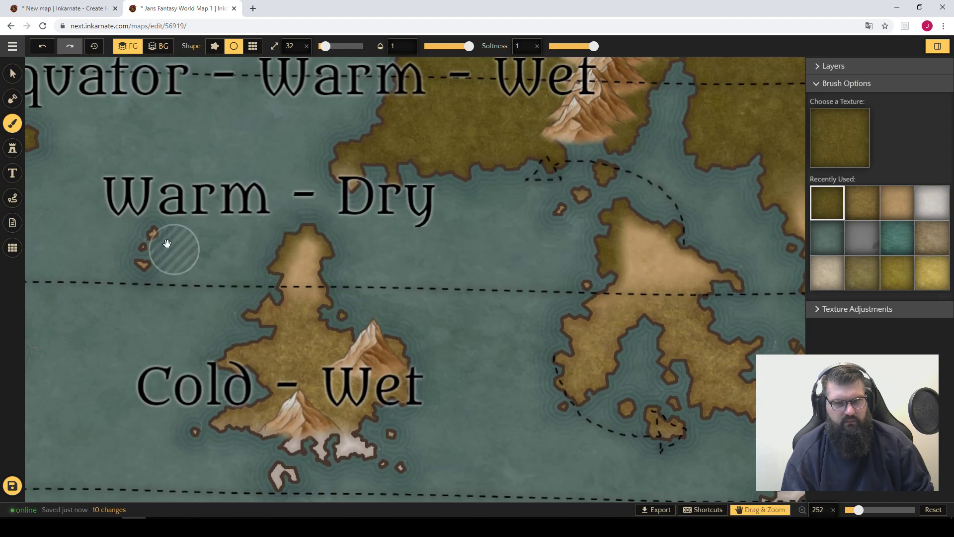
key(space)
mouse_move(174, 240)
mouse_down()
mouse_move(559, 252)
mouse_move(577, 237)
mouse_up()
drag(666, 325, 171, 276)
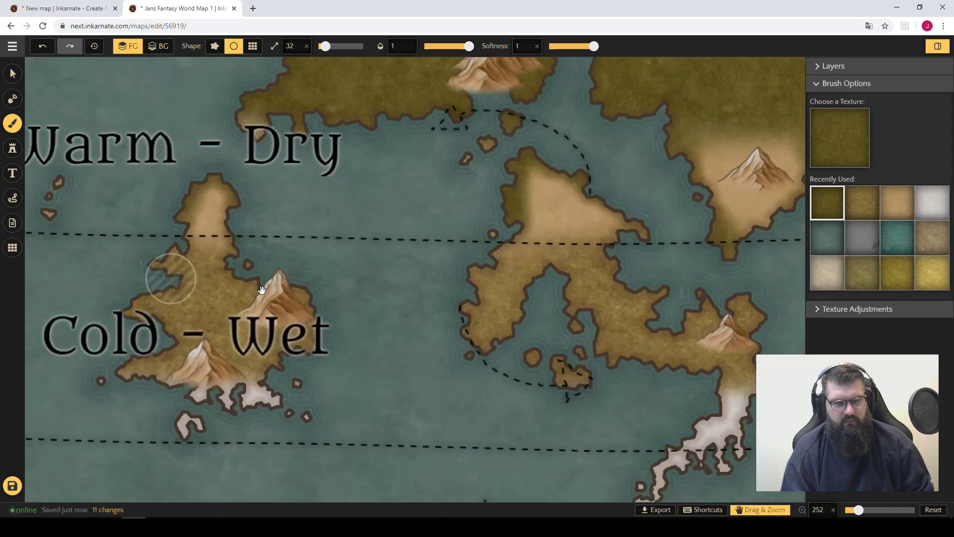
Step: Paint Grass 4 over the southeastern peninsula's tip and the southern continent's coasts where the Warm - Dry band meets Cold - Wet
drag(504, 294, 131, 294)
click(862, 203)
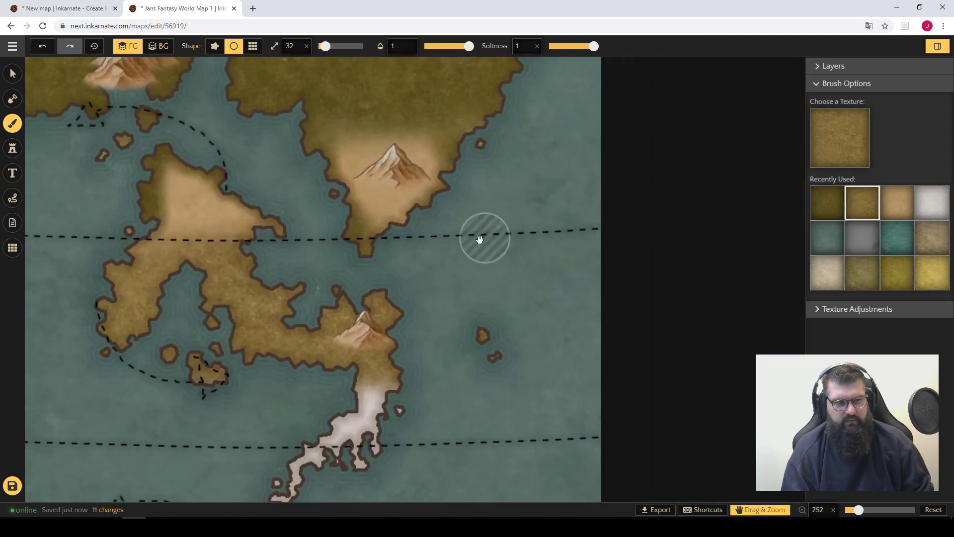
mouse_move(487, 294)
mouse_down()
mouse_move(526, 261)
mouse_move(460, 298)
mouse_move(444, 261)
mouse_up()
click(252, 289)
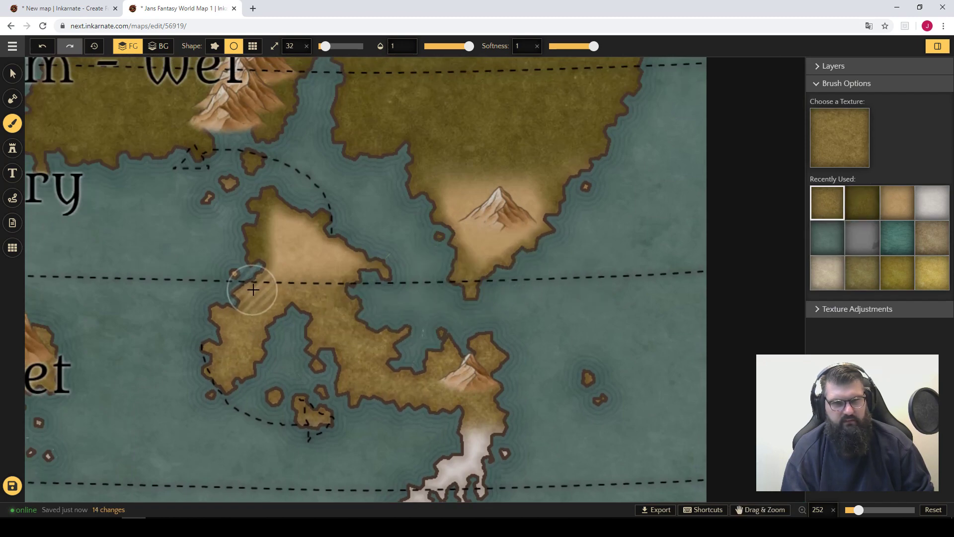
click(238, 265)
Step: Paint Grass 4 up both coasts of the small southern continent at the border between Warm - Dry and Cold - Wet
mouse_move(168, 309)
mouse_down()
mouse_move(414, 272)
mouse_move(546, 287)
mouse_up()
click(358, 271)
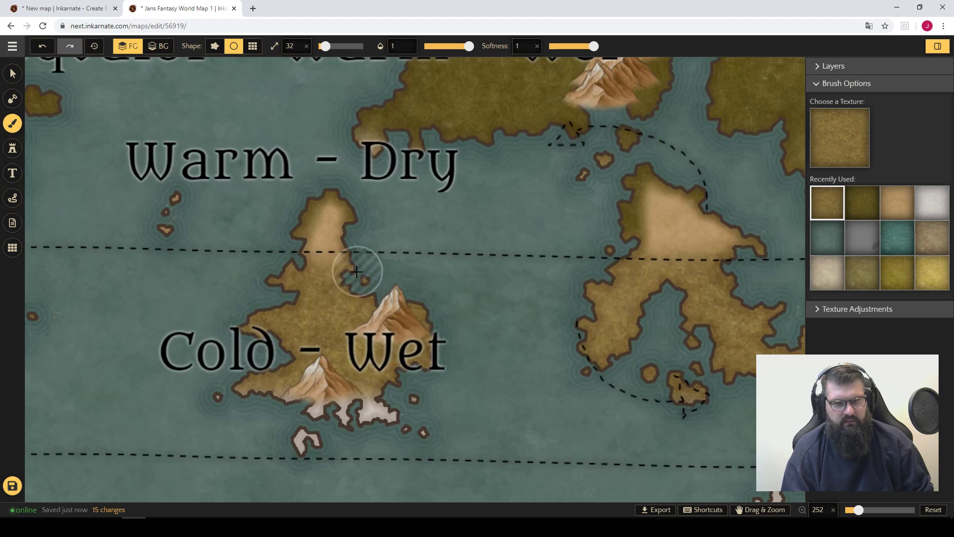
click(360, 254)
Step: Paint Grass 4 up the southwestern continent's east and west coasts from the Cold - Wet band into the Warm - Dry band
mouse_move(237, 327)
mouse_down()
mouse_move(282, 343)
mouse_move(612, 402)
mouse_up()
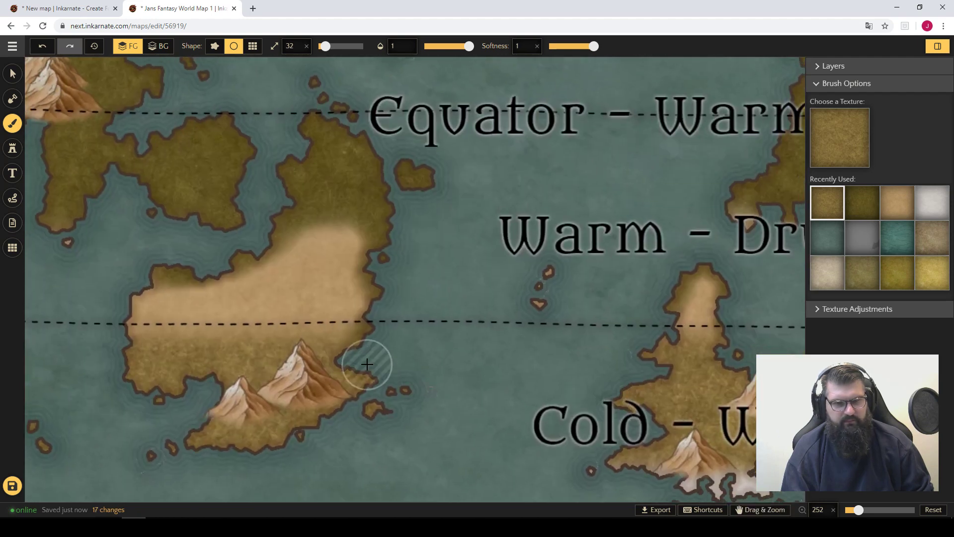
click(381, 323)
drag(312, 360, 416, 374)
mouse_move(237, 355)
mouse_down()
mouse_move(228, 329)
mouse_move(239, 311)
mouse_up()
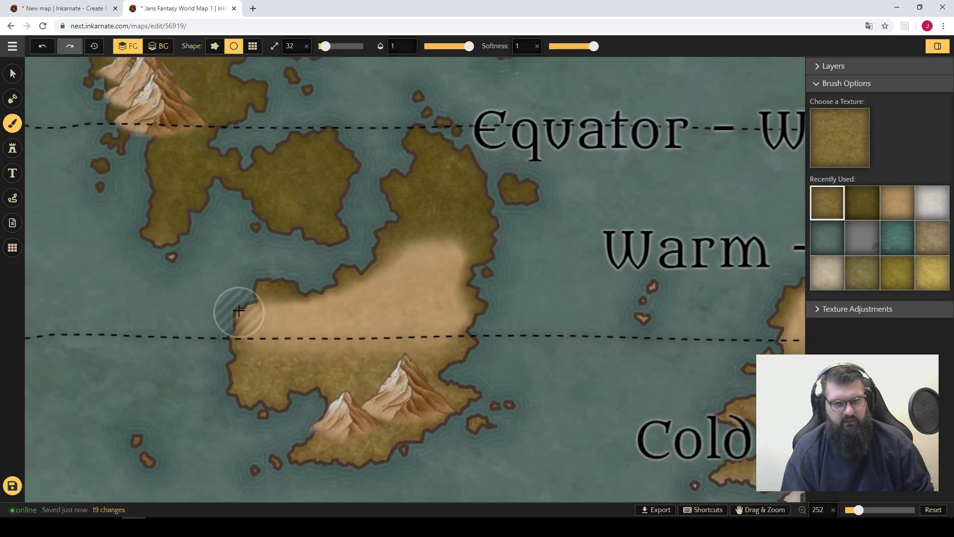
Step: Paint a Grass 4 strip down the east foot of the central continent's large mountain range through the Warm - Dry band
drag(256, 220, 372, 385)
scroll(418, 323, down, 4)
scroll(503, 340, down, 5)
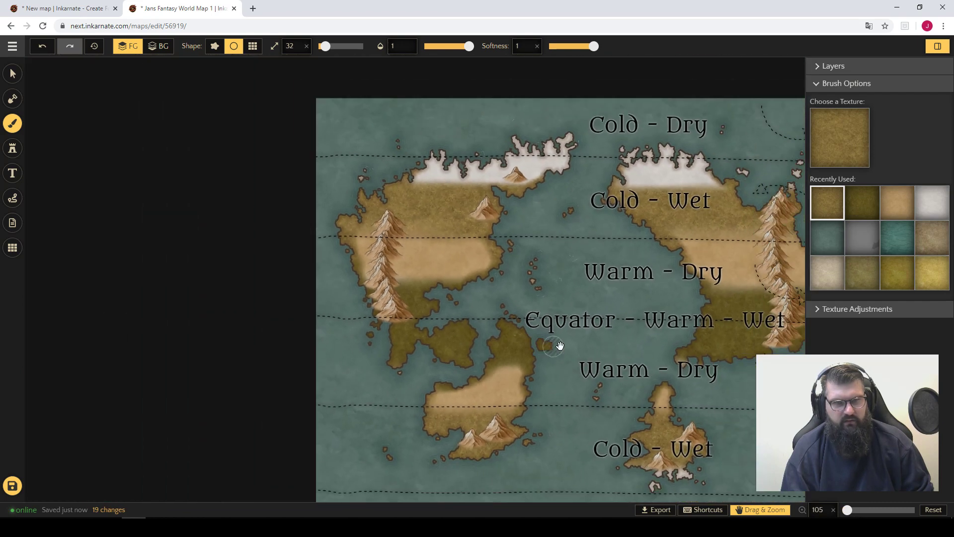
drag(709, 386, 471, 339)
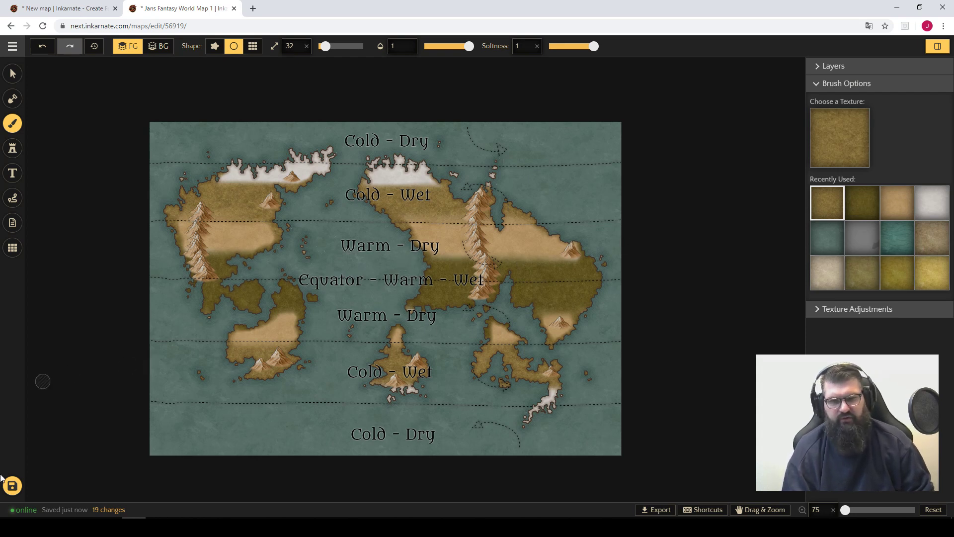
scroll(477, 258, up, 10)
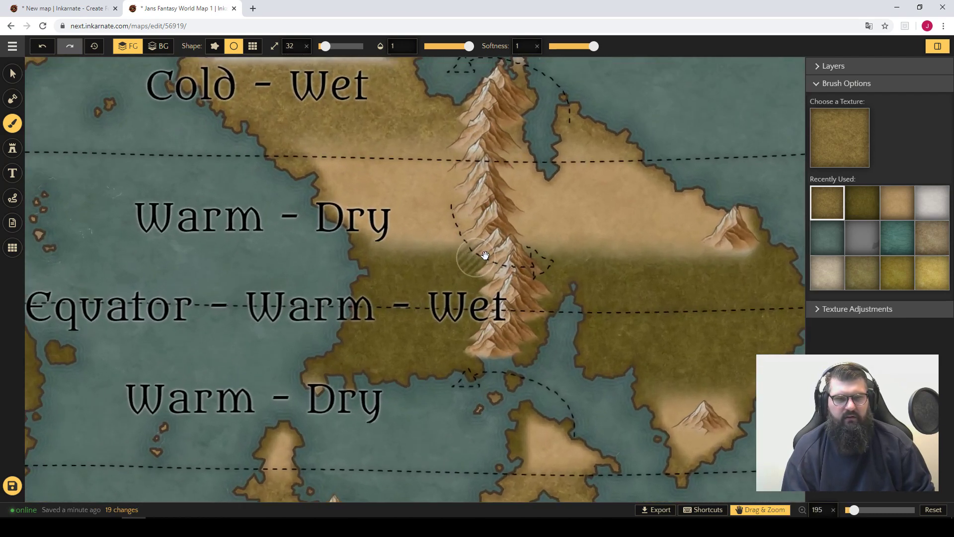
mouse_move(485, 255)
mouse_down()
mouse_move(405, 298)
mouse_move(383, 331)
mouse_move(410, 348)
mouse_up()
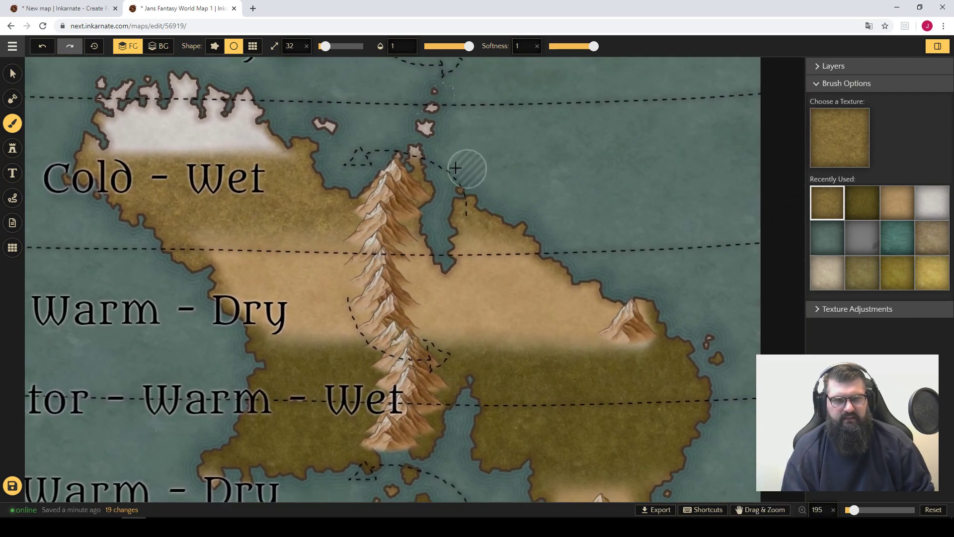
mouse_move(490, 192)
mouse_down()
mouse_move(441, 254)
mouse_move(507, 156)
mouse_up()
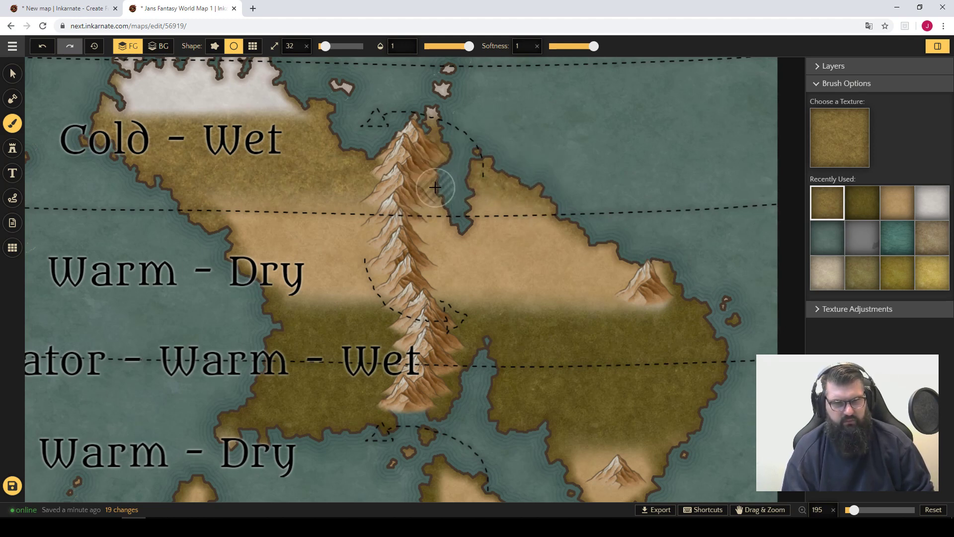
mouse_move(428, 223)
mouse_down()
mouse_move(433, 186)
mouse_move(428, 258)
mouse_move(422, 177)
mouse_move(422, 216)
mouse_move(441, 153)
mouse_move(444, 197)
mouse_move(431, 223)
mouse_move(426, 192)
mouse_up()
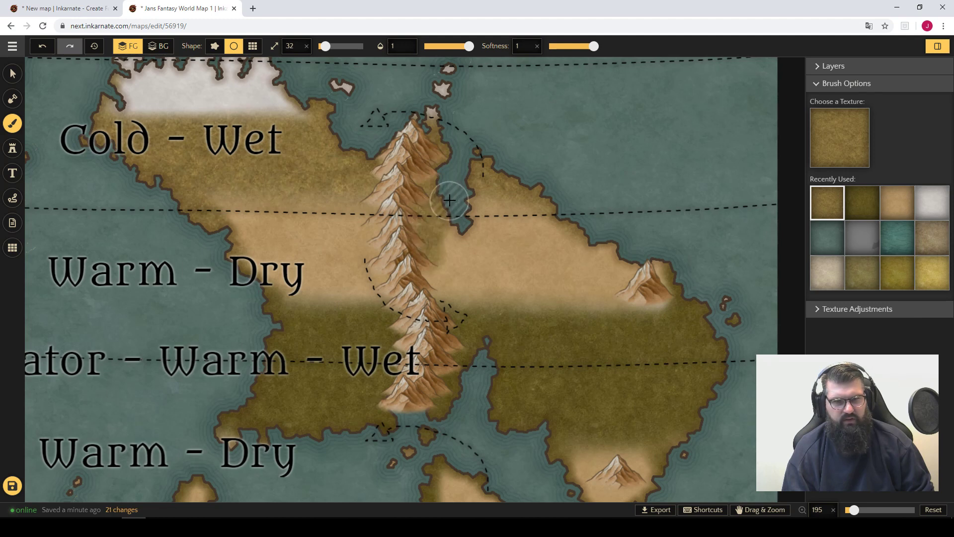
mouse_move(424, 291)
mouse_down()
mouse_move(431, 302)
mouse_move(431, 196)
mouse_move(426, 245)
mouse_move(448, 208)
mouse_move(439, 153)
mouse_move(422, 207)
mouse_up()
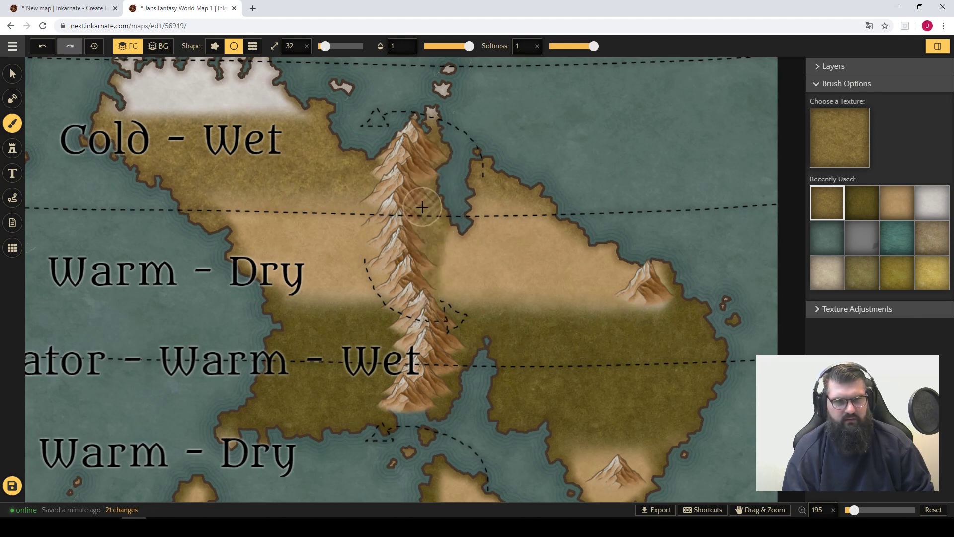
drag(429, 260, 440, 304)
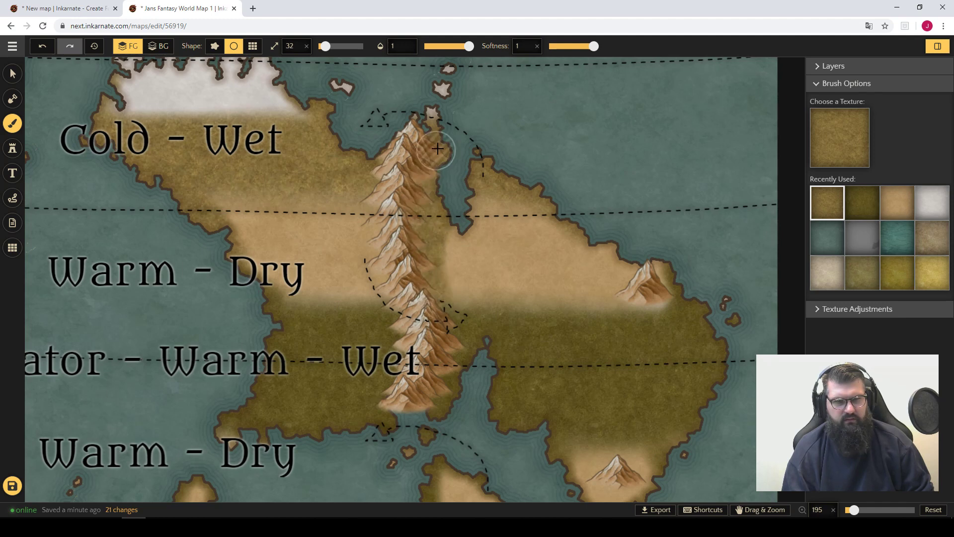
Step: Trim the grass strip east of the large range with the sand texture and paint dark olive grass up the range's southwest foot
click(892, 207)
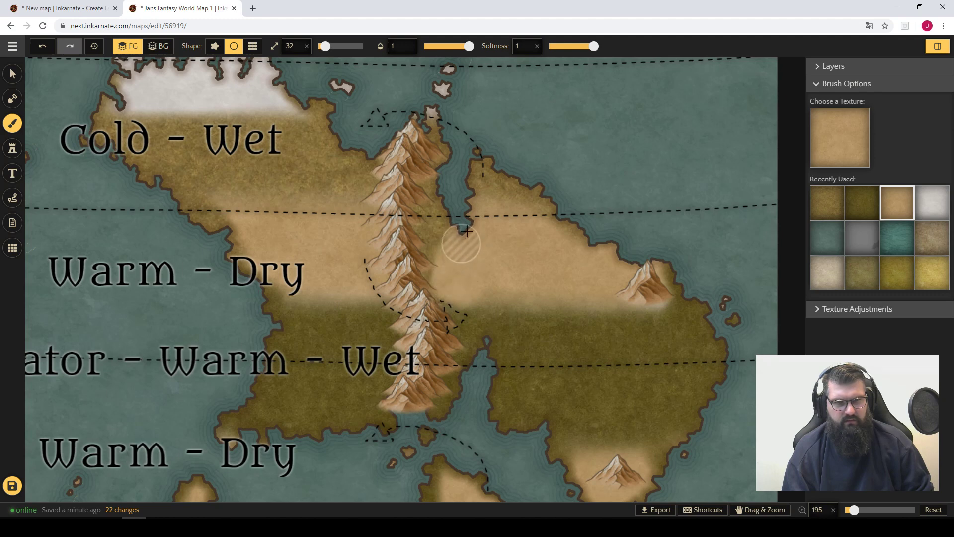
click(833, 202)
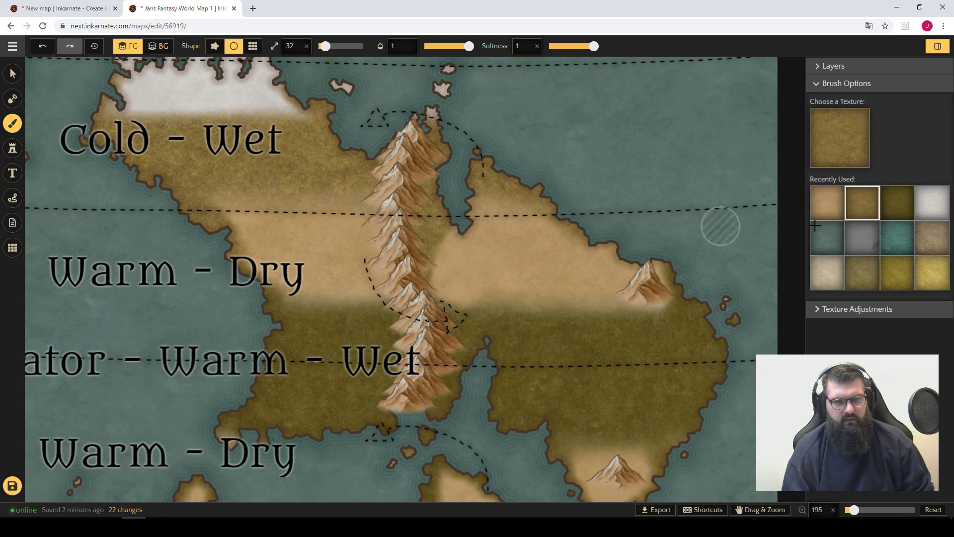
click(897, 204)
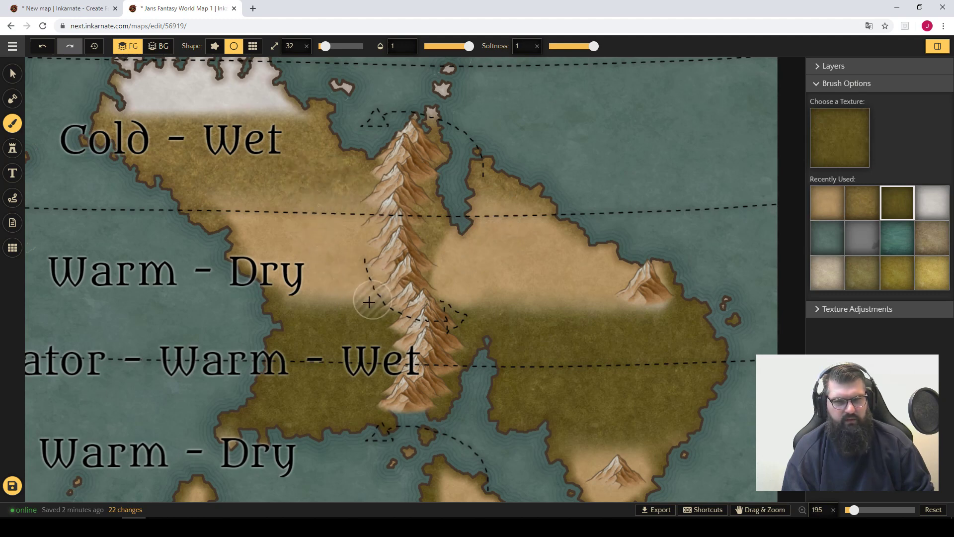
mouse_move(369, 302)
mouse_down()
mouse_move(384, 248)
mouse_move(374, 300)
mouse_move(348, 311)
mouse_move(387, 274)
mouse_up()
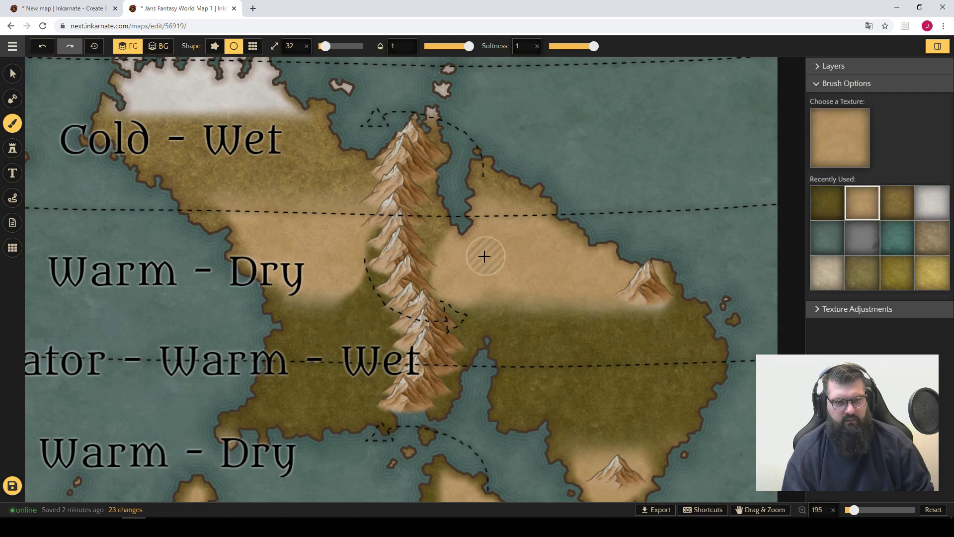
click(870, 203)
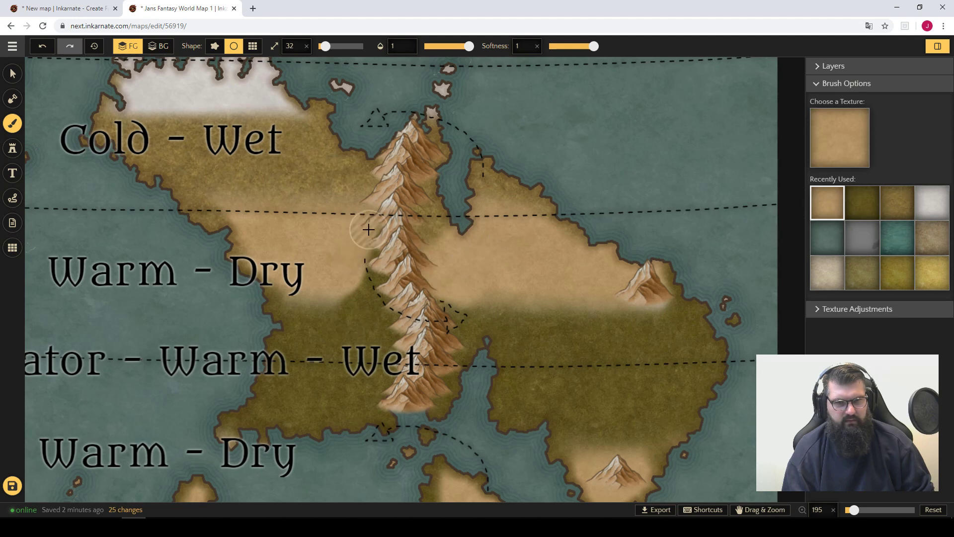
Step: Paint dark olive grass along the east side of the lone mountain on the southeastern peninsula
click(862, 203)
key(space)
drag(298, 211, 373, 164)
drag(488, 368, 342, 294)
key(space)
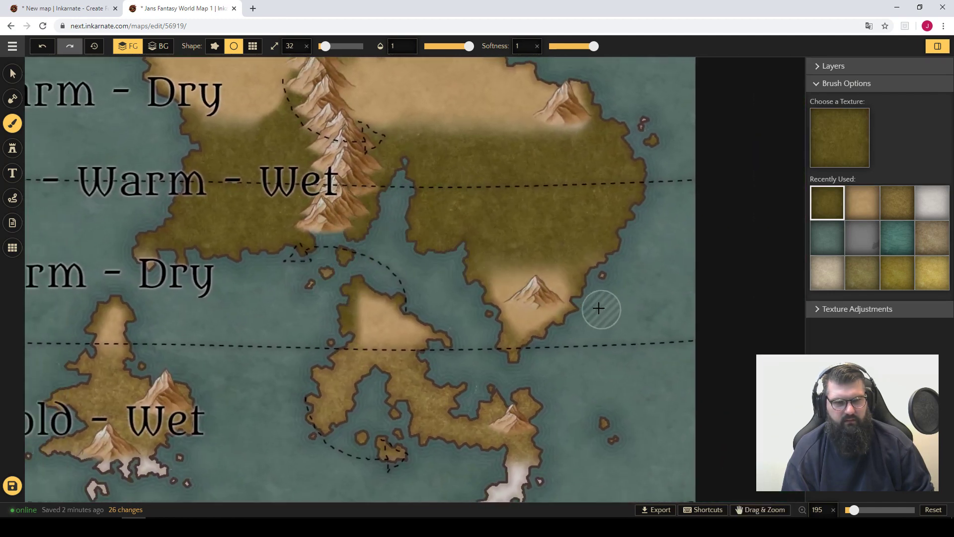
mouse_move(569, 287)
mouse_down()
mouse_move(538, 251)
mouse_move(566, 281)
mouse_move(582, 244)
mouse_up()
Step: Paint a Grass 4 stroke beside the lone mountain on the southern continent
key(space)
drag(492, 351, 516, 274)
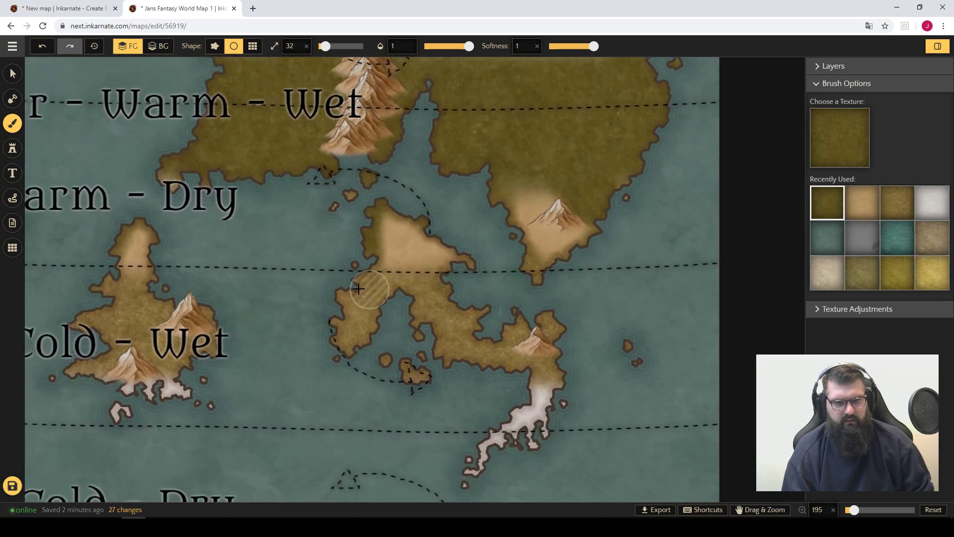
click(899, 213)
mouse_move(498, 345)
mouse_down()
mouse_move(530, 357)
mouse_move(506, 342)
mouse_up()
Step: Paint Grass 4 east of the northwestern continent's mountain range and around the lone mountain at the edge of its white area
key(space)
drag(286, 318, 577, 341)
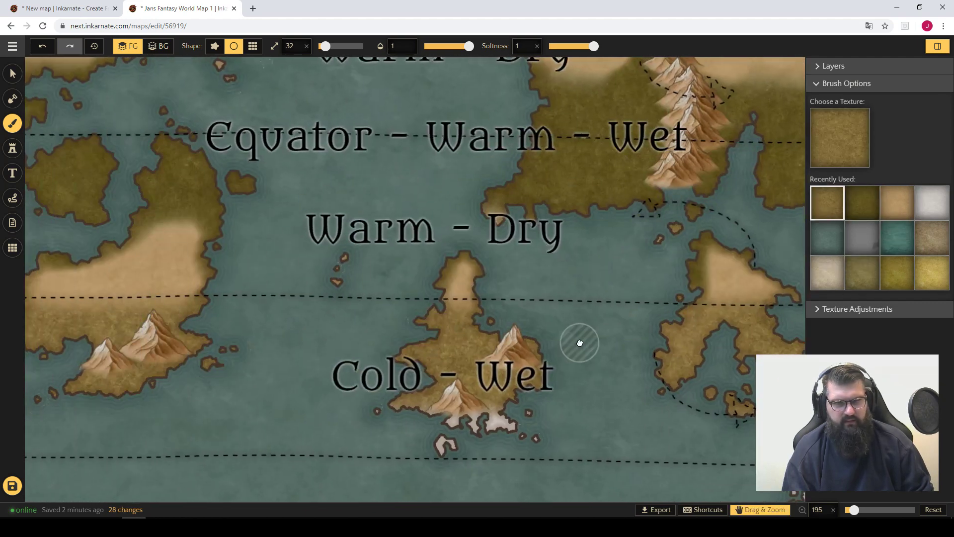
drag(284, 279, 544, 334)
drag(398, 216, 508, 367)
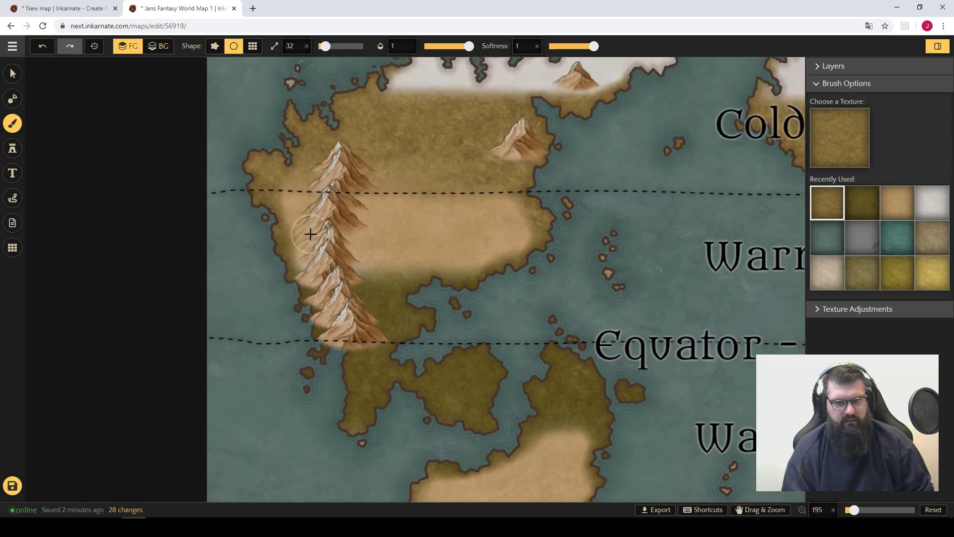
drag(440, 244, 263, 277)
scroll(353, 267, down, 3)
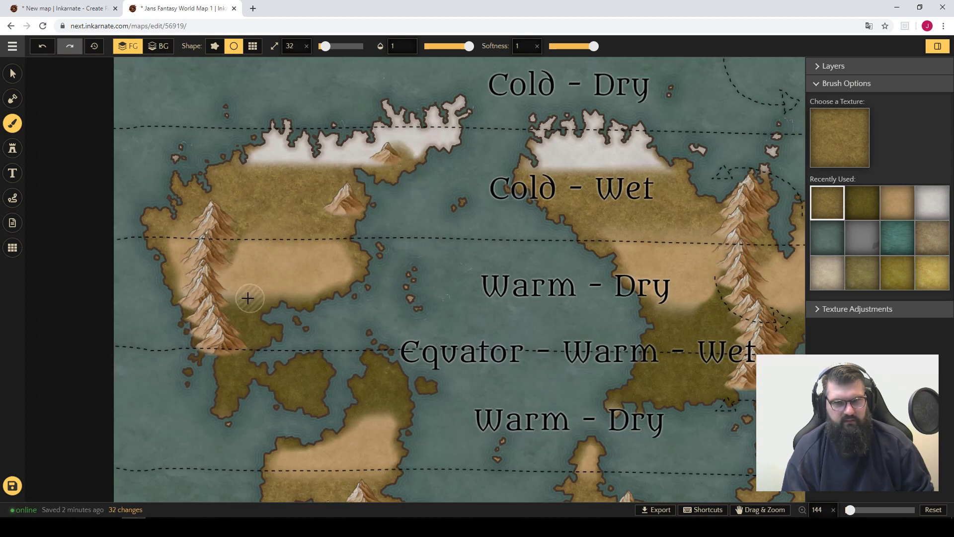
Step: Extend the sand south along the east foot of the northwestern range and edge the adjoining southeast coast with dark olive grass
click(862, 202)
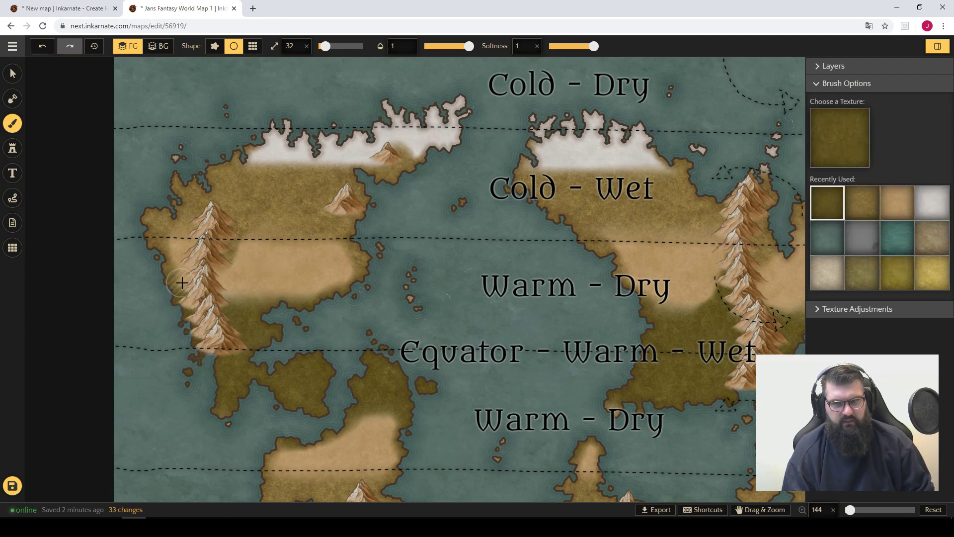
click(898, 202)
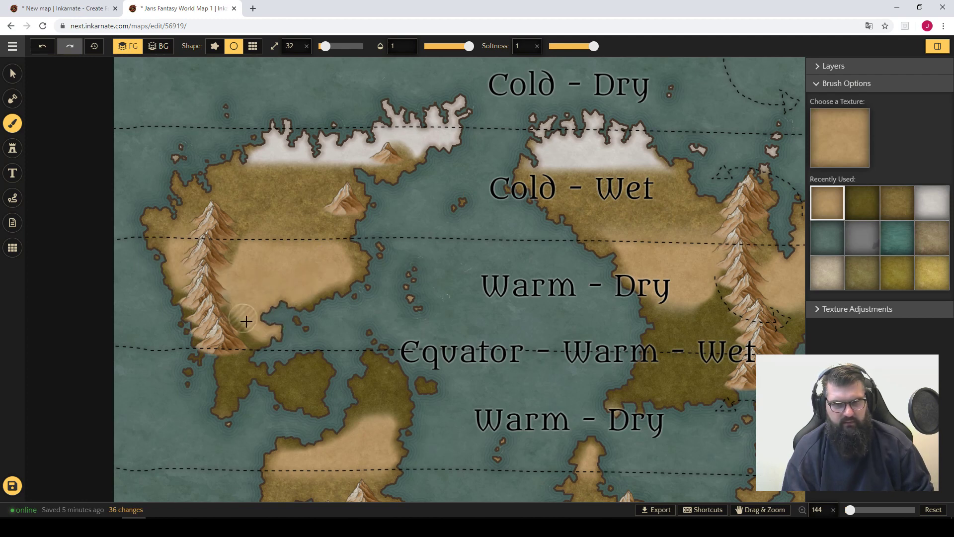
click(863, 203)
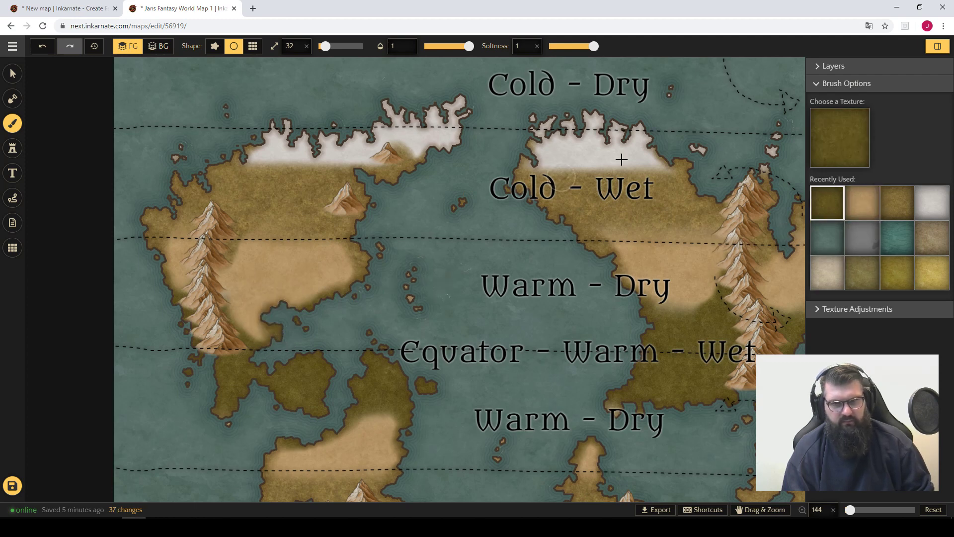
click(932, 203)
mouse_move(641, 209)
mouse_down()
mouse_move(333, 225)
mouse_move(314, 199)
mouse_up()
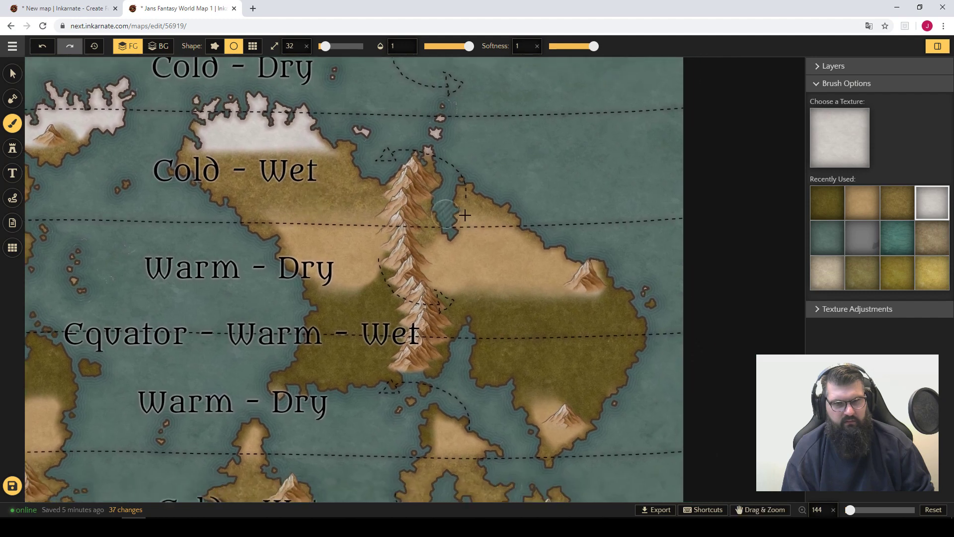
drag(446, 251, 449, 266)
key(ctrl+z)
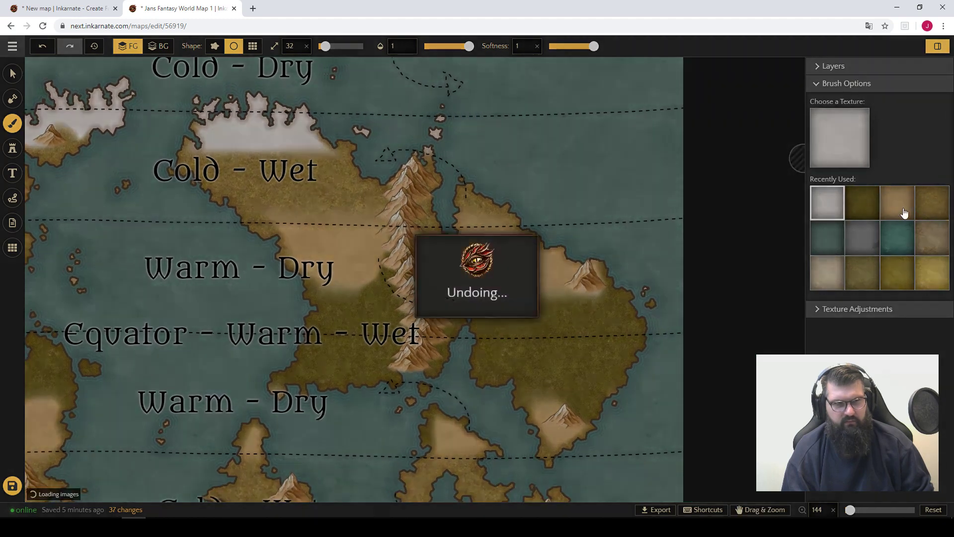
drag(399, 238, 386, 215)
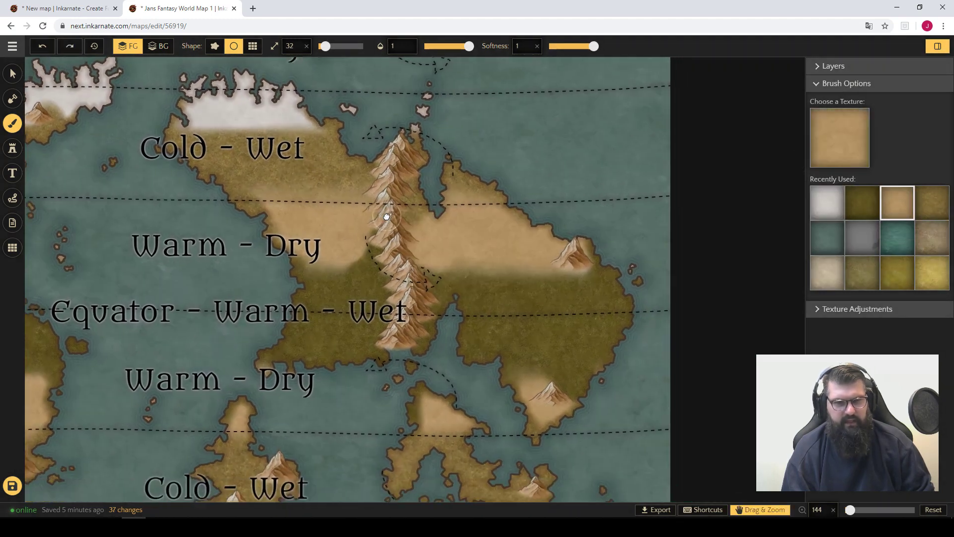
Step: Save the map
drag(437, 357, 390, 177)
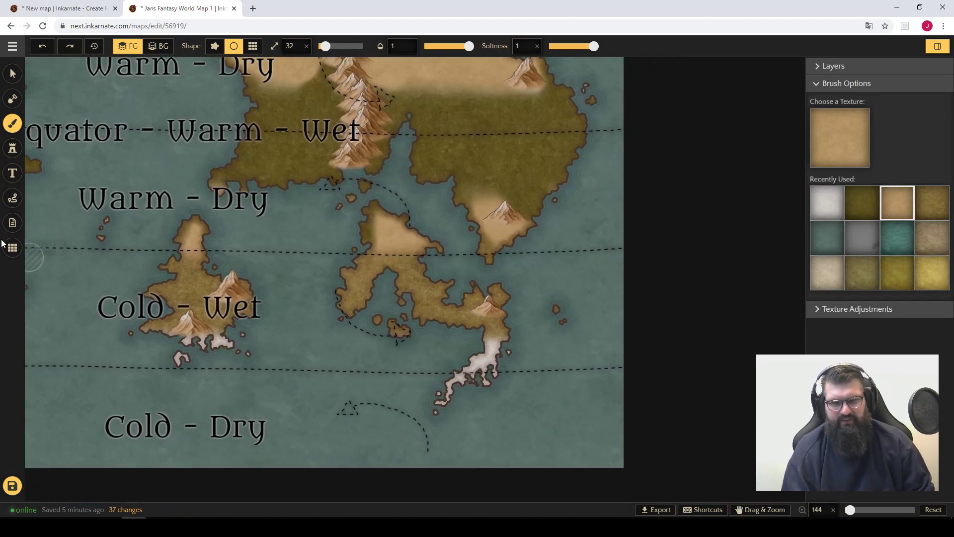
click(18, 488)
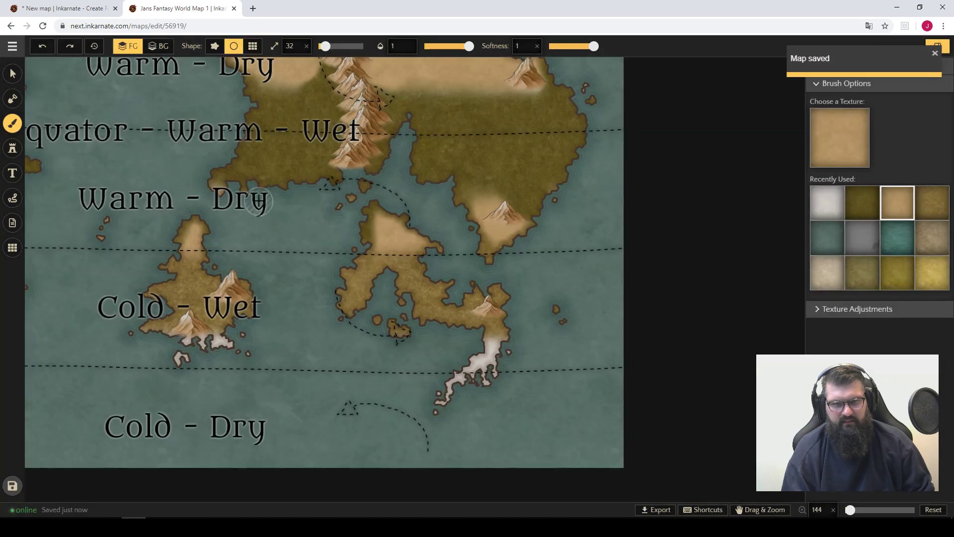
Step: Paint Grass 4 unevenly along the southern edges of the white areas on the two northern continents
key(space)
drag(330, 233, 539, 326)
drag(348, 184, 369, 332)
scroll(354, 244, down, 1)
scroll(447, 201, up, 6)
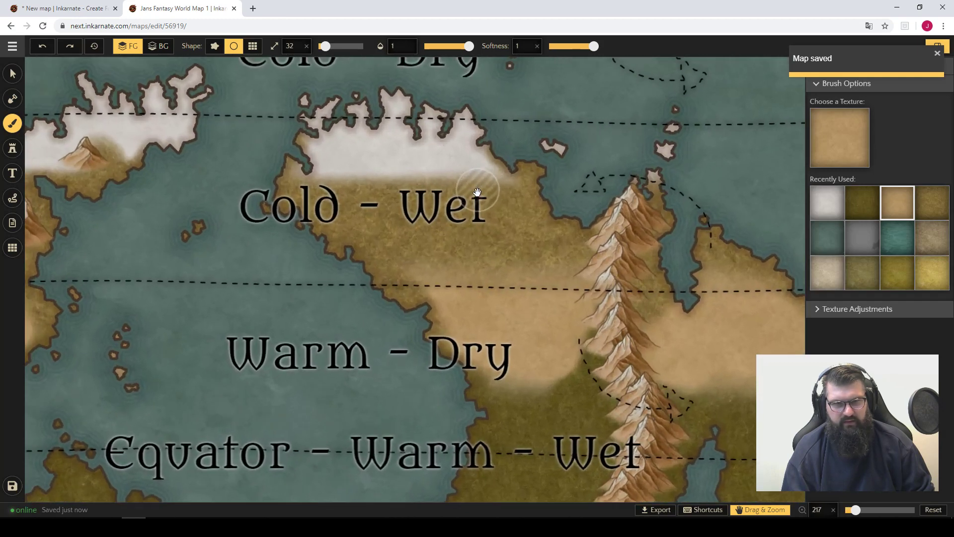
drag(479, 189, 453, 284)
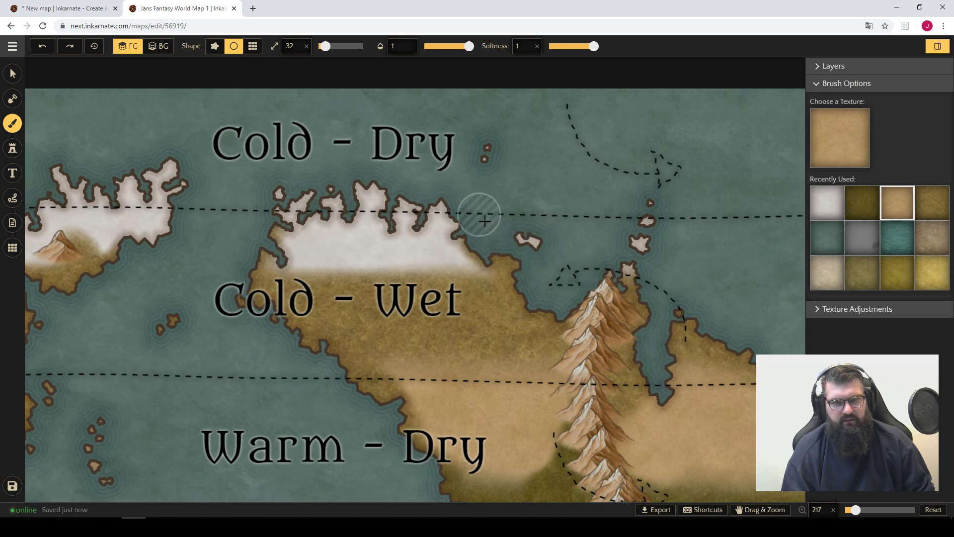
click(940, 206)
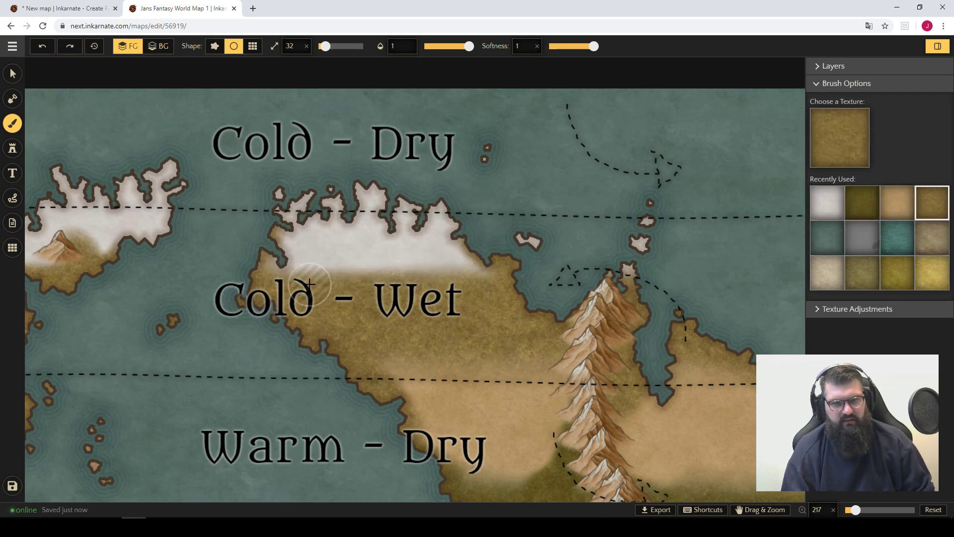
mouse_move(319, 273)
mouse_down()
mouse_move(384, 287)
mouse_move(444, 269)
mouse_up()
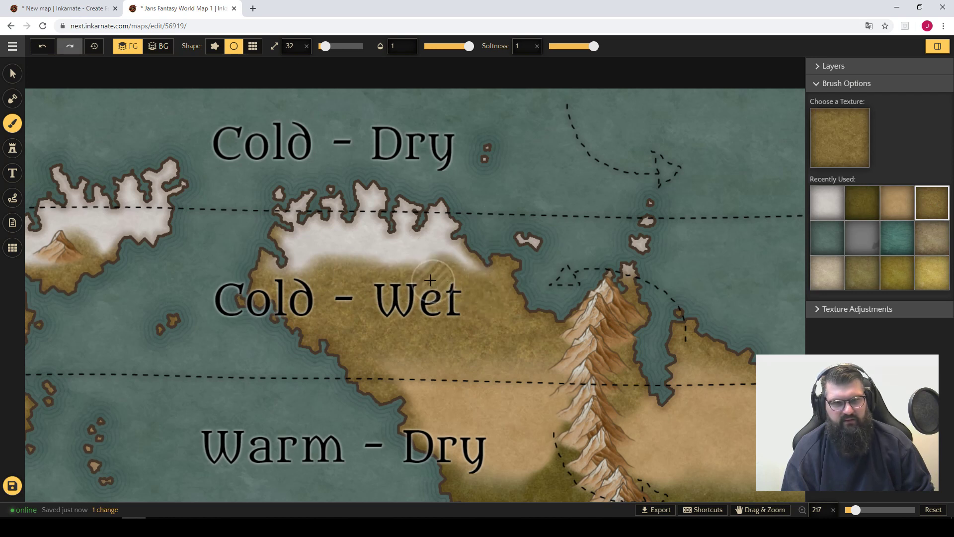
mouse_move(387, 266)
mouse_down()
mouse_move(339, 260)
mouse_move(319, 272)
mouse_move(326, 260)
mouse_move(318, 251)
mouse_move(327, 274)
mouse_move(314, 278)
mouse_move(238, 253)
mouse_move(532, 277)
mouse_up()
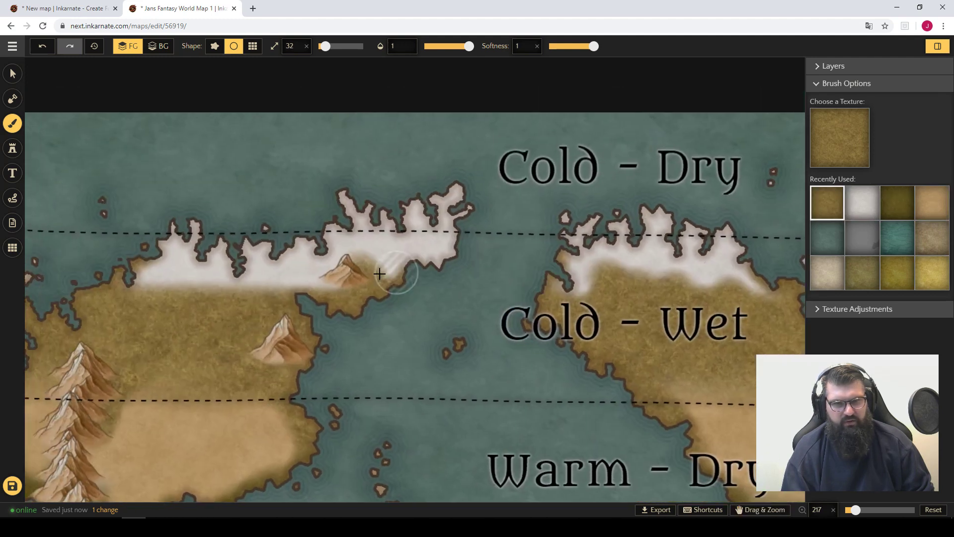
mouse_move(305, 285)
mouse_down()
mouse_move(261, 298)
mouse_move(257, 288)
mouse_move(263, 296)
mouse_move(243, 307)
mouse_move(202, 287)
mouse_move(145, 298)
mouse_up()
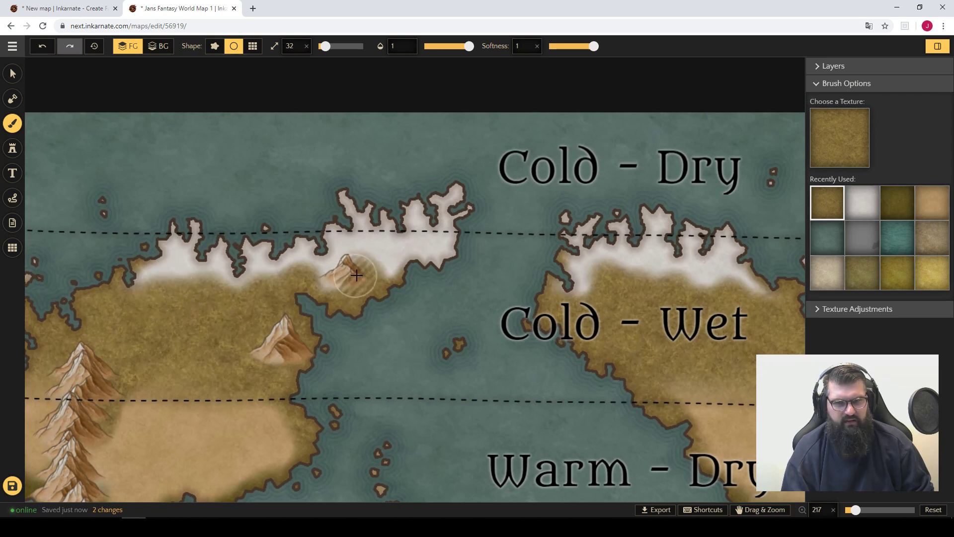
Step: Paint white patches reaching south into the grass from the white areas of both northern continents
click(868, 208)
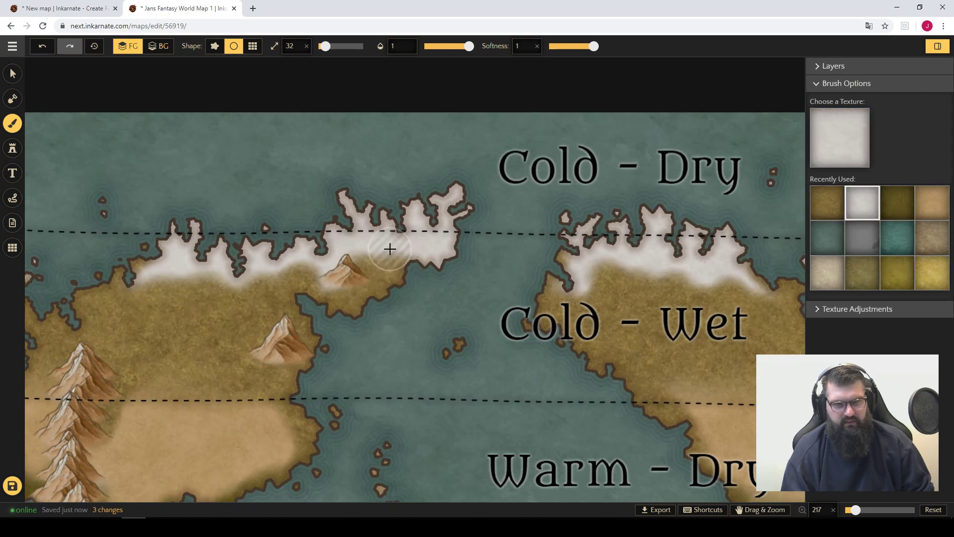
key(space)
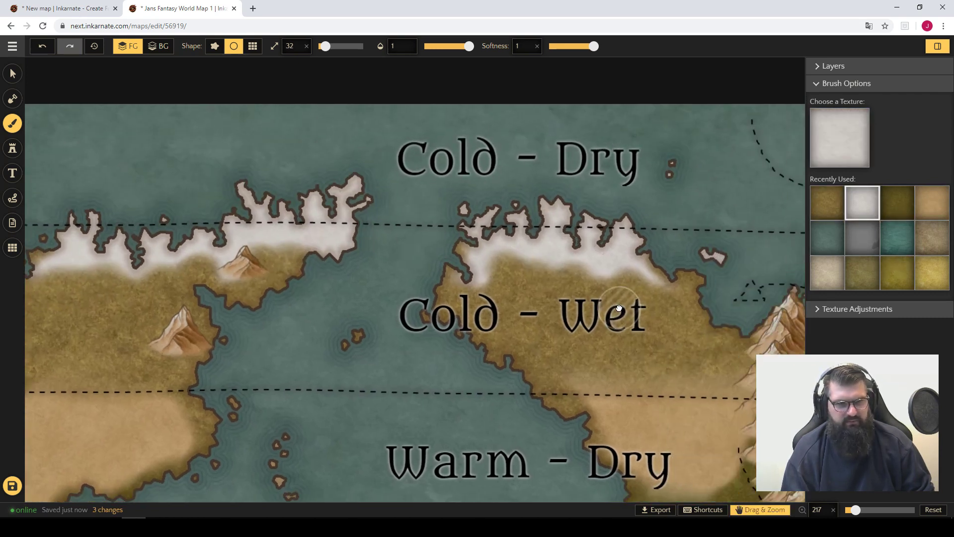
drag(721, 317, 620, 308)
mouse_move(545, 256)
mouse_down()
mouse_move(573, 280)
mouse_move(584, 281)
mouse_move(571, 272)
mouse_move(595, 272)
mouse_move(560, 273)
mouse_move(592, 282)
mouse_up()
key(space)
drag(318, 284, 497, 272)
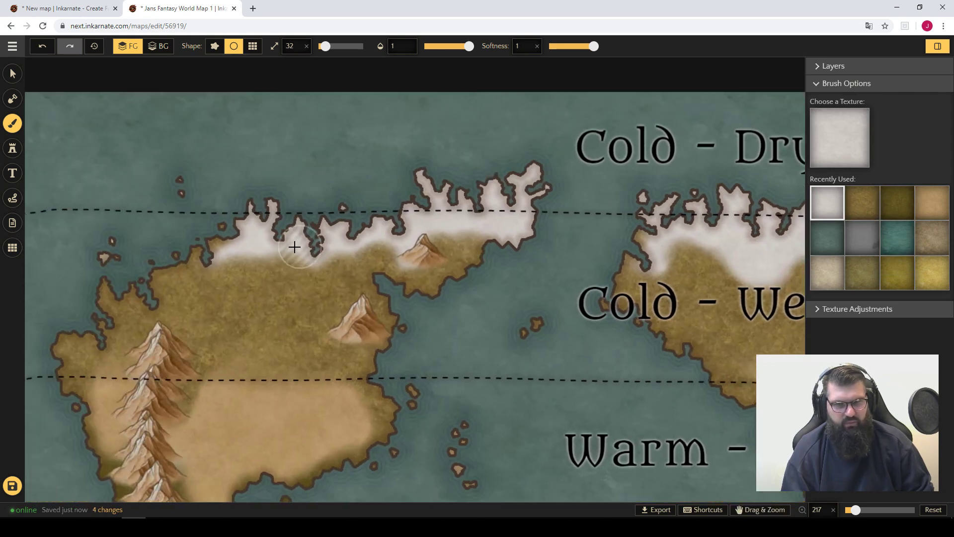
drag(266, 258, 269, 264)
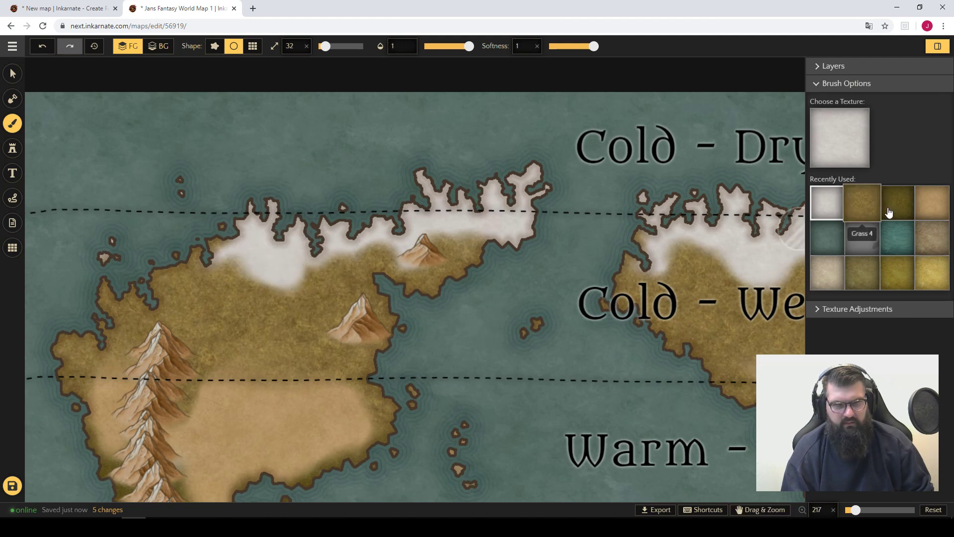
Step: Paint white along the south-central island's south coast and the southern tail of the southeastern landmass
key(space)
drag(541, 368, 449, 117)
drag(467, 366, 500, 97)
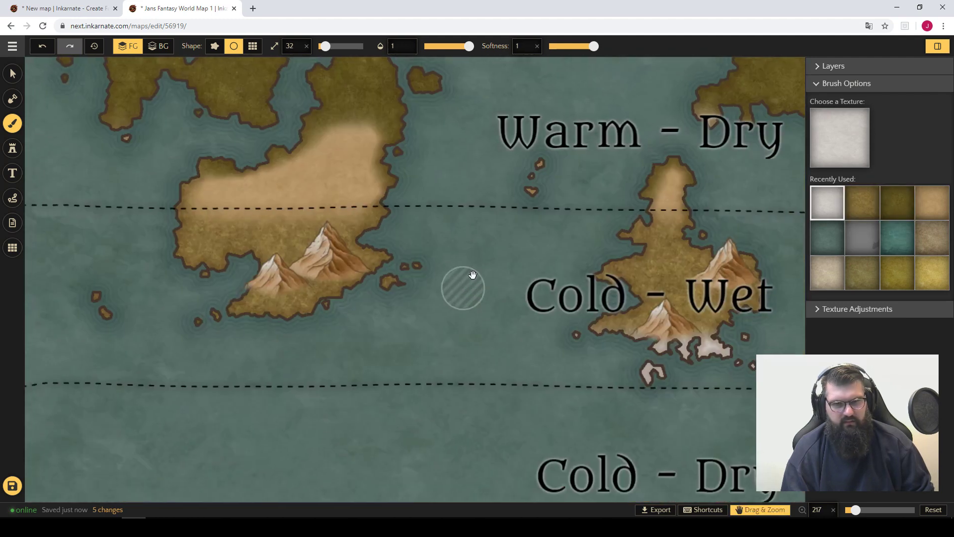
drag(463, 286, 253, 302)
drag(399, 312, 323, 301)
mouse_move(374, 366)
mouse_down()
mouse_move(362, 346)
mouse_move(349, 352)
mouse_move(321, 337)
mouse_move(400, 354)
mouse_move(431, 343)
mouse_up()
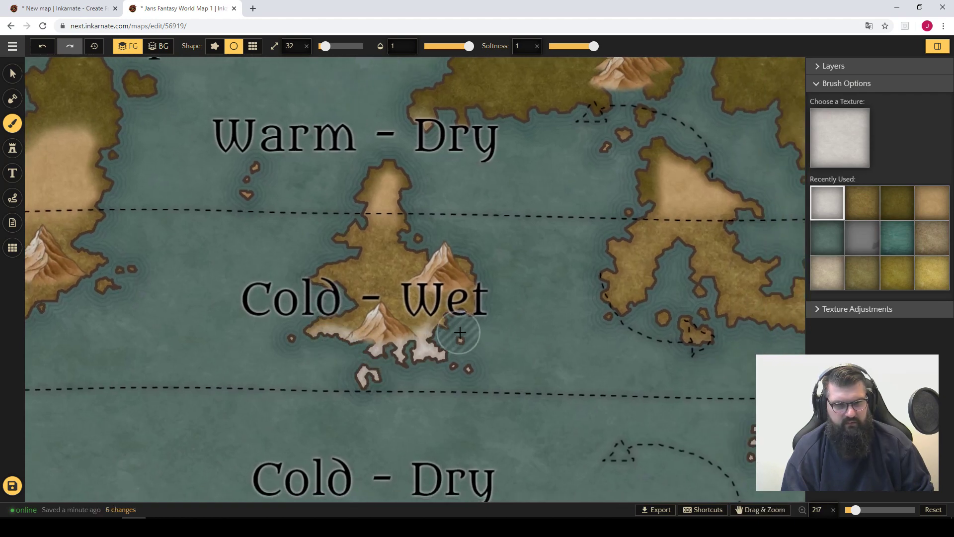
key(space)
drag(617, 330, 270, 313)
mouse_move(510, 339)
mouse_down()
mouse_move(473, 341)
mouse_move(451, 380)
mouse_up()
key(space)
Step: Paint Grass 4 over the tip north of the long central range and the nearby islets, restoring white on the northernmost islets
drag(527, 291, 497, 409)
drag(351, 268, 624, 324)
drag(251, 226, 618, 243)
drag(361, 289, 438, 388)
drag(524, 264, 243, 292)
drag(506, 300, 570, 367)
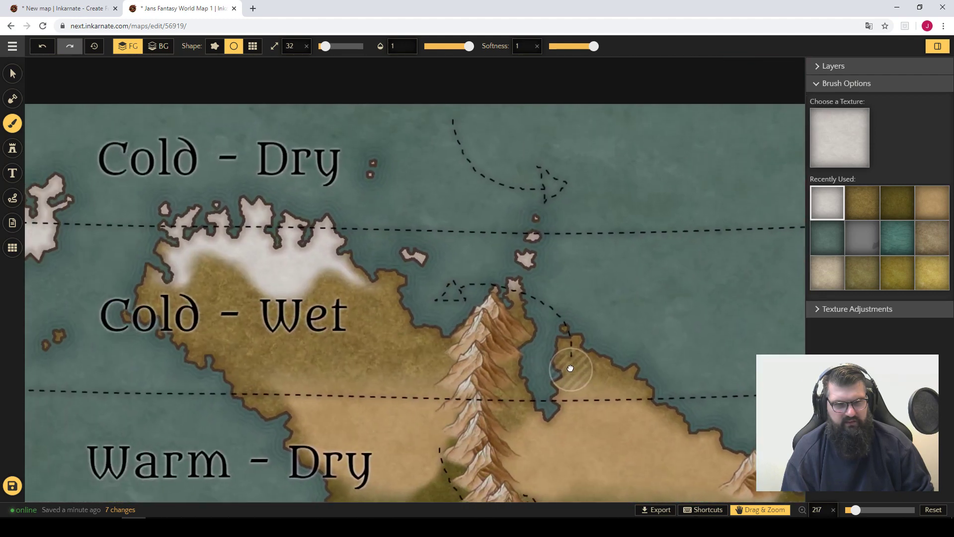
click(863, 203)
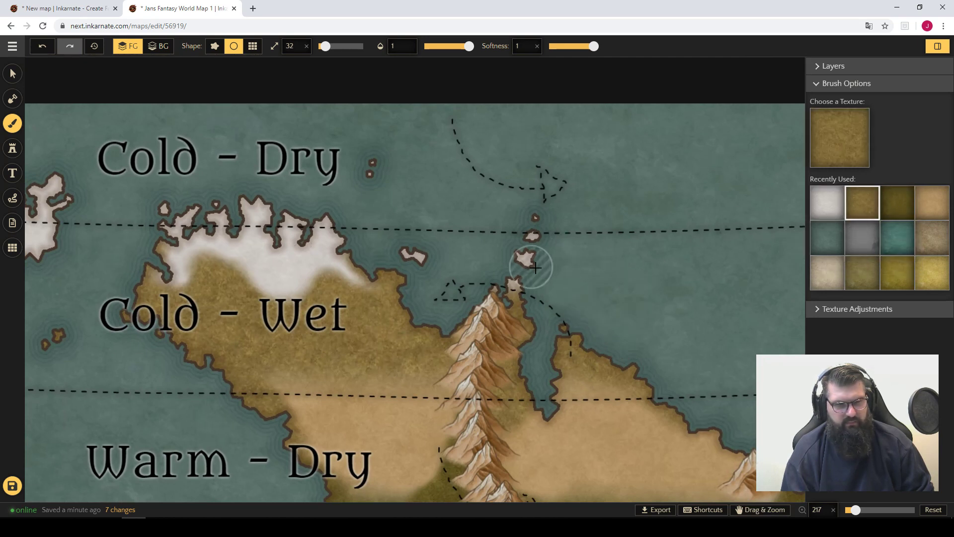
mouse_move(542, 295)
mouse_down()
mouse_move(517, 270)
mouse_move(522, 255)
mouse_move(528, 277)
mouse_move(534, 271)
mouse_move(552, 239)
mouse_up()
click(863, 203)
click(537, 218)
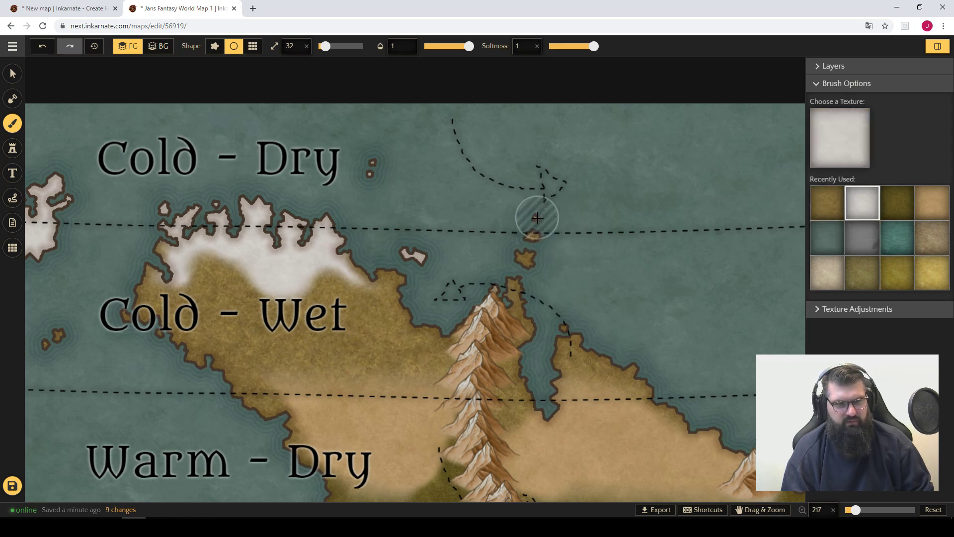
click(537, 219)
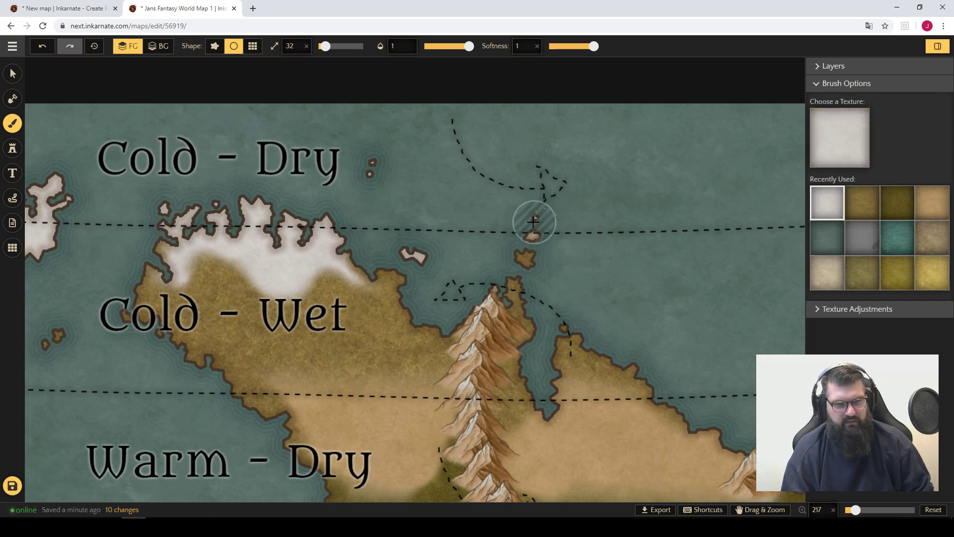
click(860, 208)
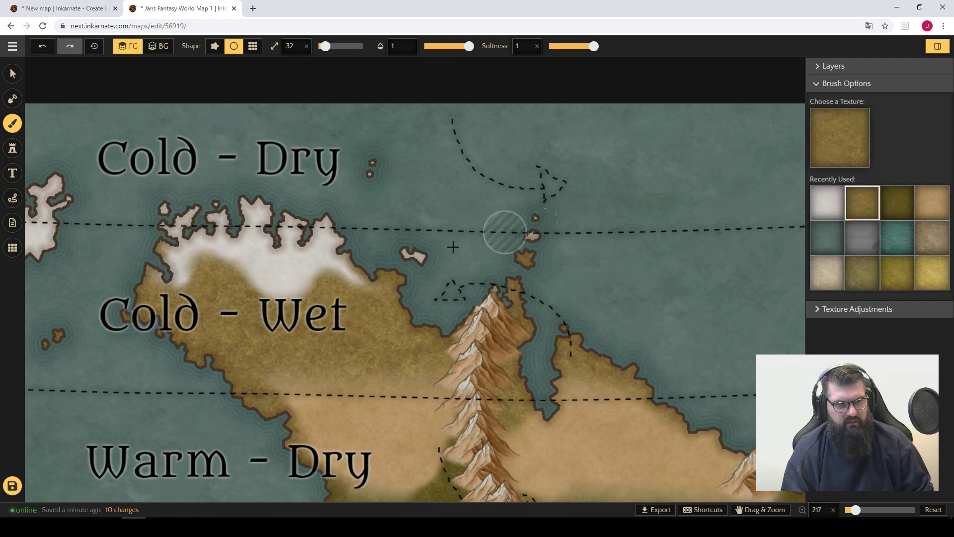
click(416, 254)
Step: Paint white along the northwestern continent's northwest coast and over its offshore islets
key(space)
drag(407, 346, 591, 262)
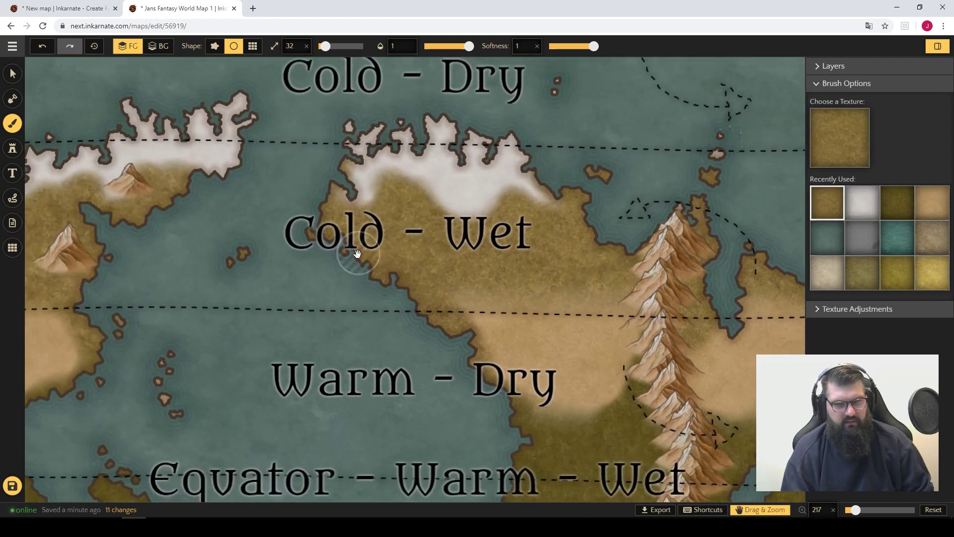
mouse_move(352, 256)
mouse_down()
mouse_move(597, 330)
mouse_move(560, 277)
mouse_move(584, 271)
mouse_move(446, 281)
mouse_up()
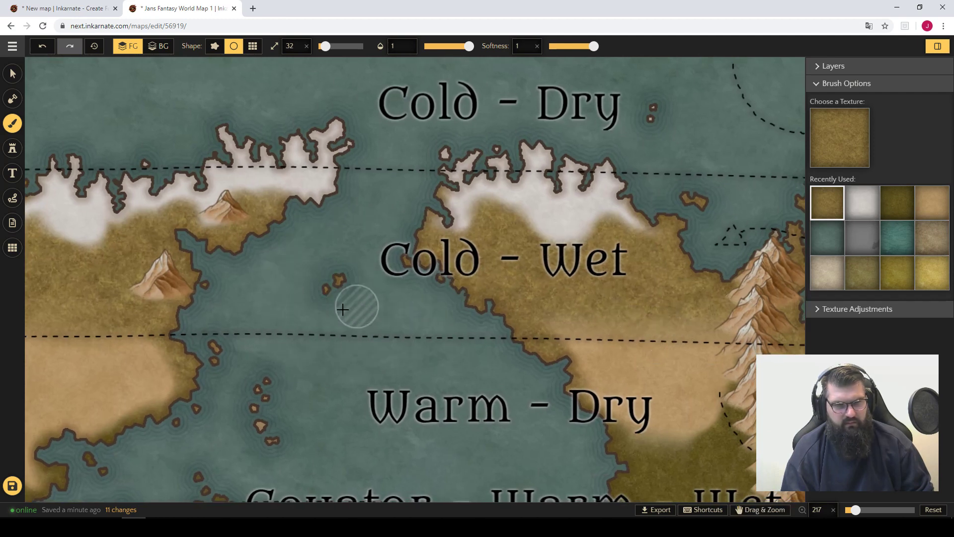
mouse_move(358, 305)
mouse_down()
mouse_move(594, 330)
mouse_move(591, 420)
mouse_move(578, 354)
mouse_move(606, 306)
mouse_move(607, 396)
mouse_up()
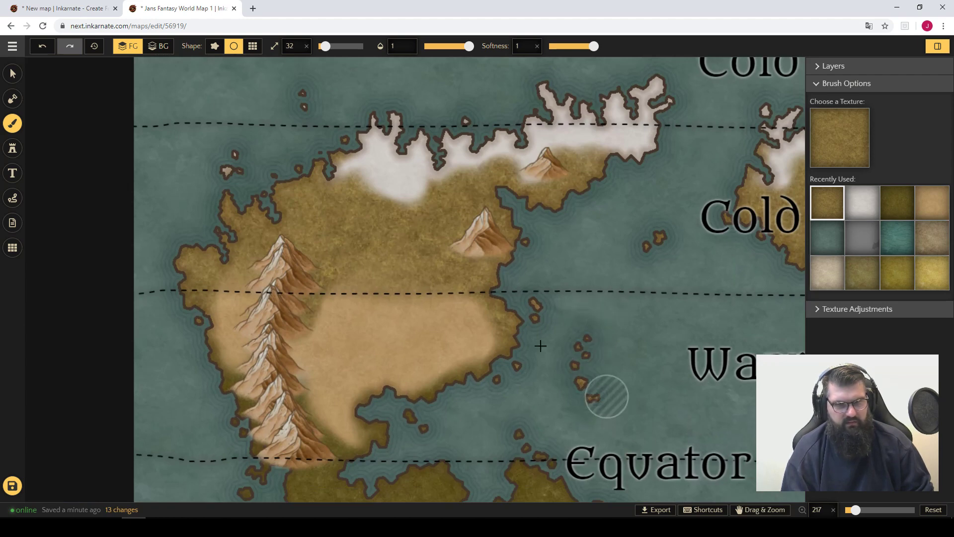
mouse_move(413, 238)
mouse_down()
mouse_move(568, 260)
mouse_move(246, 224)
mouse_move(136, 237)
mouse_move(304, 241)
mouse_up()
click(861, 202)
mouse_move(236, 201)
mouse_down()
mouse_move(322, 181)
mouse_move(244, 204)
mouse_up()
mouse_move(334, 188)
mouse_down()
mouse_move(241, 243)
mouse_move(370, 179)
mouse_move(389, 187)
mouse_move(358, 189)
mouse_move(275, 233)
mouse_move(274, 246)
mouse_move(238, 254)
mouse_up()
drag(323, 150, 338, 117)
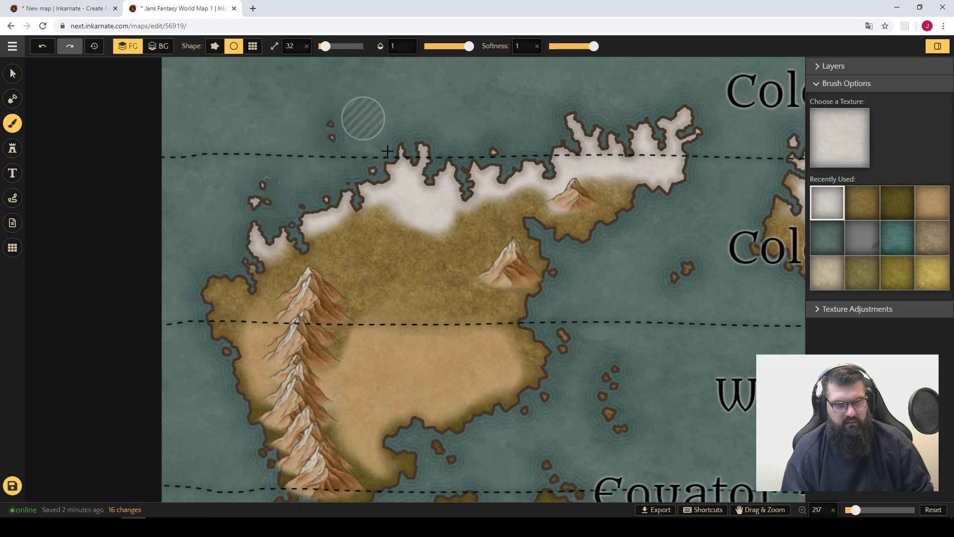
Step: Paint white up the coast east of the lone mountain on the southeastern landmass, above its white tail
key(space)
drag(458, 325, 336, 202)
drag(549, 336, 234, 223)
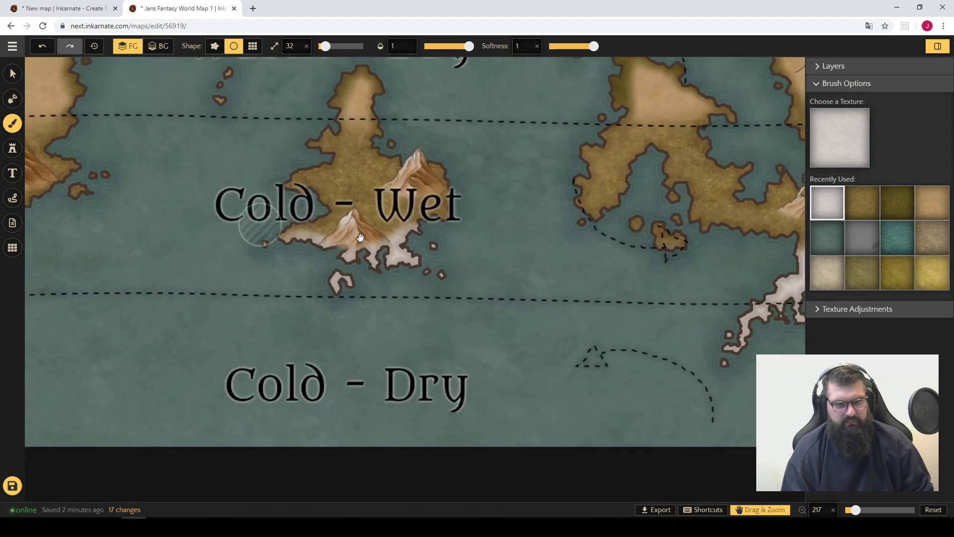
drag(631, 329, 392, 278)
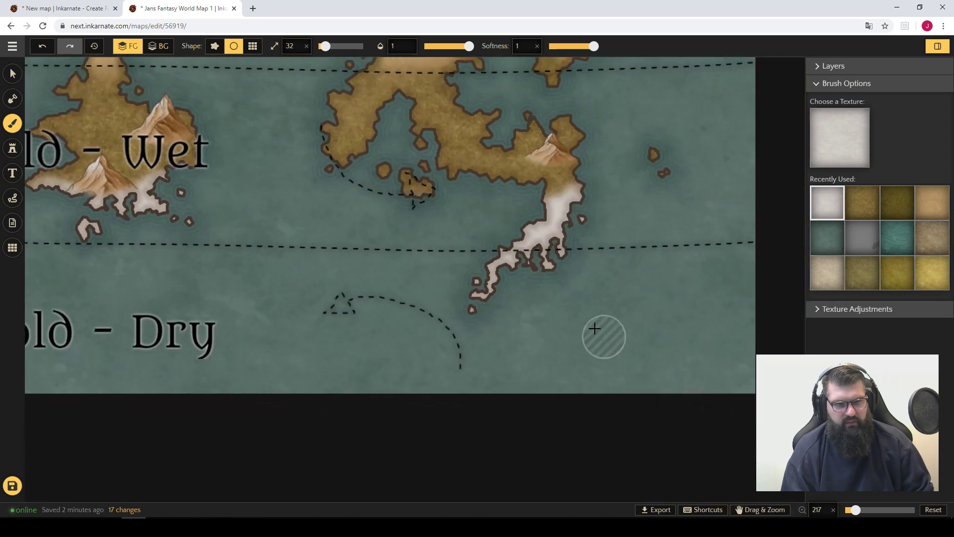
key(space)
mouse_move(244, 225)
mouse_down()
mouse_move(447, 290)
mouse_move(256, 259)
mouse_up()
drag(590, 232, 585, 149)
Step: Paint white on the south-central island's east coast beside its eastern mountain
key(space)
drag(269, 238, 487, 286)
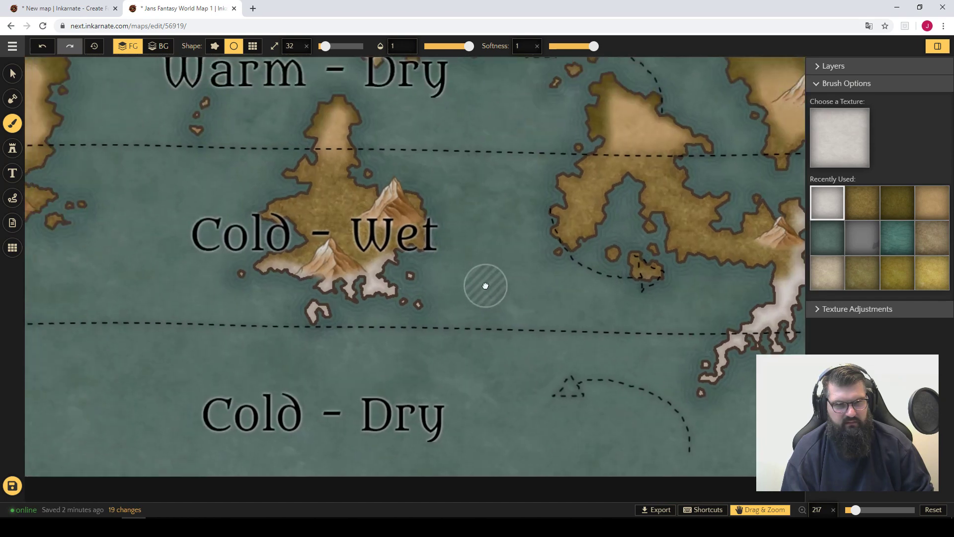
key(space)
drag(428, 271, 425, 242)
key(space)
drag(274, 296, 582, 296)
key(space)
key(space)
mouse_move(435, 255)
mouse_down()
mouse_move(60, 243)
mouse_move(354, 316)
mouse_up()
key(space)
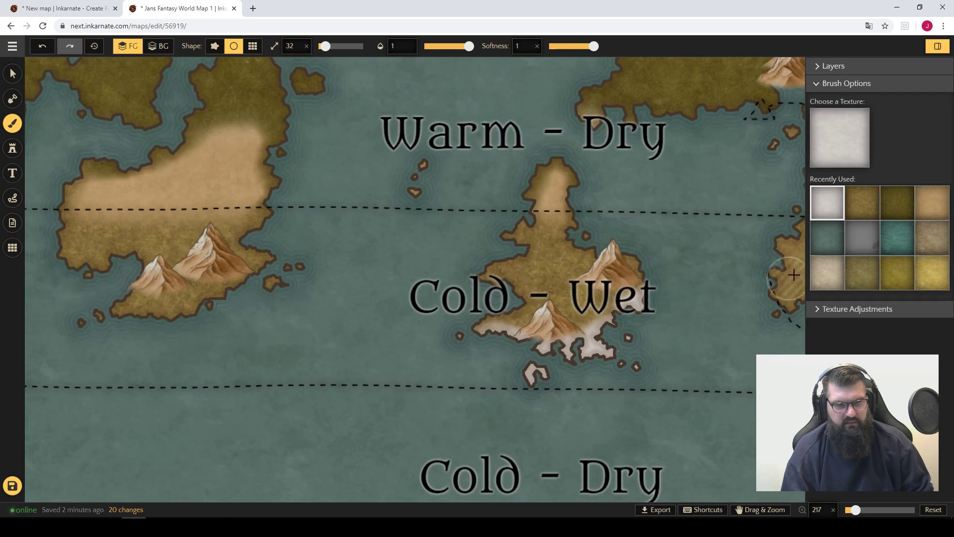
Step: Paint Grass 4 over the white on the south-central island's southwestern tip
key(space)
drag(427, 372, 89, 302)
key(space)
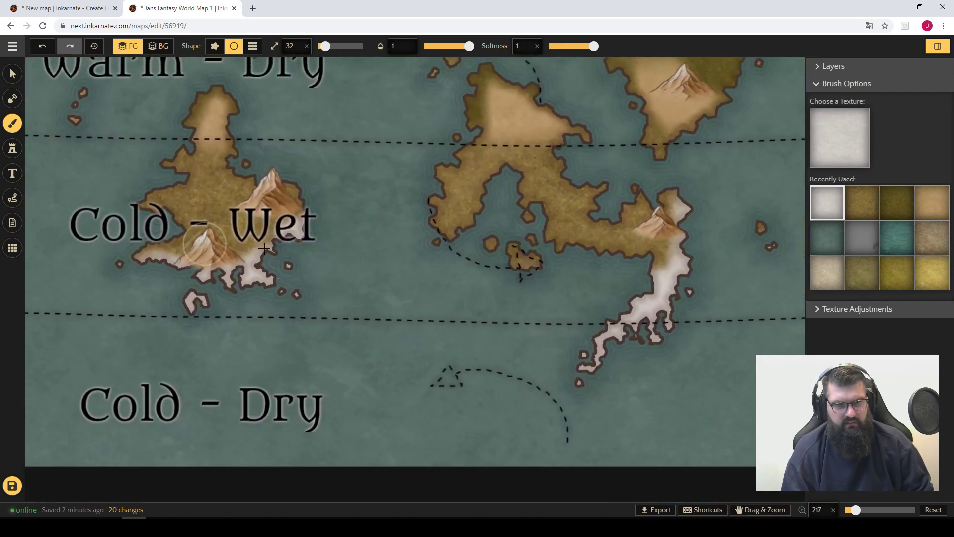
click(872, 205)
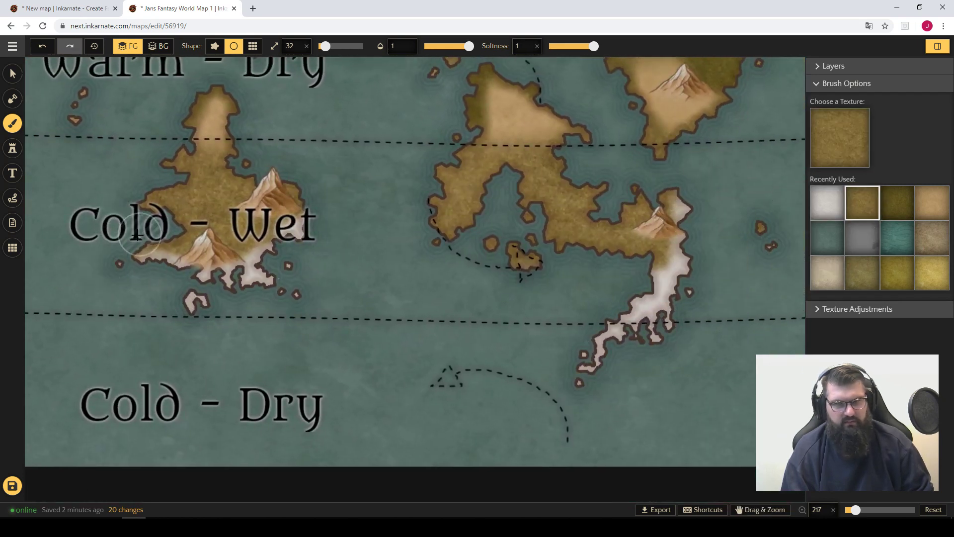
Step: Delete the "Warm - Dry" text label north of the equator
scroll(405, 276, down, 8)
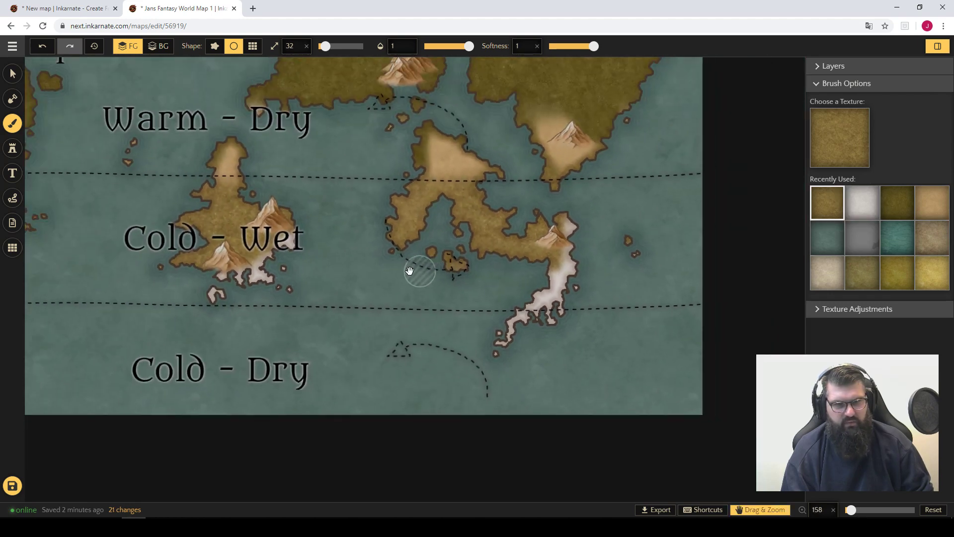
key(space)
mouse_move(343, 278)
mouse_down()
mouse_move(502, 343)
mouse_move(441, 320)
mouse_move(405, 341)
mouse_up()
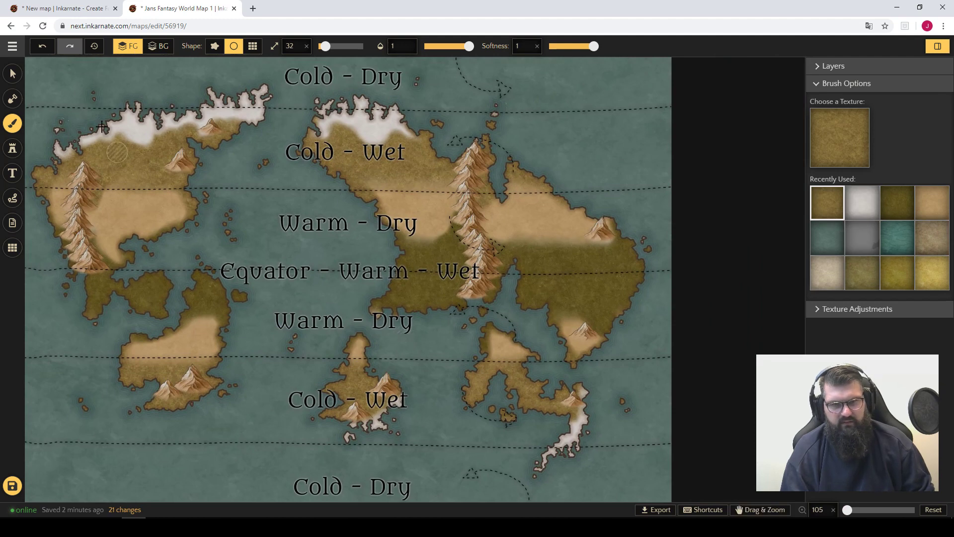
click(12, 74)
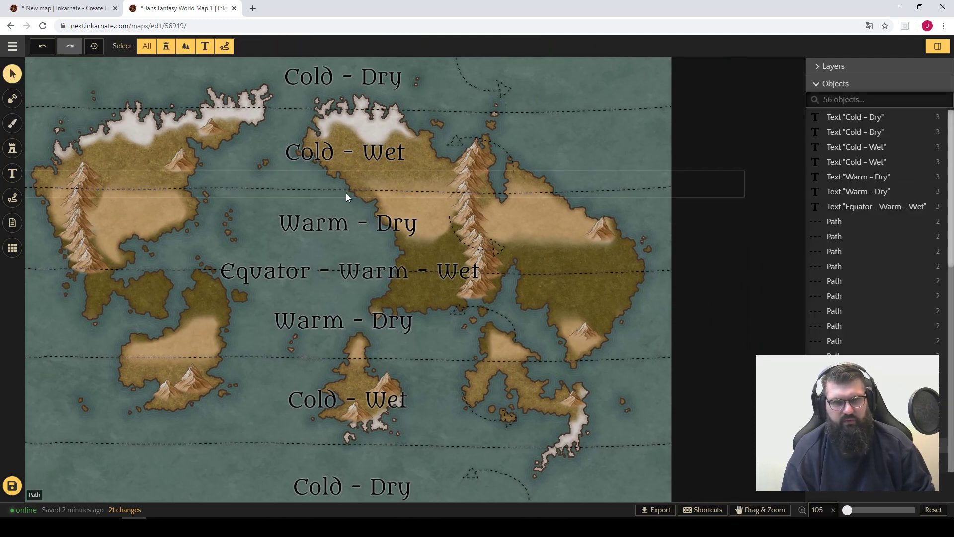
click(349, 228)
key(Delete)
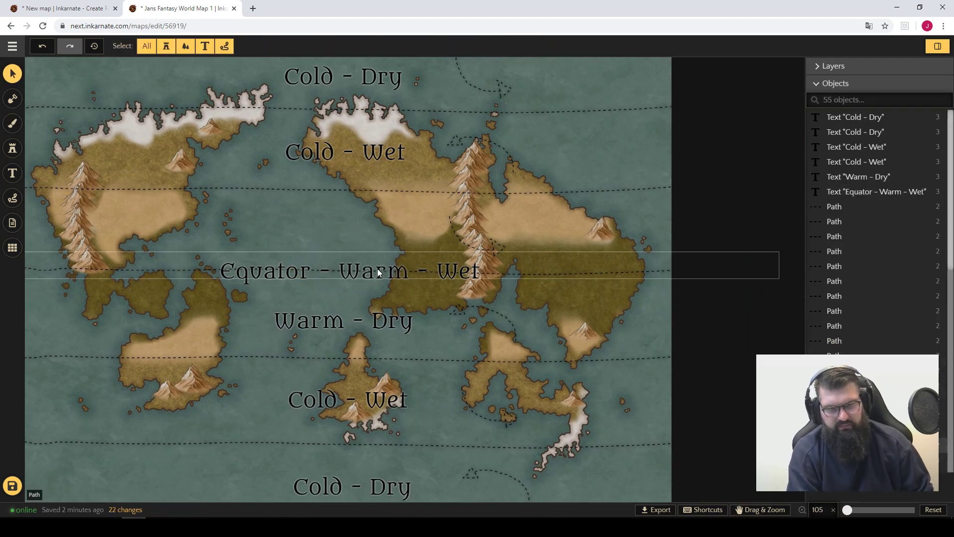
Step: Nudge the dashed equator path slightly south and deselect it
click(377, 268)
mouse_move(377, 269)
mouse_down()
mouse_move(375, 246)
mouse_move(376, 273)
mouse_up()
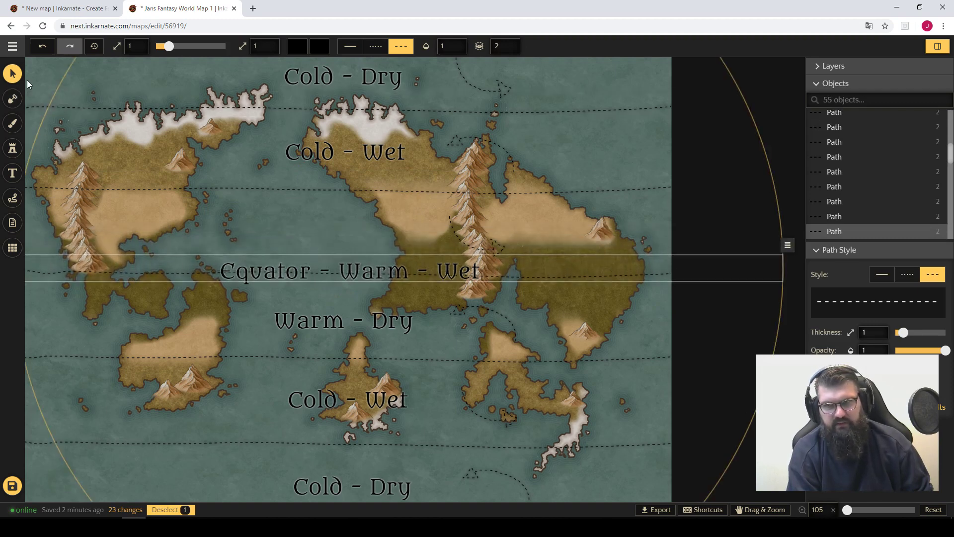
click(48, 75)
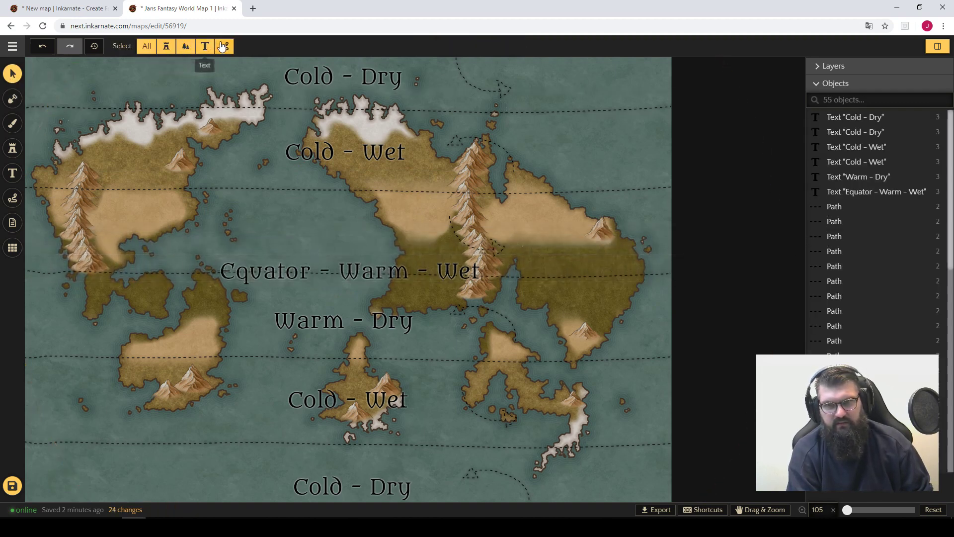
Step: Delete all remaining climate text labels from the map and save it
click(184, 46)
click(204, 46)
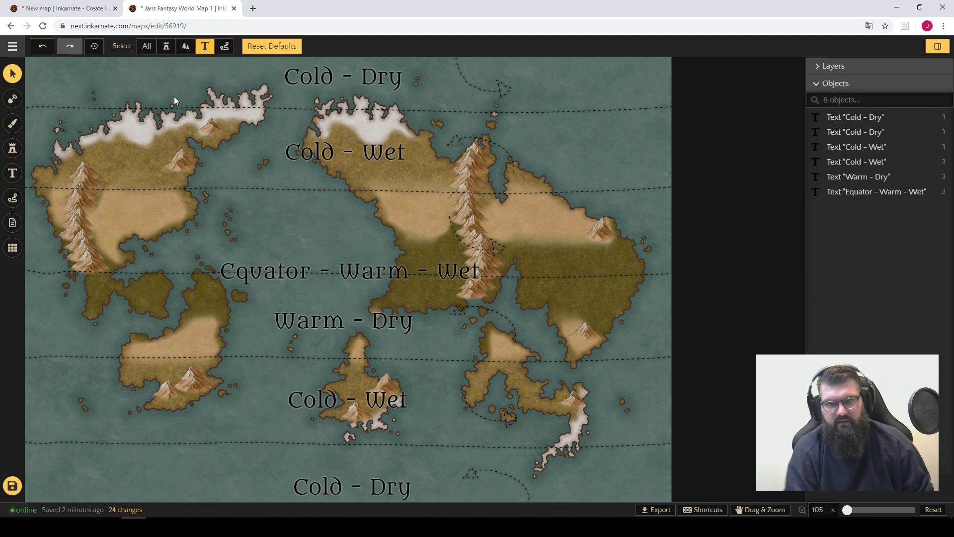
key(ctrl+a)
key(Delete)
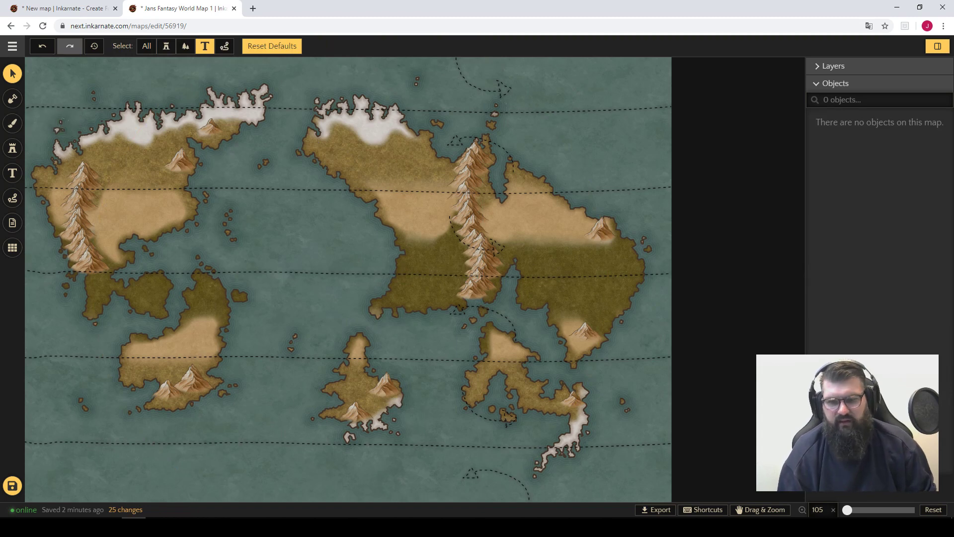
click(12, 485)
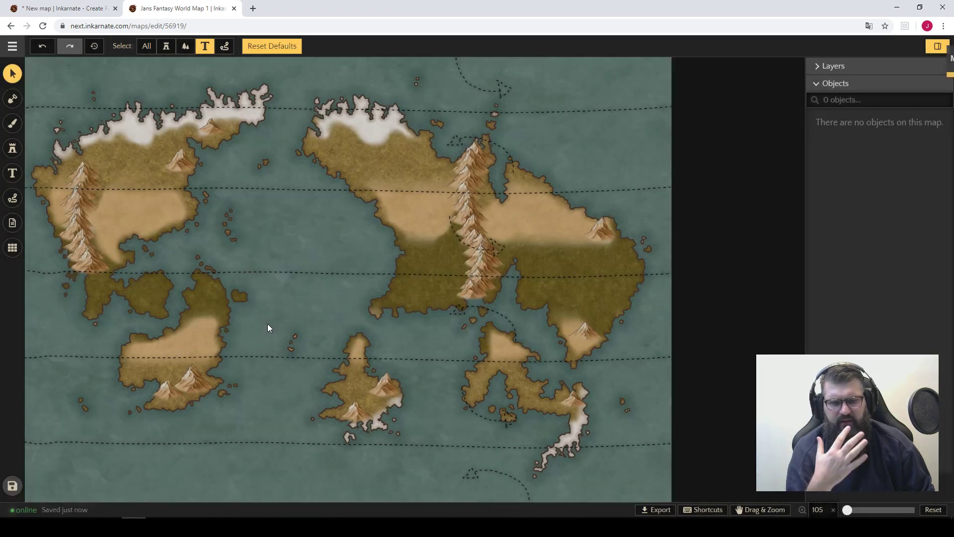
Step: Try to carve a thin river beside the western continent's southern mountains by subtracting land with a round size 1 mask brush
scroll(166, 215, up, 10)
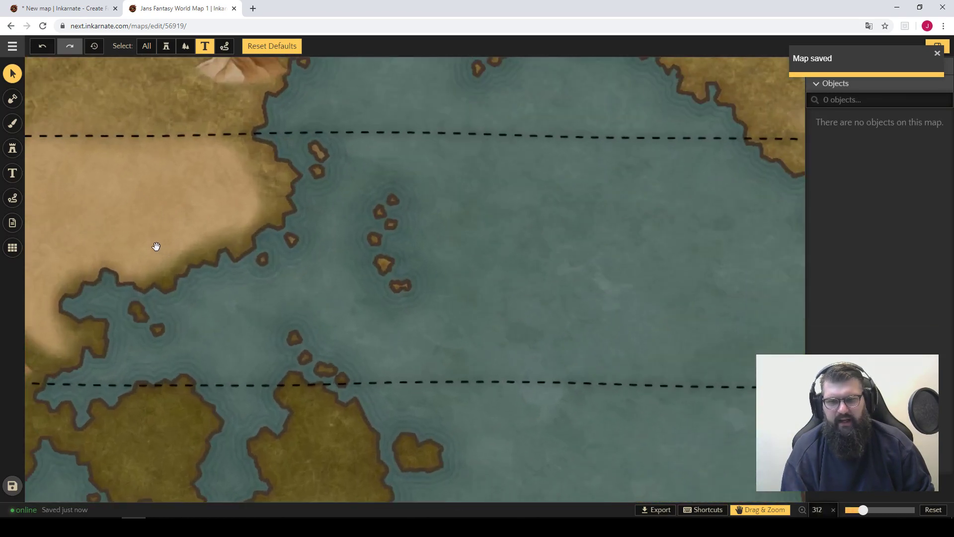
drag(157, 247, 309, 279)
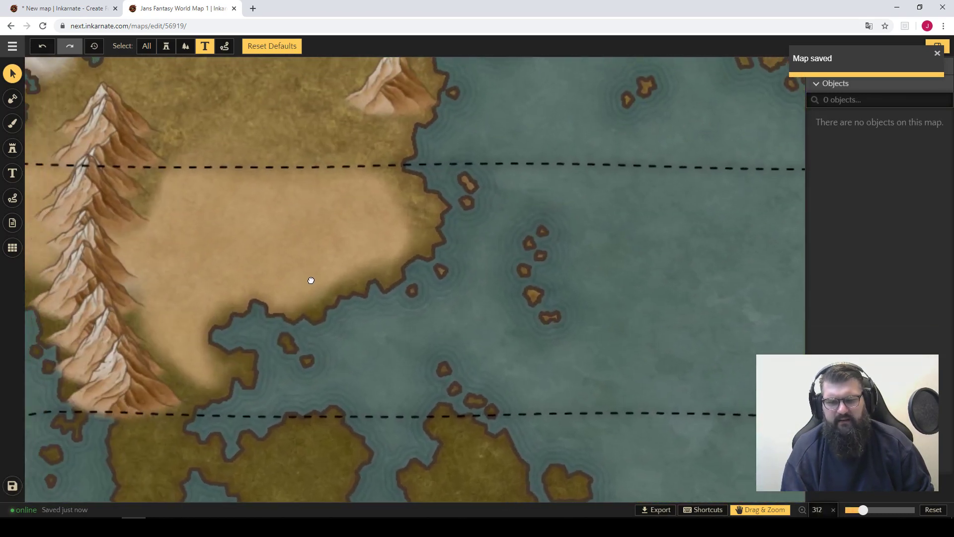
click(16, 101)
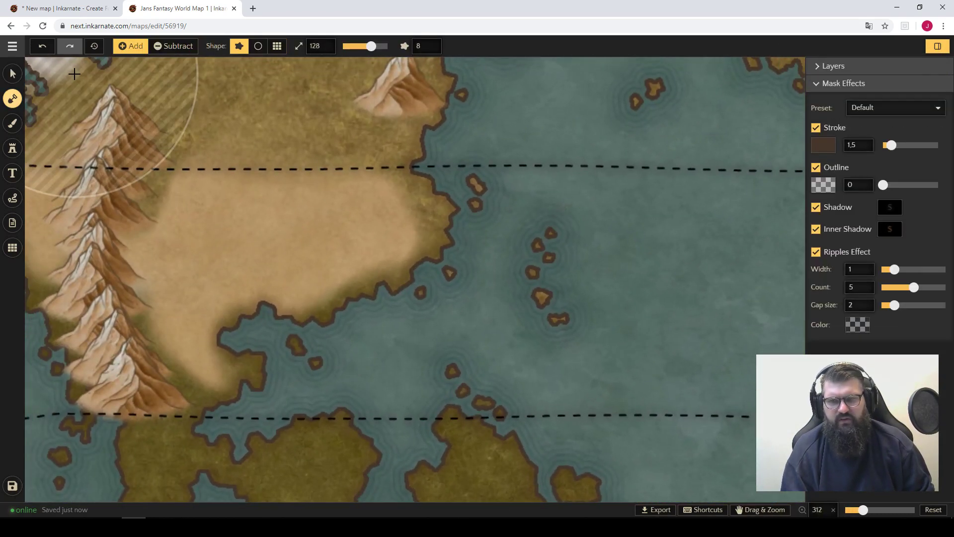
click(258, 46)
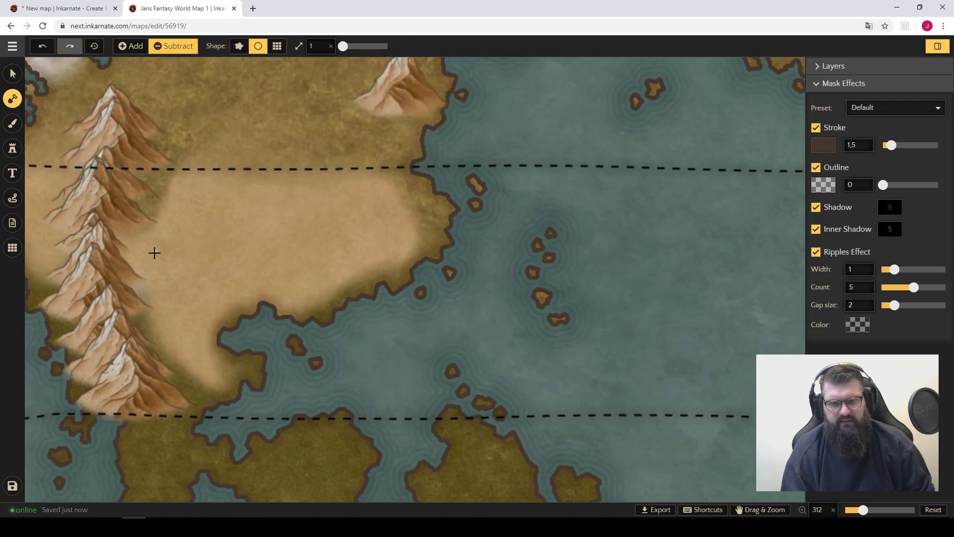
key(space)
drag(259, 204, 358, 178)
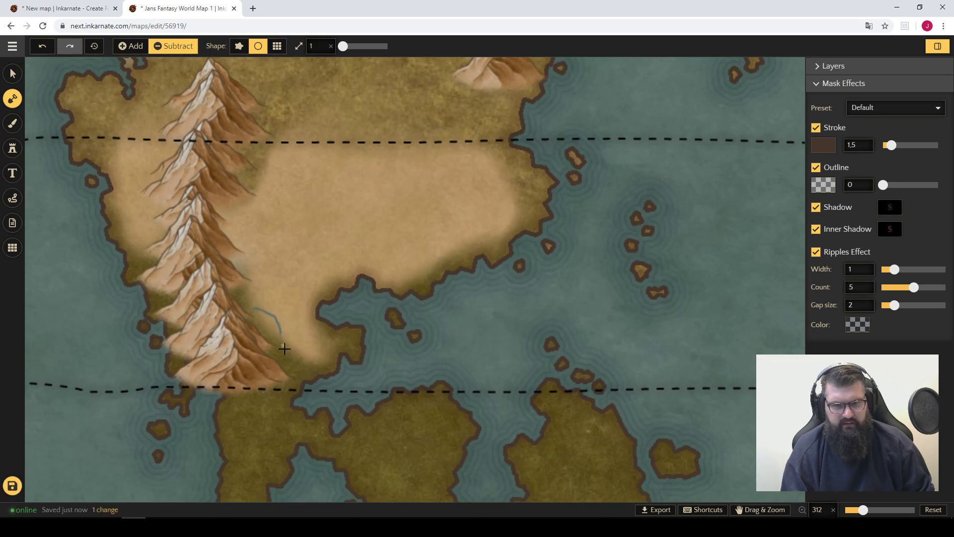
drag(336, 375, 337, 374)
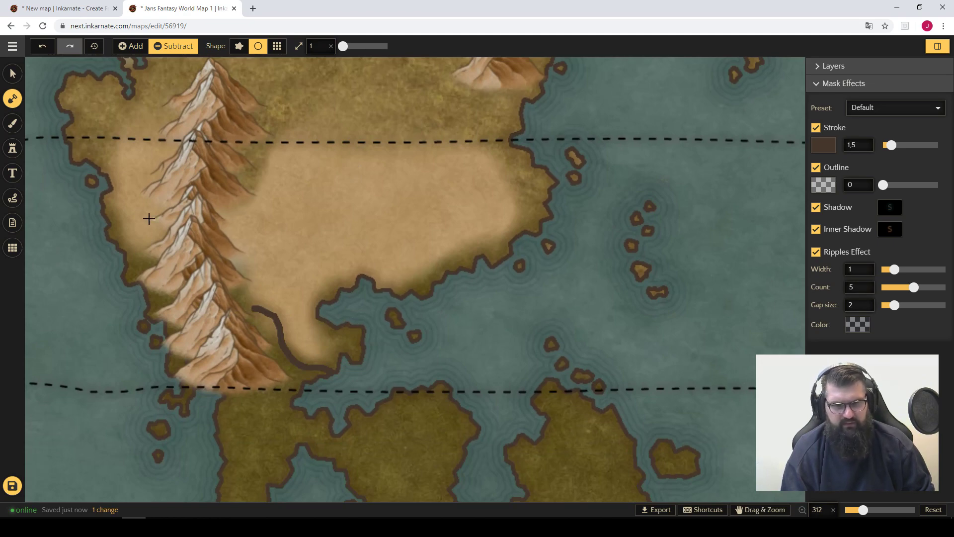
key(ctrl+z)
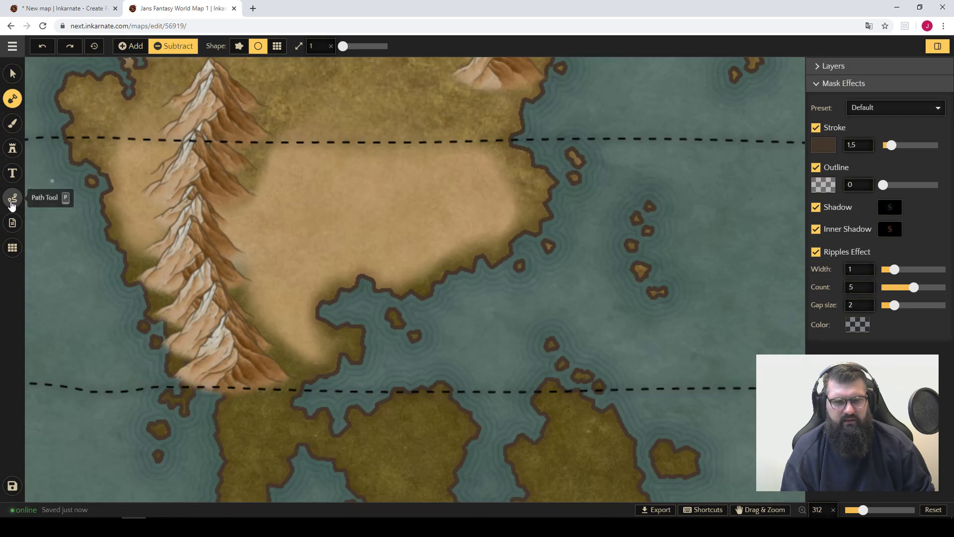
Step: Set the Path tool's line style to solid
click(13, 199)
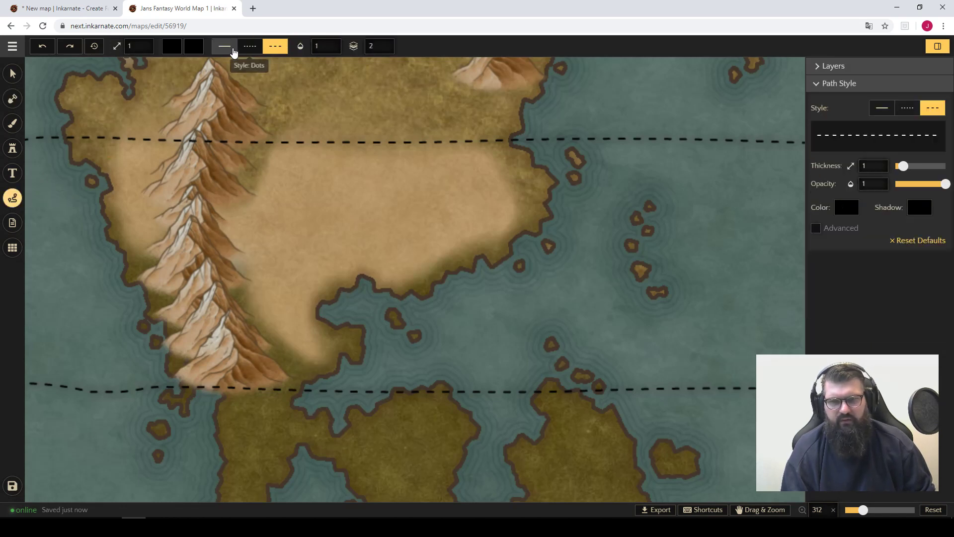
click(224, 47)
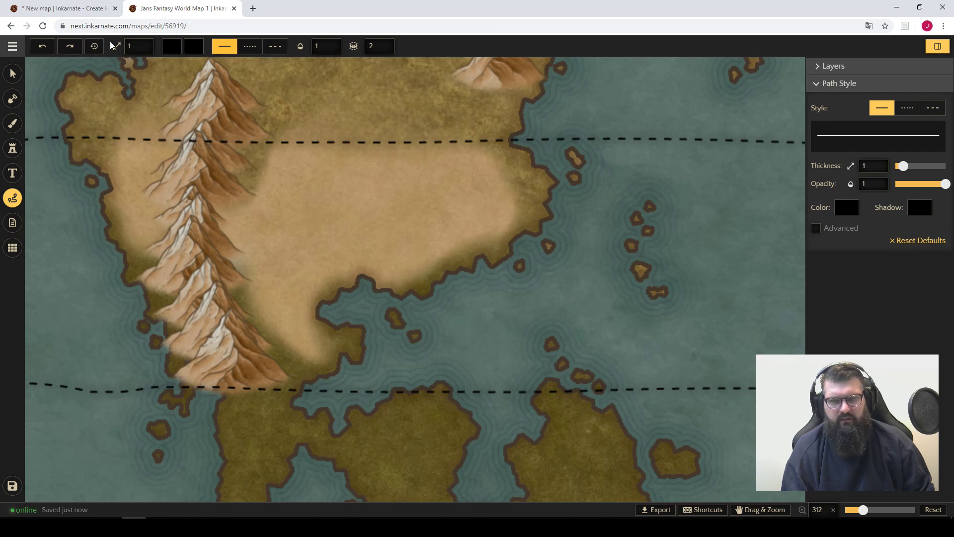
Step: Try to paint a river on the western continent with the sea texture at brush size 1 and opacity 0.1
click(13, 124)
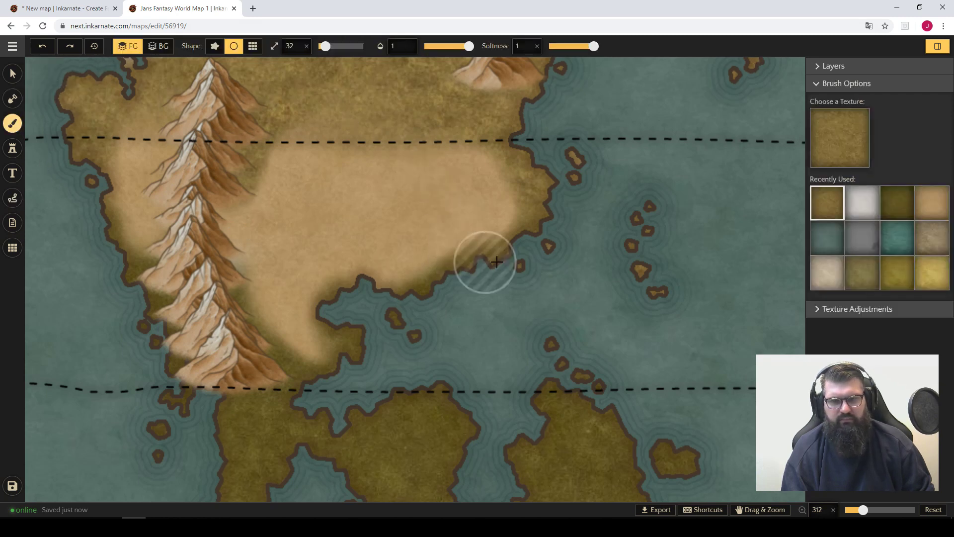
click(828, 237)
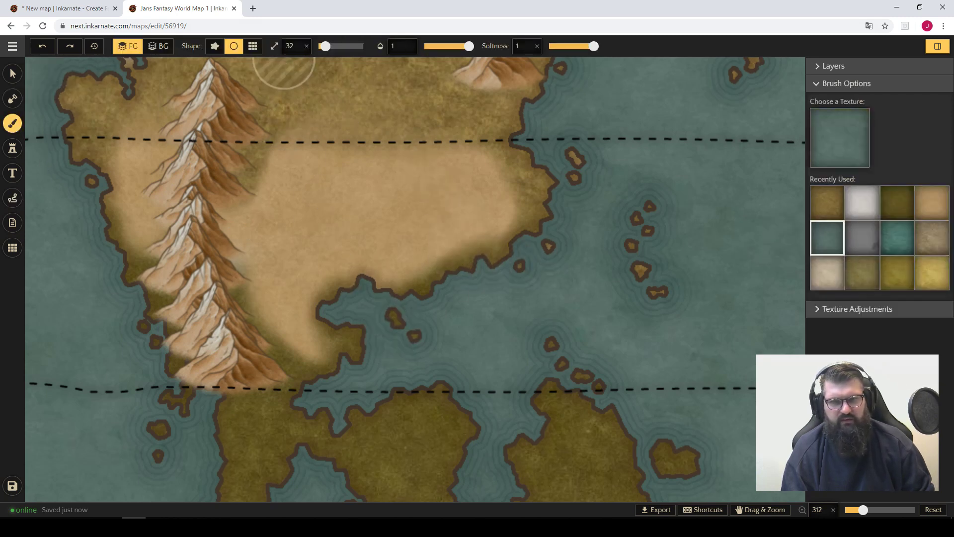
drag(440, 50, 423, 49)
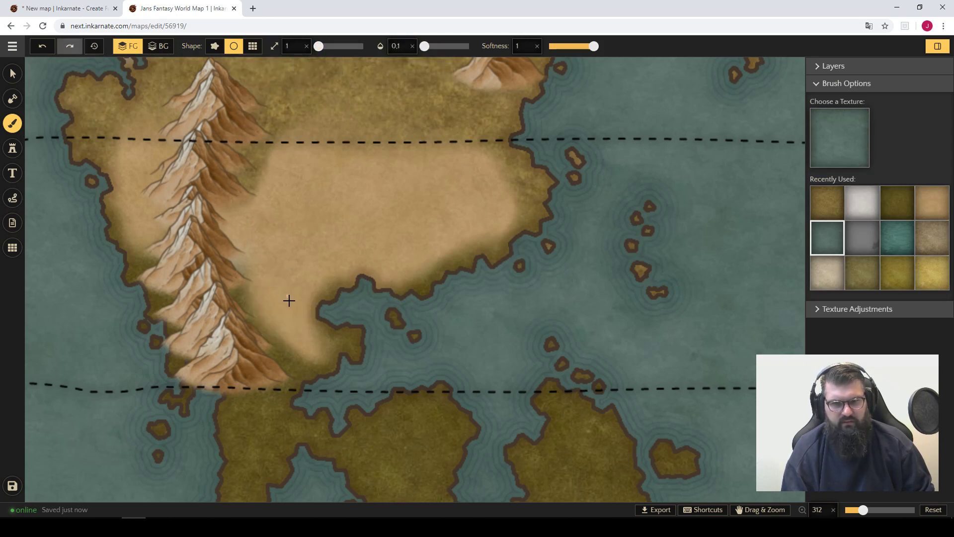
key(ctrl+z)
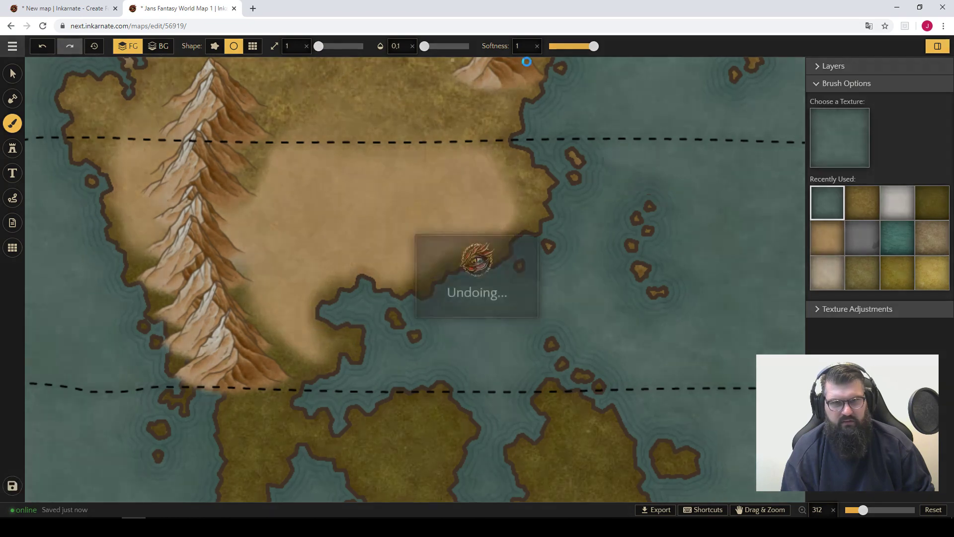
Step: Try to paint branching rivers east of the western mountain range with the sea texture at opacity 1 and softness 0
drag(450, 51, 473, 49)
drag(558, 48, 547, 48)
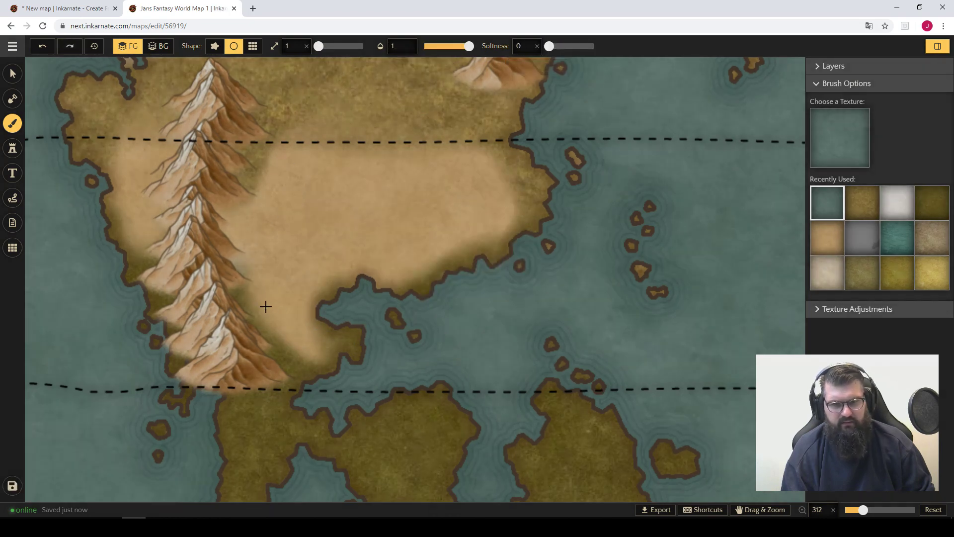
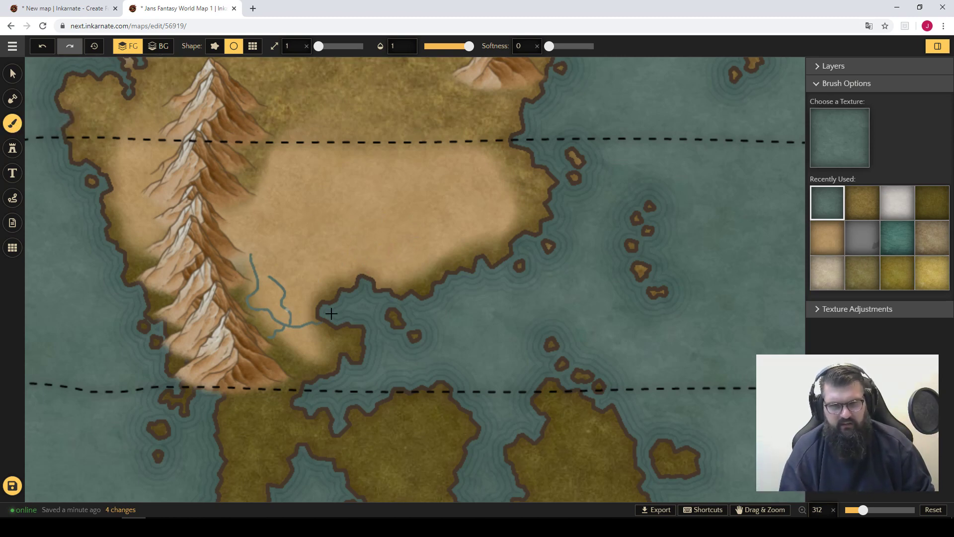
key(ctrl+z)
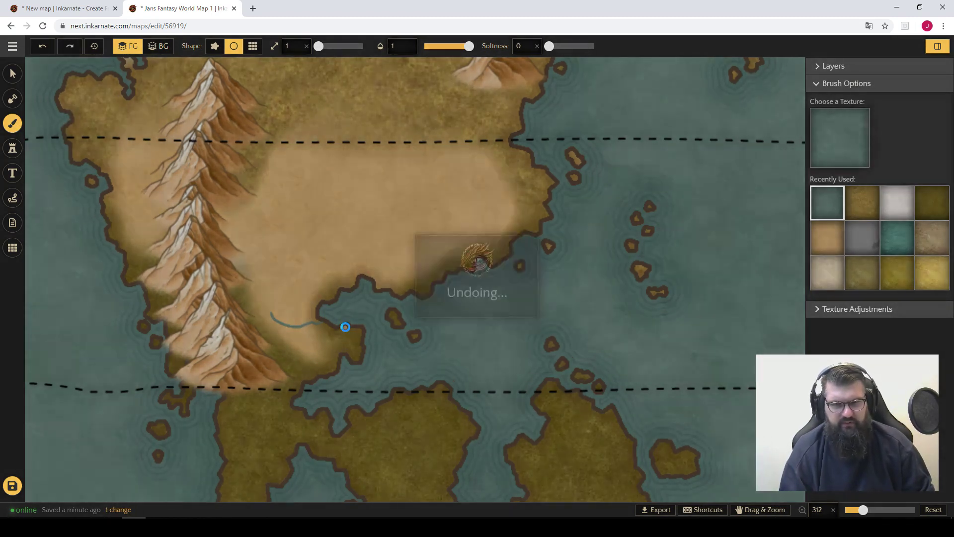
Step: Draw a short curved river path in blue-grey 546D77 across the bay on the western continent's south coast
key(space)
drag(345, 327, 403, 301)
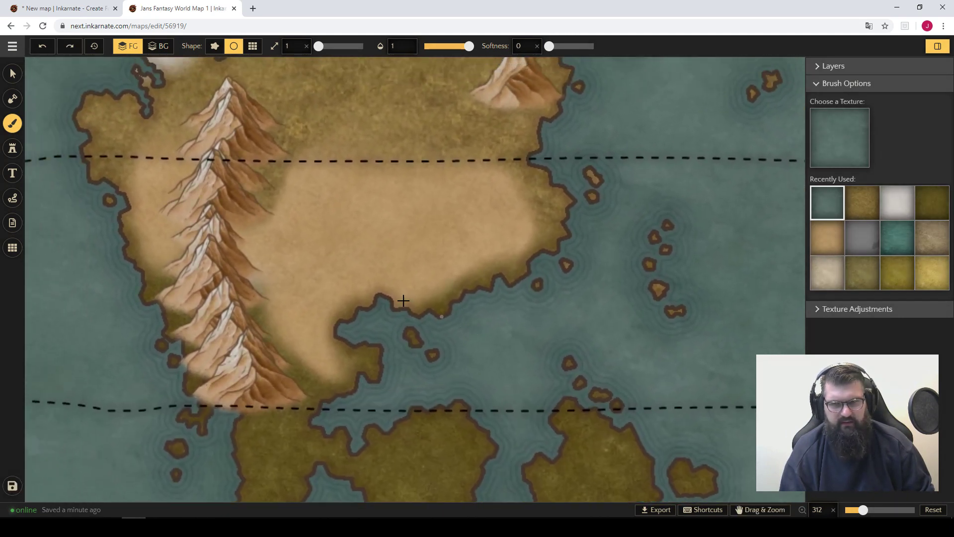
click(14, 199)
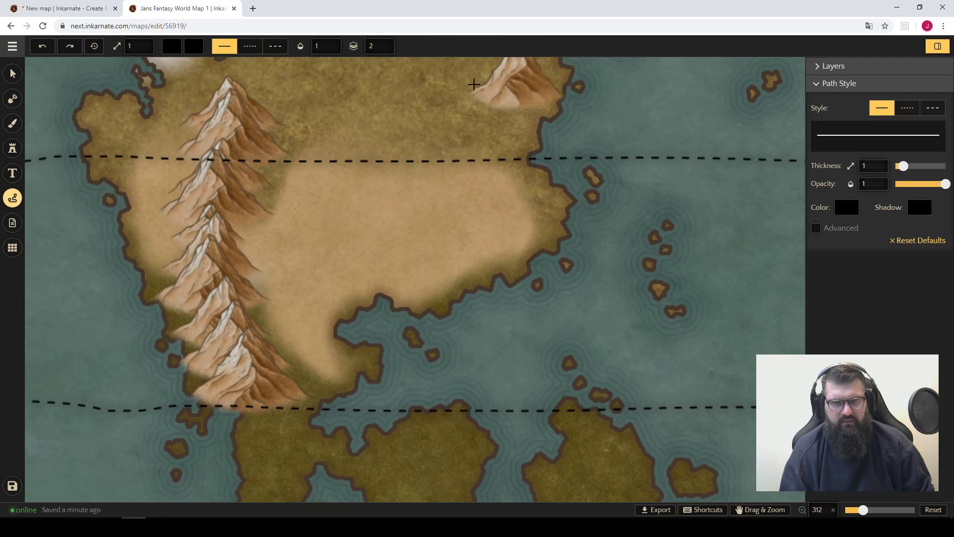
click(847, 209)
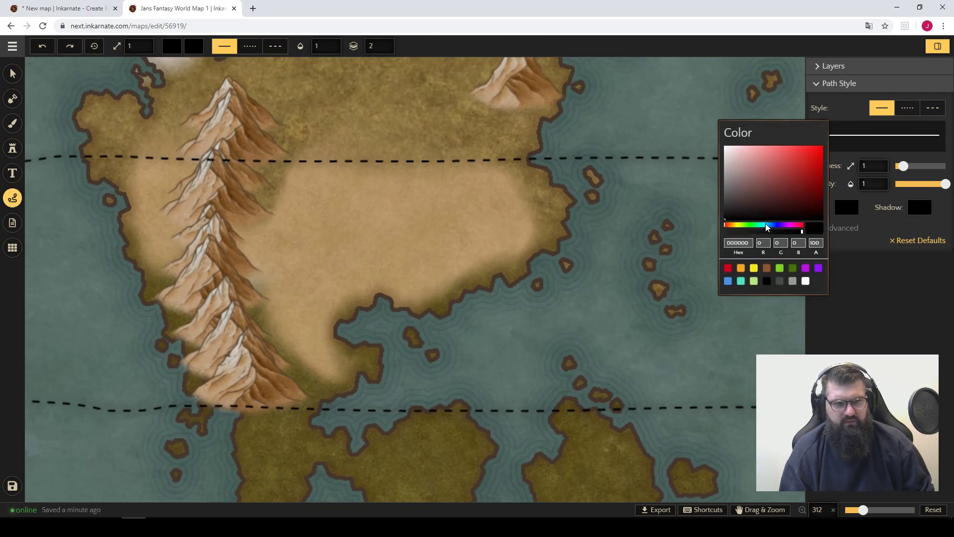
mouse_move(767, 226)
mouse_down()
mouse_move(782, 225)
mouse_move(768, 225)
mouse_up()
click(759, 188)
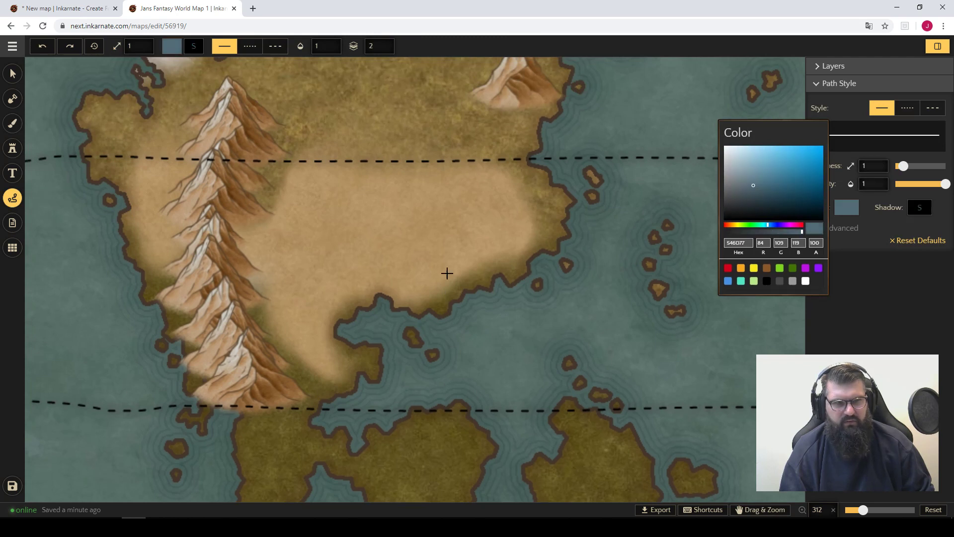
click(296, 304)
drag(365, 322, 391, 329)
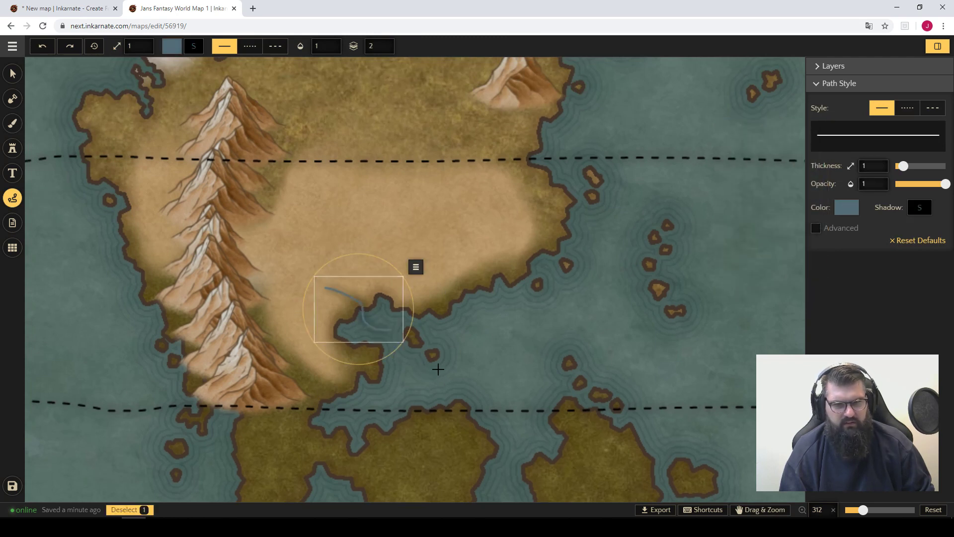
Step: Recolour the river path to 566F6C and move it north onto the sandy area east of the western mountain range
click(846, 215)
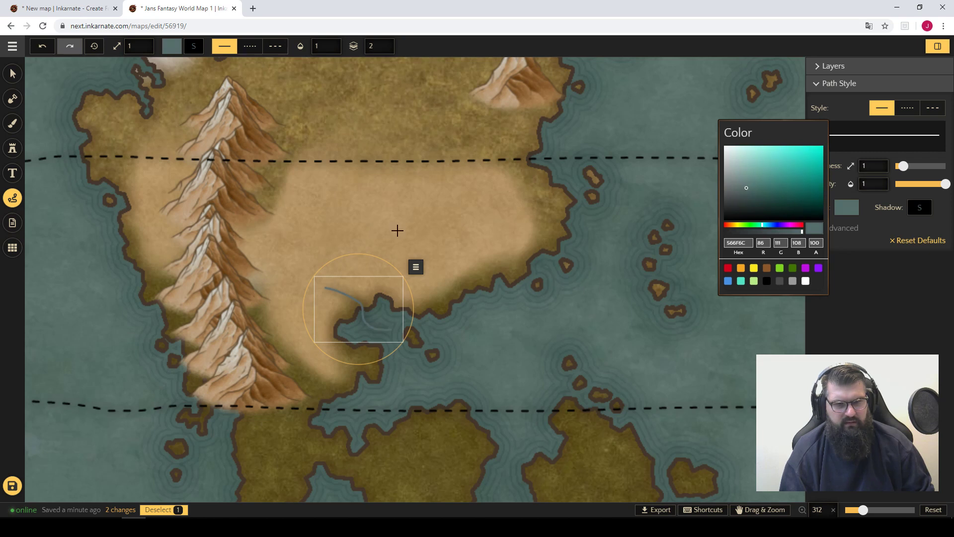
click(13, 74)
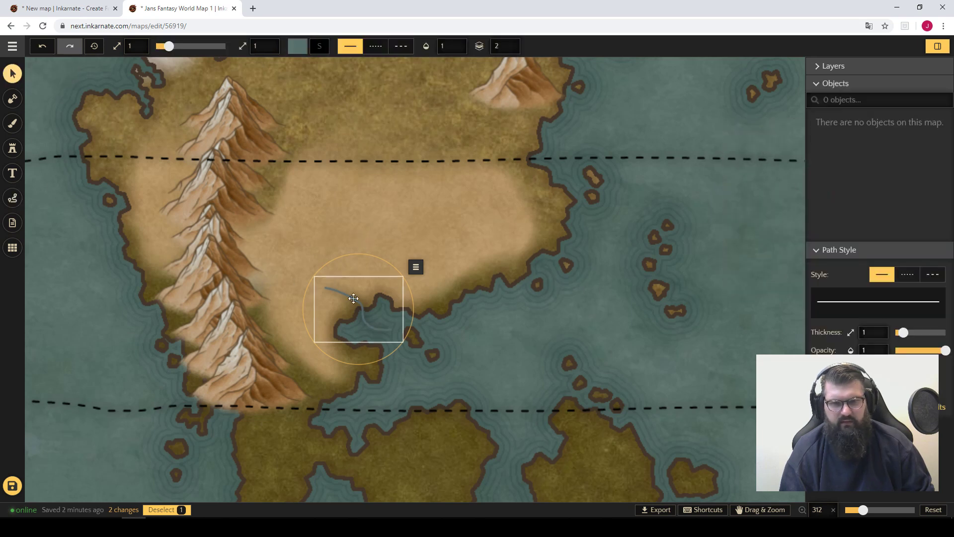
drag(362, 301, 328, 222)
Step: Examine the mountain ranges, coastlines and climate bands of the western and eastern continents for places where rivers could run
key(space)
drag(586, 175, 394, 270)
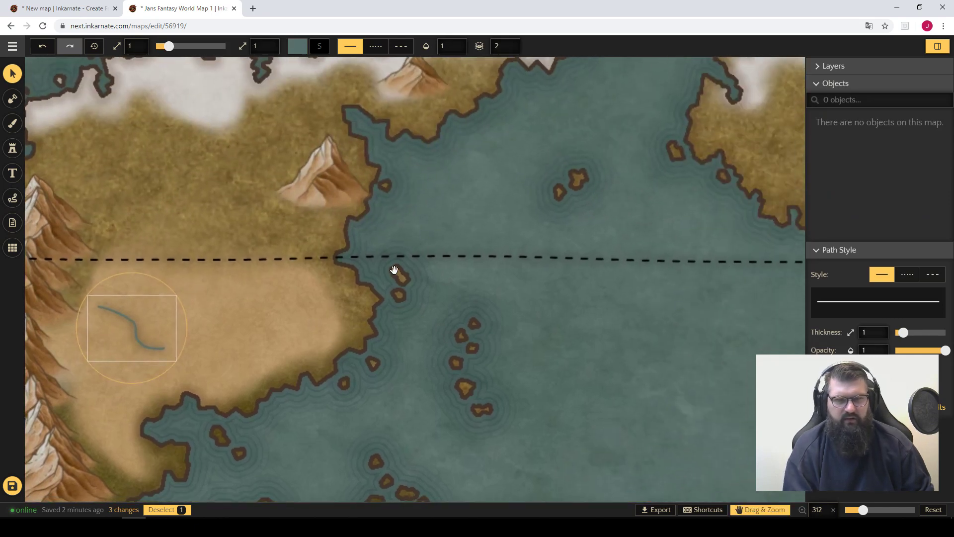
scroll(395, 229, down, 5)
drag(550, 295, 239, 209)
scroll(326, 222, up, 3)
scroll(393, 234, up, 8)
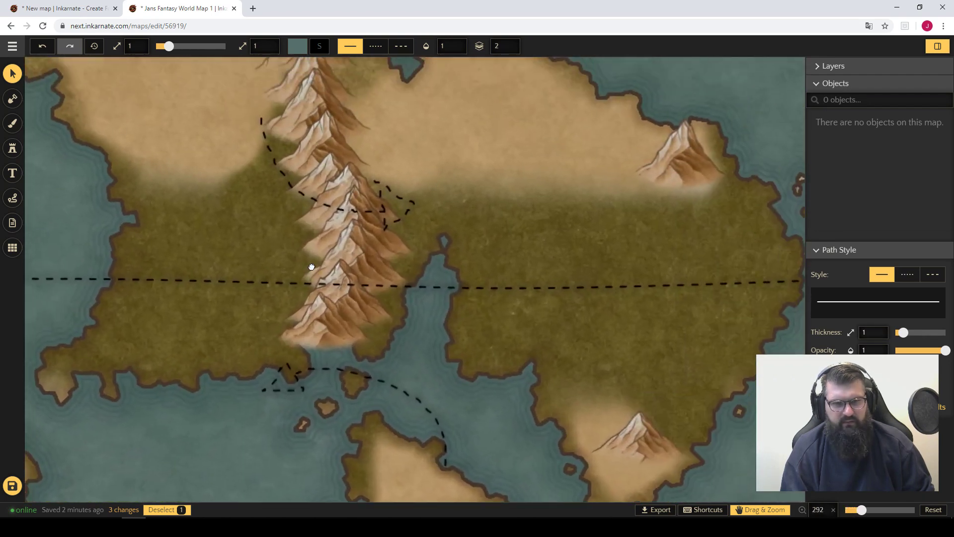
drag(312, 267, 290, 252)
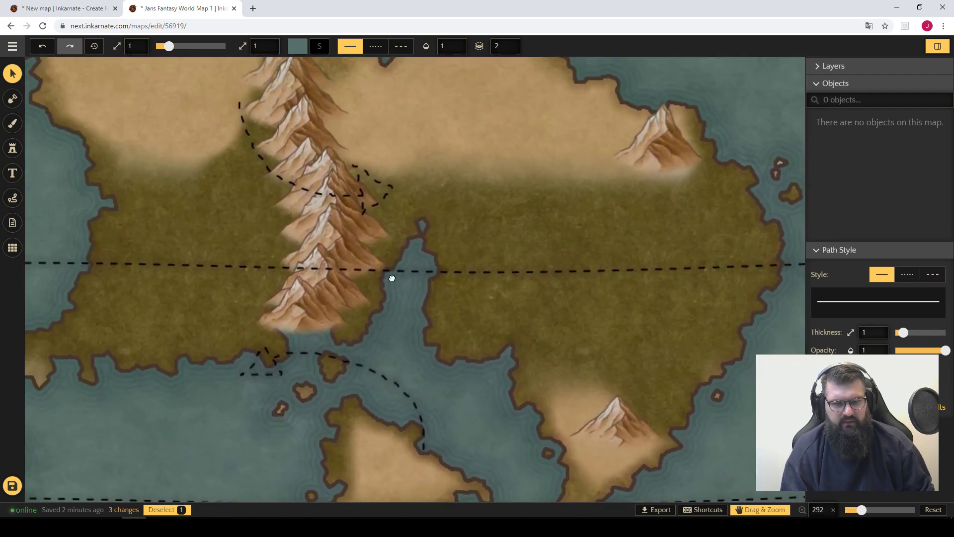
drag(392, 277, 621, 329)
drag(312, 249, 684, 295)
drag(398, 254, 745, 232)
drag(521, 227, 641, 221)
drag(578, 241, 535, 361)
drag(535, 316, 471, 260)
scroll(471, 260, down, 4)
scroll(471, 260, down, 9)
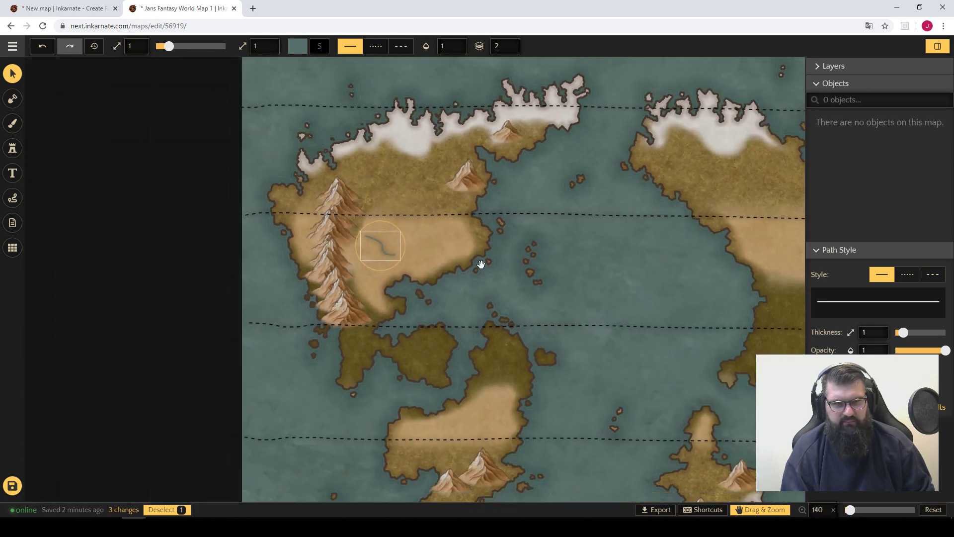
drag(509, 288, 509, 292)
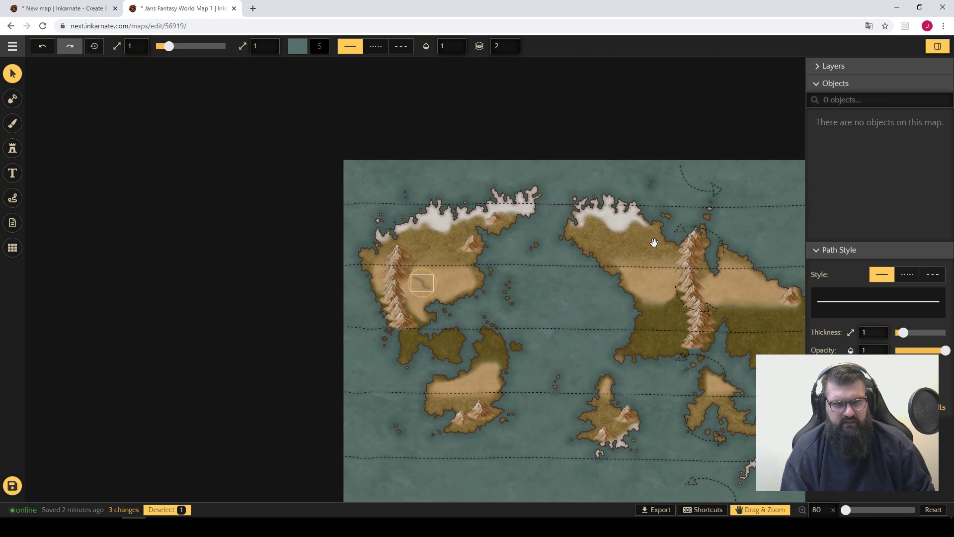
drag(743, 263, 549, 253)
scroll(515, 244, up, 7)
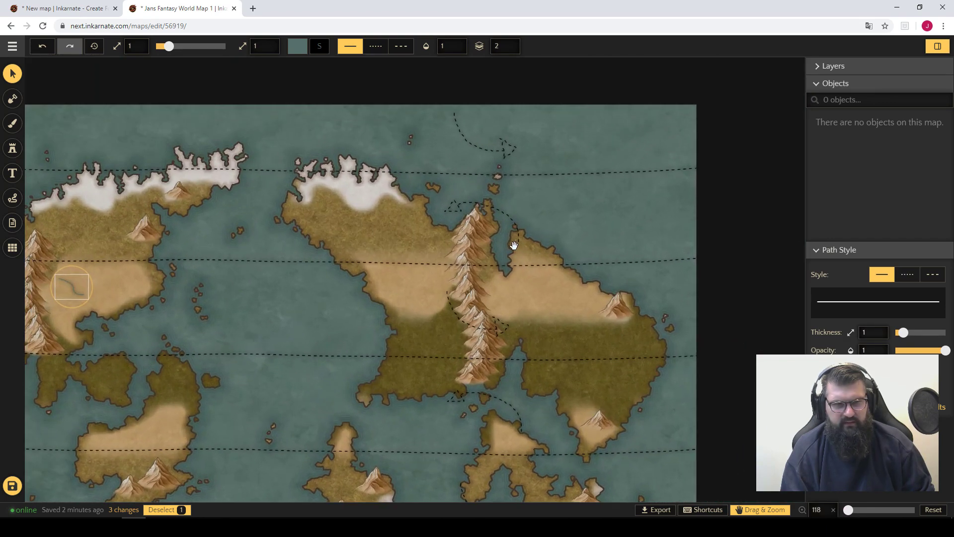
scroll(514, 240, up, 5)
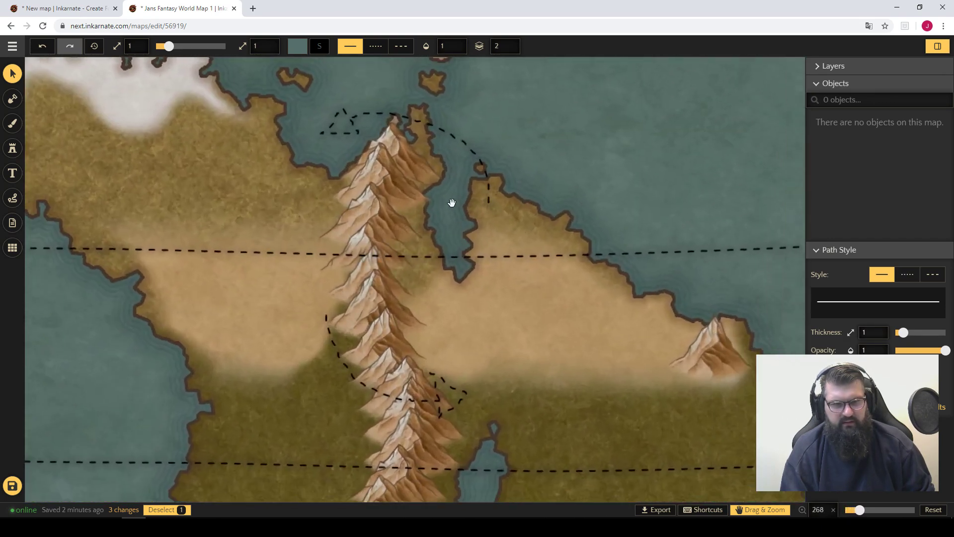
drag(535, 220, 470, 197)
key(space)
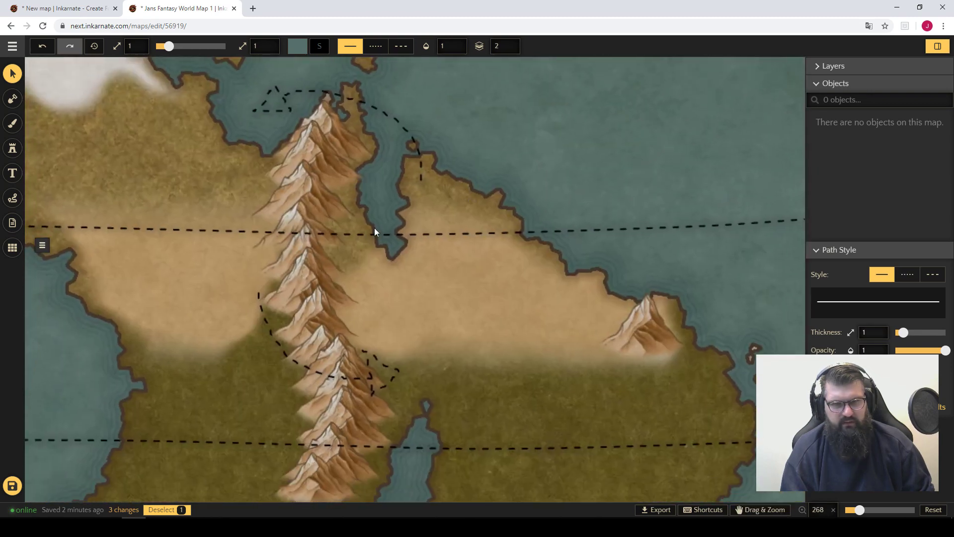
key(space)
drag(462, 369, 466, 168)
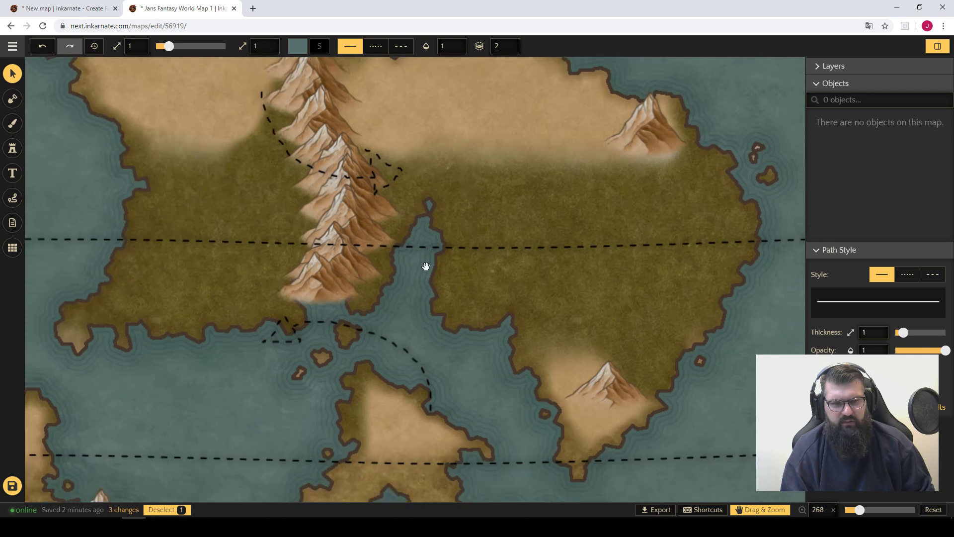
Step: Draw two thin blue river tributaries with the Path tool, running from the southern mountain range's western slope to a shared meeting point
drag(249, 379, 330, 388)
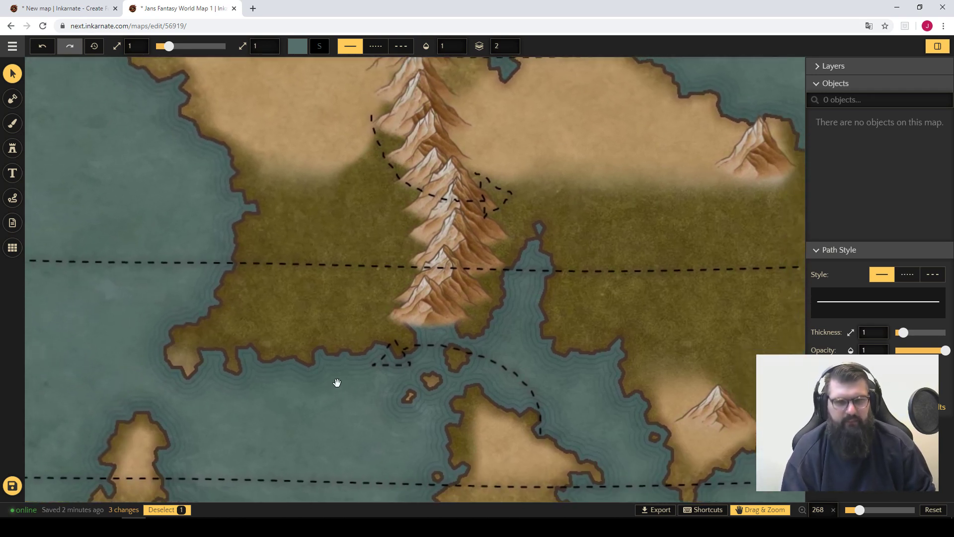
scroll(333, 380, down, 1)
drag(328, 375, 272, 384)
key(space)
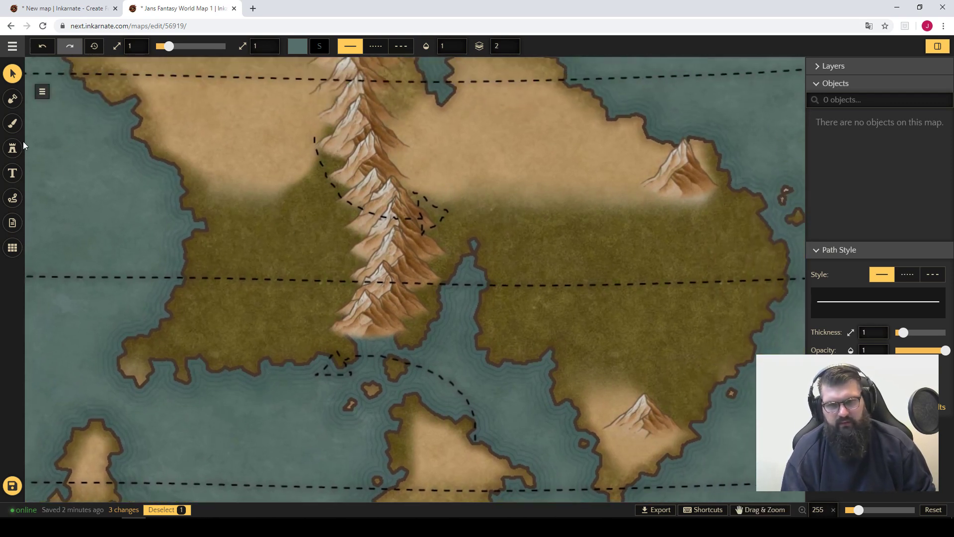
click(13, 123)
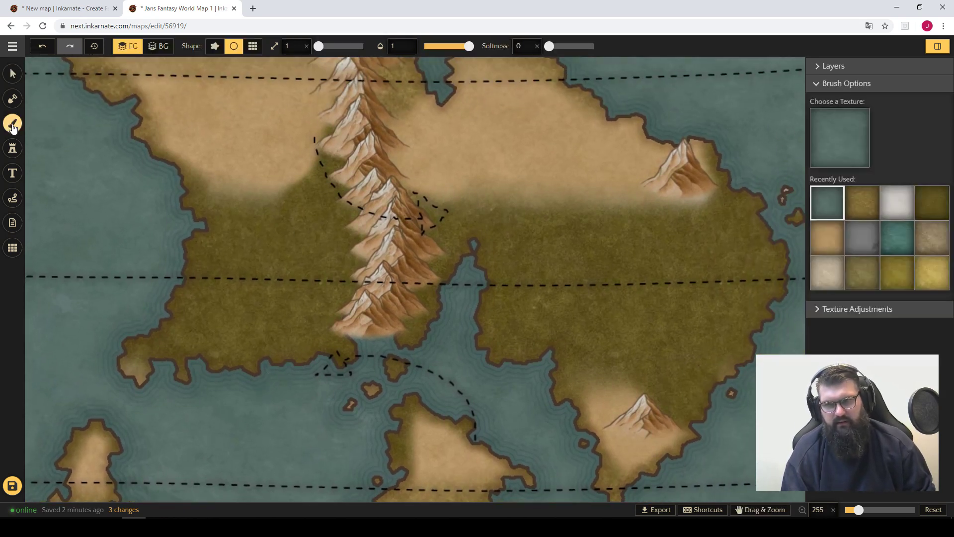
click(13, 173)
click(12, 198)
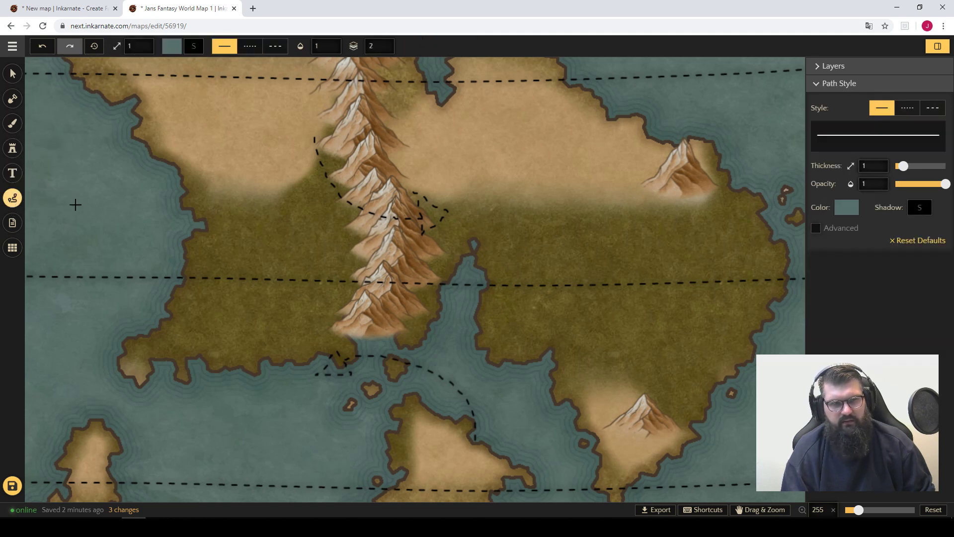
drag(299, 243, 373, 254)
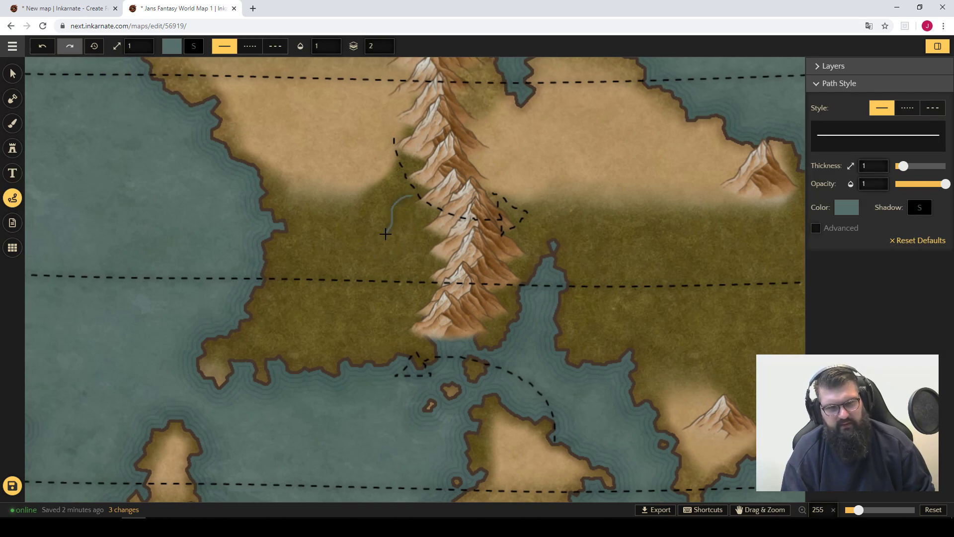
drag(385, 233, 385, 235)
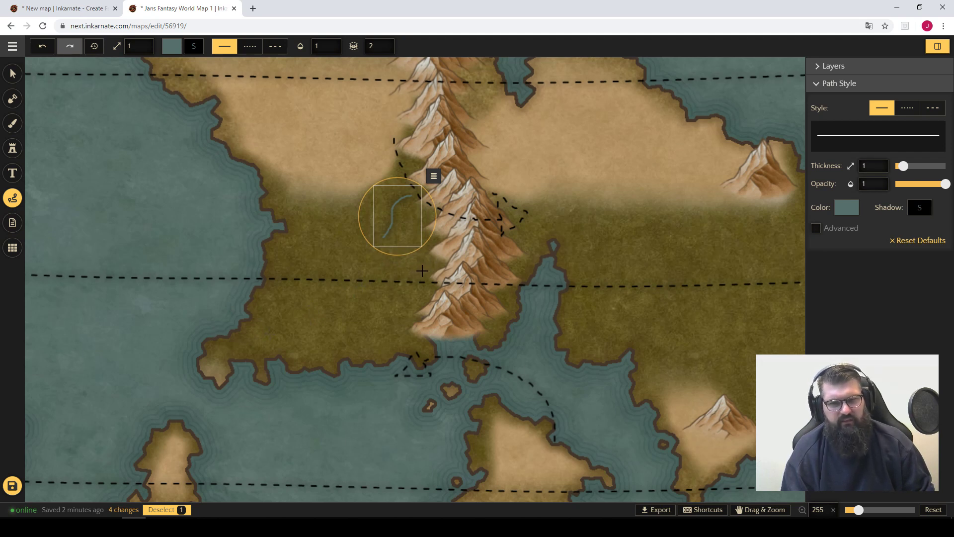
drag(430, 266, 421, 267)
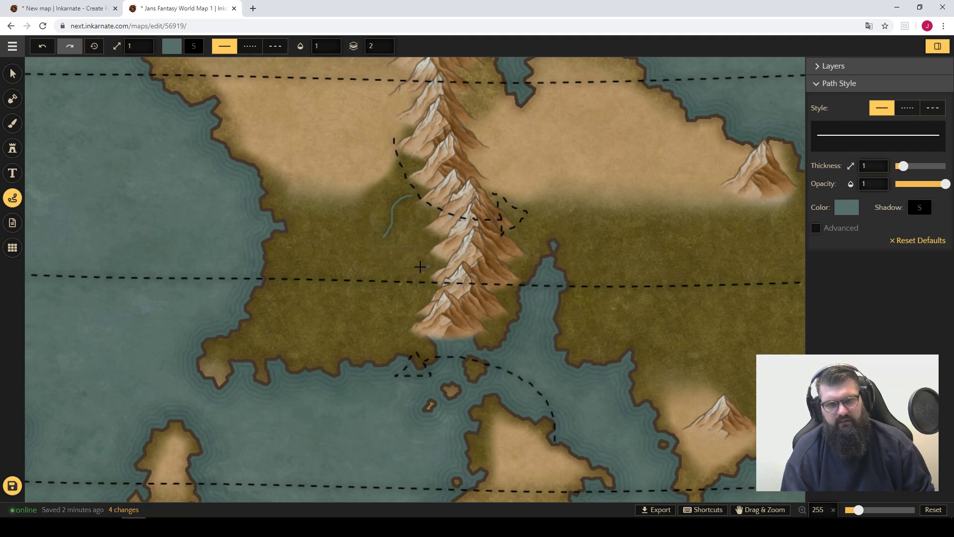
drag(383, 239, 383, 239)
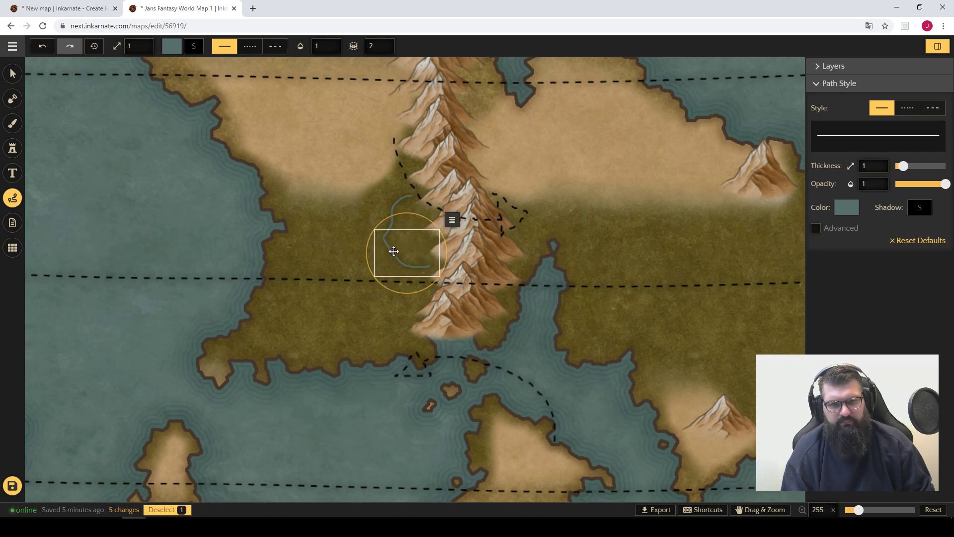
Step: Draw a third tributary from the range's southern end and a main river linking the tributaries to the continent's west coast
click(350, 239)
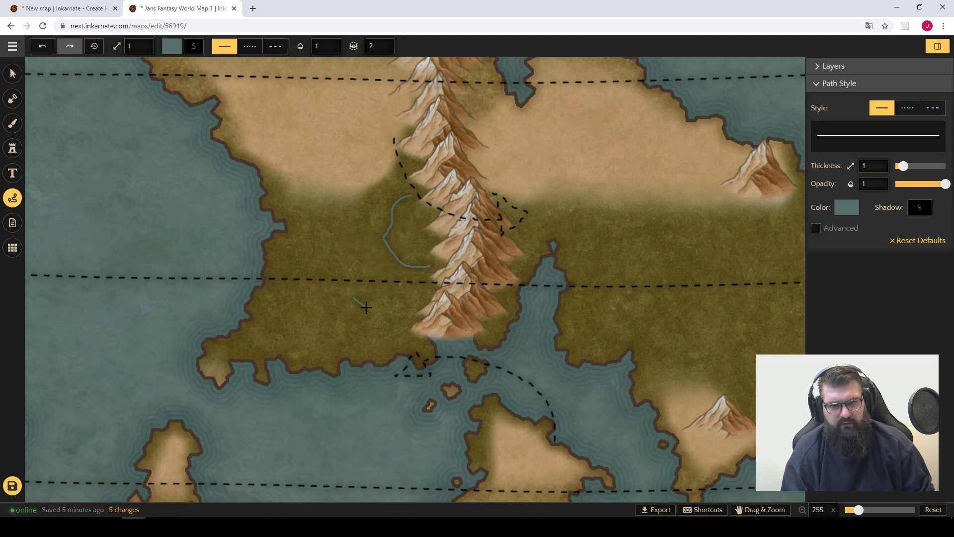
drag(414, 318, 414, 318)
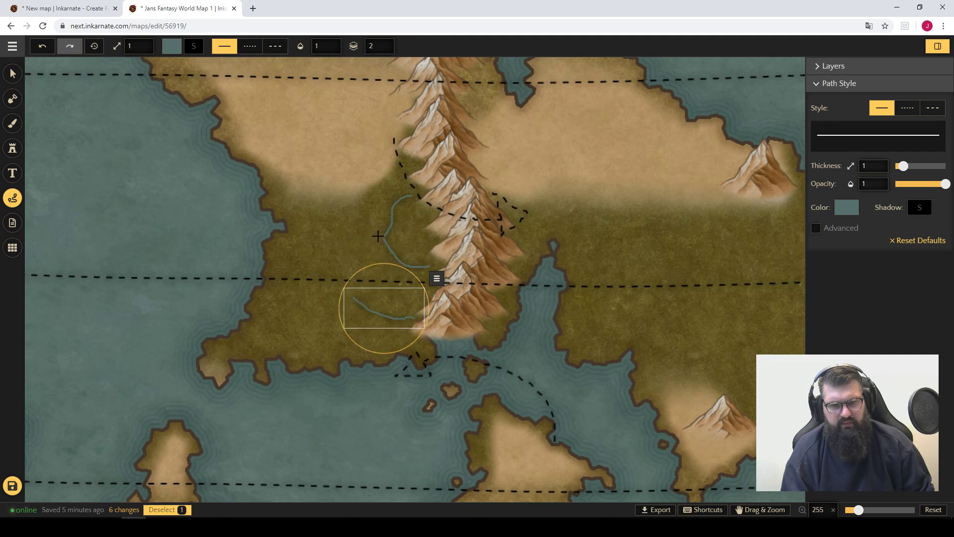
click(380, 237)
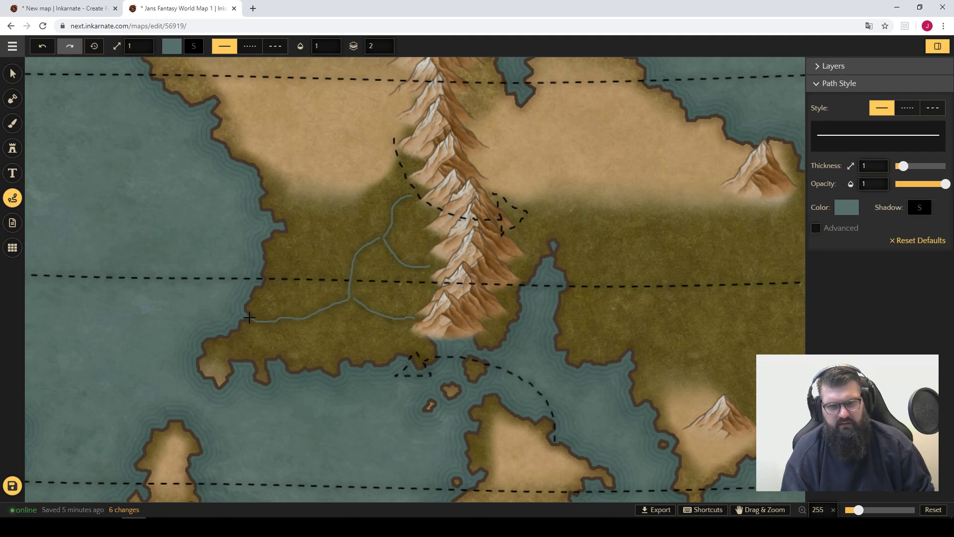
click(249, 317)
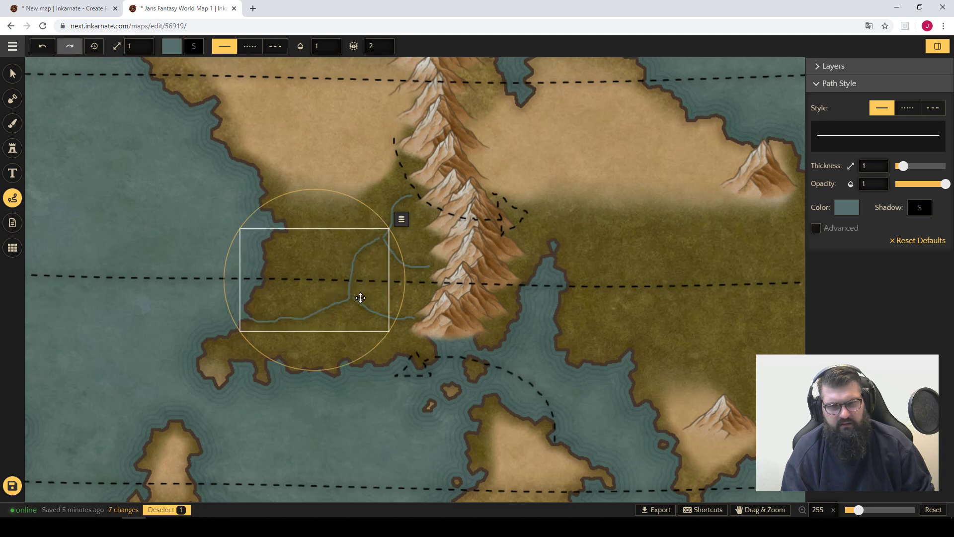
Step: Nudge the three tributary paths slightly west so they join the main river cleanly, and save the map
click(13, 73)
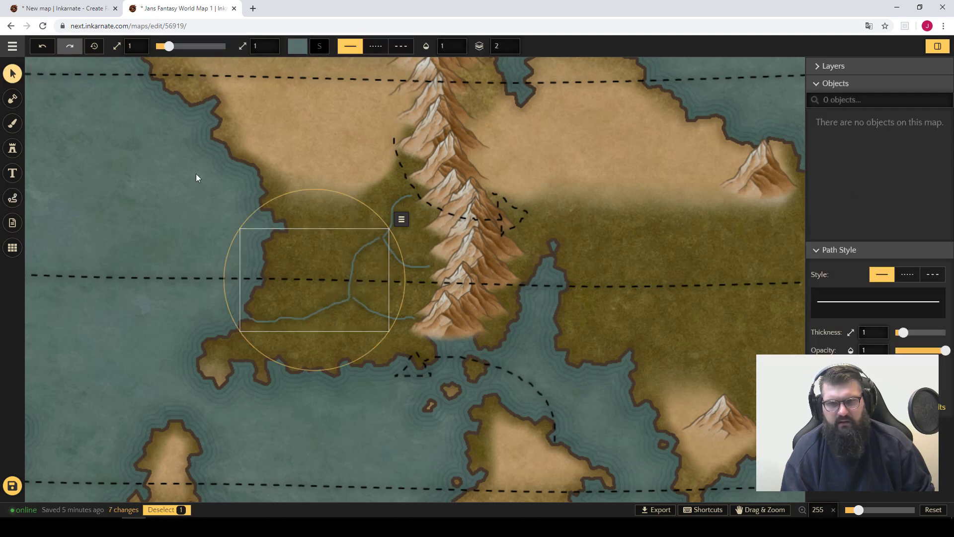
click(501, 347)
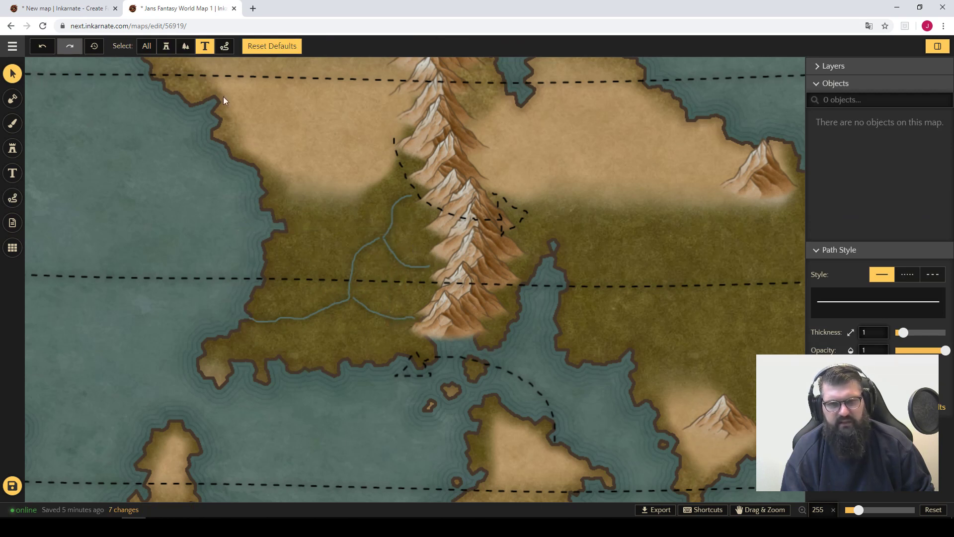
click(225, 45)
click(386, 311)
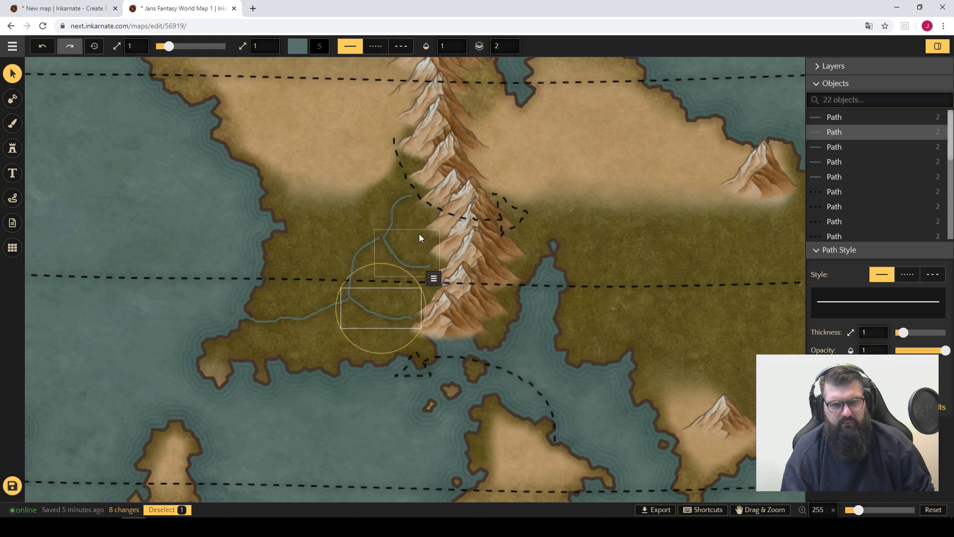
click(394, 207)
click(394, 207)
drag(394, 207, 390, 208)
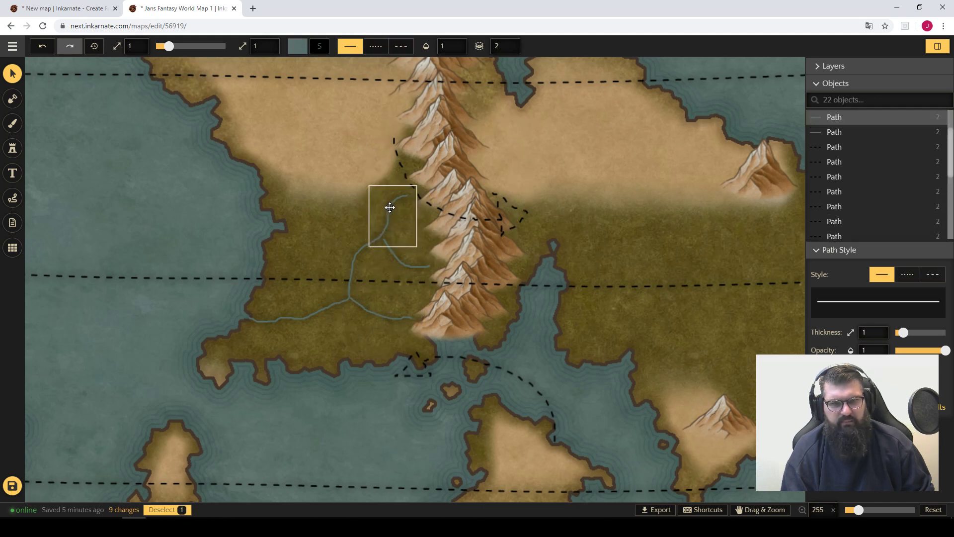
click(419, 267)
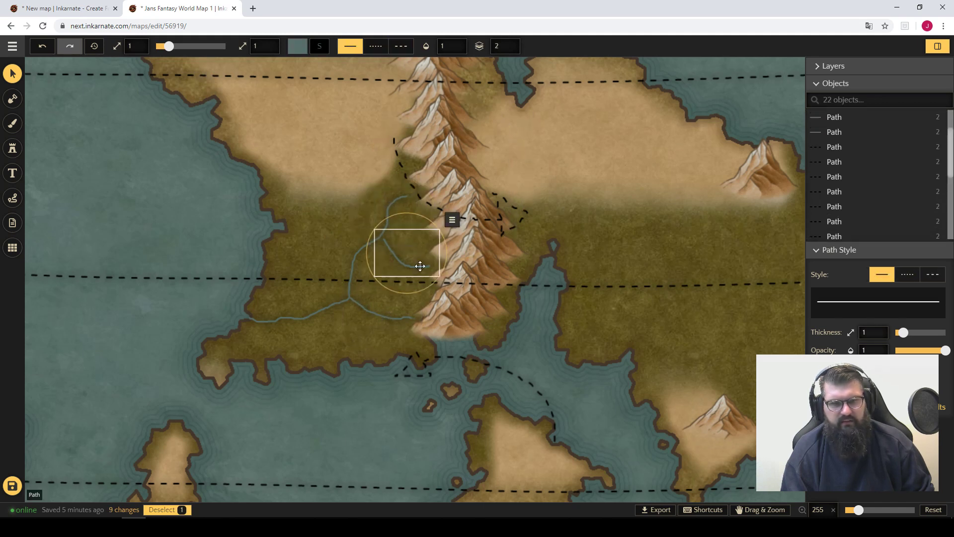
drag(420, 266, 417, 266)
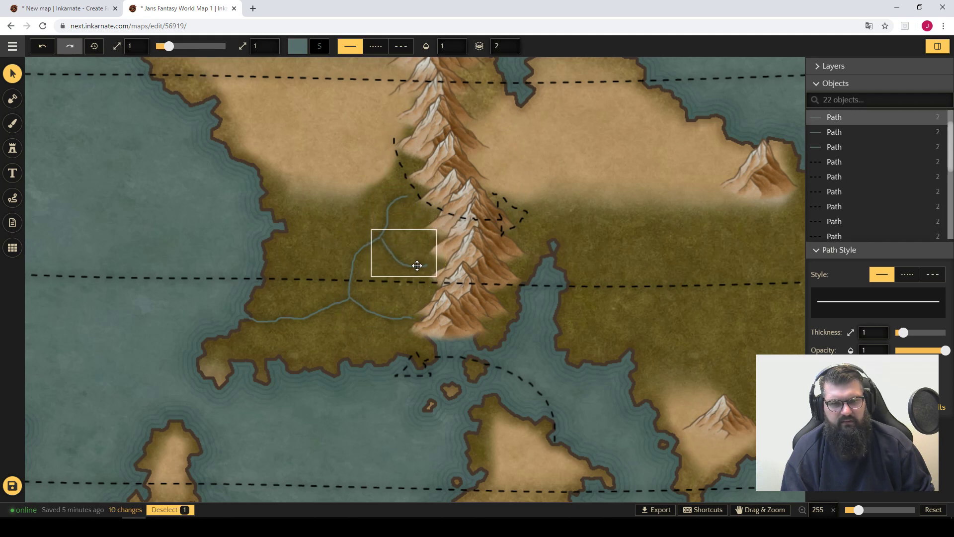
click(204, 200)
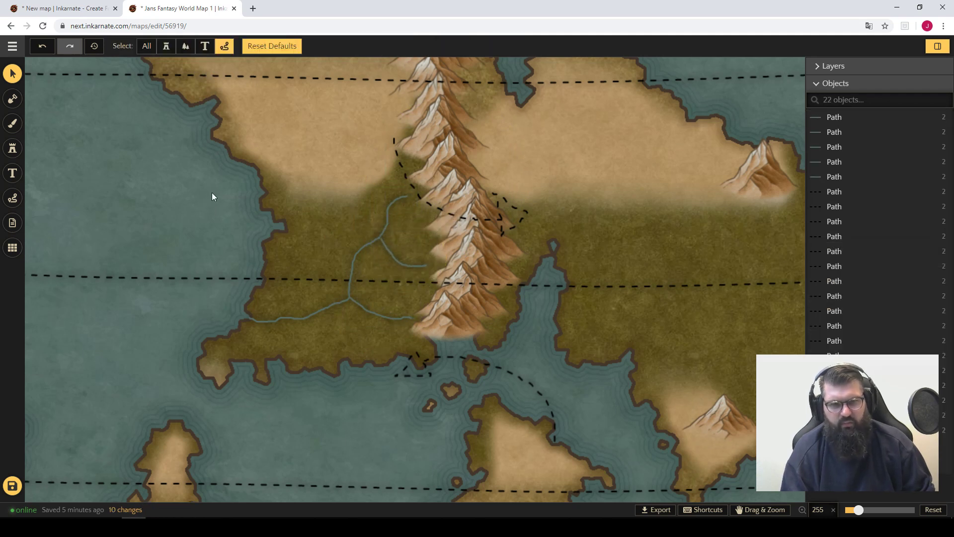
click(12, 486)
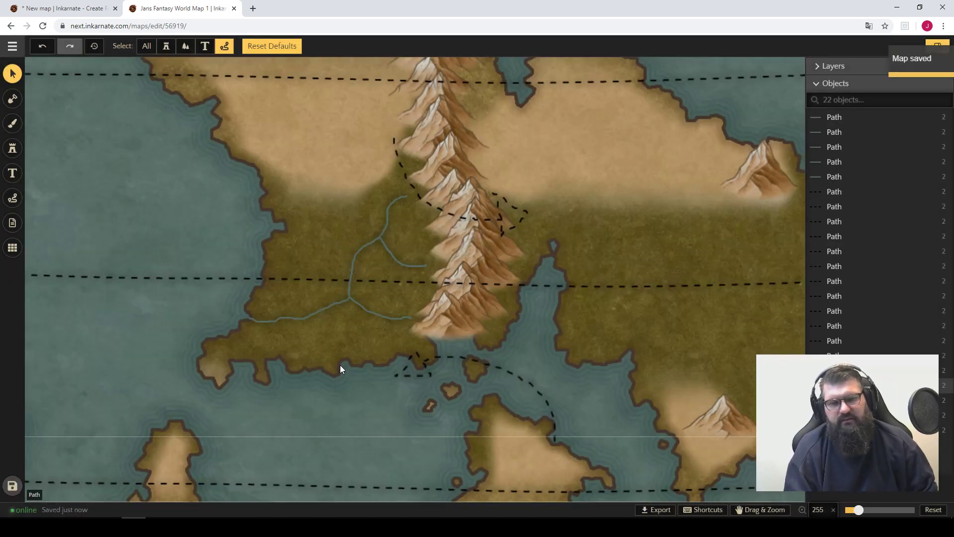
Step: Configure the foreground brush with the sand texture, size 30, opacity 0.23 and softness 1
key(space)
scroll(605, 267, down, 10)
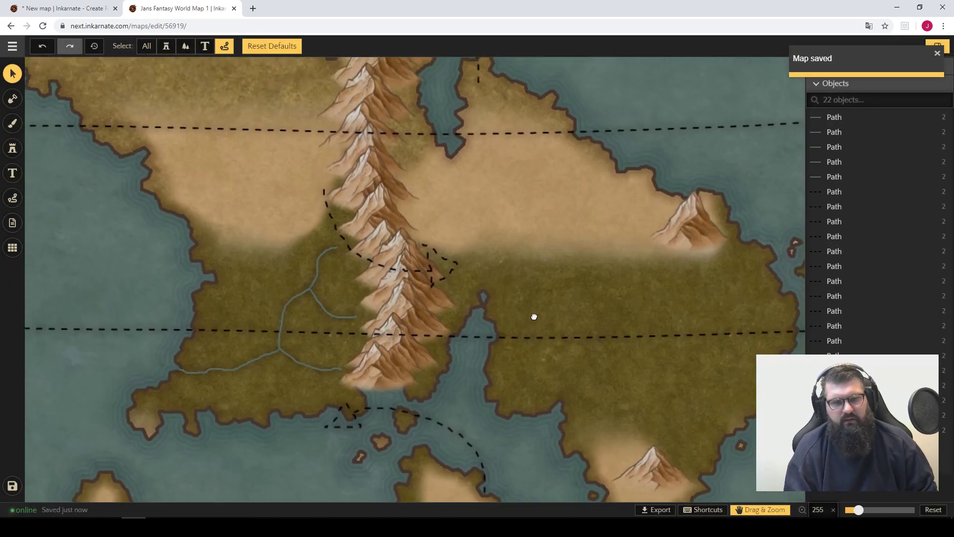
scroll(505, 327, down, 1)
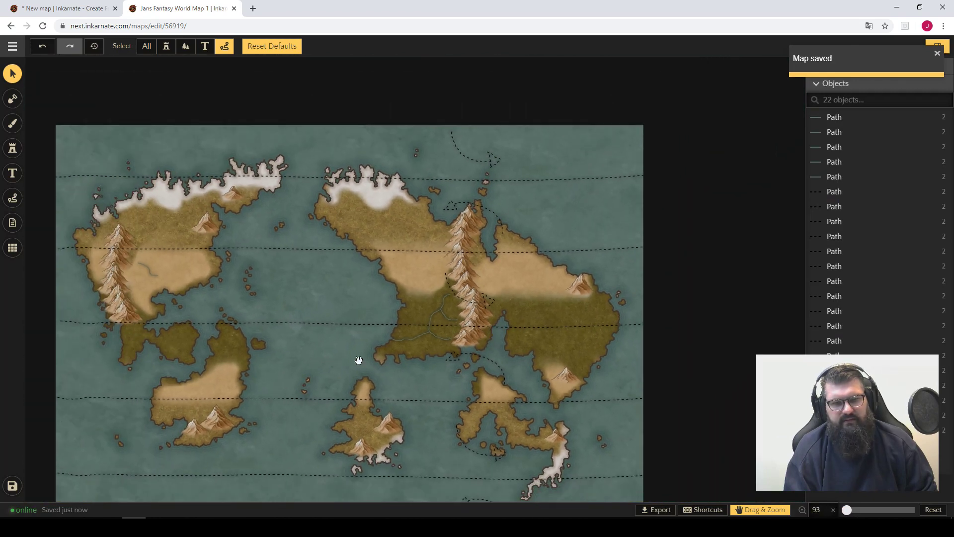
drag(291, 315, 221, 287)
scroll(466, 307, up, 1)
scroll(467, 306, up, 10)
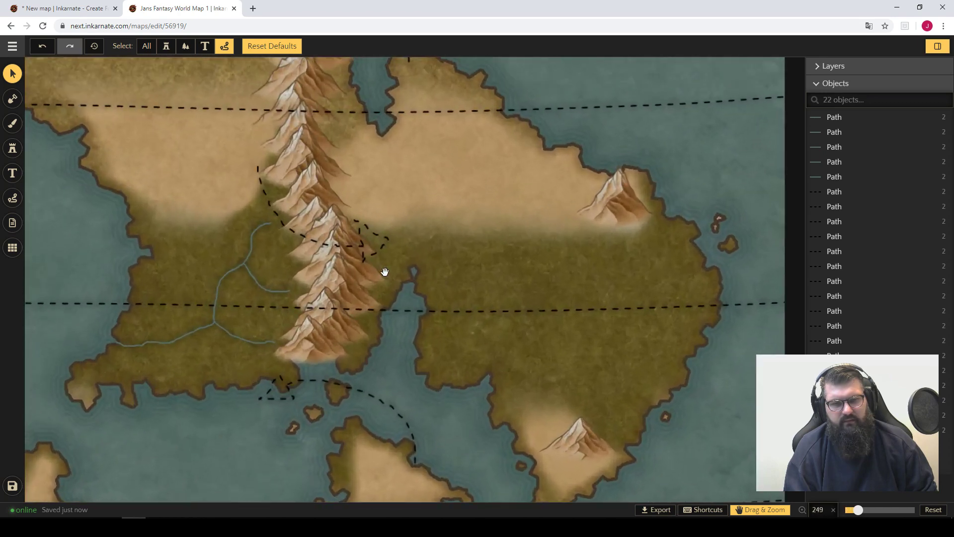
click(12, 123)
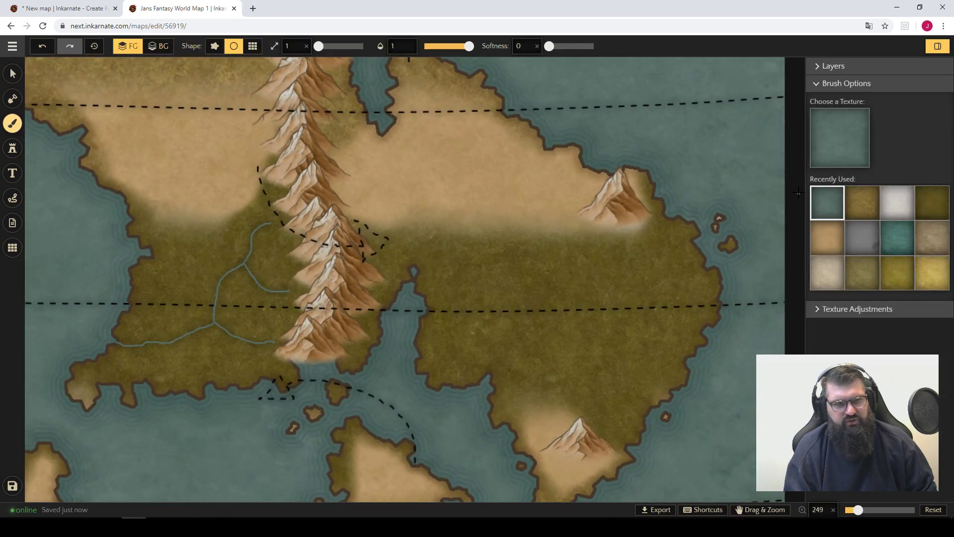
click(821, 235)
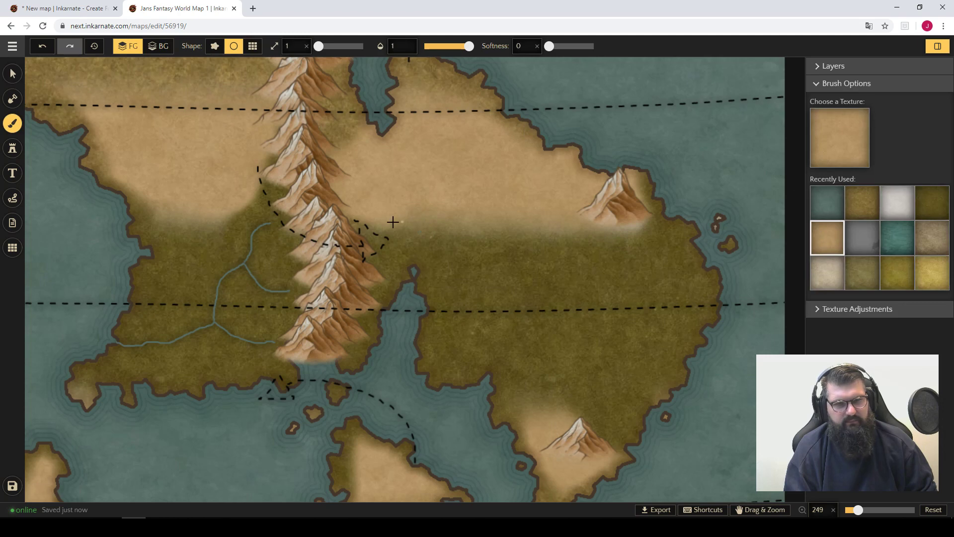
click(358, 226)
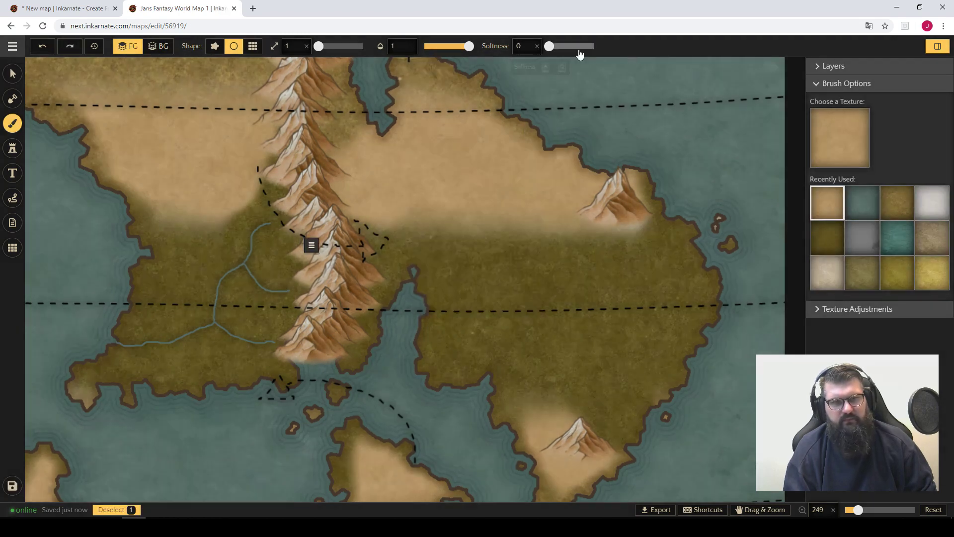
click(580, 48)
click(340, 46)
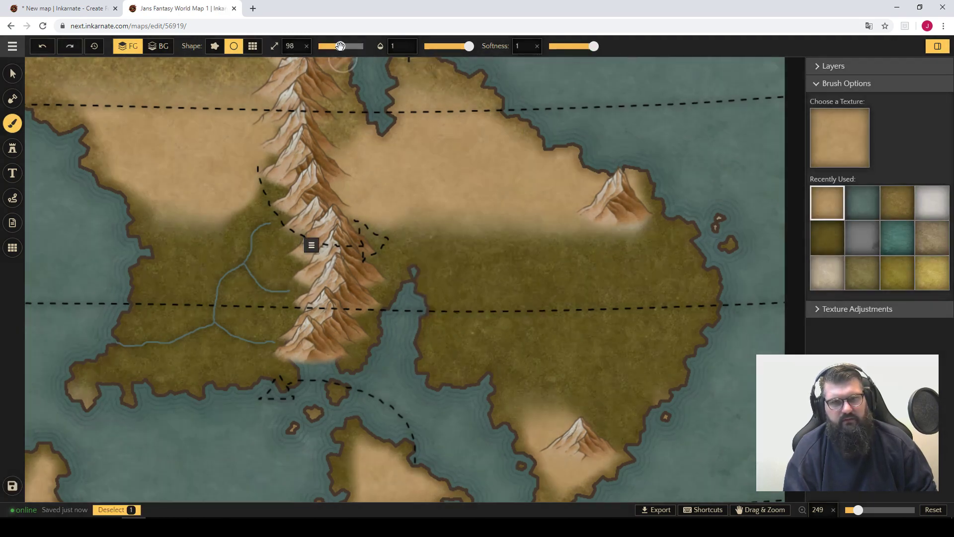
drag(469, 46, 438, 46)
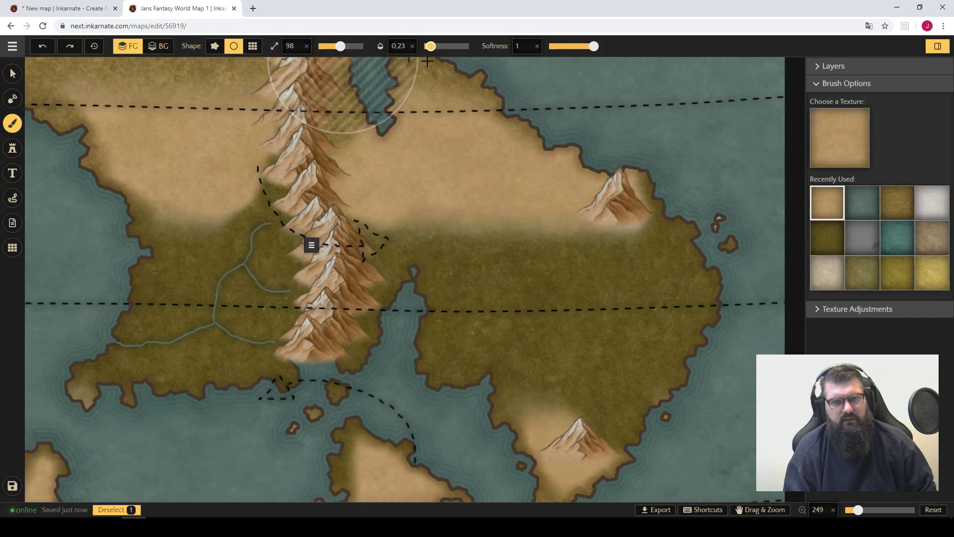
click(325, 46)
drag(325, 47, 325, 46)
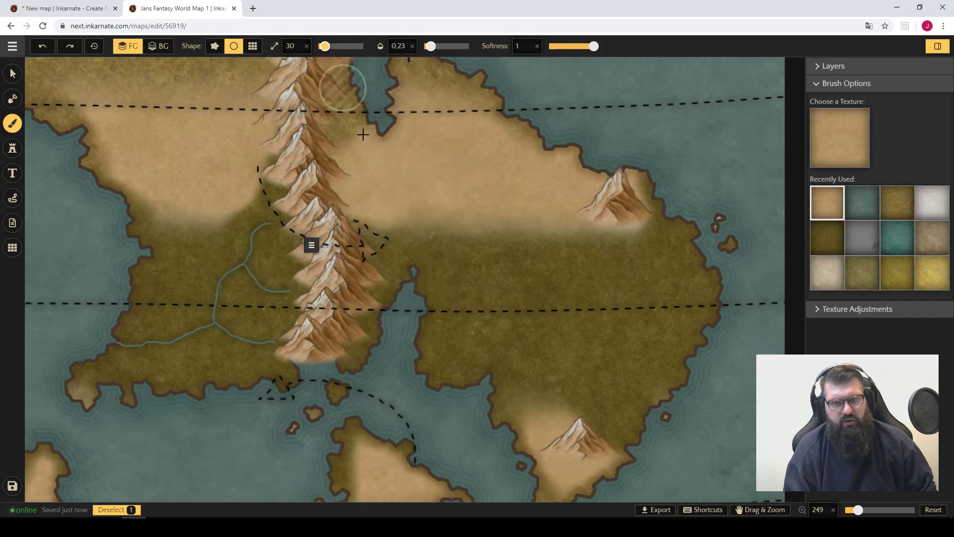
Step: Paint sand along the mountain range's eastern foot down to the strait and soften the desert's southern edge
mouse_move(399, 250)
mouse_down()
mouse_move(363, 297)
mouse_move(381, 243)
mouse_move(385, 266)
mouse_move(404, 220)
mouse_move(359, 234)
mouse_move(392, 211)
mouse_move(356, 224)
mouse_move(405, 241)
mouse_move(440, 237)
mouse_move(392, 252)
mouse_move(448, 230)
mouse_move(412, 239)
mouse_move(413, 223)
mouse_move(458, 246)
mouse_move(338, 218)
mouse_move(345, 196)
mouse_move(438, 231)
mouse_move(406, 239)
mouse_move(473, 245)
mouse_move(507, 226)
mouse_move(509, 252)
mouse_move(478, 245)
mouse_move(515, 226)
mouse_up()
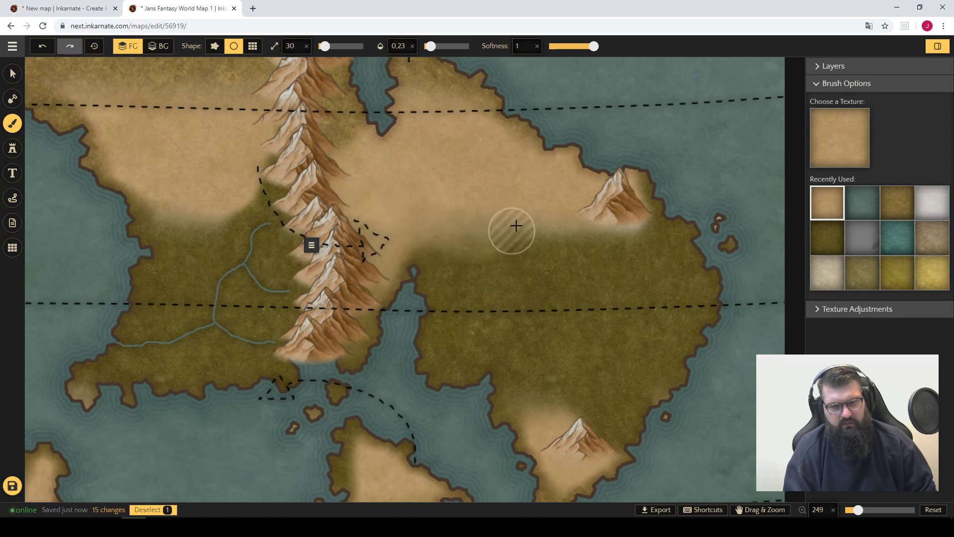
drag(365, 197, 341, 139)
key(space)
mouse_move(523, 244)
mouse_down()
mouse_move(552, 310)
mouse_move(511, 315)
mouse_move(569, 329)
mouse_up()
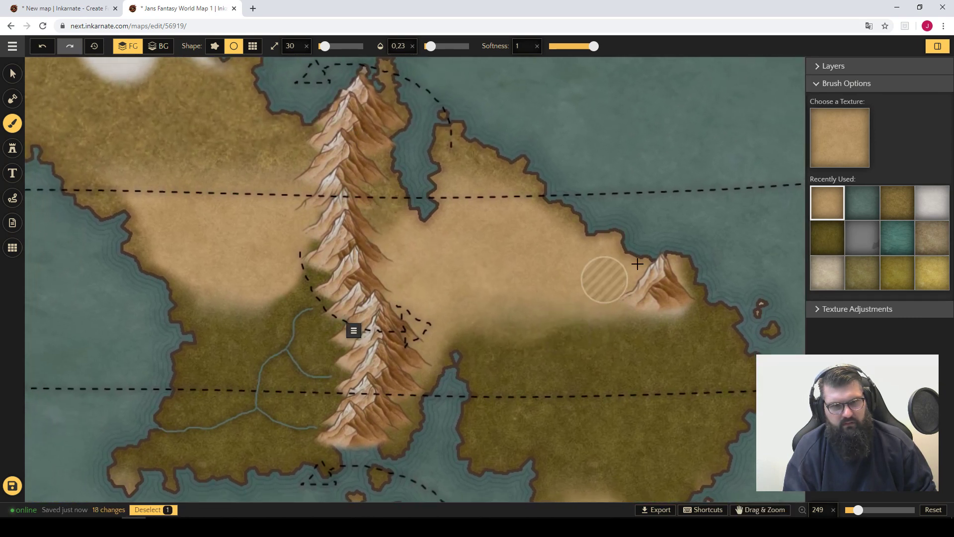
Step: Paint brown grassland texture between the northern mountain range and the inlet east of it, and save the map
click(897, 203)
mouse_move(407, 208)
mouse_down()
mouse_move(389, 261)
mouse_move(403, 238)
mouse_move(387, 233)
mouse_move(379, 287)
mouse_move(413, 219)
mouse_move(426, 218)
mouse_move(423, 206)
mouse_move(433, 225)
mouse_move(430, 158)
mouse_move(432, 208)
mouse_move(399, 219)
mouse_move(426, 207)
mouse_move(429, 152)
mouse_move(437, 173)
mouse_move(438, 160)
mouse_move(397, 200)
mouse_move(430, 151)
mouse_move(445, 155)
mouse_move(410, 122)
mouse_up()
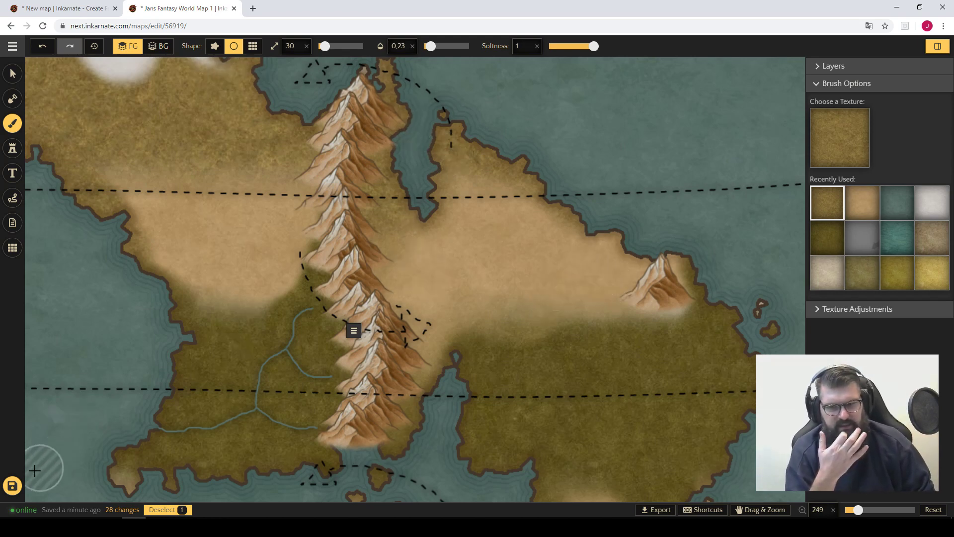
click(12, 486)
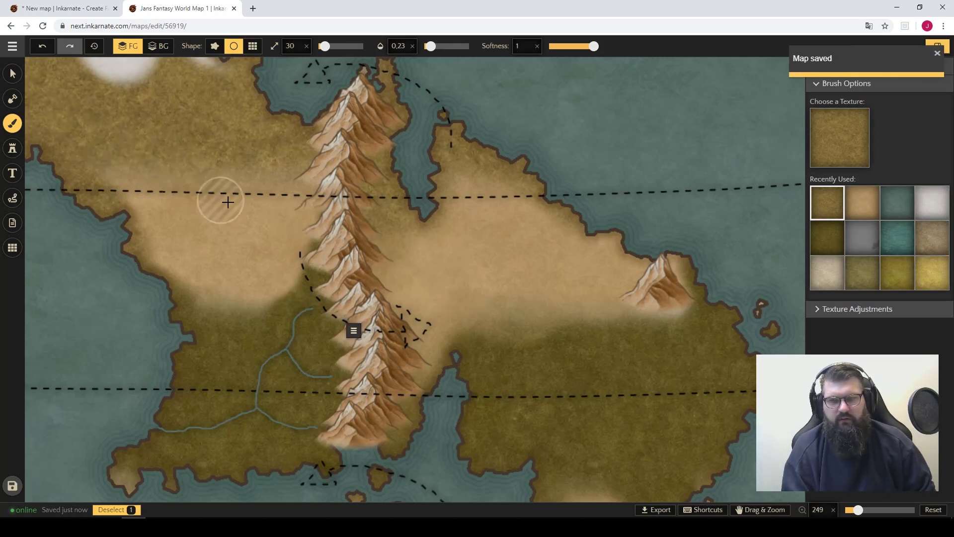
Step: Place a brown mountain stamp at size 100 on the eastern grassland's southwestern coast, just east of the strait
click(12, 74)
scroll(556, 215, down, 3)
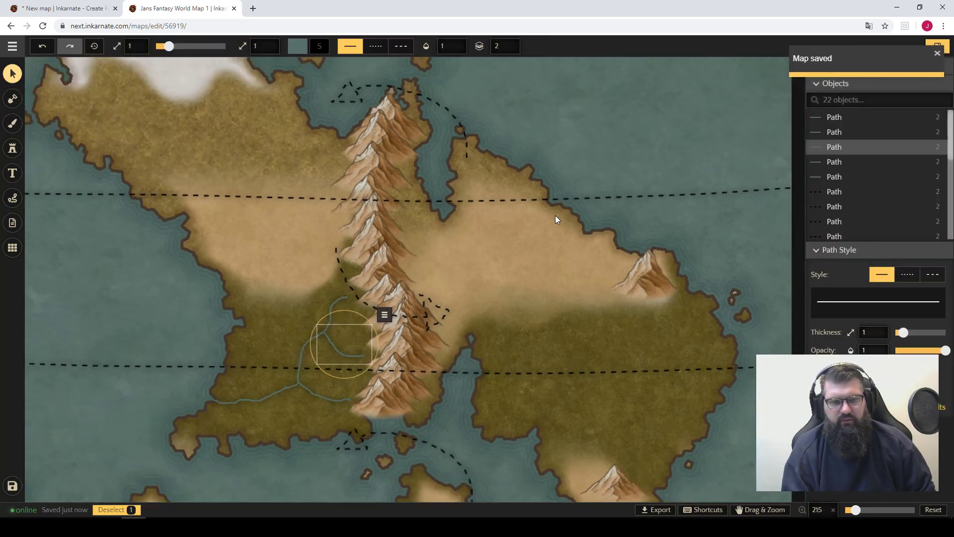
scroll(659, 348, up, 1)
drag(635, 389, 512, 314)
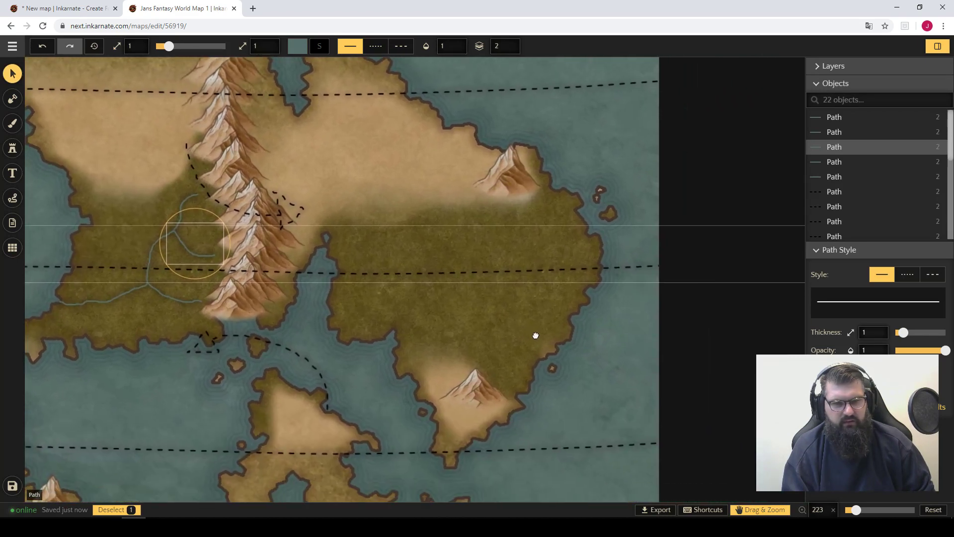
scroll(475, 319, up, 2)
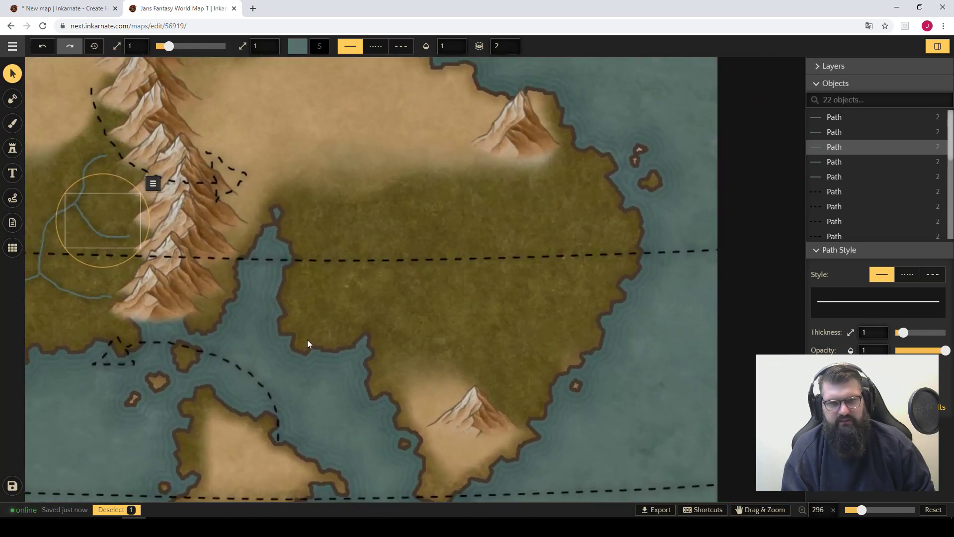
click(304, 342)
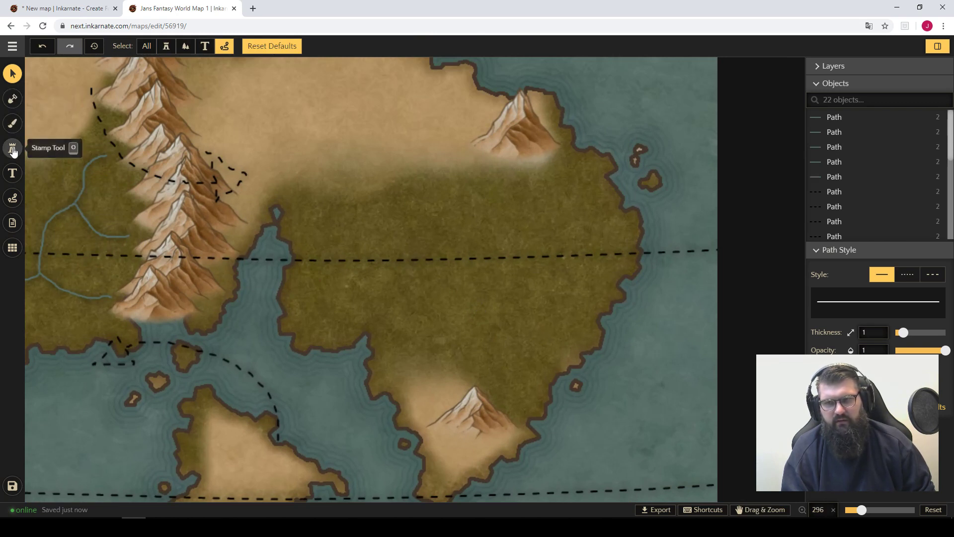
click(12, 198)
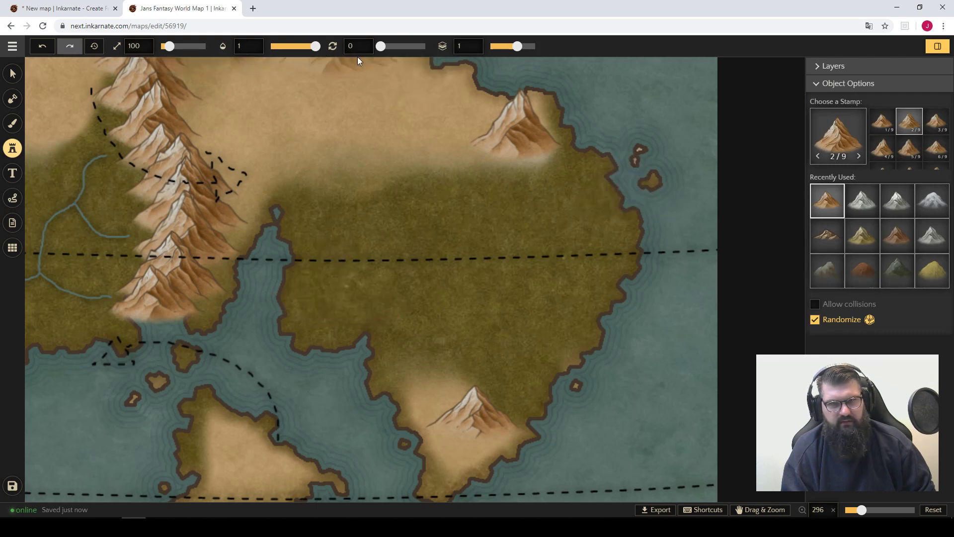
click(304, 301)
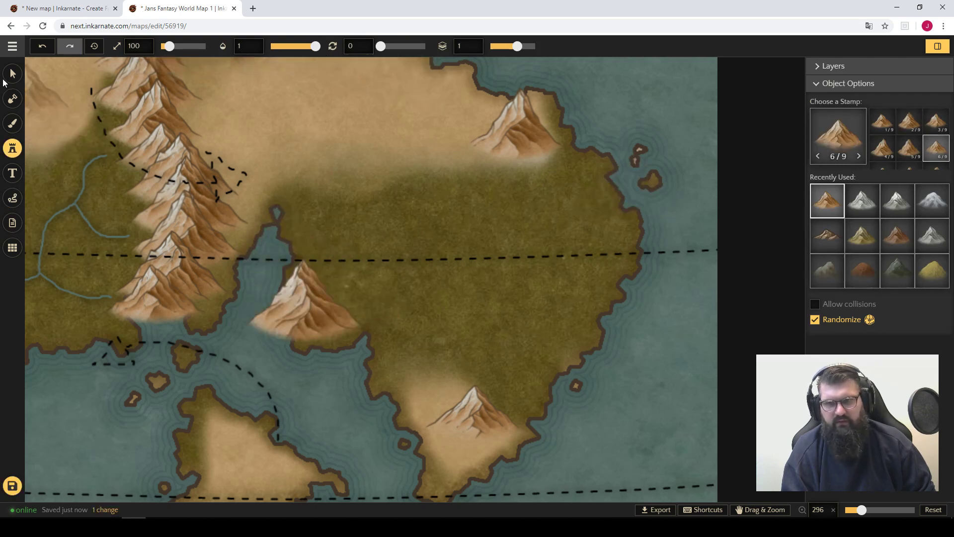
Step: Draw a winding river path of thickness 1 from the new coastal mountain northeast across the grassland to the east coast
click(13, 74)
key(p)
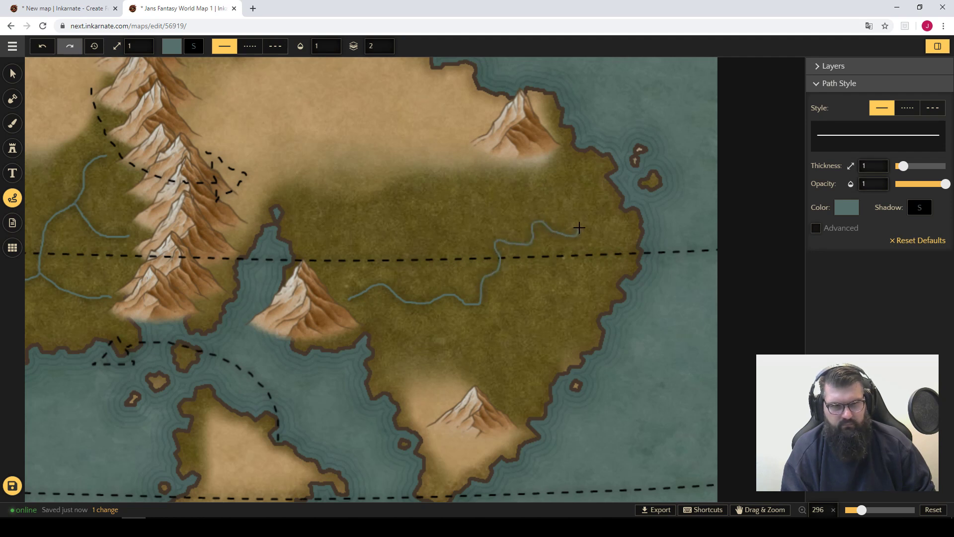
double_click(622, 207)
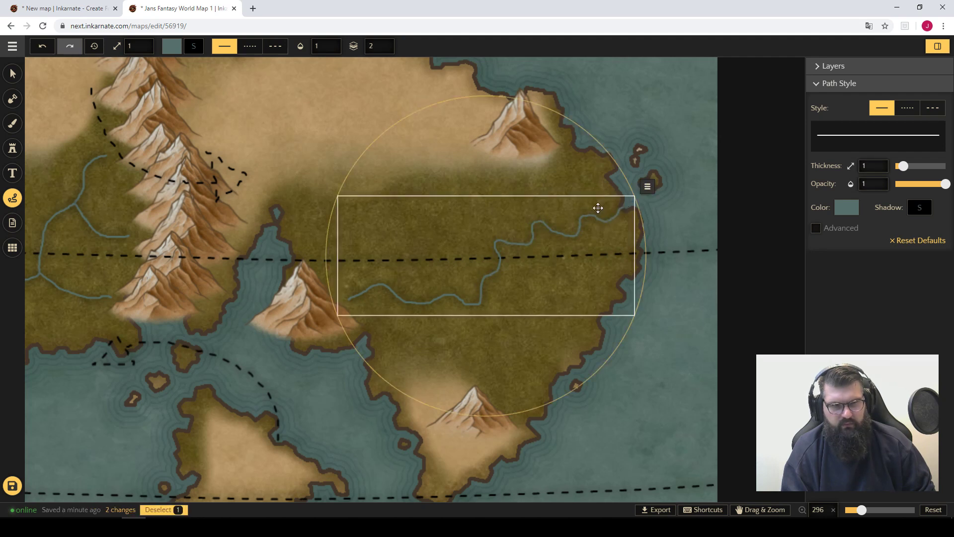
Step: Draw a tributary path from the foot of the northeastern mountain down into the new river, and deselect it
click(501, 175)
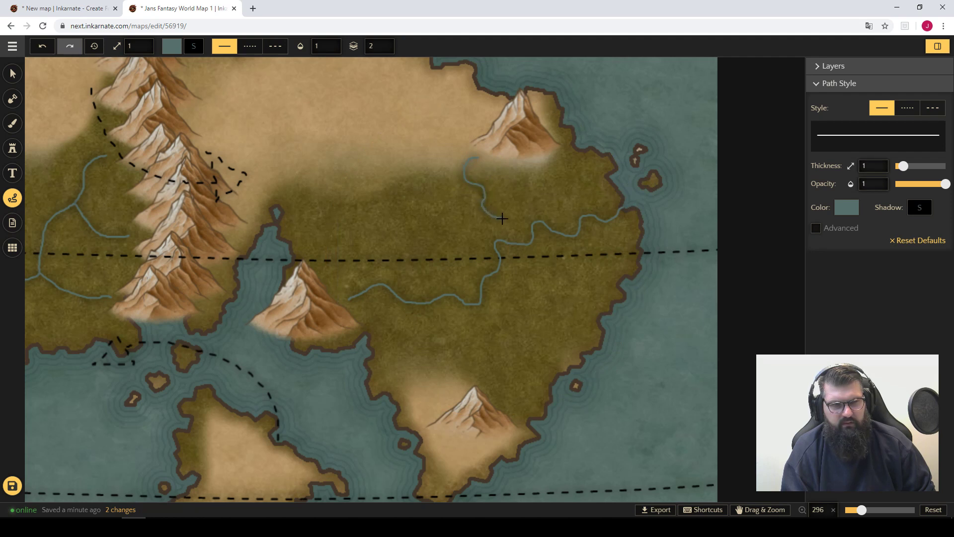
click(543, 222)
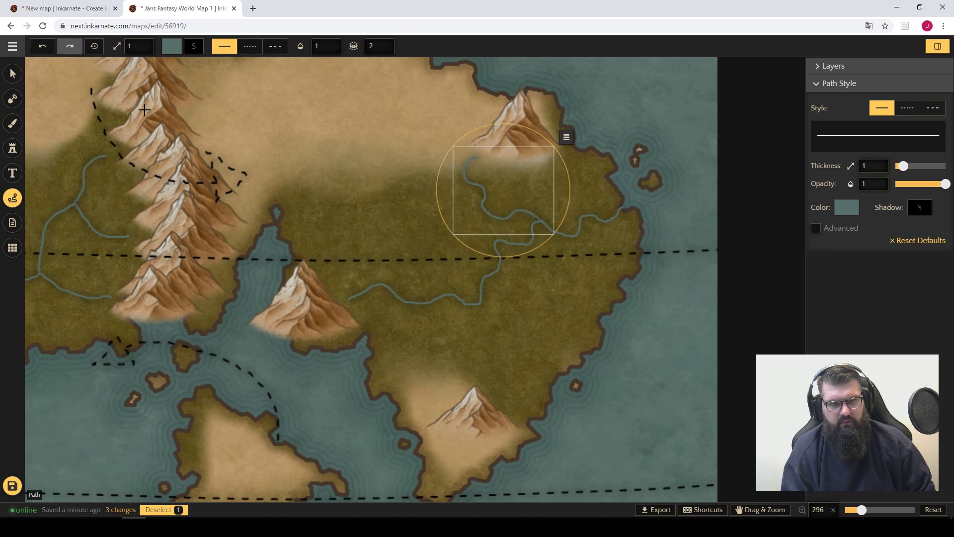
click(13, 73)
click(419, 166)
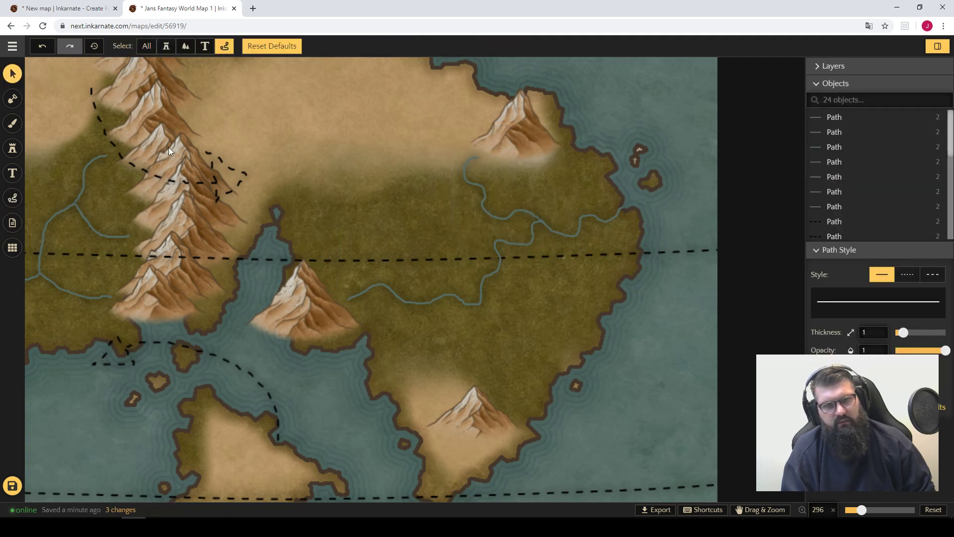
Step: Paint the dark olive grass texture around the foot and eastern side of the northeastern mountain, where the tributary begins
click(13, 124)
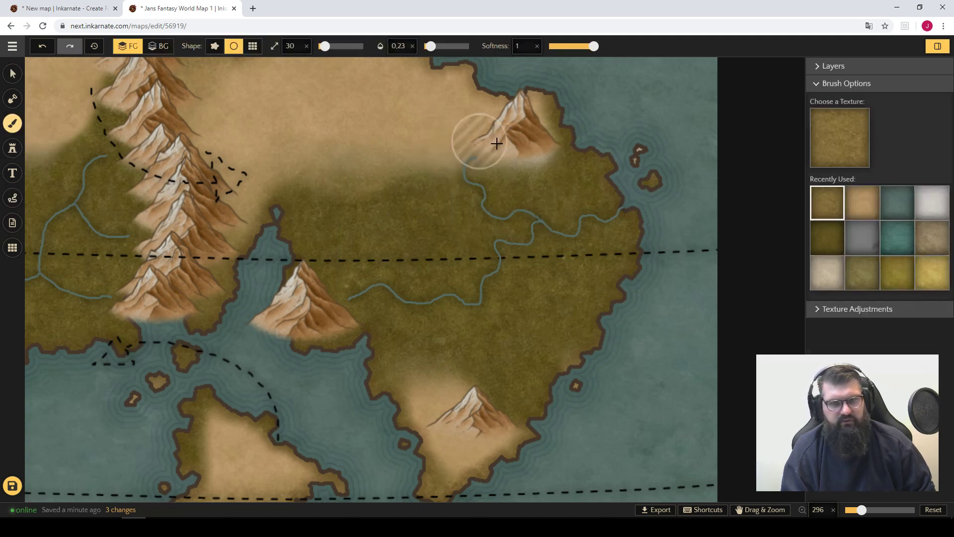
click(827, 237)
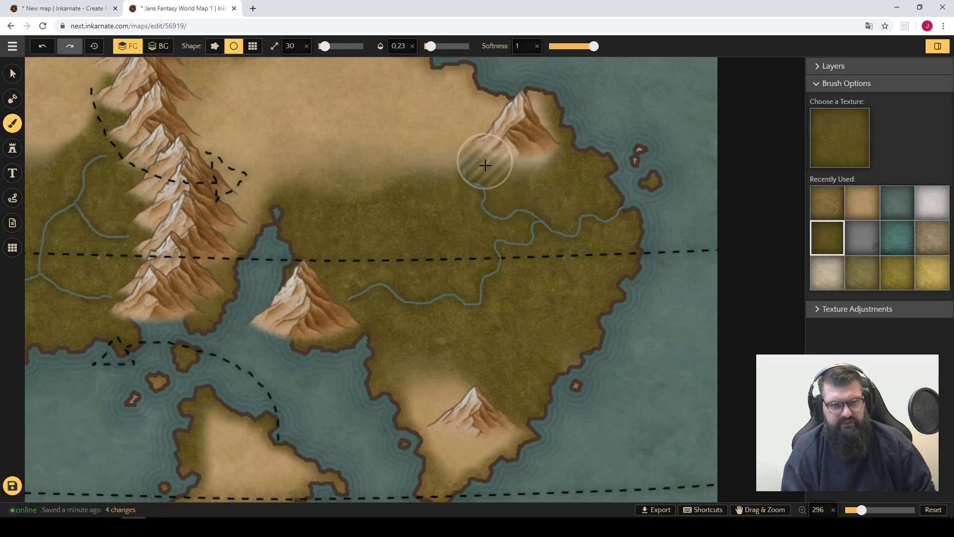
mouse_move(480, 168)
mouse_down()
mouse_move(499, 163)
mouse_move(452, 187)
mouse_move(477, 162)
mouse_move(460, 186)
mouse_move(543, 167)
mouse_move(502, 170)
mouse_move(537, 162)
mouse_move(521, 162)
mouse_move(494, 181)
mouse_move(534, 157)
mouse_move(449, 187)
mouse_move(485, 171)
mouse_move(463, 183)
mouse_move(466, 169)
mouse_move(456, 193)
mouse_move(531, 169)
mouse_move(544, 158)
mouse_move(503, 178)
mouse_move(541, 146)
mouse_move(540, 155)
mouse_move(545, 121)
mouse_up()
drag(553, 157, 534, 103)
Step: Delete the short stray river path in the western continent's desert
key(space)
scroll(568, 188, down, 3)
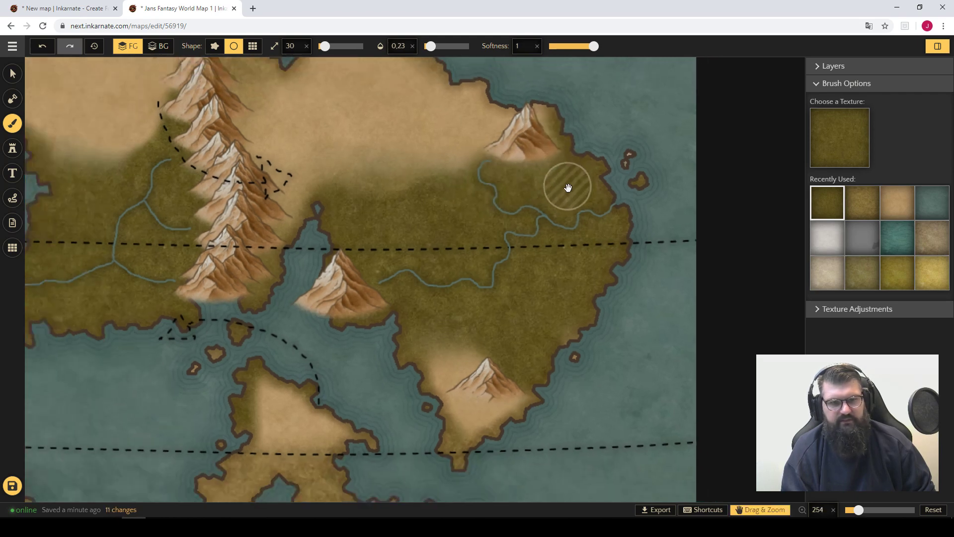
scroll(568, 187, down, 6)
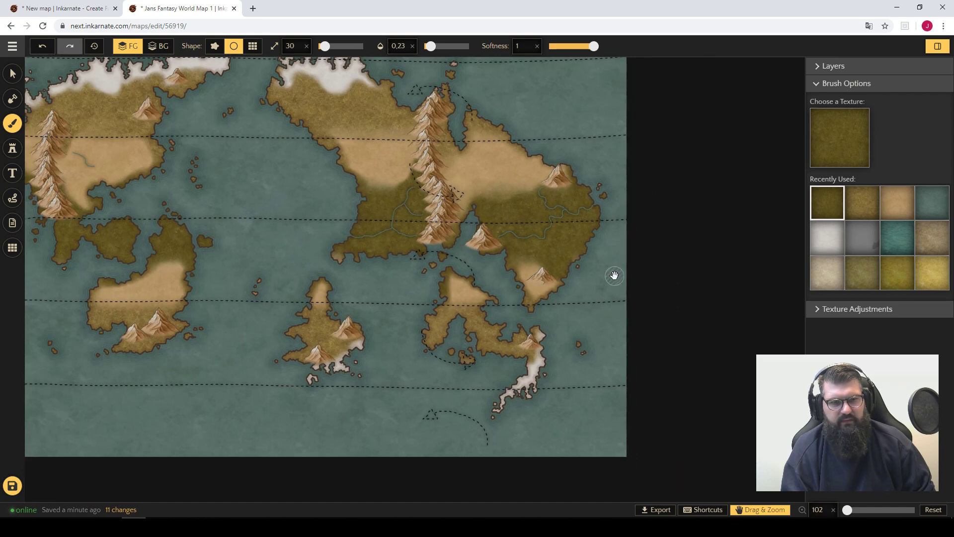
drag(302, 237, 473, 357)
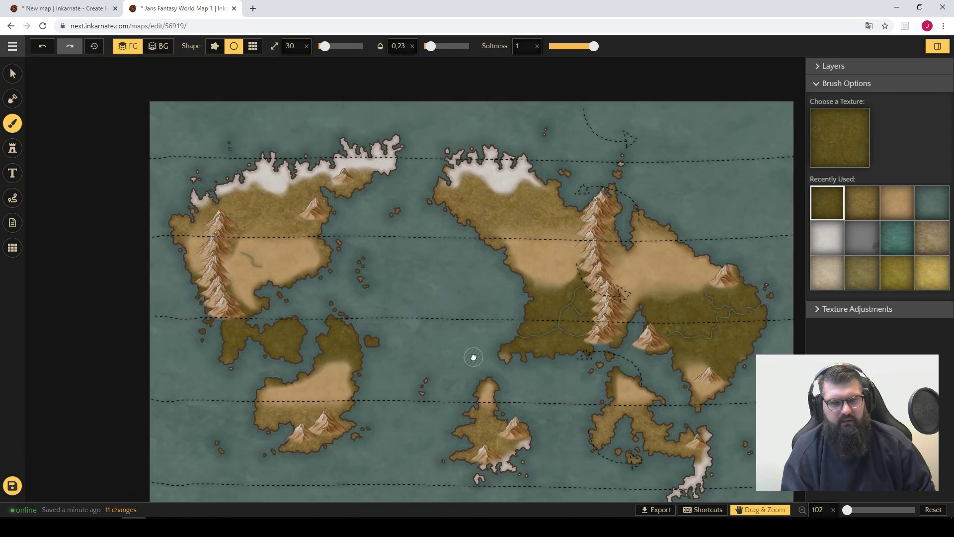
scroll(473, 357, up, 5)
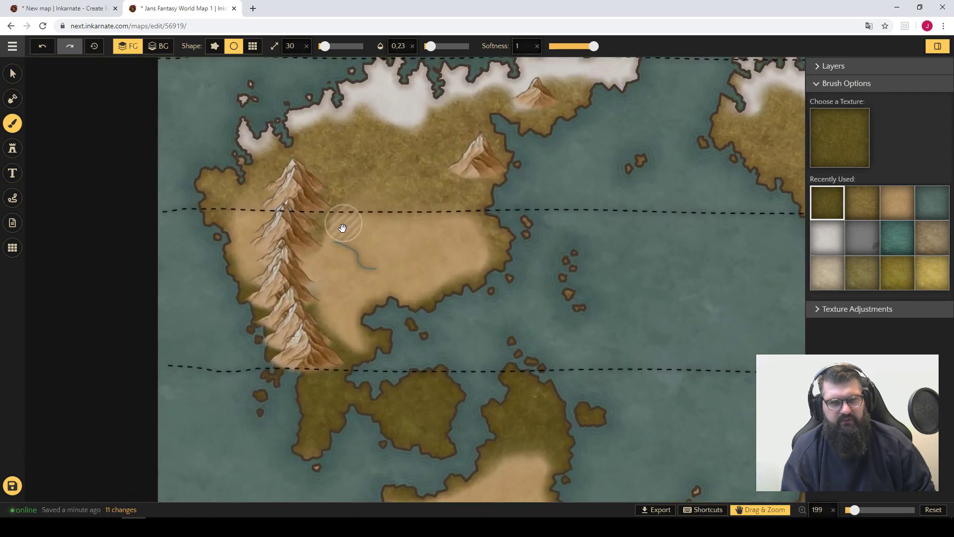
scroll(343, 228, up, 2)
click(12, 74)
click(357, 270)
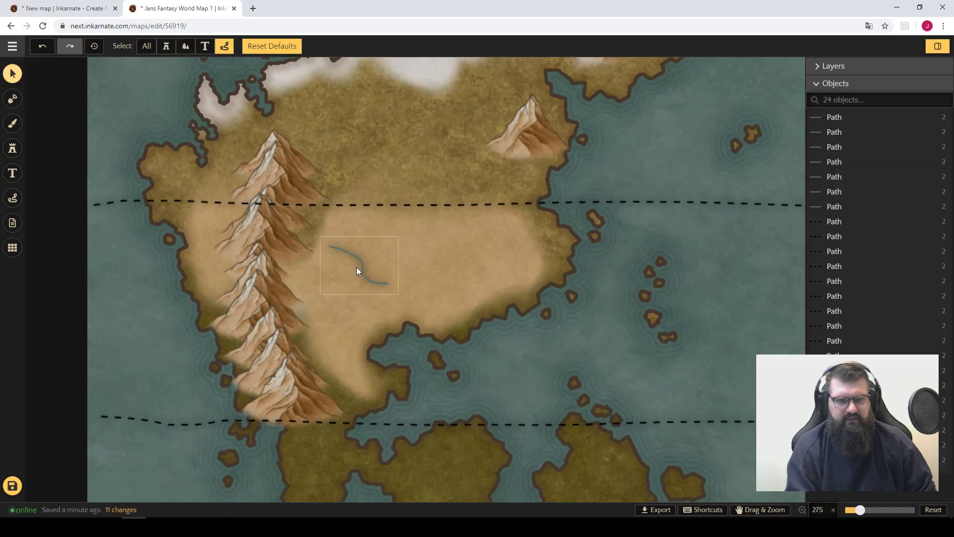
key(Delete)
Step: Draw a winding river path from the western mountain range's northern end across the brown grassland to the continent's east coast
key(space)
drag(434, 144, 415, 202)
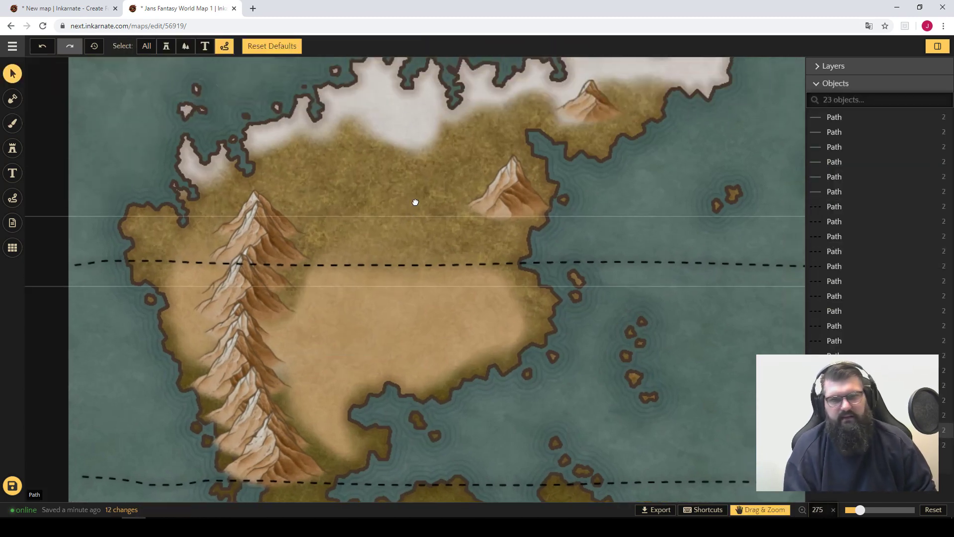
scroll(415, 202, down, 5)
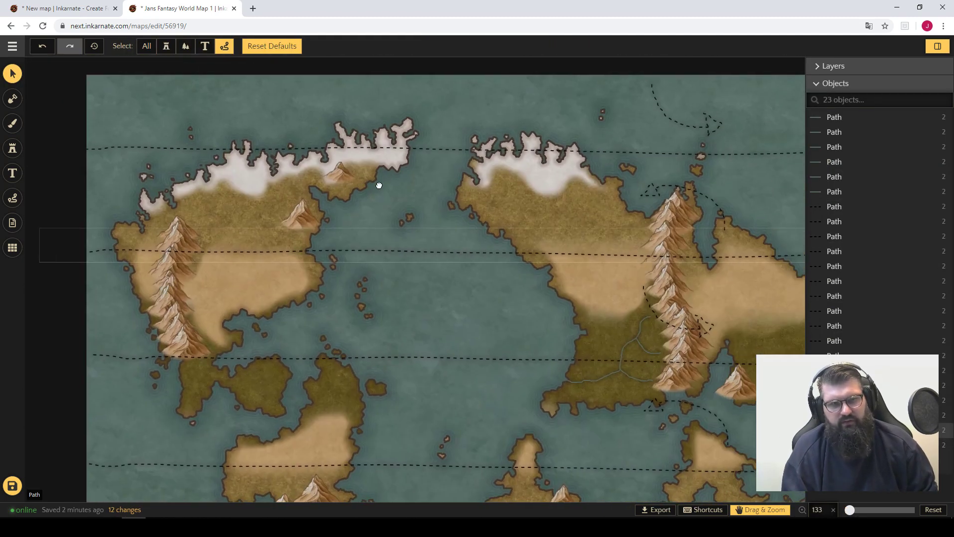
key(space)
key(space)
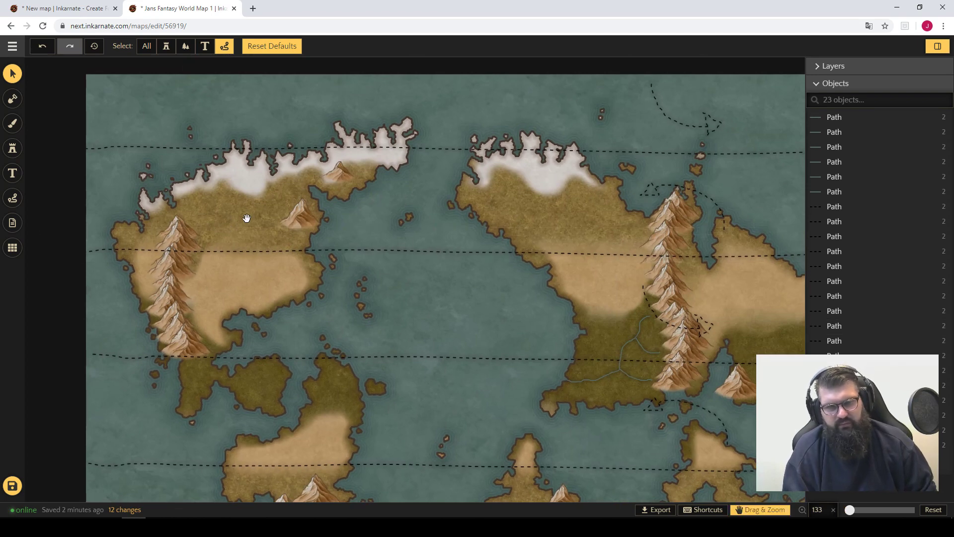
scroll(234, 224, up, 5)
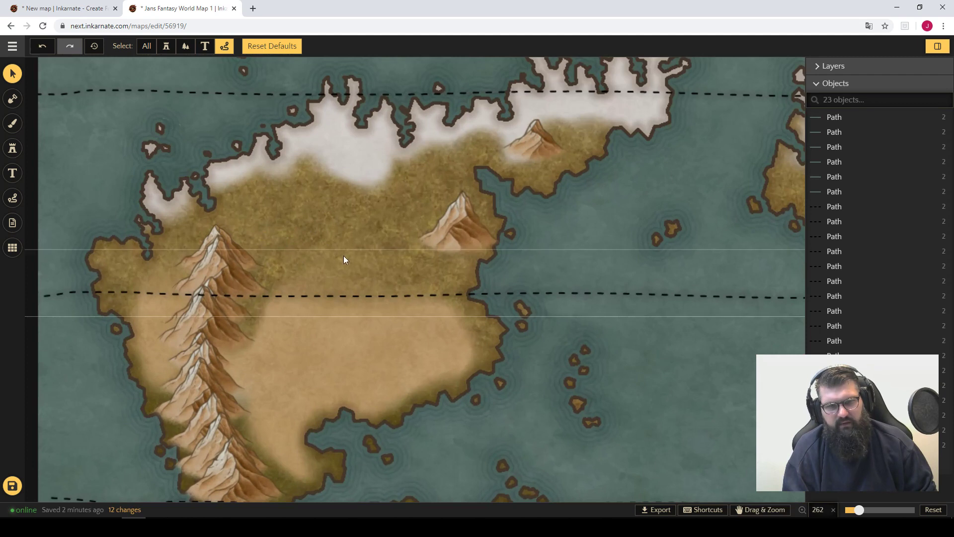
click(12, 124)
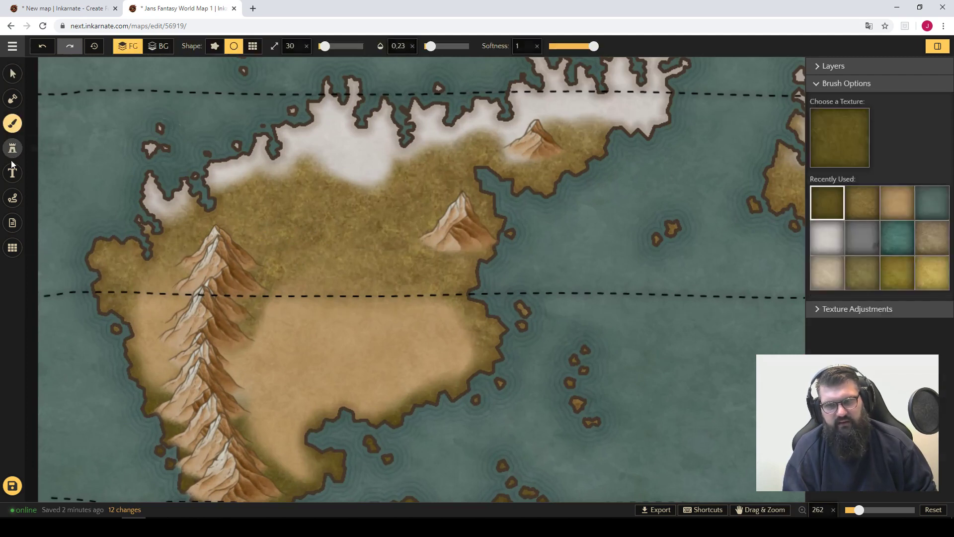
click(12, 198)
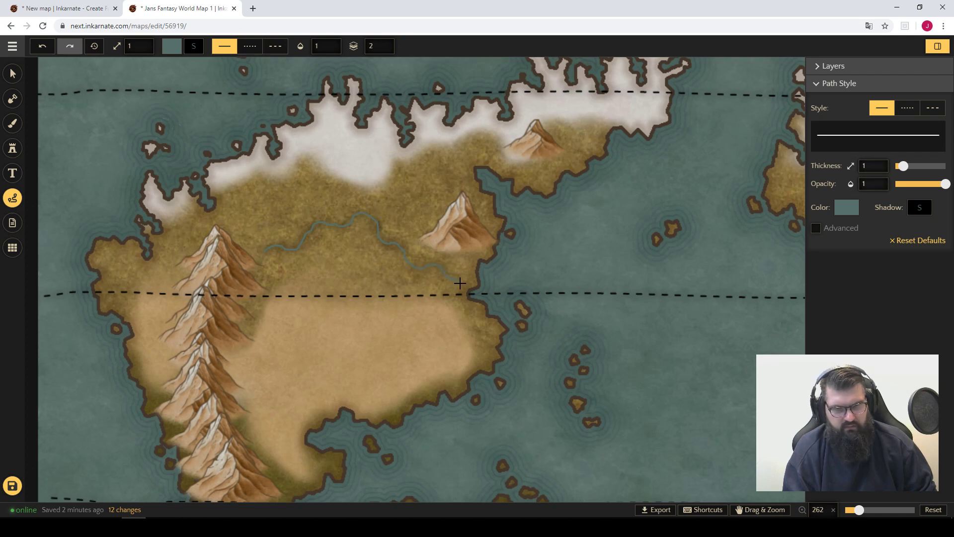
double_click(475, 294)
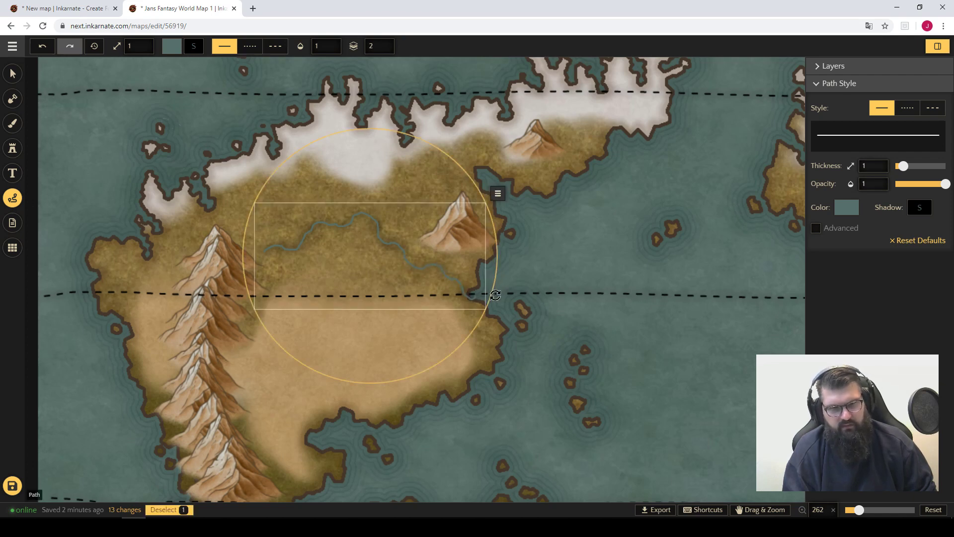
Step: Scale the western continent's new river path down to 0.94 so it ends at the coastline, and deselect it
scroll(518, 293, up, 2)
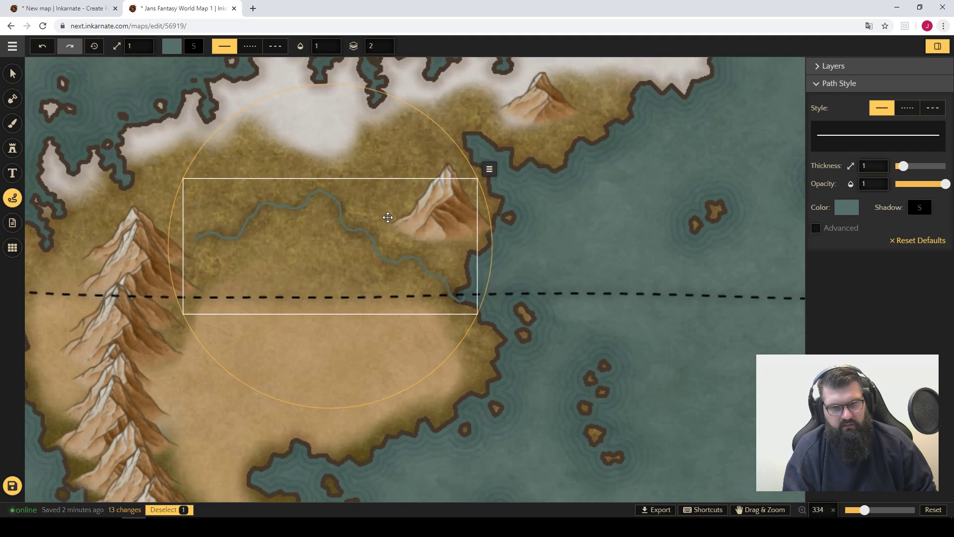
click(377, 171)
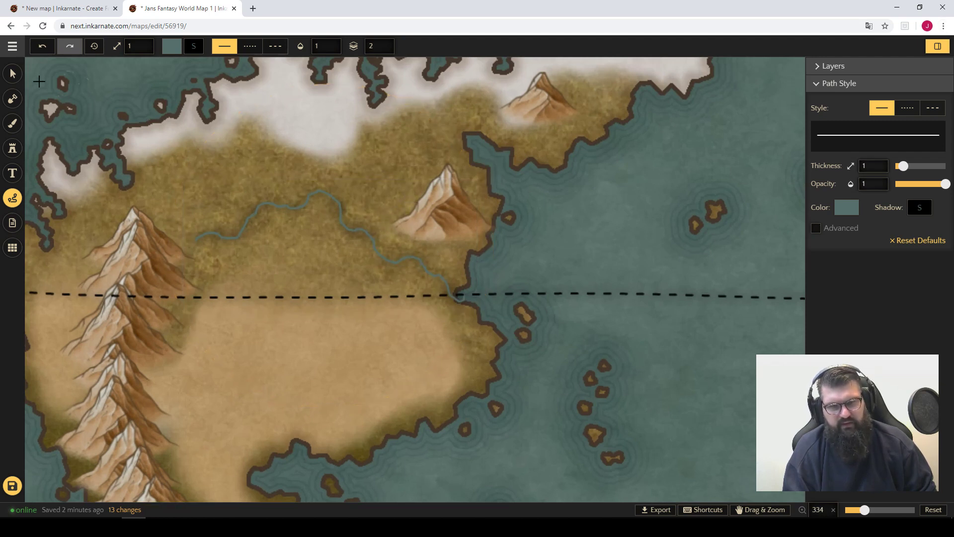
click(13, 74)
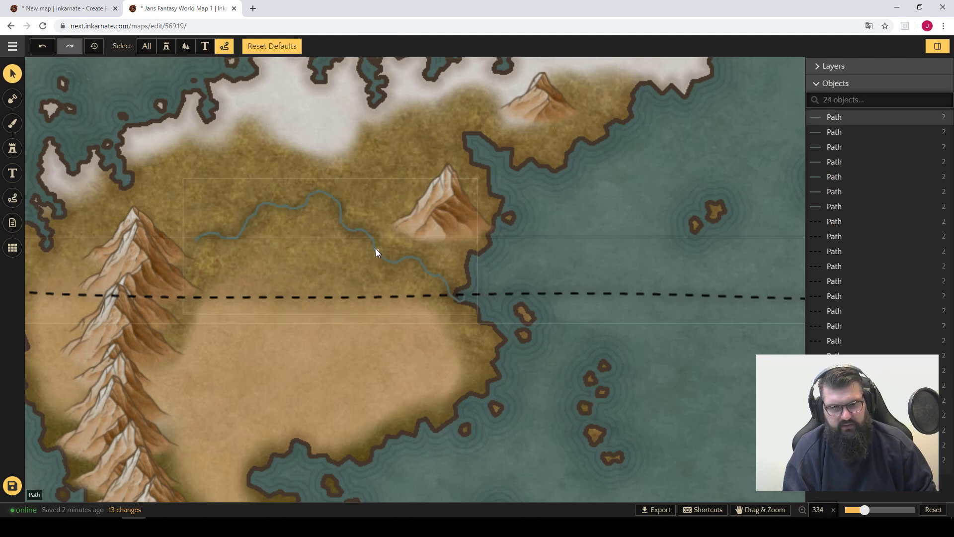
click(377, 249)
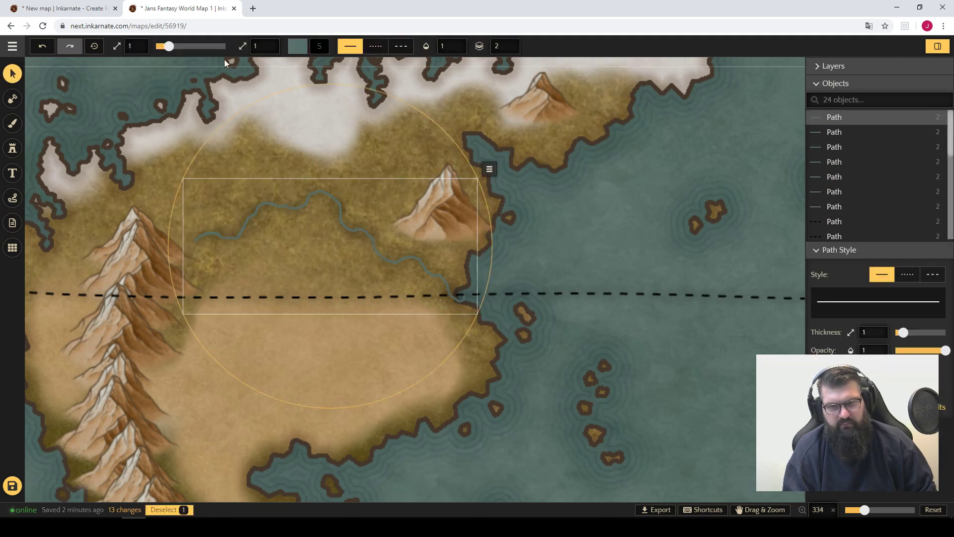
drag(169, 47, 168, 47)
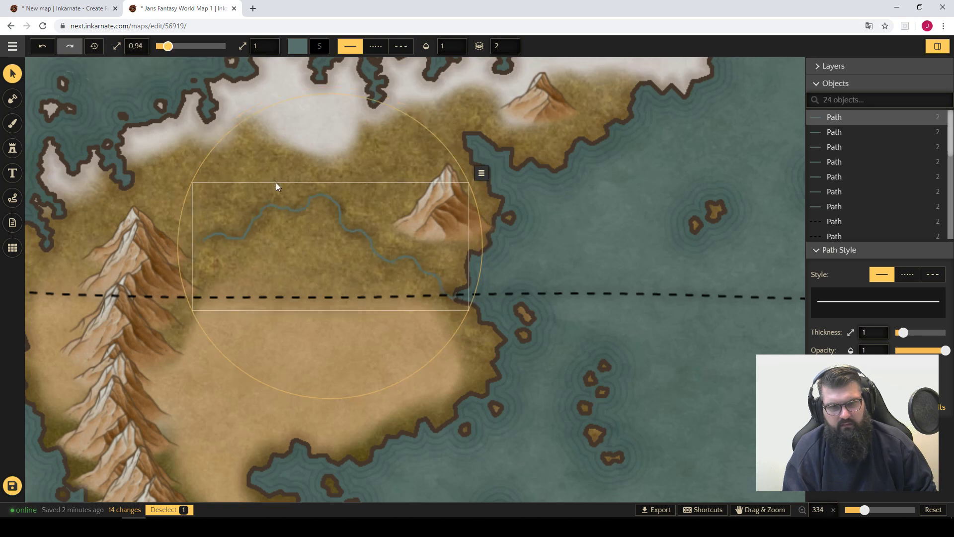
click(268, 171)
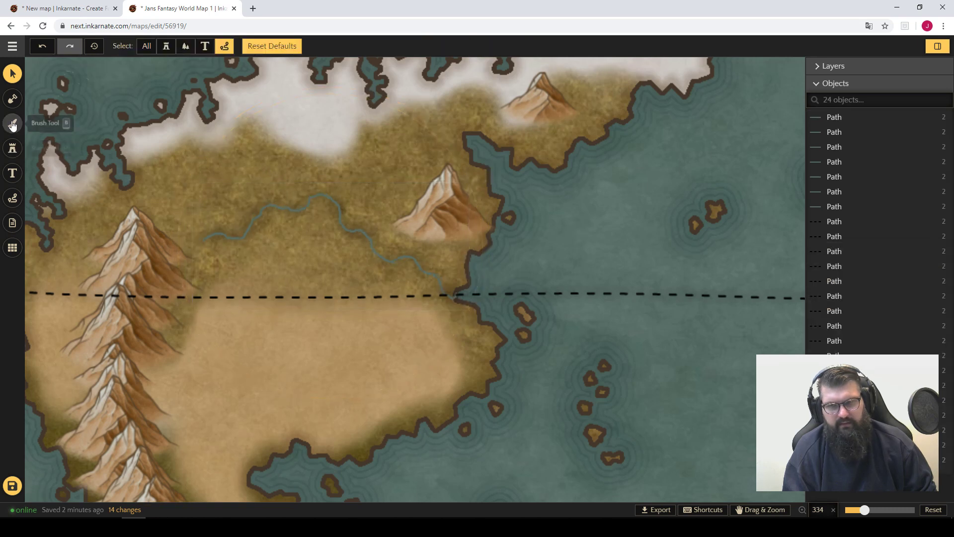
Step: Draw a short tributary path from the western continent's lone eastern mountain southwest into the new river
click(13, 198)
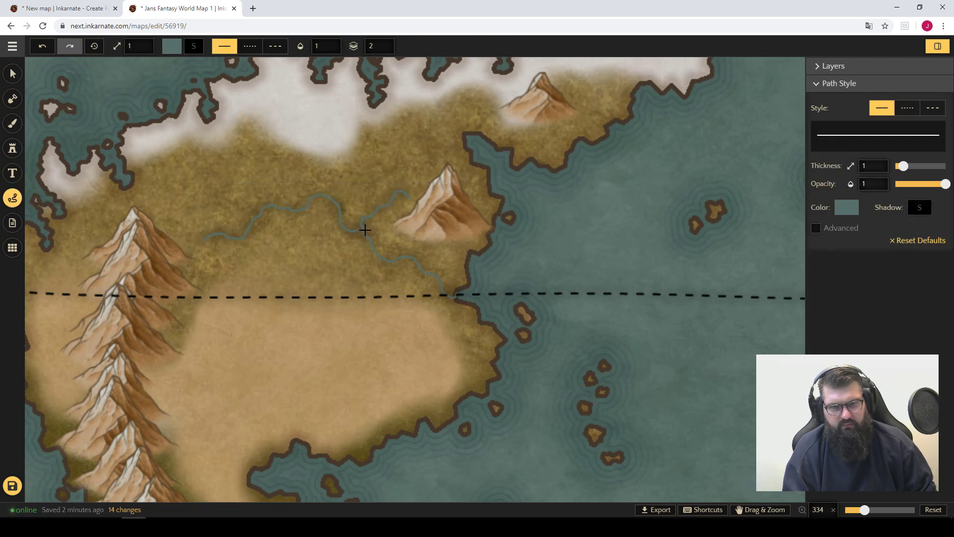
drag(368, 236, 369, 237)
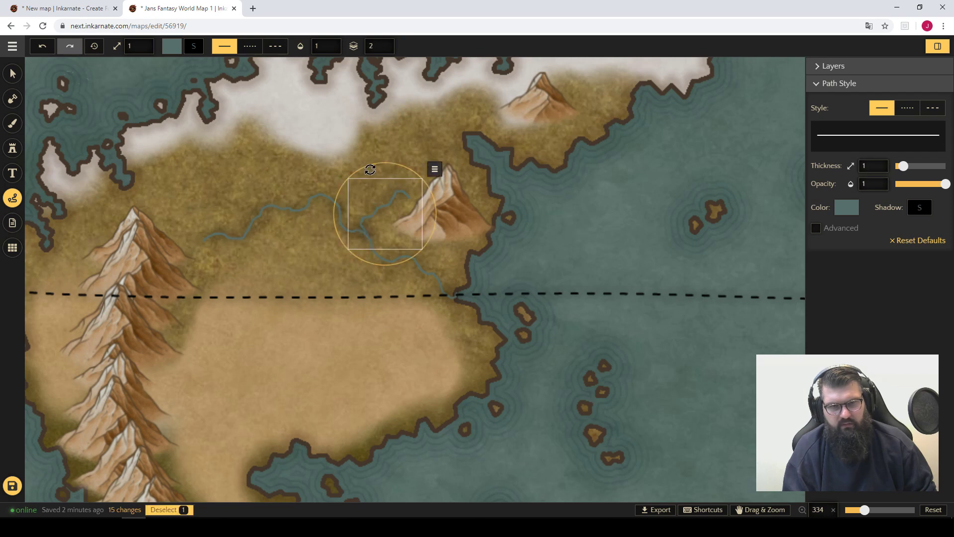
click(239, 175)
Step: Draw a short river path on the green peninsula from below the western mountain range's southern end east to the inlet
scroll(242, 183, down, 8)
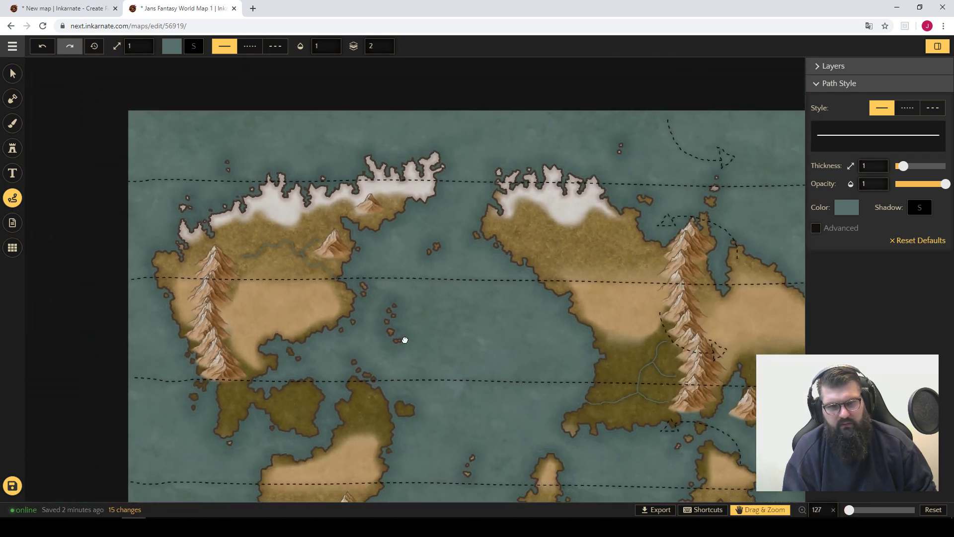
drag(405, 340, 266, 220)
drag(366, 315, 535, 264)
scroll(292, 206, up, 3)
scroll(268, 201, up, 3)
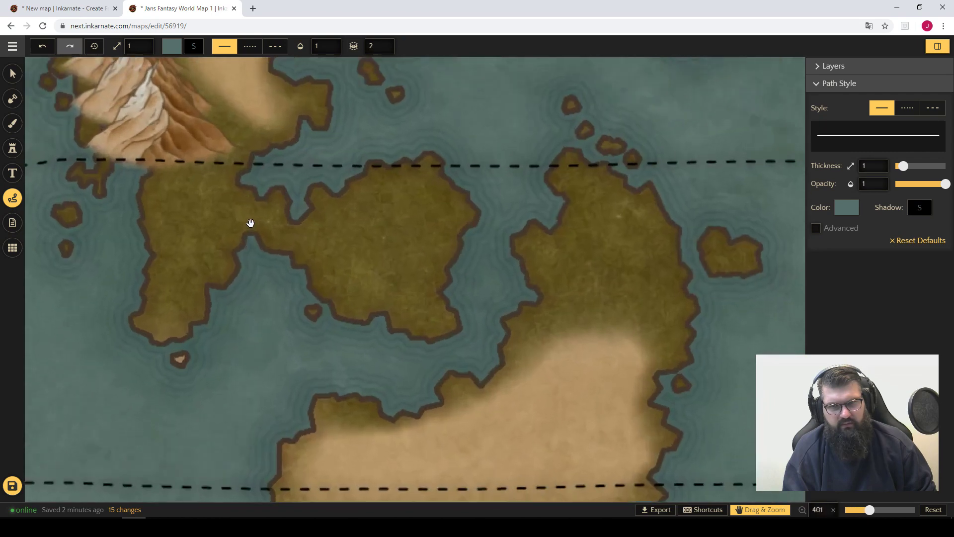
drag(249, 222, 506, 265)
scroll(506, 264, down, 8)
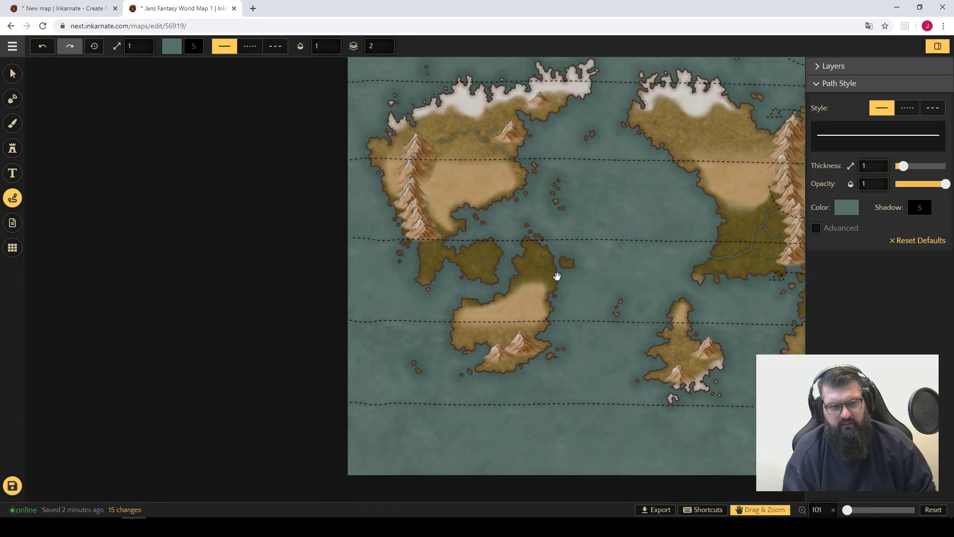
scroll(499, 250, up, 12)
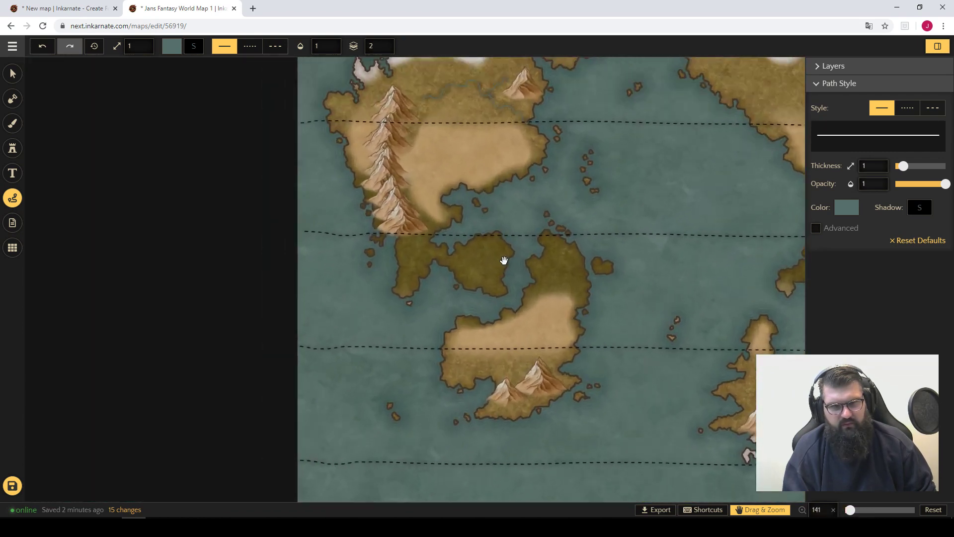
key(space)
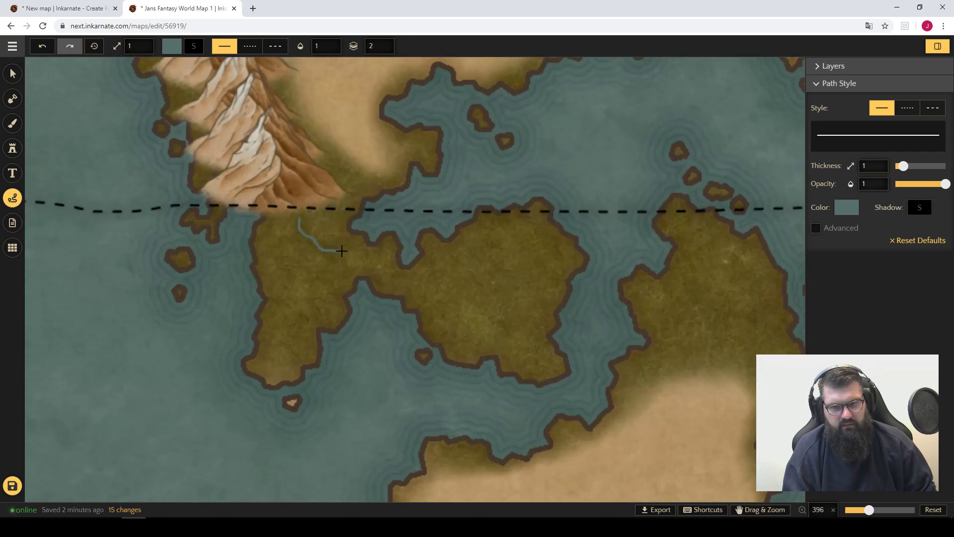
double_click(376, 243)
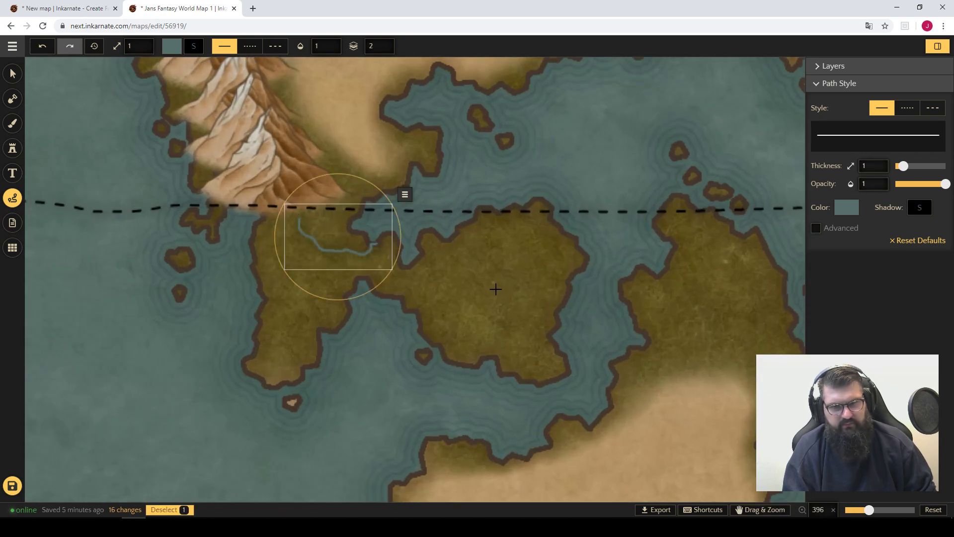
Step: Draw a short river path on the southwestern continent from between its two mountains west to the southern bay
key(space)
drag(476, 260, 249, 145)
drag(494, 212, 270, 113)
drag(285, 376, 427, 248)
key(space)
click(288, 268)
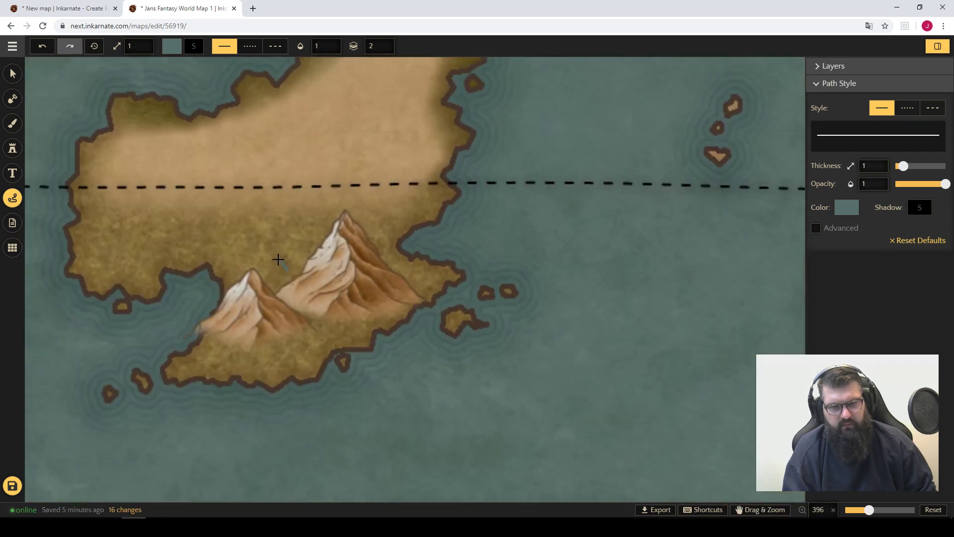
drag(211, 259, 210, 262)
Step: Draw a river path on the small south-central landmass from between its two mountains west to the coastal bay
key(space)
drag(724, 268, 129, 215)
key(space)
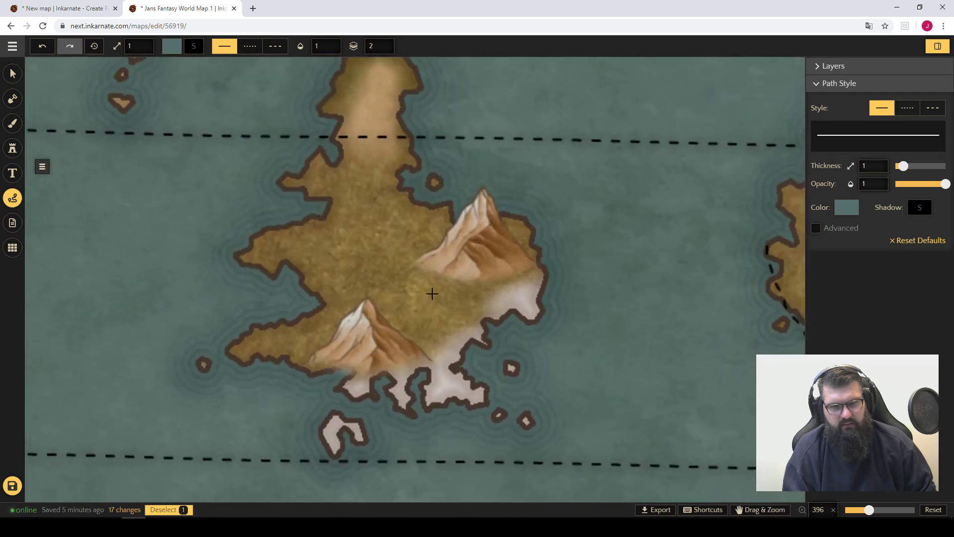
mouse_move(428, 287)
mouse_down()
mouse_move(420, 294)
mouse_move(364, 268)
mouse_move(329, 276)
mouse_move(323, 298)
mouse_up()
Step: Paint sandy desert texture over the brown grassland along the western side of the eastern continent's northern mountain range
key(space)
drag(631, 247, 322, 359)
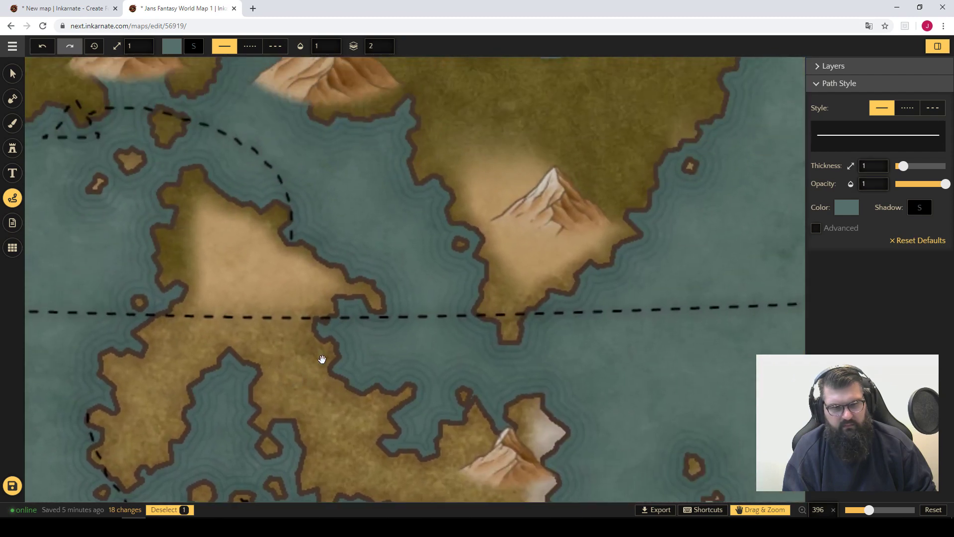
scroll(432, 251, down, 12)
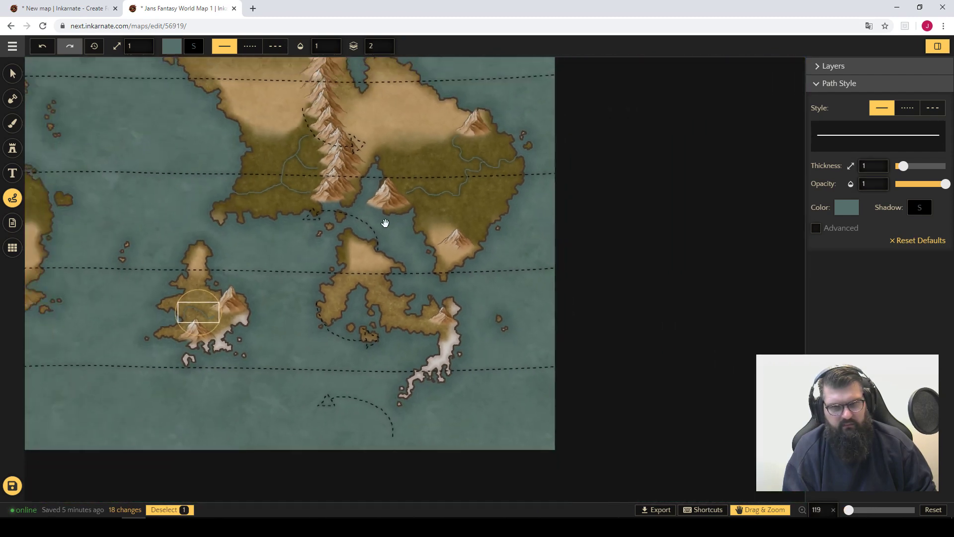
scroll(386, 223, down, 1)
drag(244, 191, 416, 317)
scroll(416, 154, up, 4)
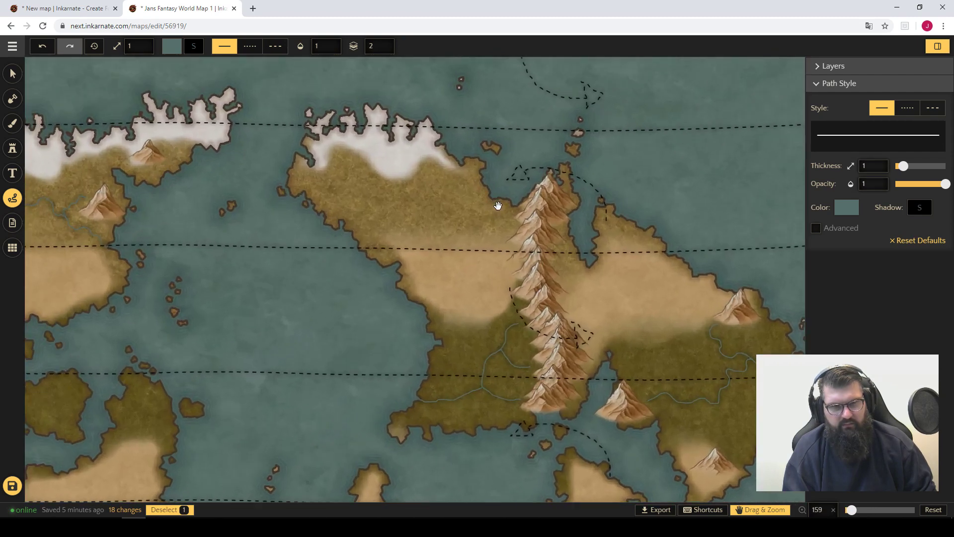
scroll(498, 205, up, 6)
key(space)
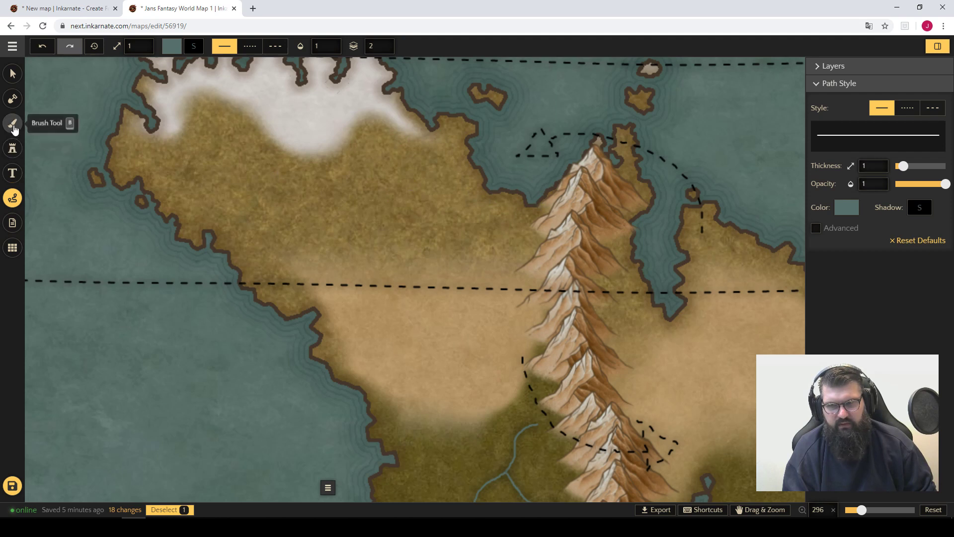
key(b)
click(905, 205)
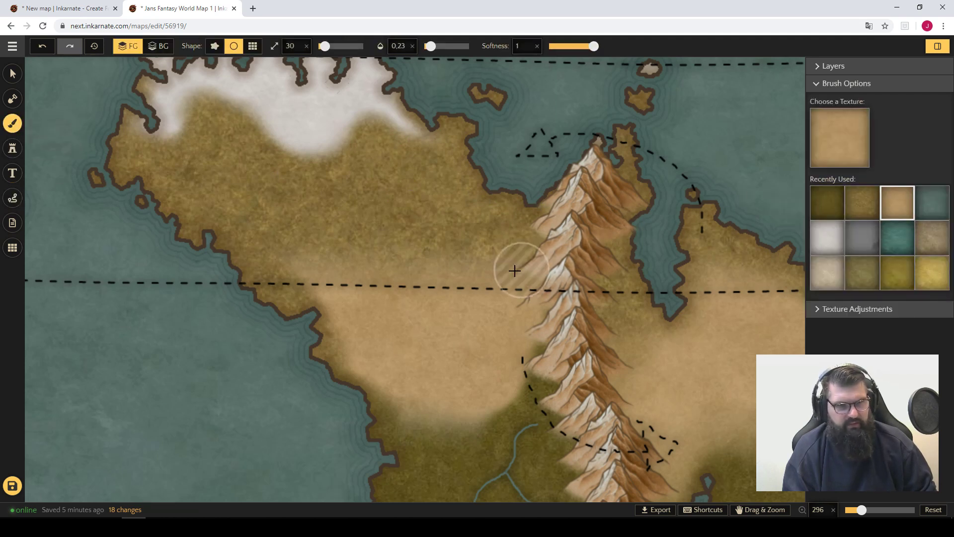
mouse_move(525, 241)
mouse_down()
mouse_move(517, 226)
mouse_move(466, 273)
mouse_move(523, 229)
mouse_move(471, 283)
mouse_move(513, 267)
mouse_move(520, 230)
mouse_move(506, 283)
mouse_move(552, 238)
mouse_move(504, 316)
mouse_up()
Step: Place a single mountain stamp at the eastern edge of the eastern continent's northern snowfield
key(space)
drag(479, 175, 536, 297)
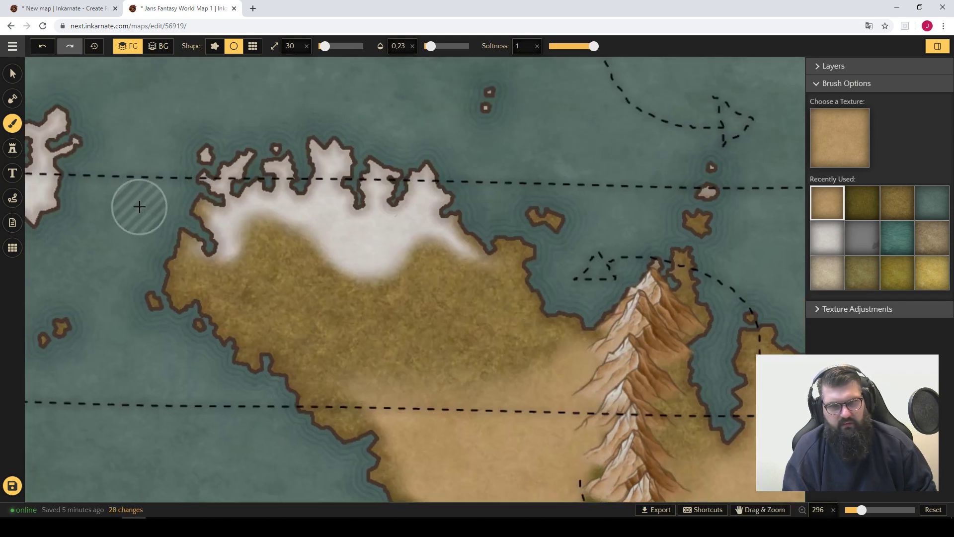
click(12, 148)
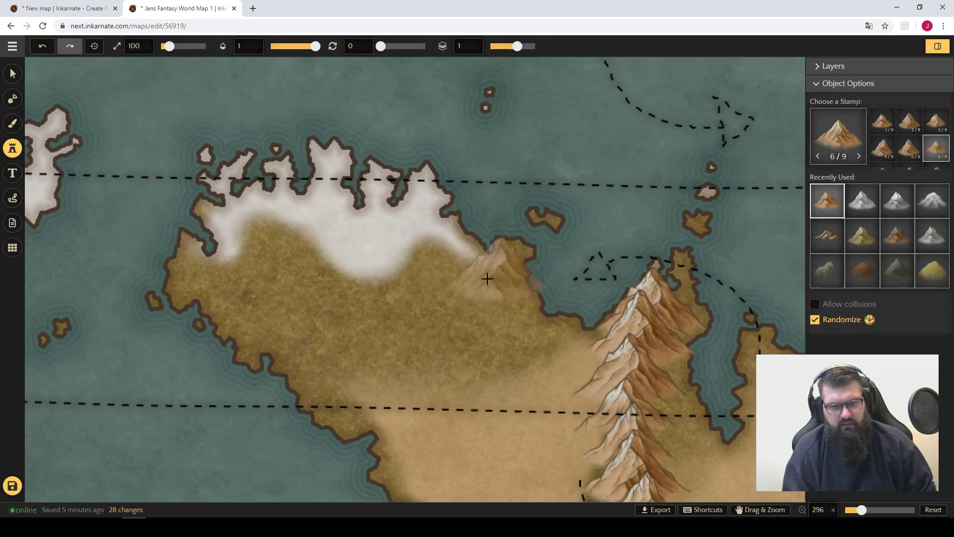
click(488, 272)
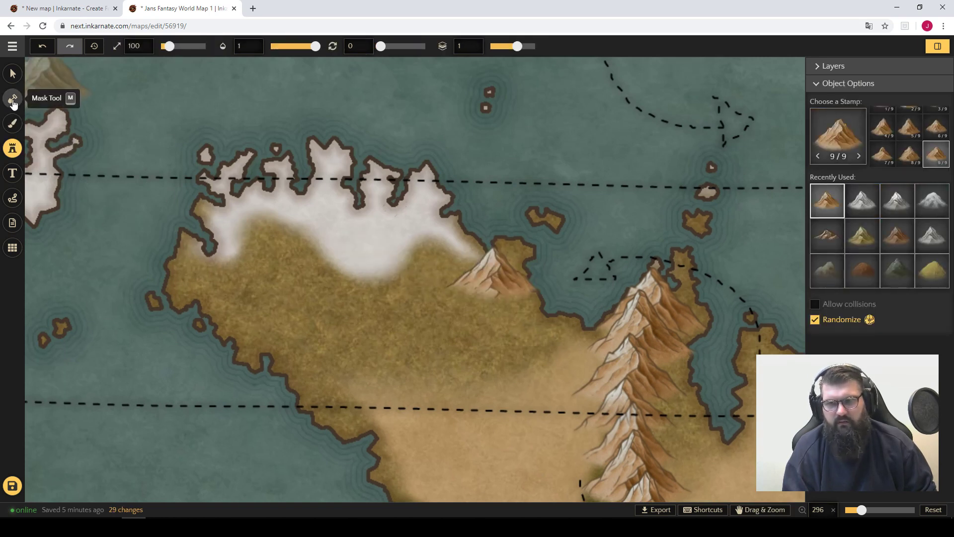
Step: Draw a winding river path from the new northern mountain southwest across the brown grassland to the eastern continent's west coast
click(13, 198)
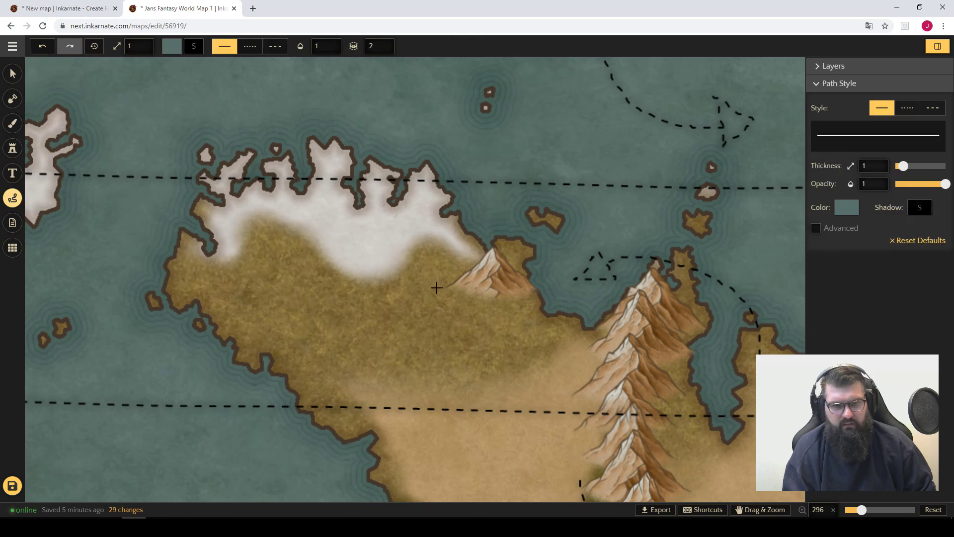
mouse_move(461, 299)
mouse_down()
mouse_move(452, 322)
mouse_move(431, 326)
mouse_up()
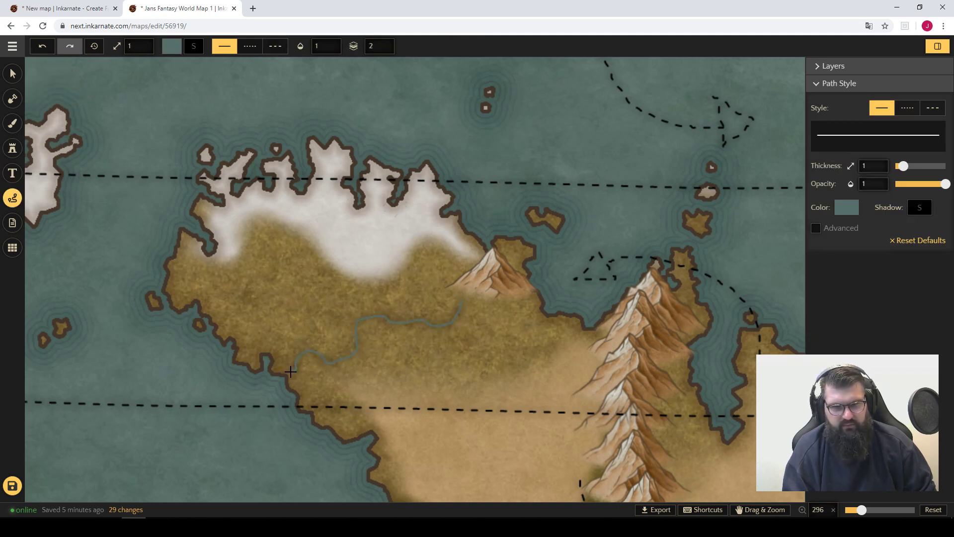
drag(284, 376, 286, 374)
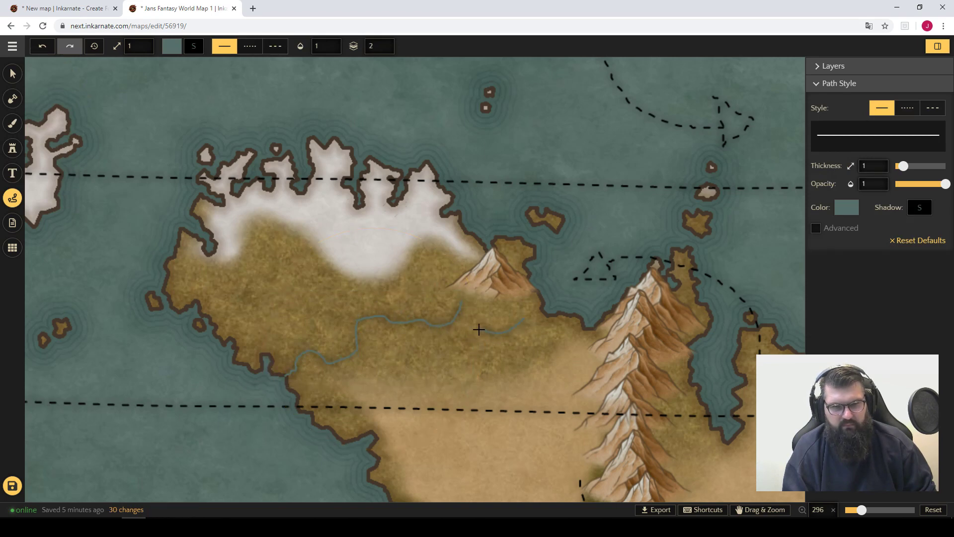
drag(478, 329, 478, 329)
key(ctrl+z)
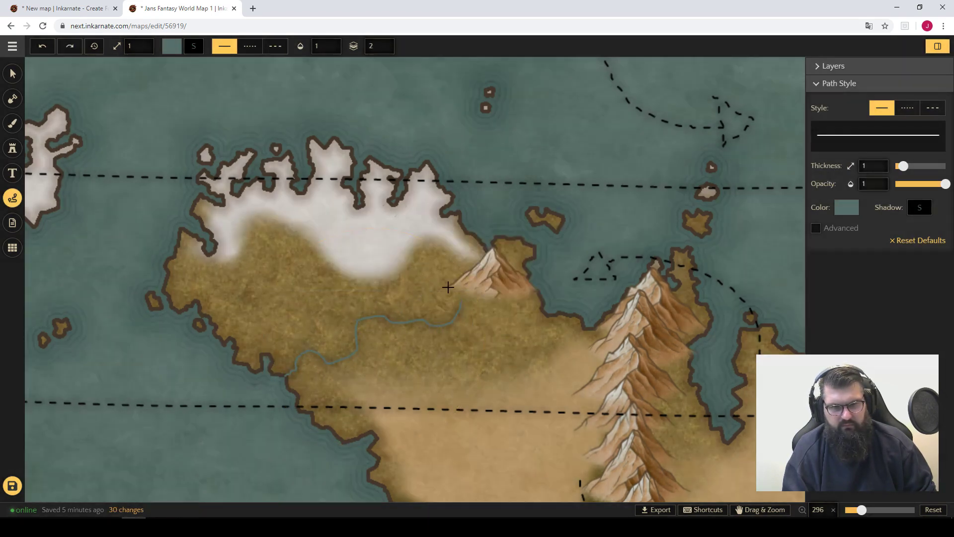
Step: Switch to selecting objects and save the map changes
key(space)
scroll(592, 271, down, 10)
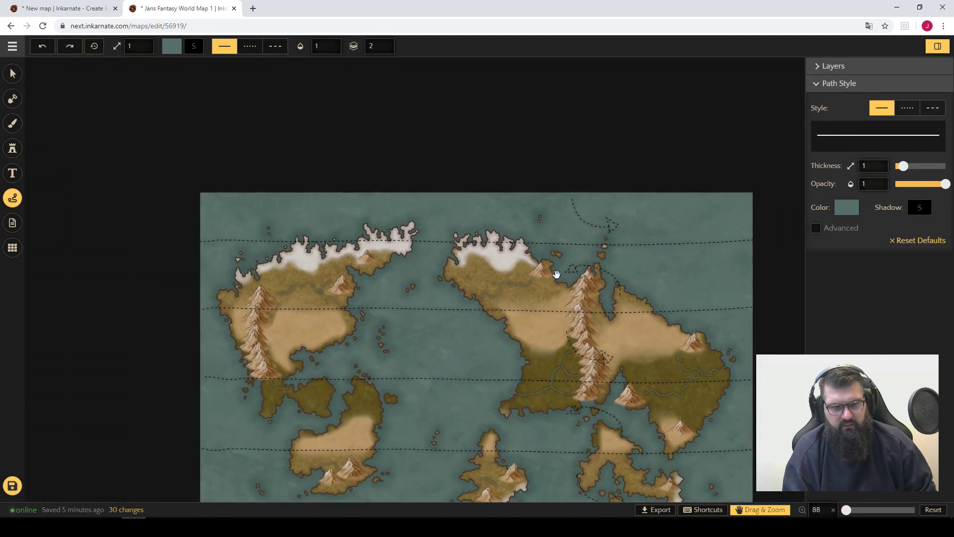
scroll(557, 275, down, 3)
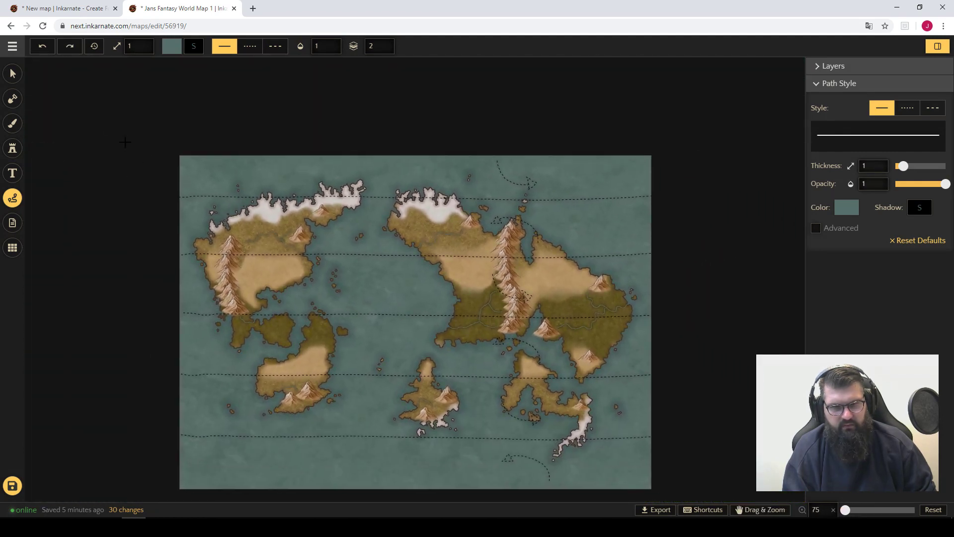
click(13, 74)
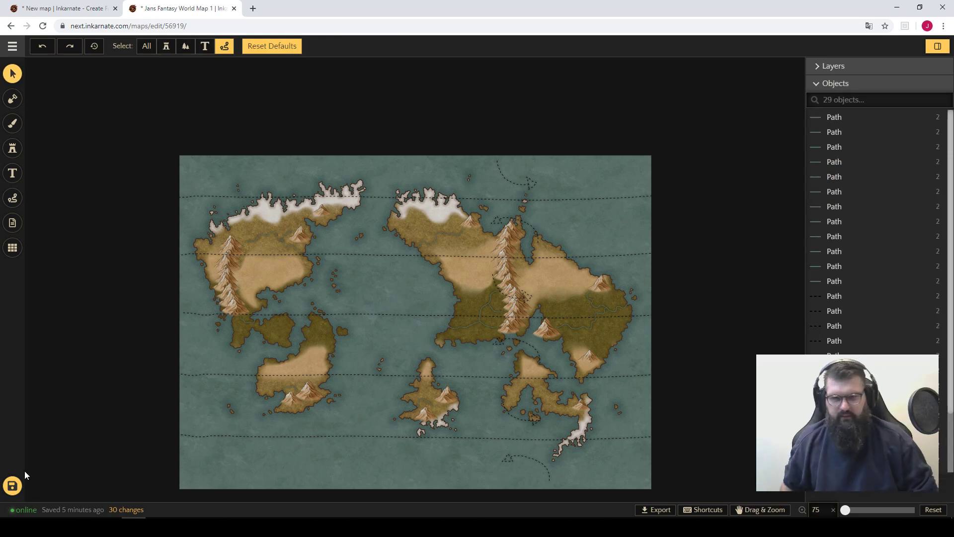
click(15, 480)
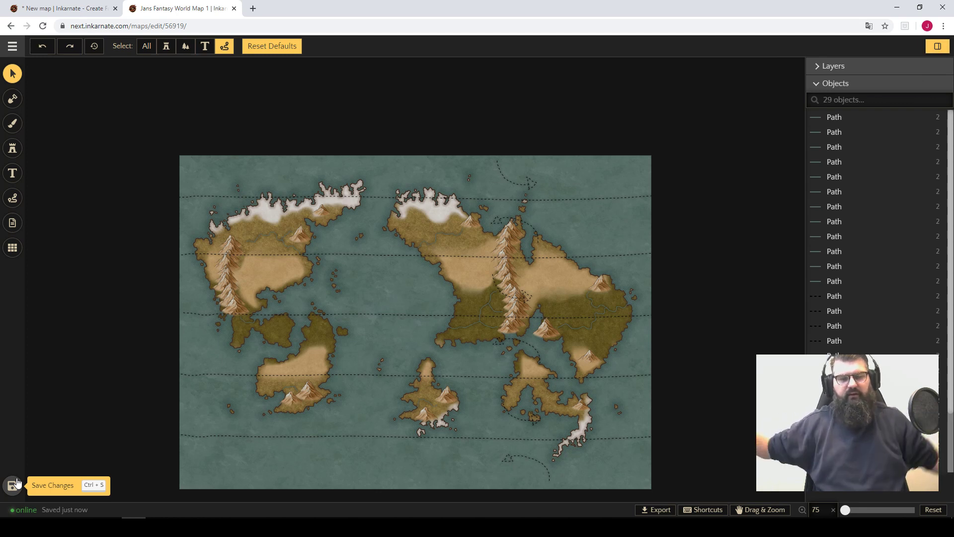
Step: Delete the five dashed horizontal latitude lines running across the map
scroll(383, 177, up, 5)
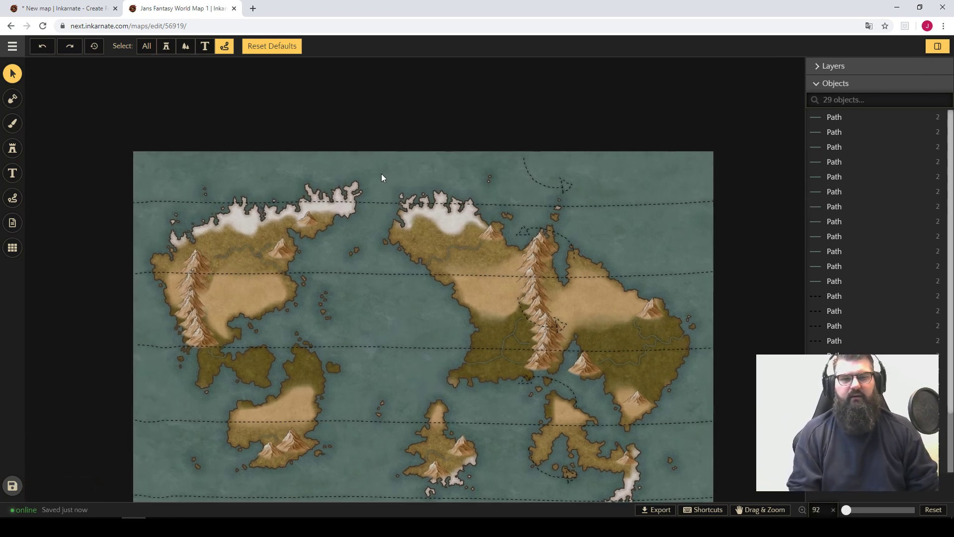
key(Delete)
click(401, 318)
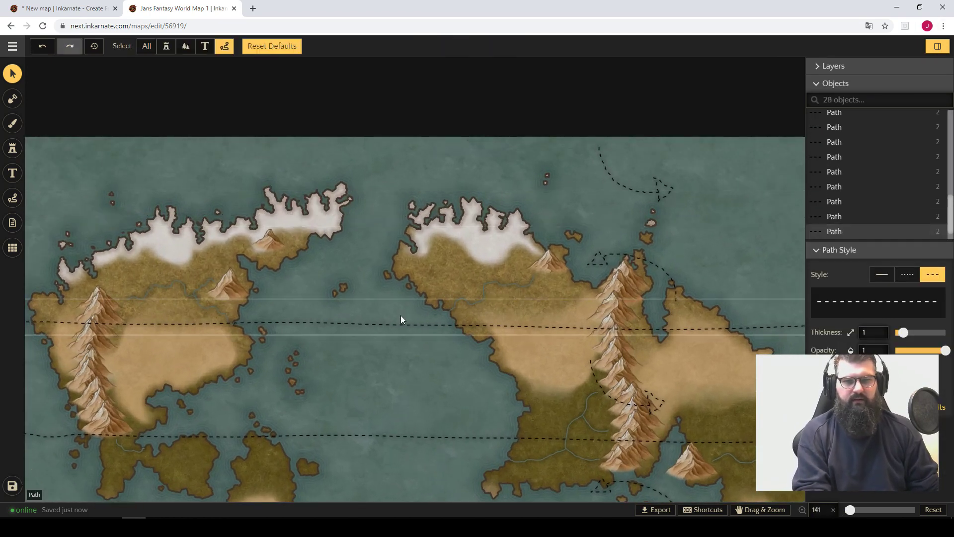
key(Delete)
click(410, 434)
key(Delete)
scroll(407, 364, down, 4)
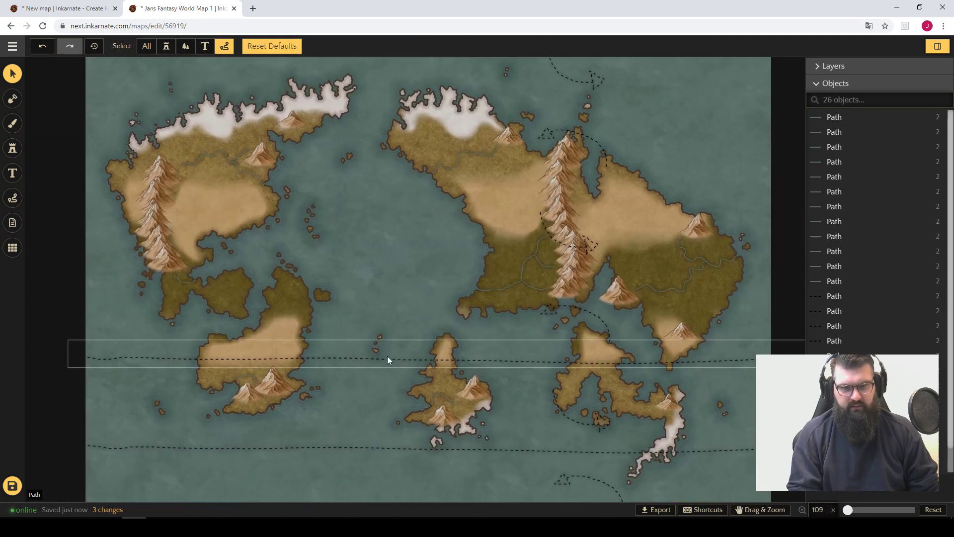
click(388, 359)
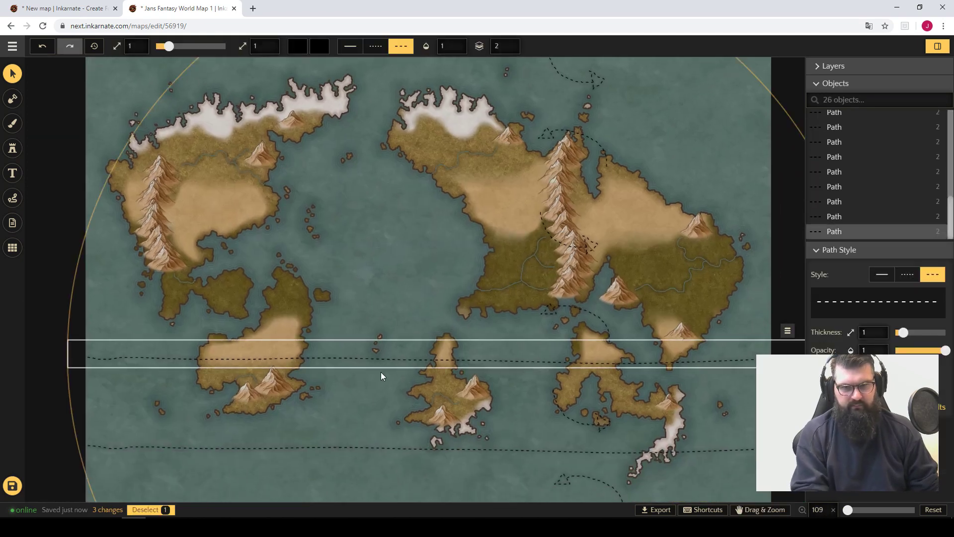
key(Delete)
click(369, 446)
key(Delete)
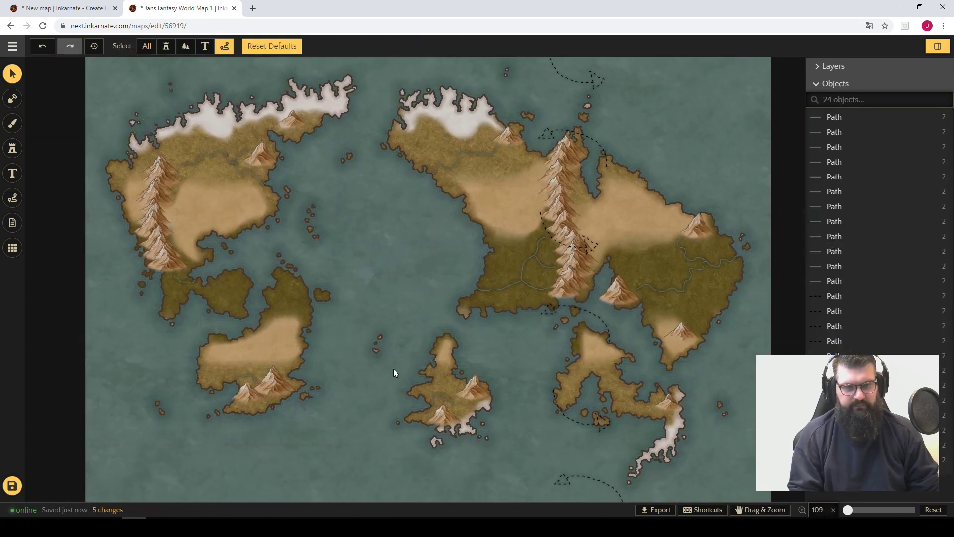
Step: Delete the dashed curved arrows around the southeastern landmass and the one crossing the eastern continent's mountain range
scroll(392, 369, down, 1)
drag(393, 369, 491, 415)
scroll(418, 362, up, 1)
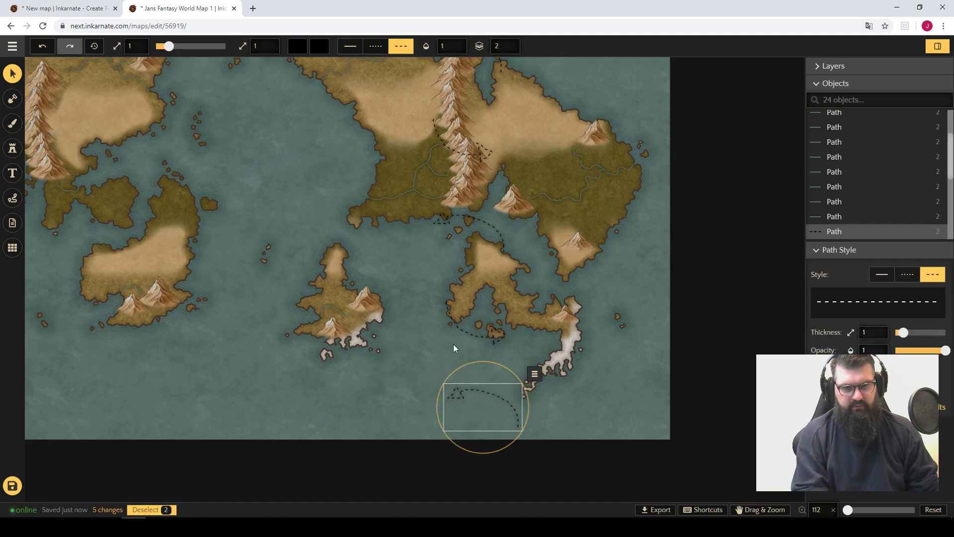
key(Delete)
click(458, 330)
key(Delete)
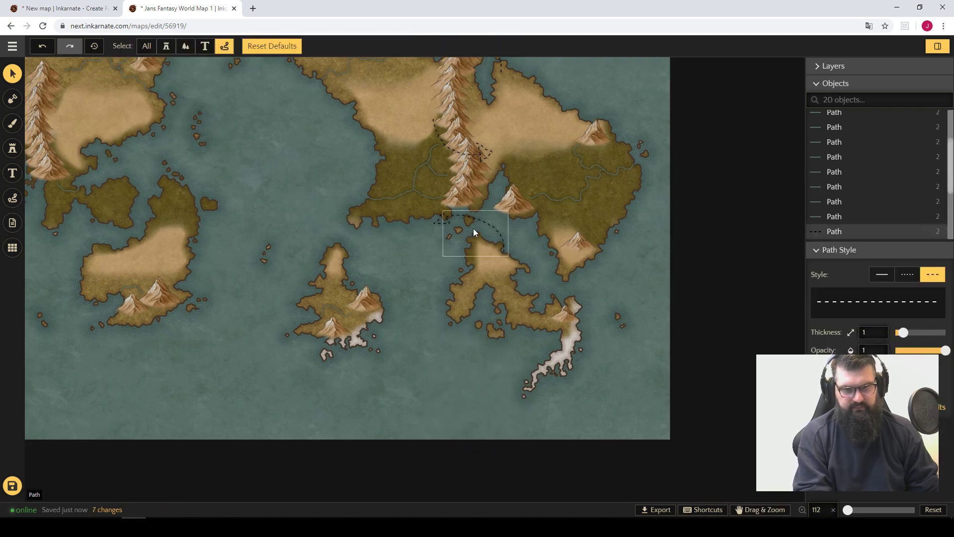
click(449, 226)
key(Delete)
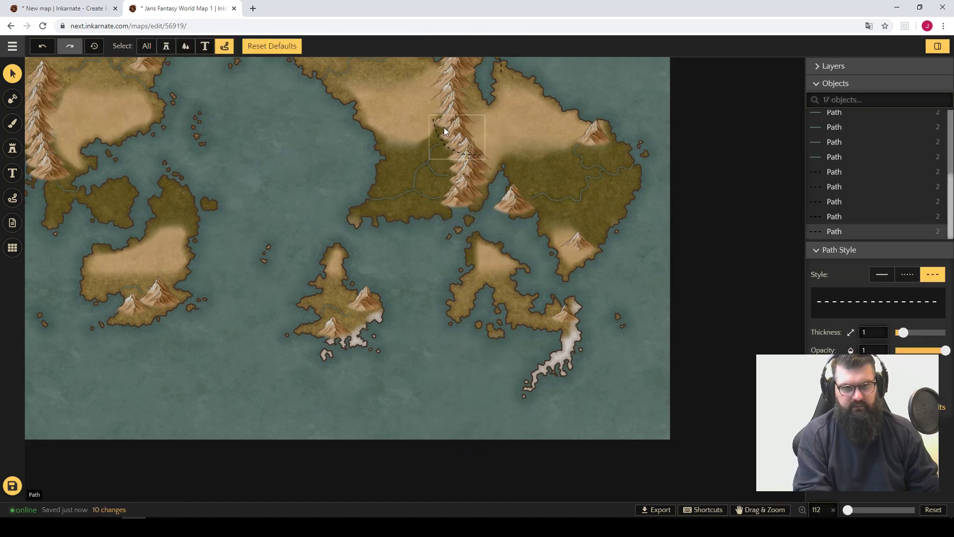
click(444, 129)
key(Delete)
Step: Delete the two dashed curved arrows at the northern end of the eastern continent and in the sea above it
drag(493, 149, 525, 331)
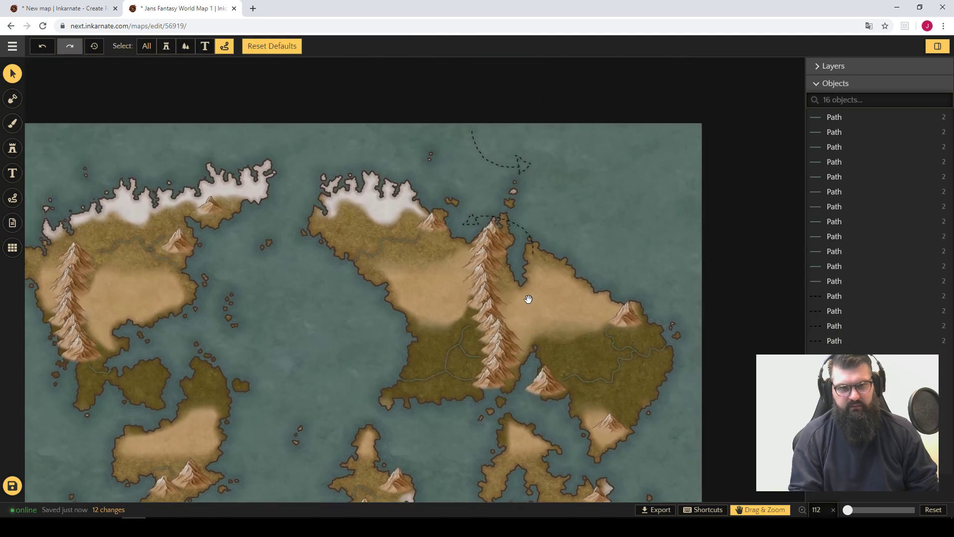
click(532, 240)
key(Delete)
click(494, 160)
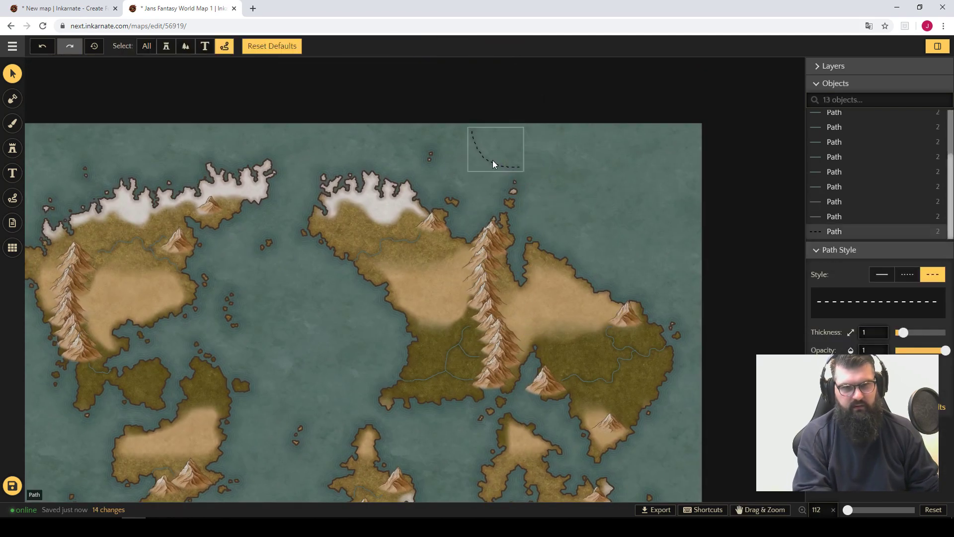
key(Delete)
scroll(344, 241, down, 2)
drag(347, 290, 347, 218)
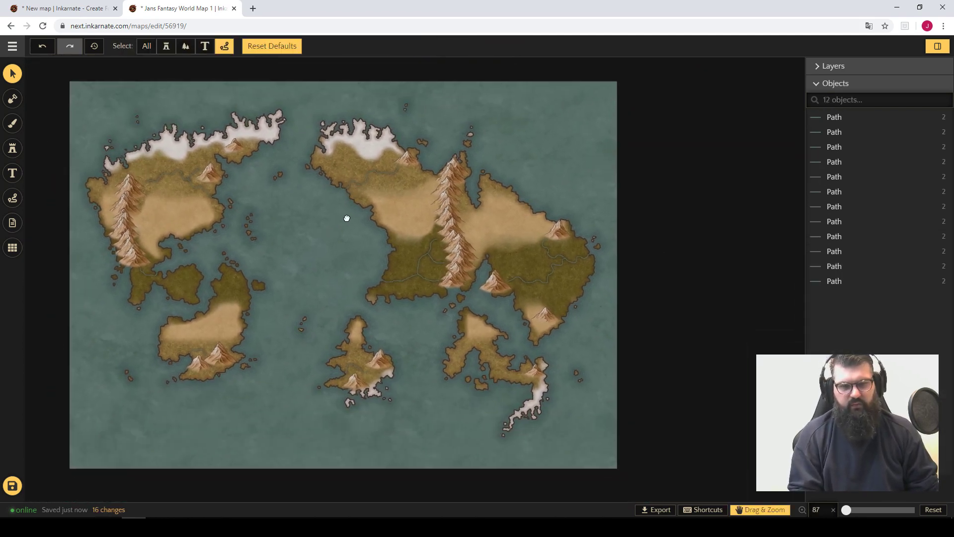
Step: Limit object selection to stamps and save the map
click(166, 46)
key(space)
drag(279, 190, 377, 229)
key(ctrl+s)
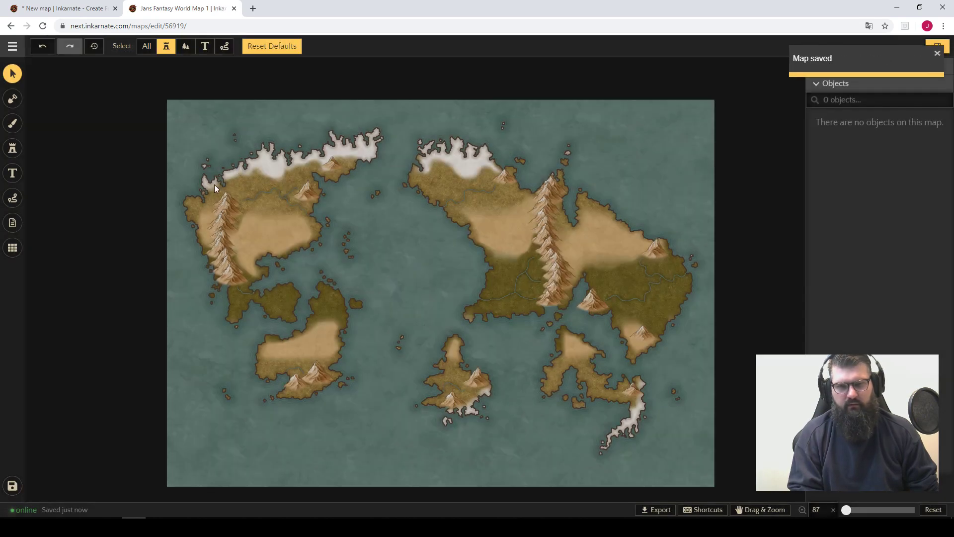
Step: Search the stamp library for "snow mount" and choose the Snow Mountains stamp set
scroll(214, 184, up, 6)
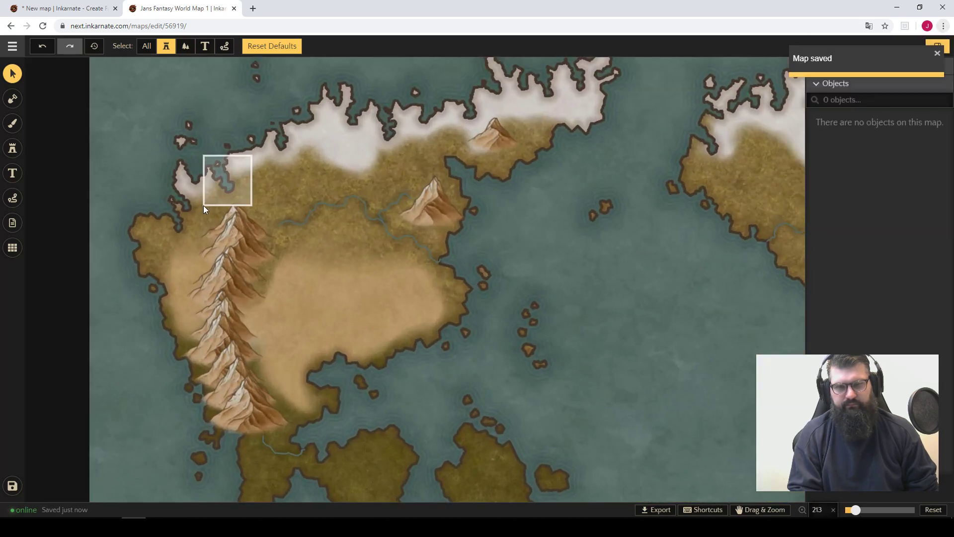
key(space)
drag(273, 152, 220, 181)
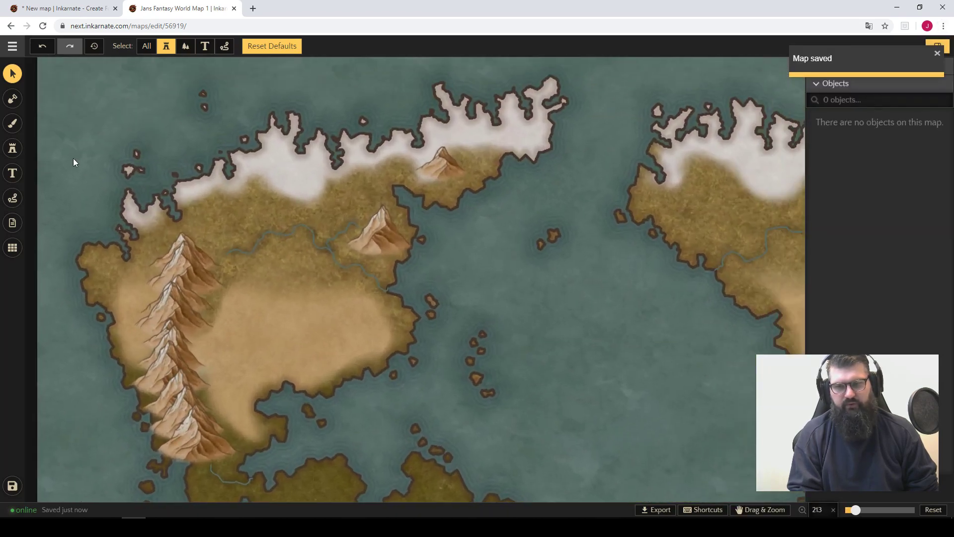
click(14, 150)
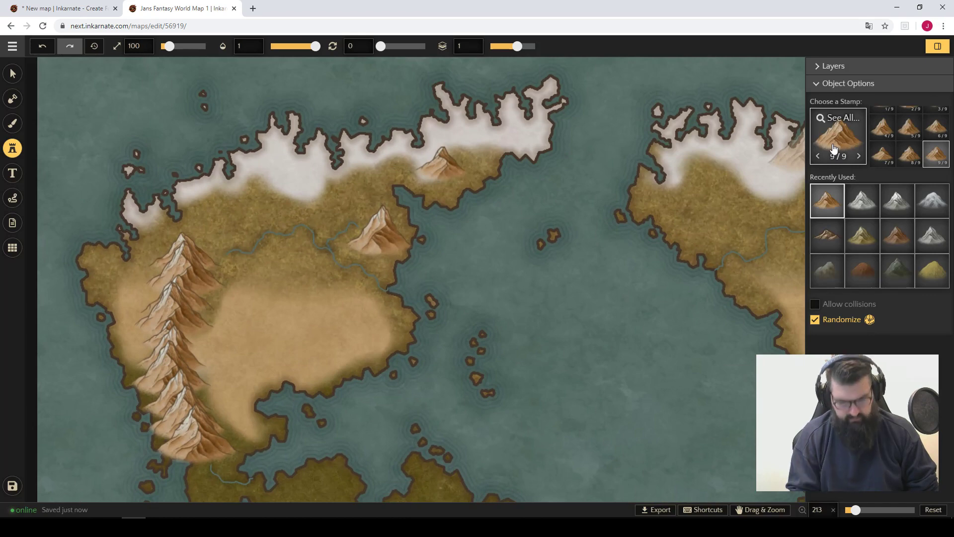
click(835, 149)
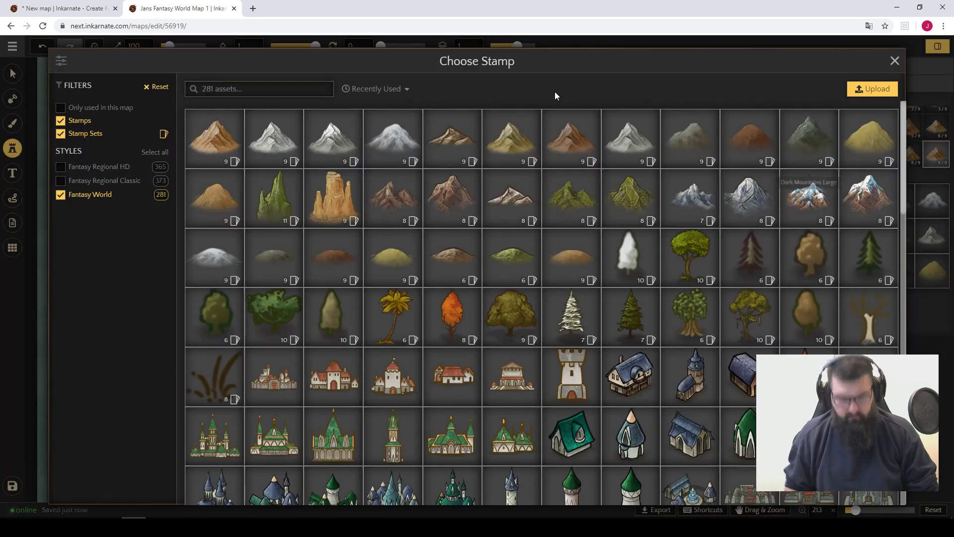
click(297, 83)
text(snow m)
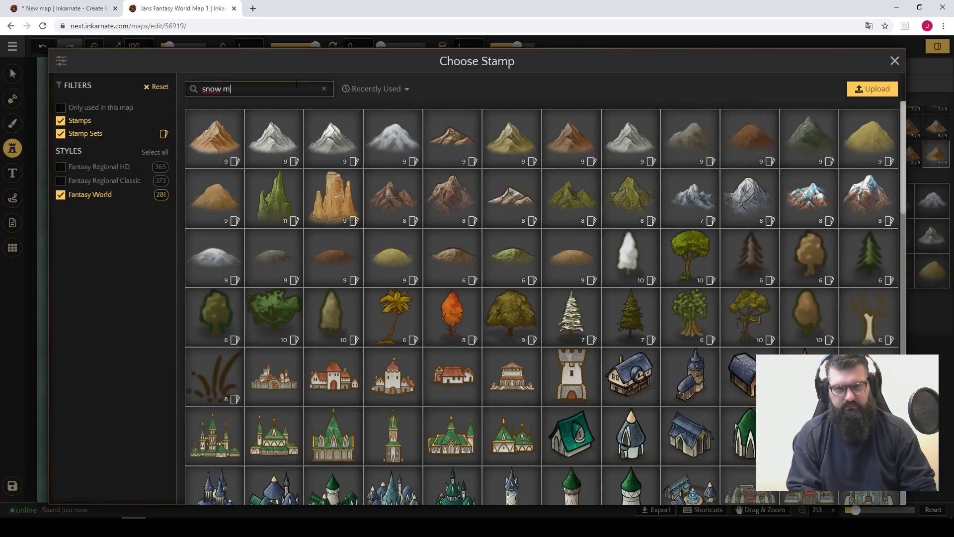
text(ount)
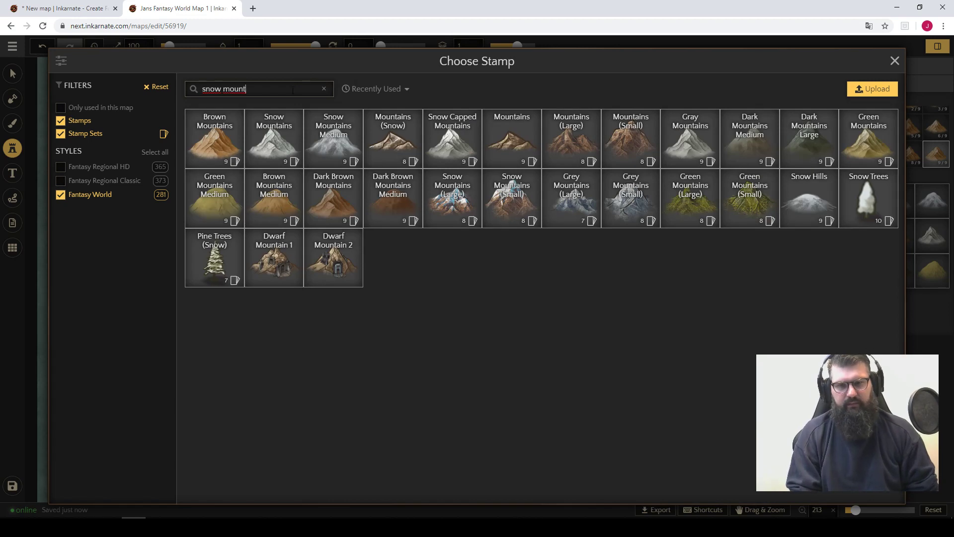
click(273, 149)
key(space)
drag(289, 132, 296, 187)
scroll(522, 218, up, 3)
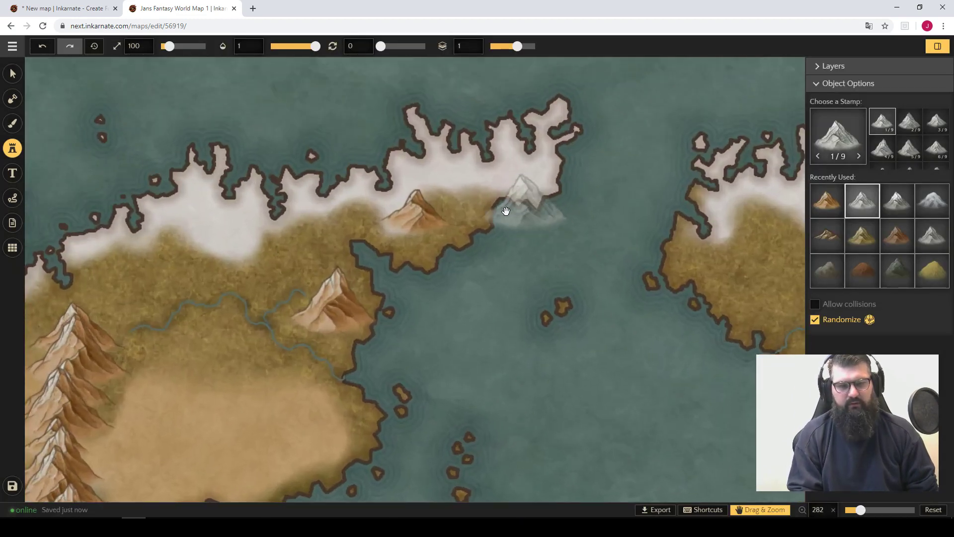
Step: Allow selection of all object types and delete the brown mountain beside the snow on the western continent's northeastern peninsula
click(12, 75)
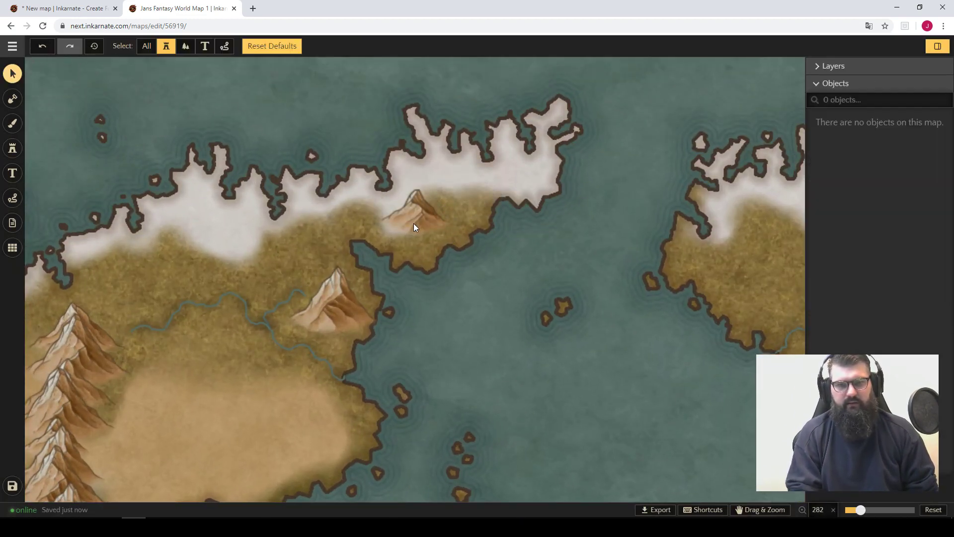
click(146, 47)
click(448, 226)
scroll(458, 242, down, 3)
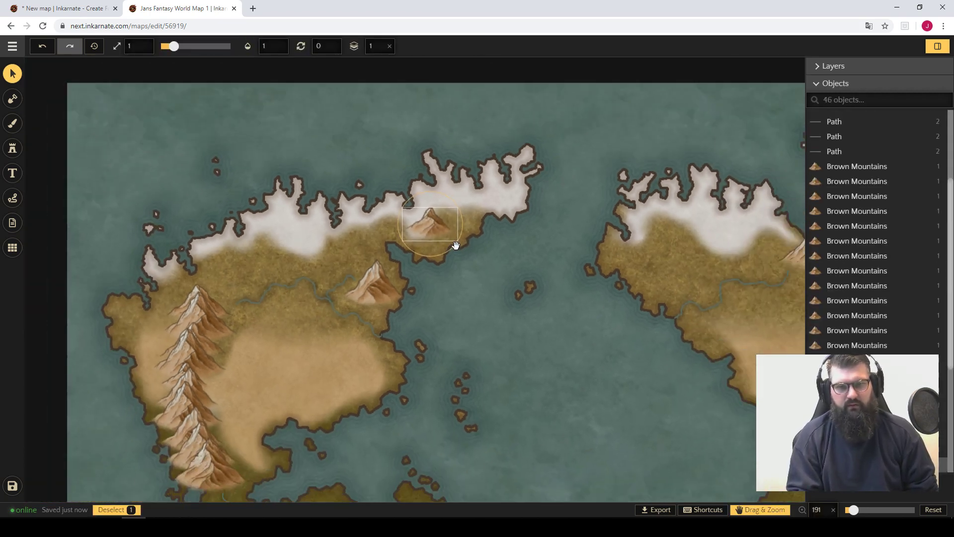
key(Delete)
scroll(399, 222, down, 4)
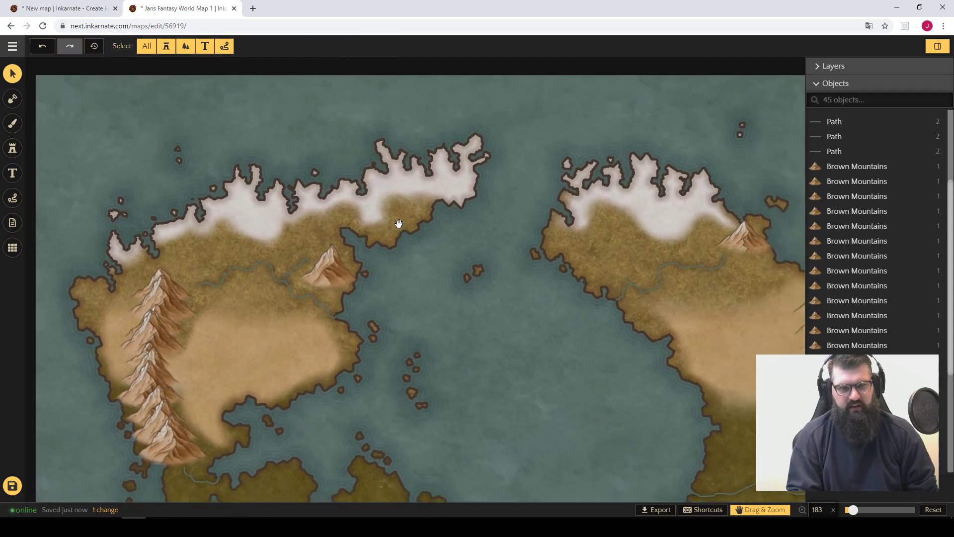
scroll(422, 223, up, 4)
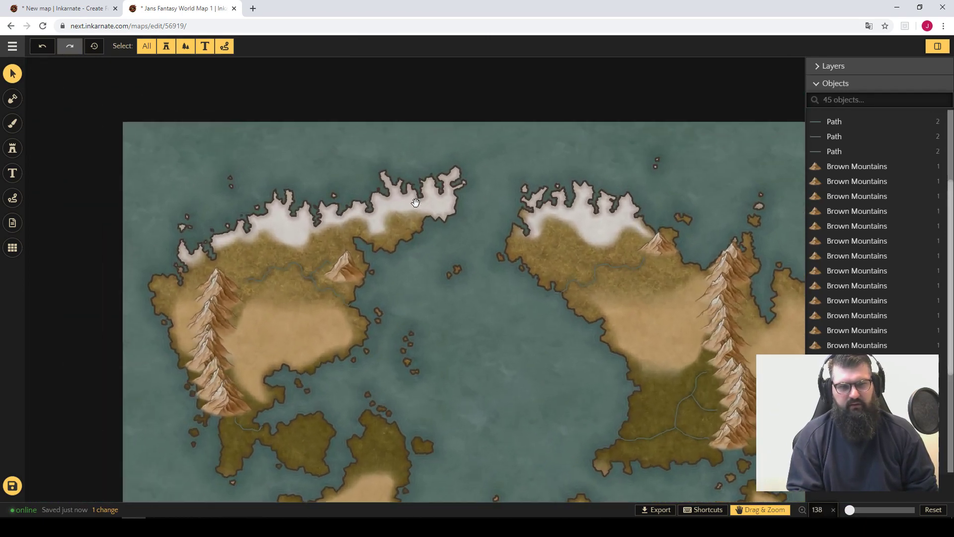
Step: Place three Snow Mountains stamps at size 60 on the snowy northeastern peninsula of the western continent
click(13, 149)
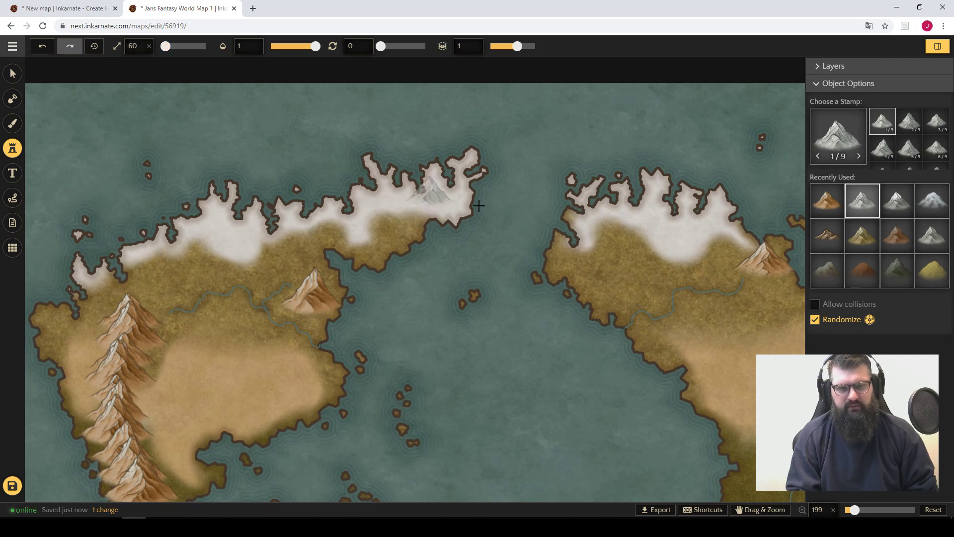
click(429, 209)
scroll(422, 206, up, 5)
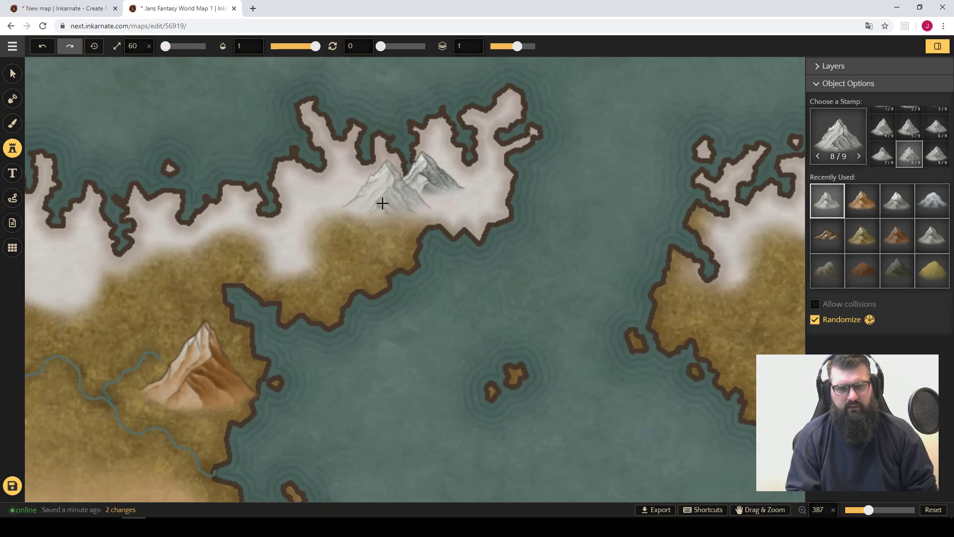
click(380, 203)
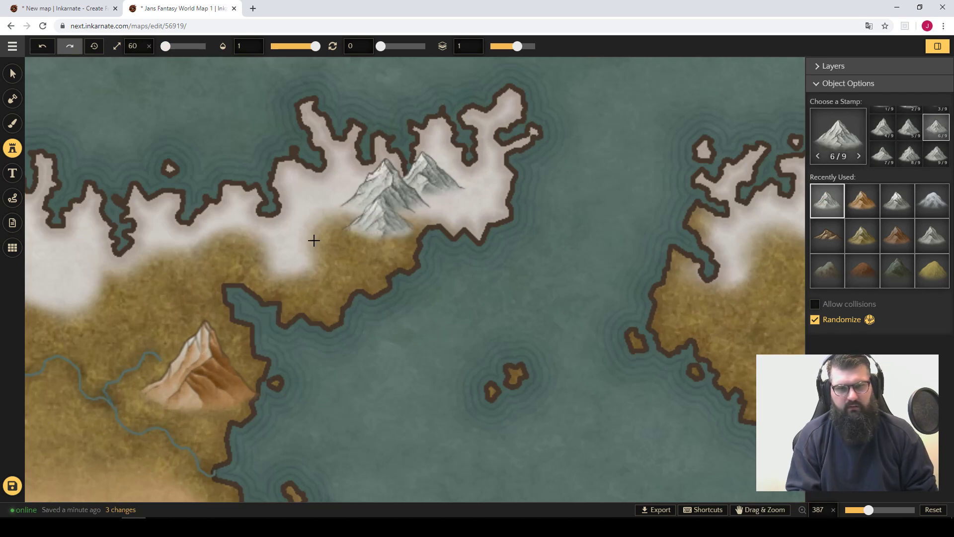
click(194, 240)
scroll(301, 181, down, 6)
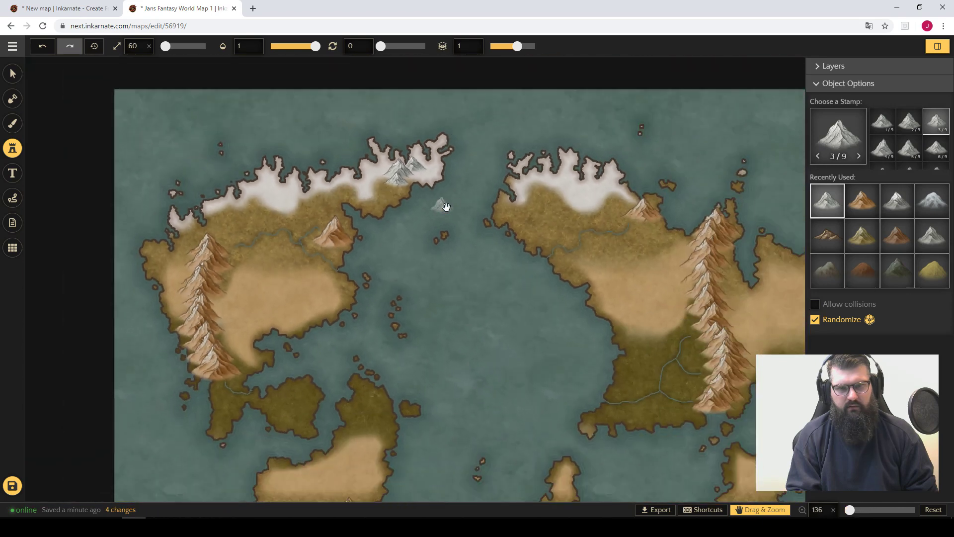
Step: Replace the brown mountain at the eastern continent's northern snow edge with a Snow Mountains stamp at size 100
scroll(446, 207, down, 3)
scroll(423, 199, up, 7)
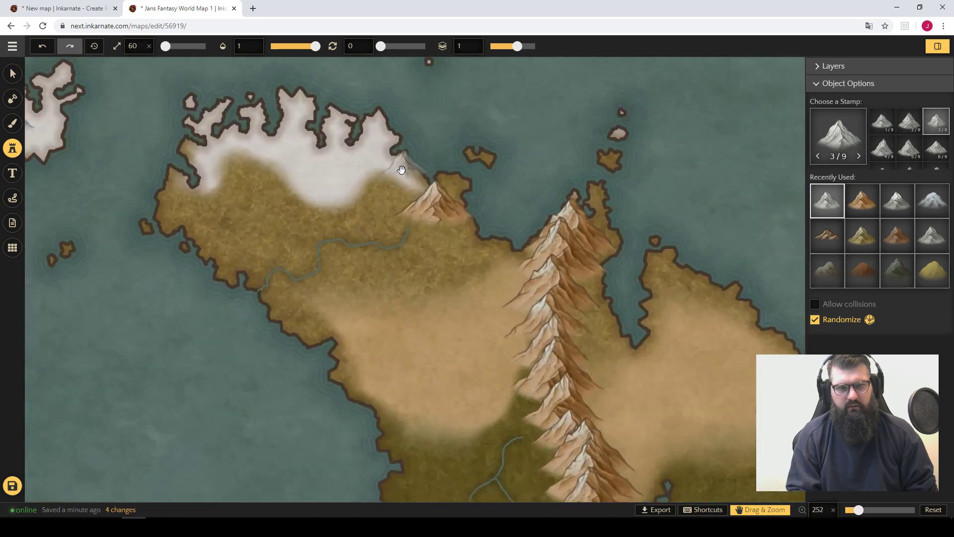
scroll(402, 170, up, 3)
click(14, 74)
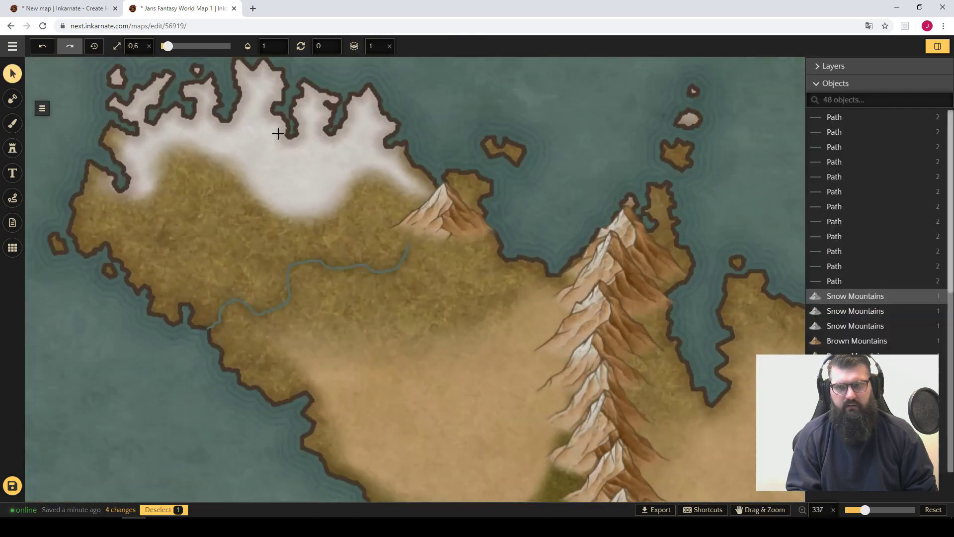
click(426, 198)
key(Delete)
click(14, 148)
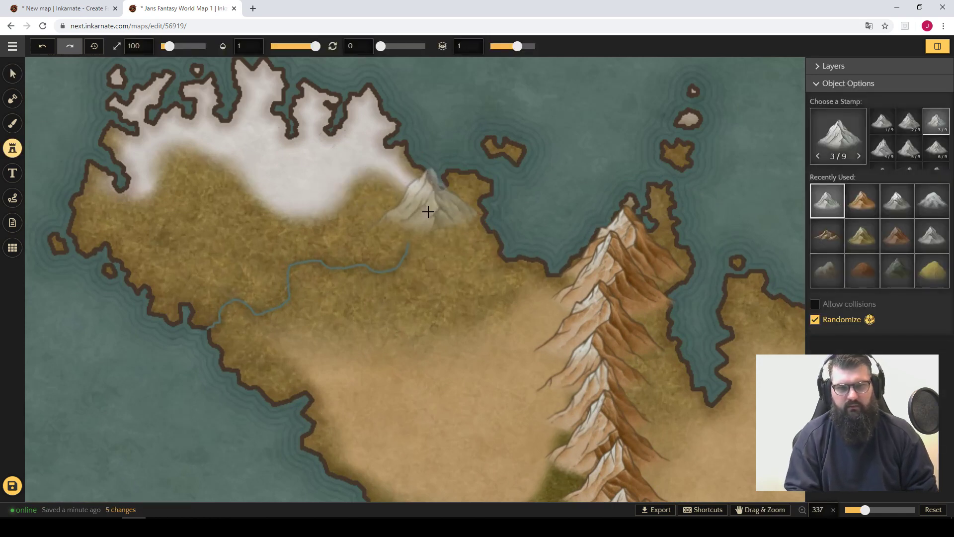
click(428, 202)
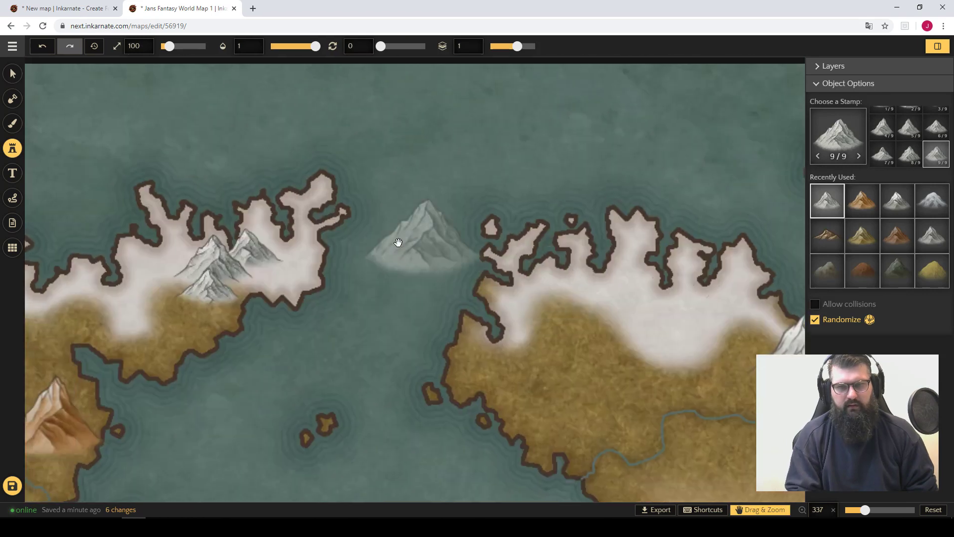
Step: Move the three small snow mountains on the western continent's northeastern peninsula closer together into an overlapping cluster
click(12, 75)
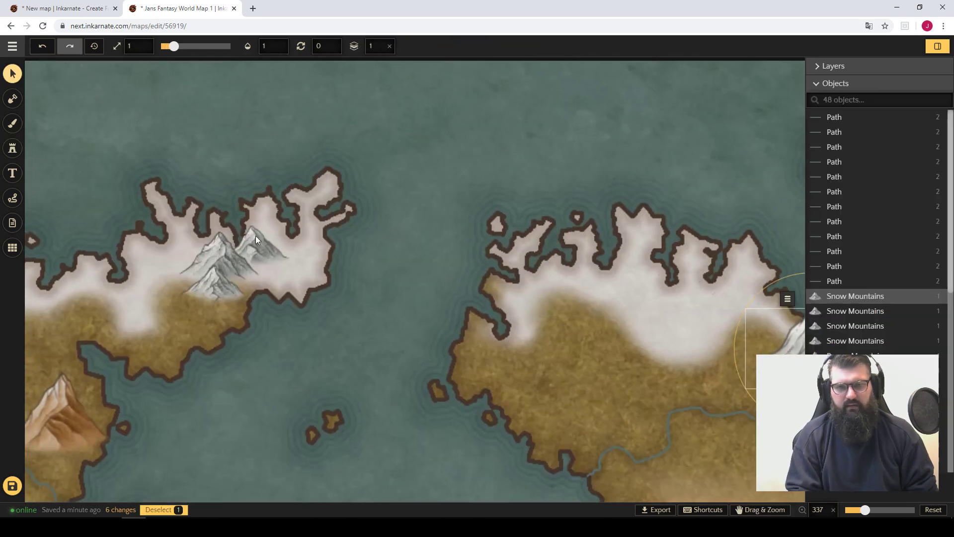
click(262, 246)
drag(258, 245, 221, 240)
click(220, 253)
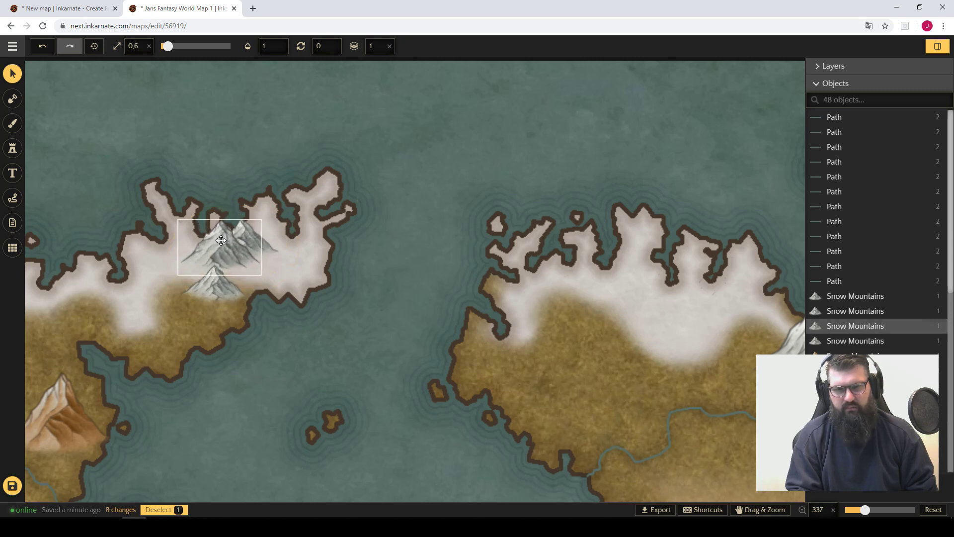
click(217, 284)
drag(217, 283, 226, 264)
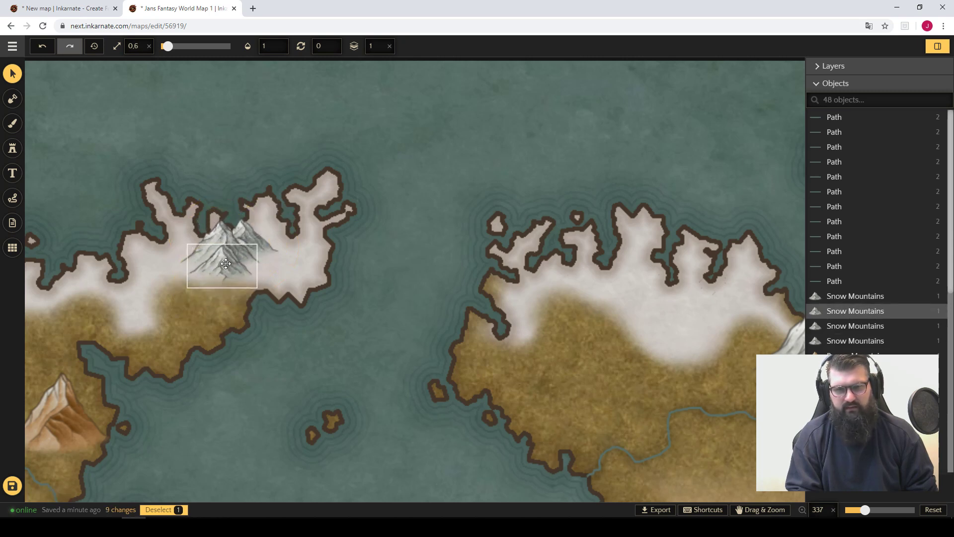
Step: Add two Snow Mountains stamps at size 60 northwest of the large snow mountain on the eastern continent
click(584, 324)
key(space)
drag(636, 321, 334, 226)
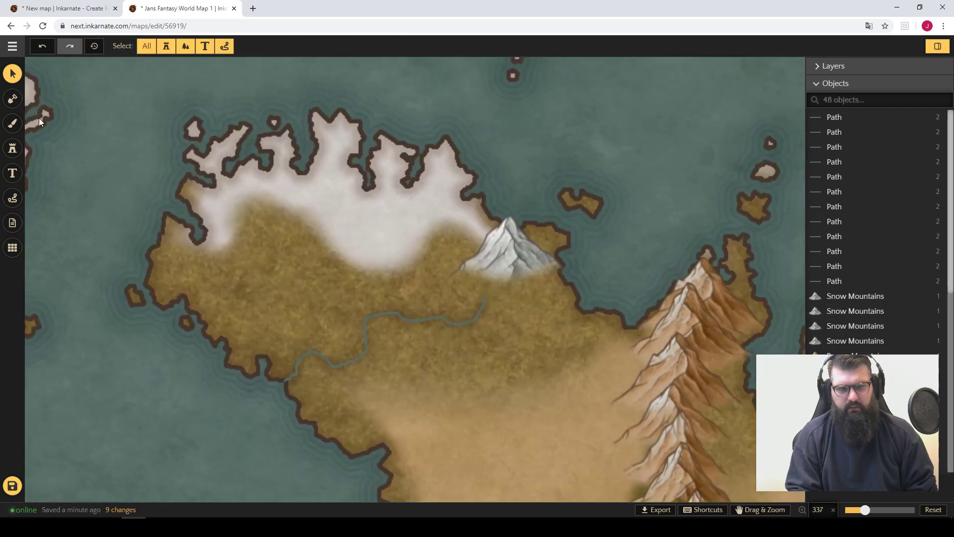
click(14, 148)
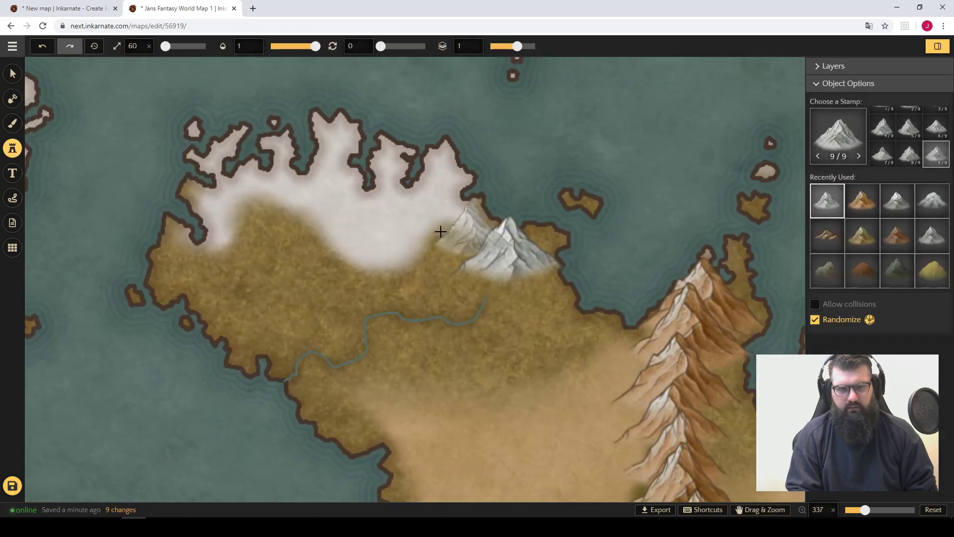
click(440, 232)
click(424, 213)
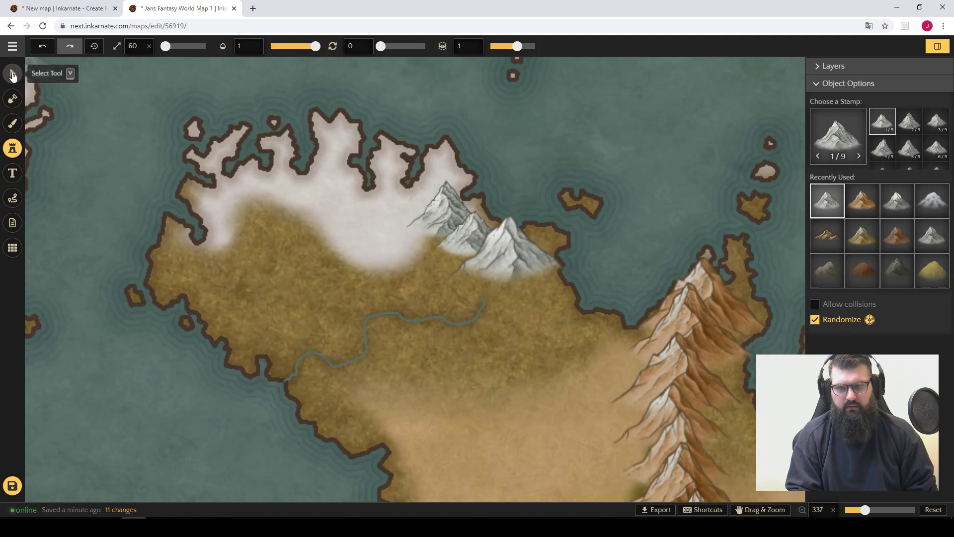
Step: Regroup the eastern continent's three snow mountains into one overlapping cluster at the edge of the northern snow
click(13, 75)
mouse_move(446, 216)
mouse_down()
mouse_move(475, 236)
mouse_move(442, 202)
mouse_up()
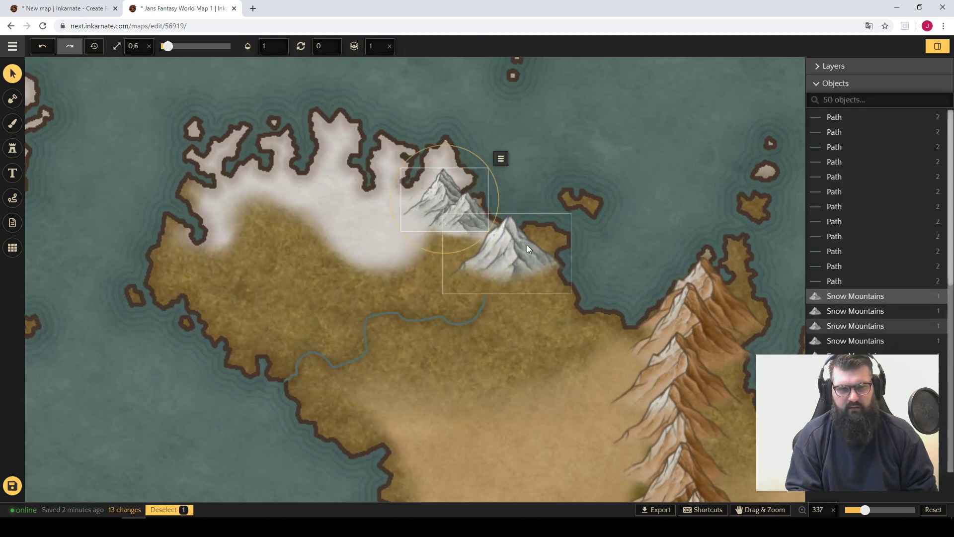
drag(528, 248, 452, 216)
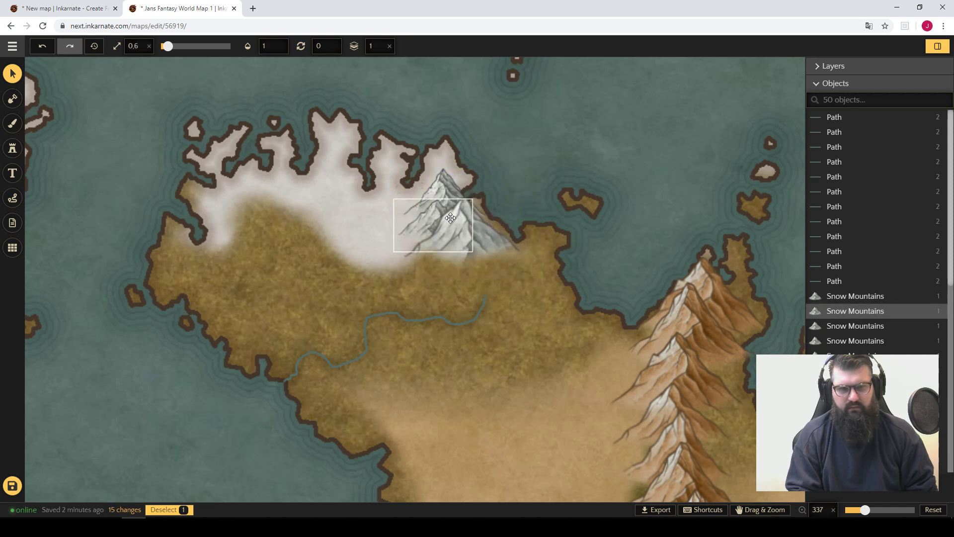
click(526, 152)
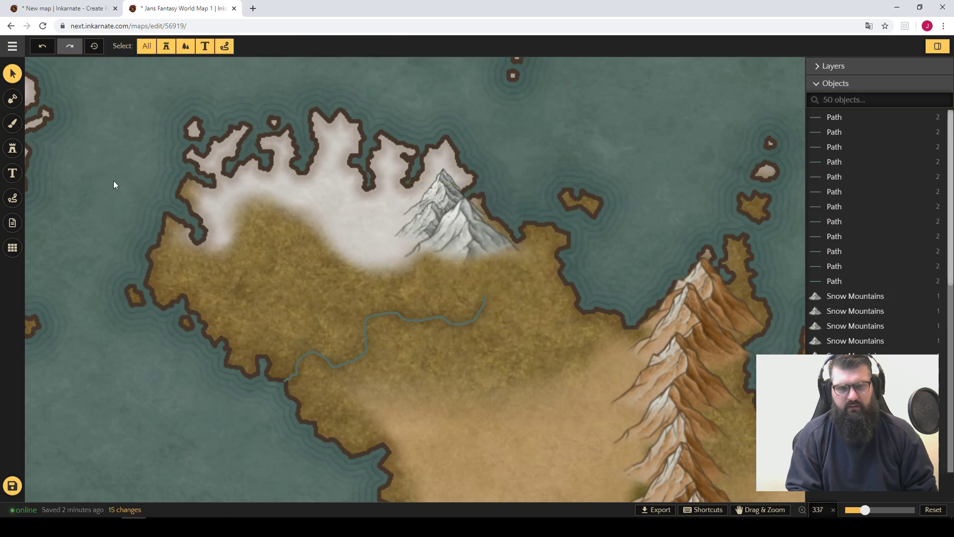
Step: Paint the Land White 1 texture around the base of the eastern continent's snow mountains and along the adjoining coast
click(16, 122)
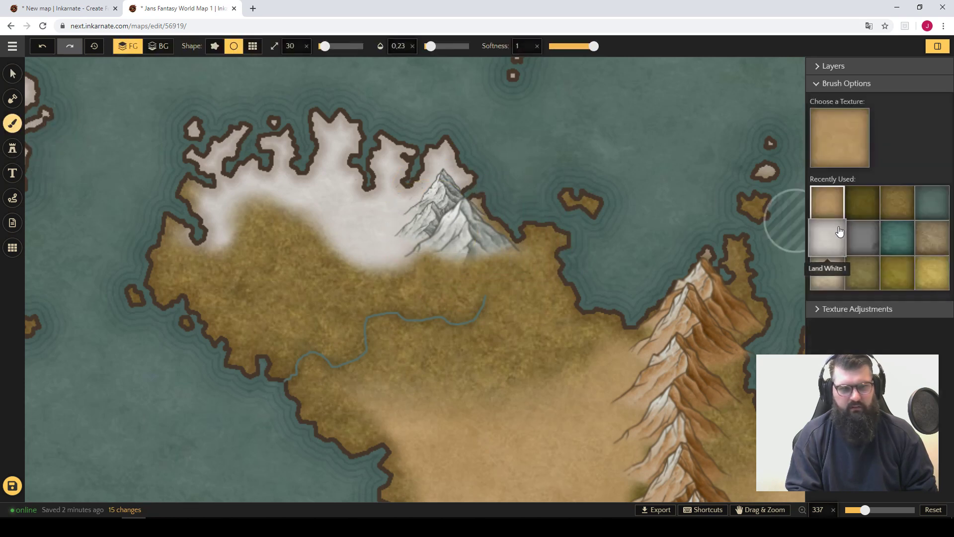
click(827, 238)
mouse_move(473, 237)
mouse_down()
mouse_move(416, 245)
mouse_move(490, 250)
mouse_move(418, 251)
mouse_move(506, 231)
mouse_move(410, 244)
mouse_move(501, 247)
mouse_move(476, 255)
mouse_move(447, 233)
mouse_move(470, 208)
mouse_move(506, 235)
mouse_move(468, 210)
mouse_move(516, 220)
mouse_move(528, 241)
mouse_move(548, 227)
mouse_move(394, 241)
mouse_up()
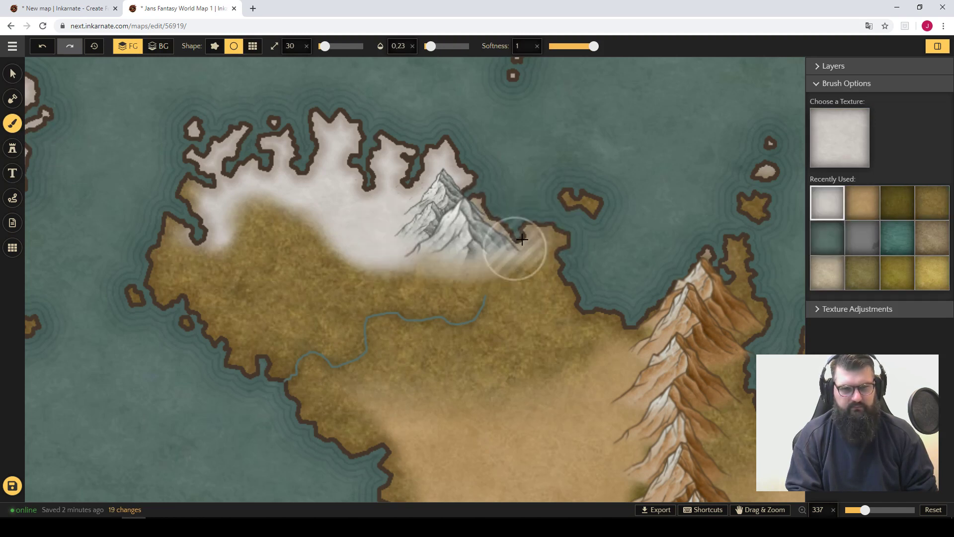
mouse_move(524, 230)
mouse_down()
mouse_move(545, 235)
mouse_move(398, 193)
mouse_move(413, 244)
mouse_move(495, 239)
mouse_move(402, 202)
mouse_move(497, 213)
mouse_up()
scroll(518, 221, down, 3)
scroll(518, 221, down, 5)
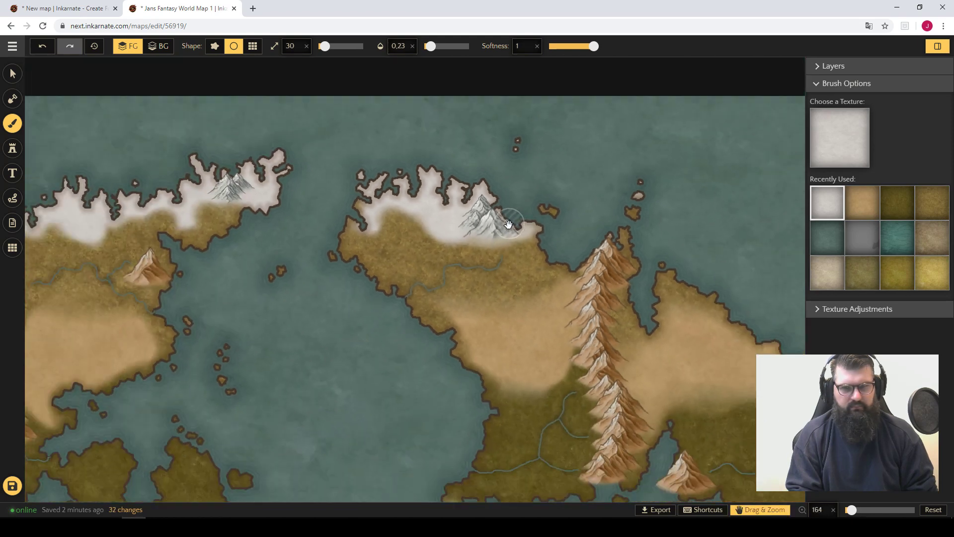
Step: Replace the brown mountain at the snow edge of the southeastern landmass with a Snow Mountains stamp at size 100
drag(629, 455, 488, 179)
scroll(562, 266, up, 9)
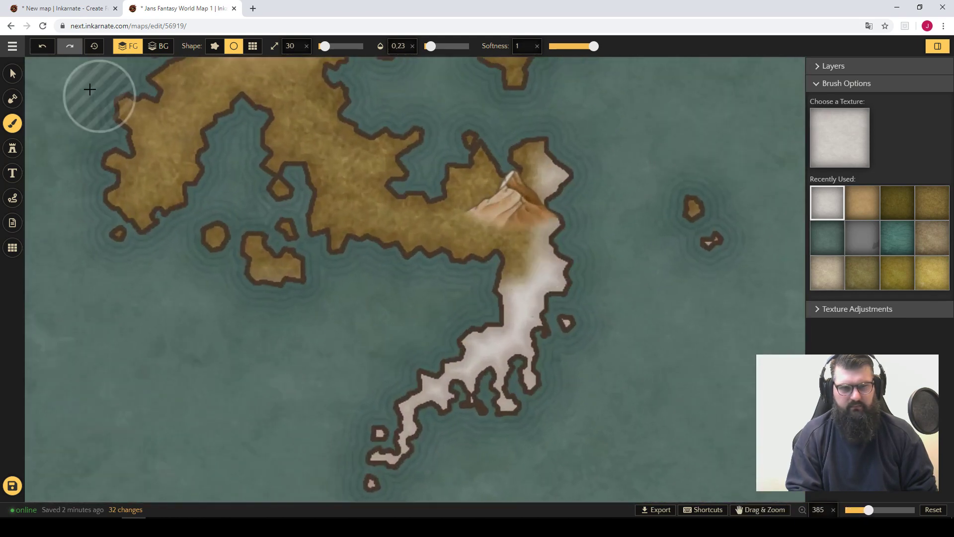
click(12, 73)
click(515, 214)
key(Delete)
click(13, 148)
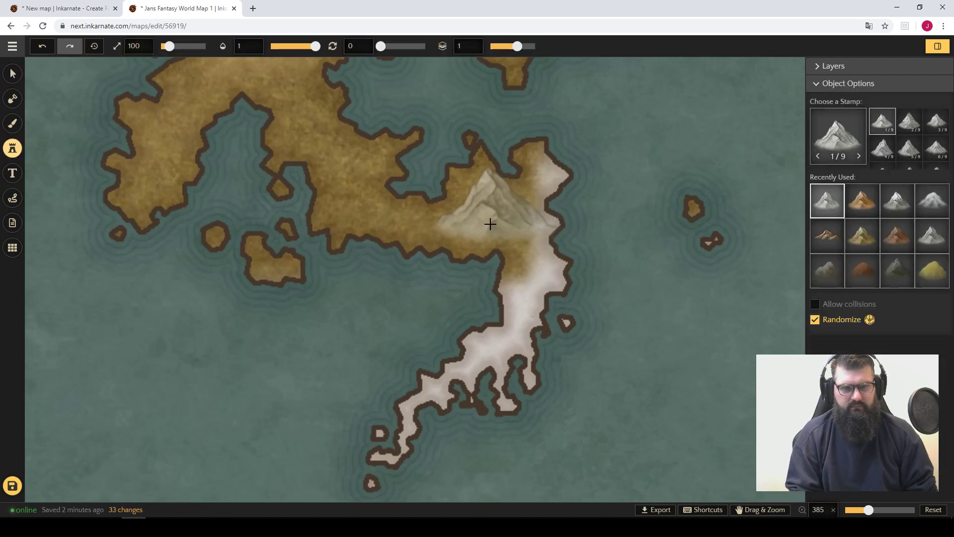
click(487, 224)
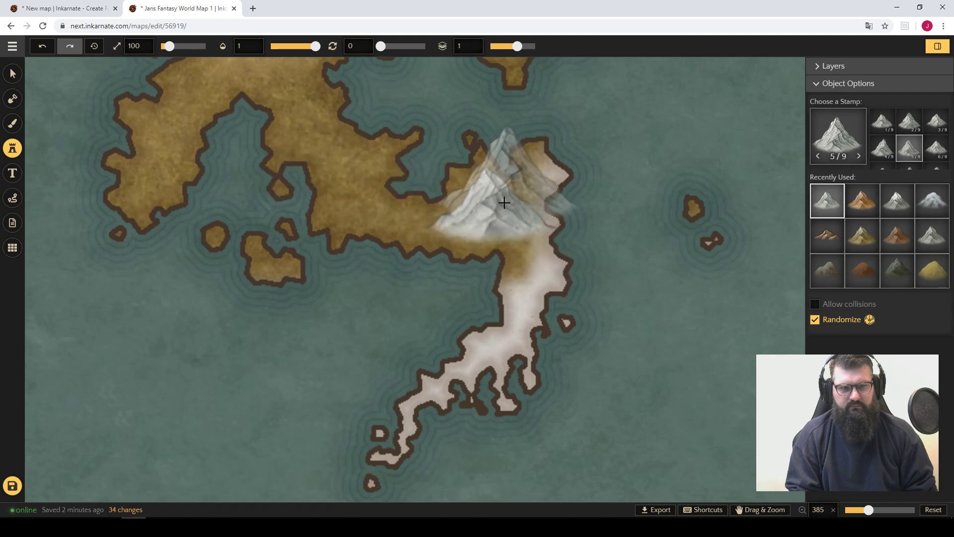
Step: Place a Snow Mountains Medium stamp at size 100 in front of the southeastern landmass's large snow mountain and delete the large one
click(840, 131)
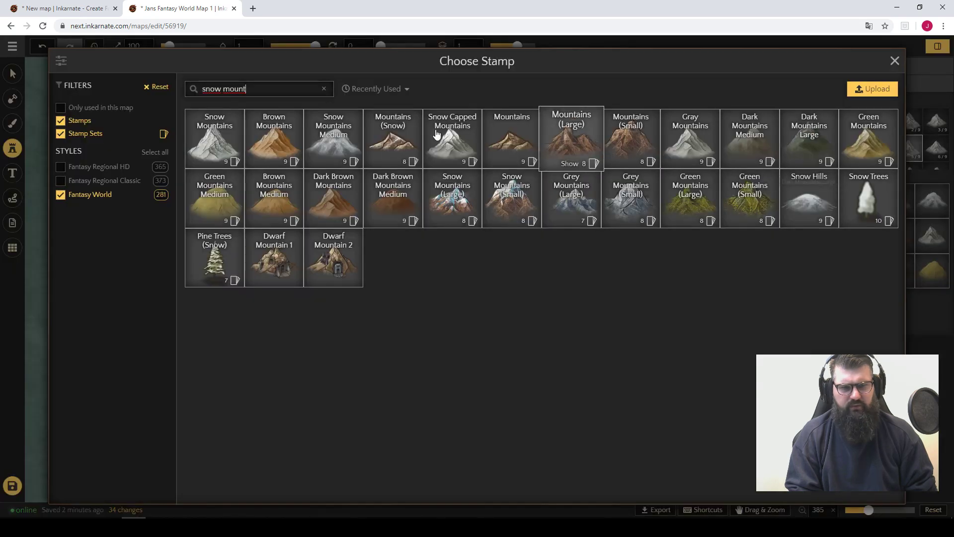
click(336, 146)
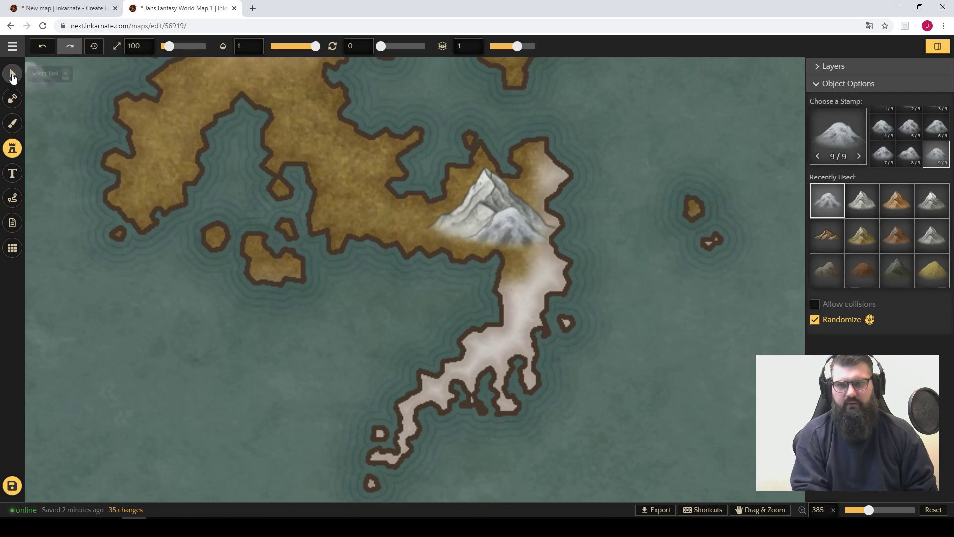
click(12, 73)
click(481, 184)
key(Delete)
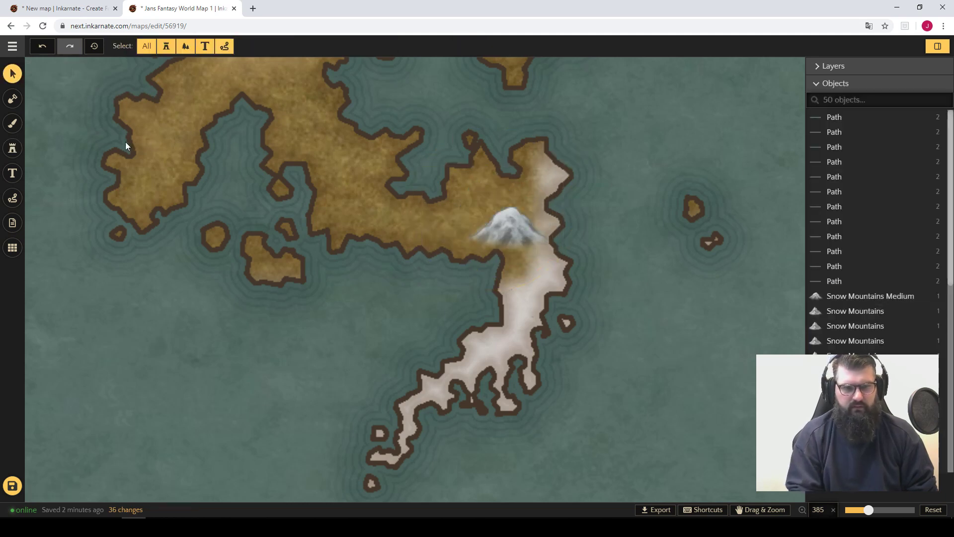
Step: Add two more Snow Mountains Medium stamps at size 100 behind and west of the southeastern landmass's remaining snow mountain
key(s)
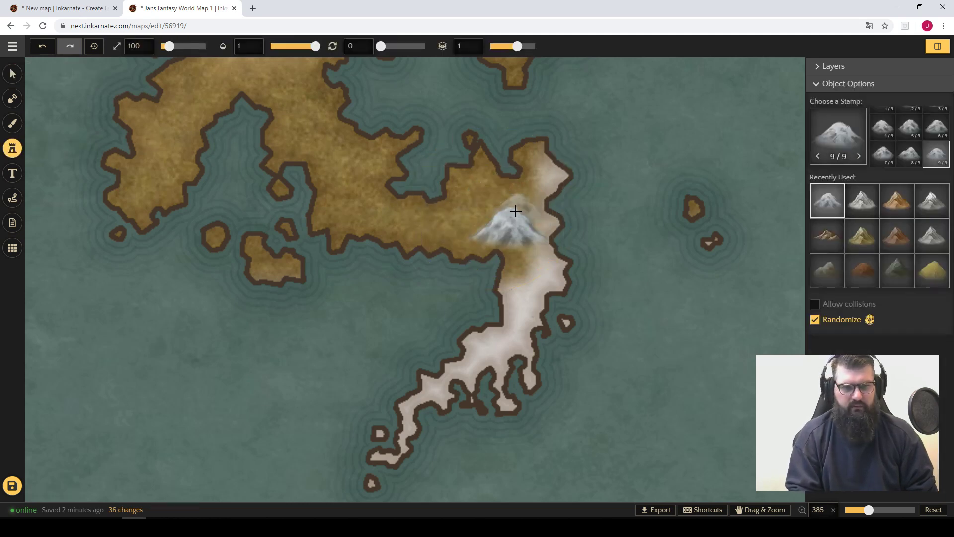
click(516, 211)
click(480, 220)
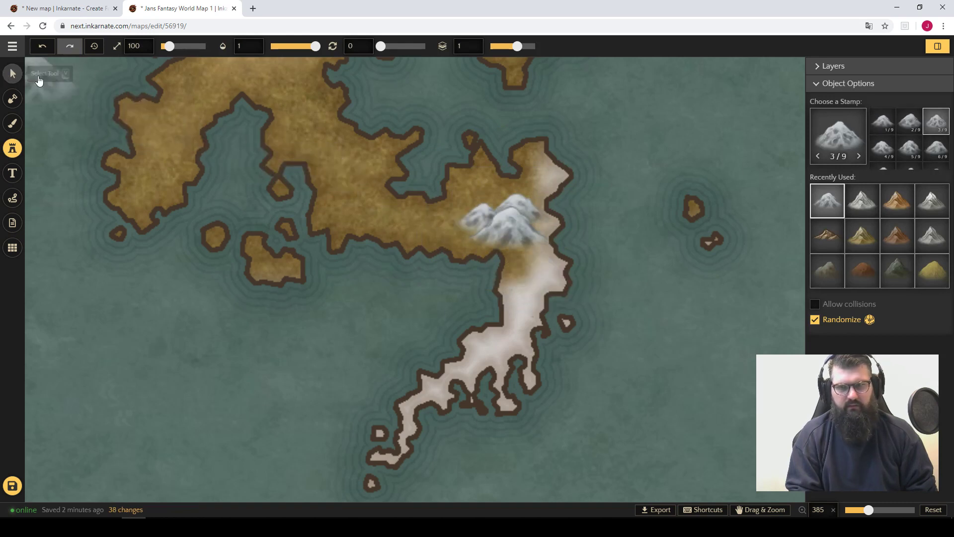
Step: Shift the southeastern landmass's three medium snow mountains north as one overlapping cluster near the narrow coast
click(12, 73)
click(480, 220)
click(522, 228)
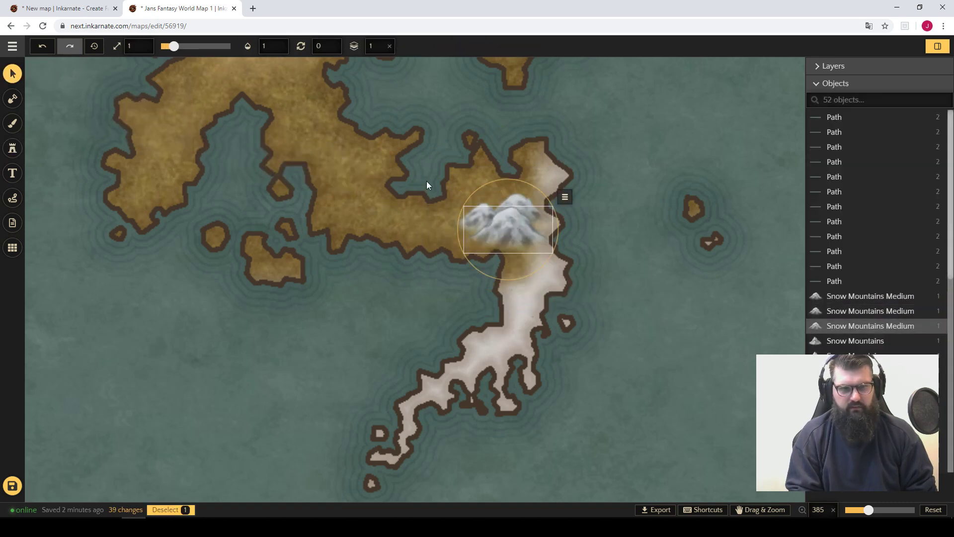
drag(433, 173, 527, 209)
click(538, 182)
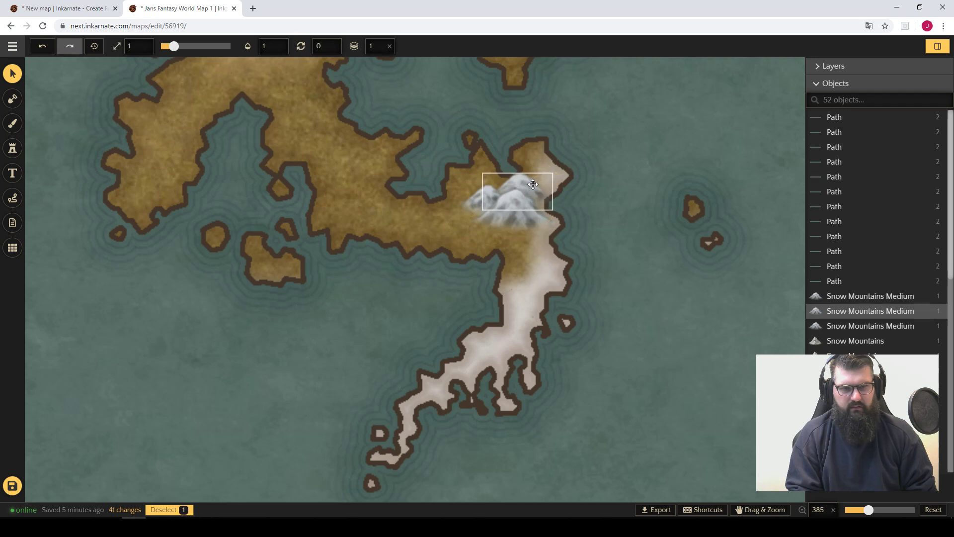
click(162, 165)
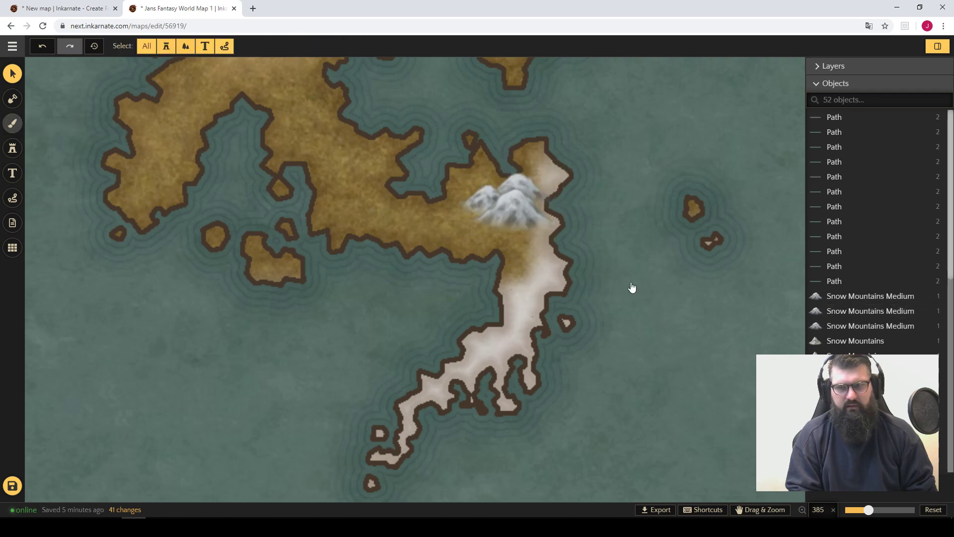
Step: Paint the Land White 1 texture around the southeastern landmass's snow mountains and up to its northeastern tip
key(b)
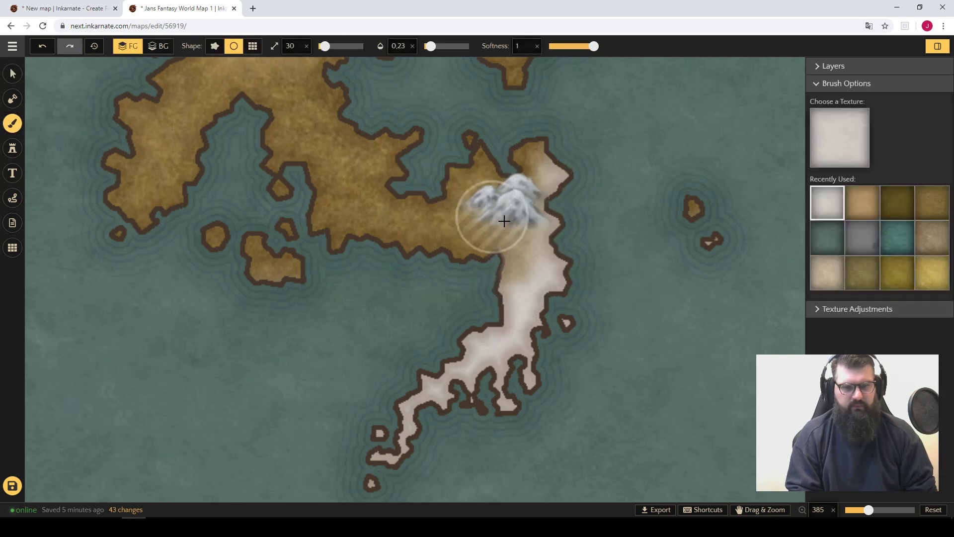
mouse_move(504, 221)
mouse_down()
mouse_move(480, 211)
mouse_move(522, 237)
mouse_move(530, 289)
mouse_move(472, 194)
mouse_move(540, 260)
mouse_move(526, 234)
mouse_move(491, 212)
mouse_move(557, 167)
mouse_move(490, 215)
mouse_move(541, 140)
mouse_move(454, 209)
mouse_move(529, 260)
mouse_move(503, 190)
mouse_move(549, 141)
mouse_move(481, 221)
mouse_move(532, 260)
mouse_move(539, 306)
mouse_move(482, 180)
mouse_move(557, 167)
mouse_move(475, 210)
mouse_move(551, 132)
mouse_move(511, 226)
mouse_move(502, 183)
mouse_move(567, 275)
mouse_move(539, 205)
mouse_move(451, 218)
mouse_move(557, 155)
mouse_move(523, 199)
mouse_move(569, 261)
mouse_move(556, 321)
mouse_move(556, 171)
mouse_move(530, 223)
mouse_move(481, 215)
mouse_up()
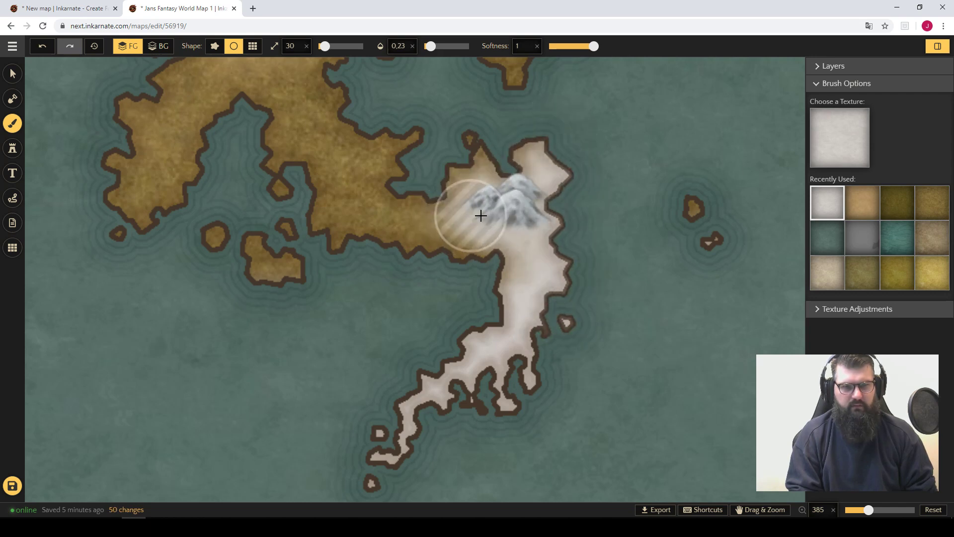
Step: Replace the southwestern brown mountain on the southern central island with a row of three Snow Mountains Medium stamps at size 100
scroll(480, 215, down, 5)
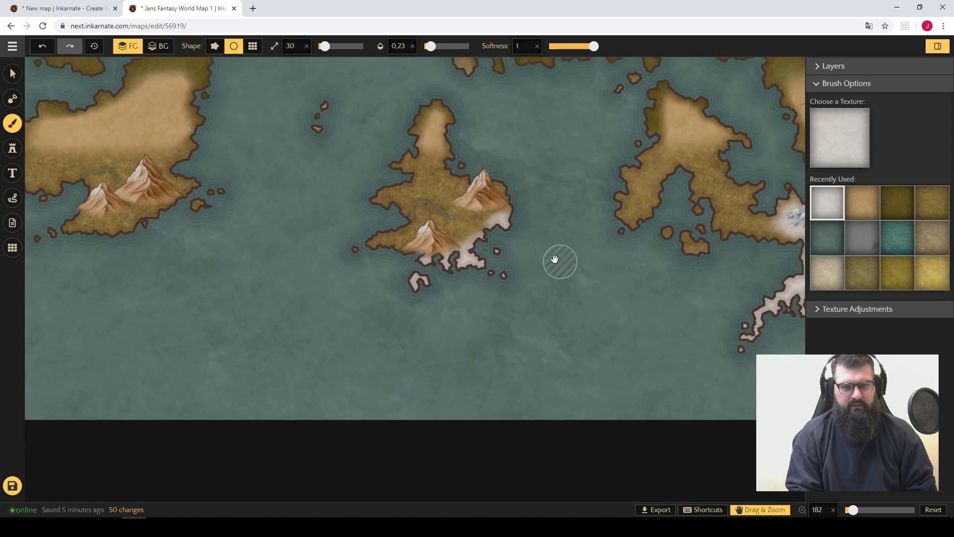
scroll(558, 260, up, 6)
click(9, 74)
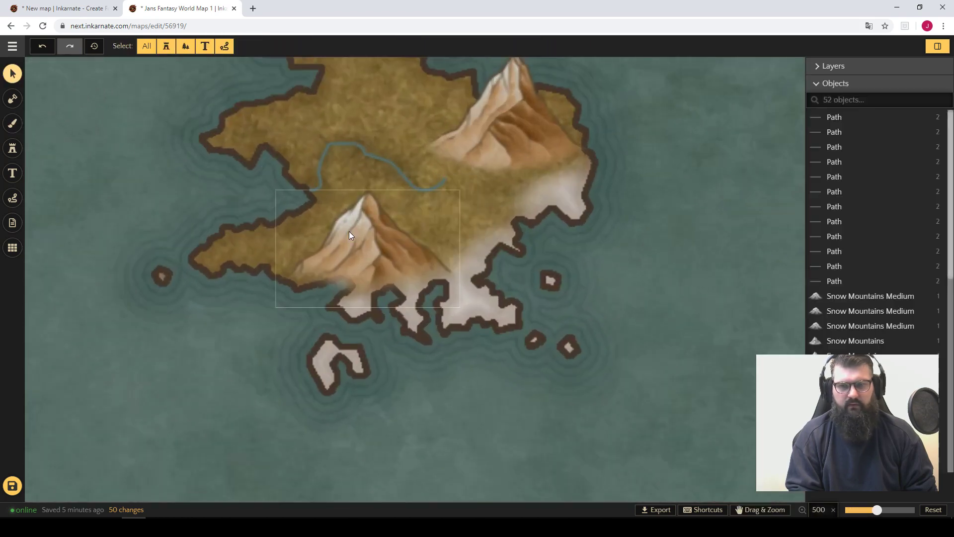
click(349, 231)
key(Delete)
click(13, 148)
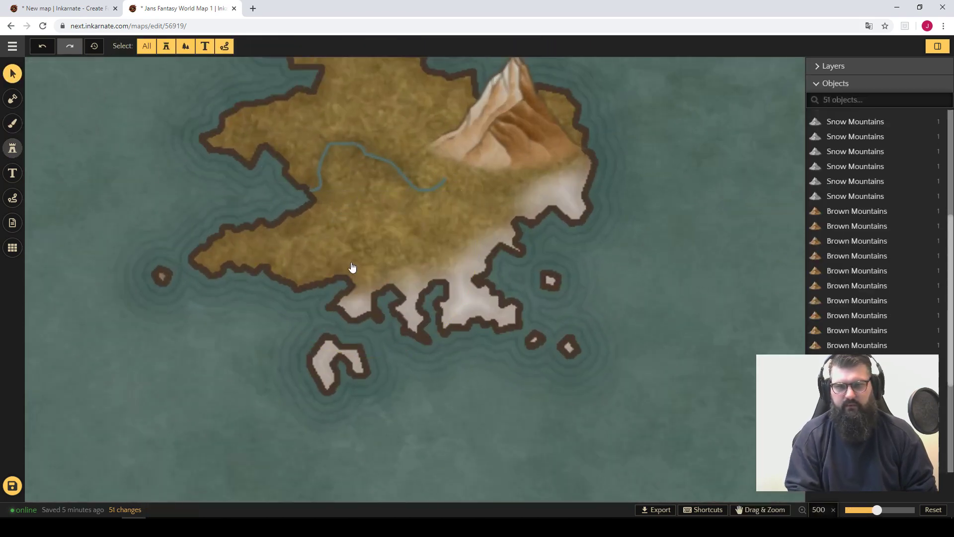
click(416, 247)
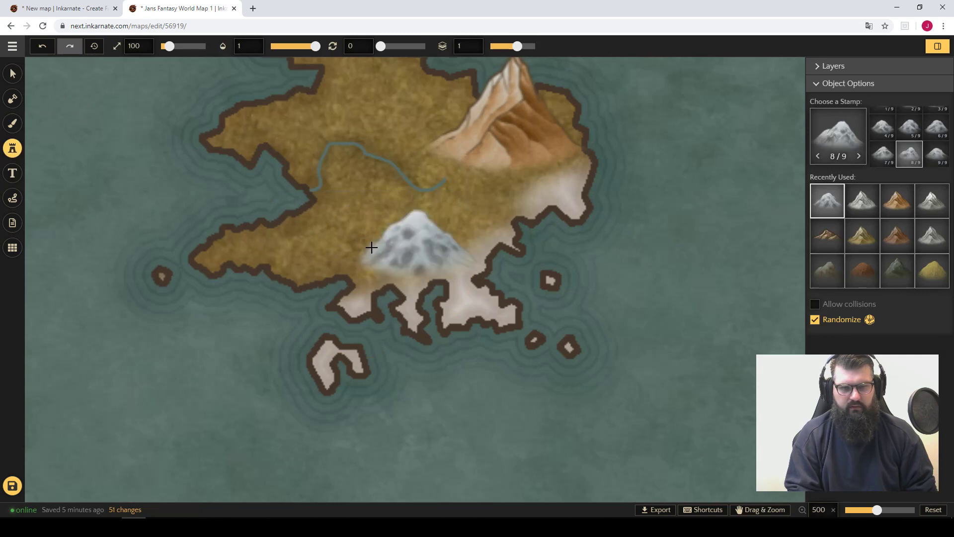
click(348, 256)
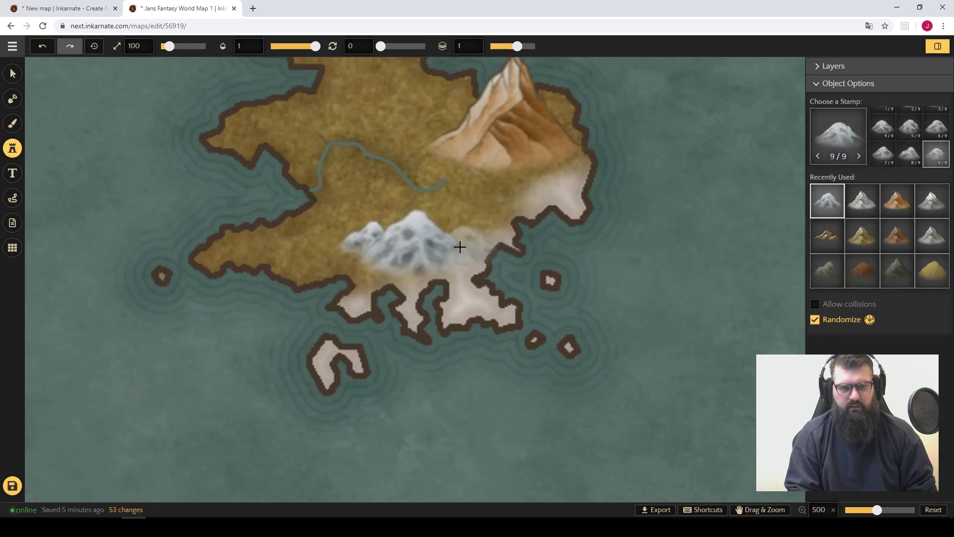
click(319, 252)
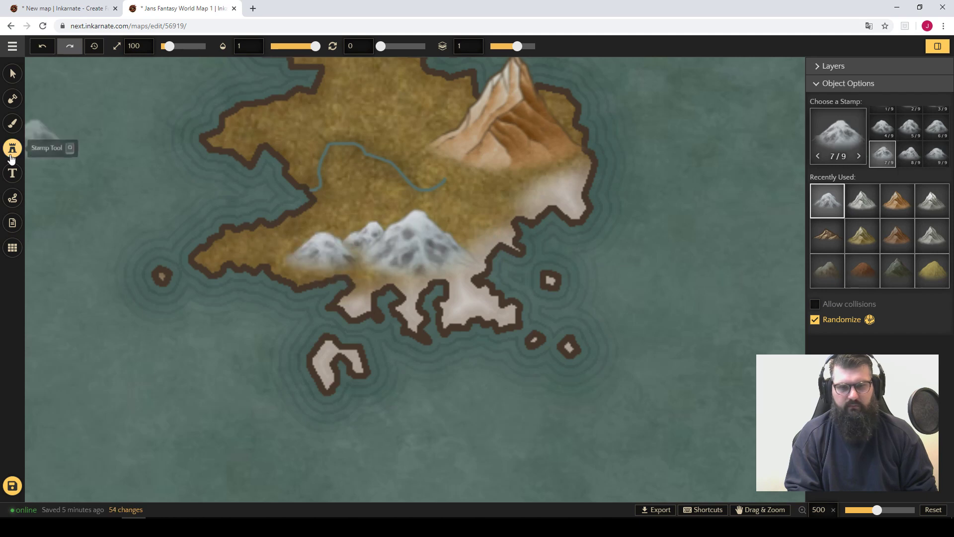
Step: Paint the Land White 1 texture around the base of the southern central island's snow mountains down to the coast
click(12, 123)
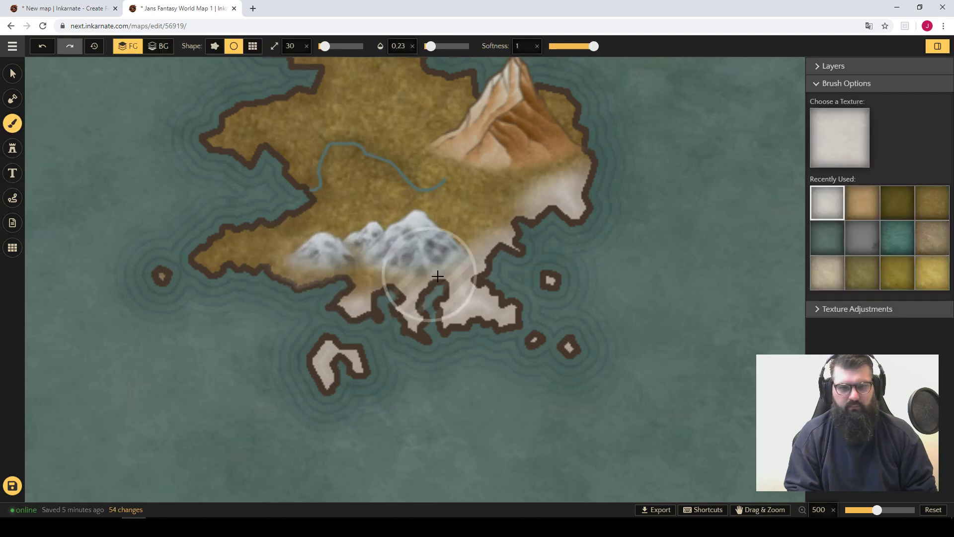
mouse_move(437, 276)
mouse_down()
mouse_move(484, 249)
mouse_move(223, 279)
mouse_move(482, 273)
mouse_move(251, 277)
mouse_move(437, 256)
mouse_move(380, 249)
mouse_move(449, 245)
mouse_move(286, 269)
mouse_move(469, 277)
mouse_move(121, 286)
mouse_move(524, 331)
mouse_up()
Step: Check the mountains and snowy regions across the whole map, then save the map
key(space)
drag(214, 269, 565, 343)
drag(214, 285, 476, 301)
drag(334, 322, 689, 217)
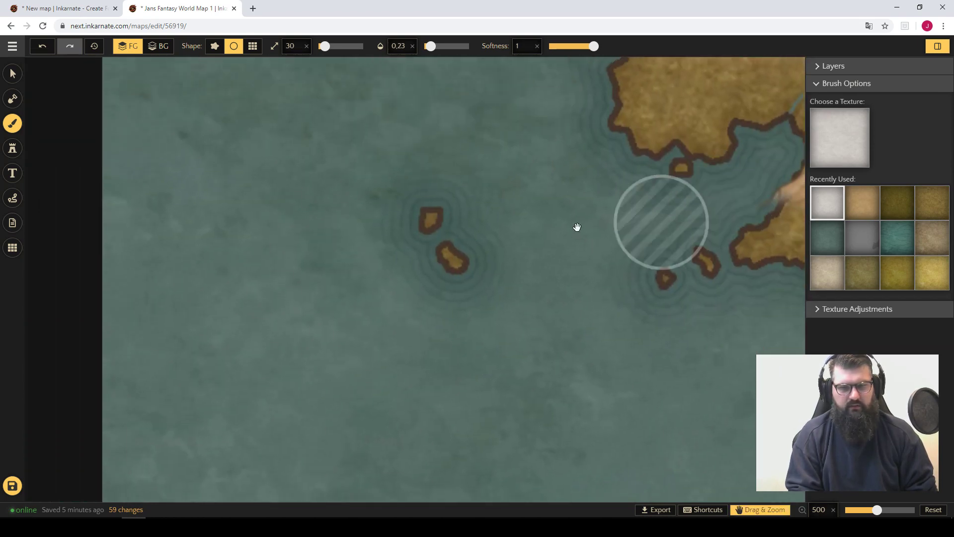
scroll(577, 227, down, 10)
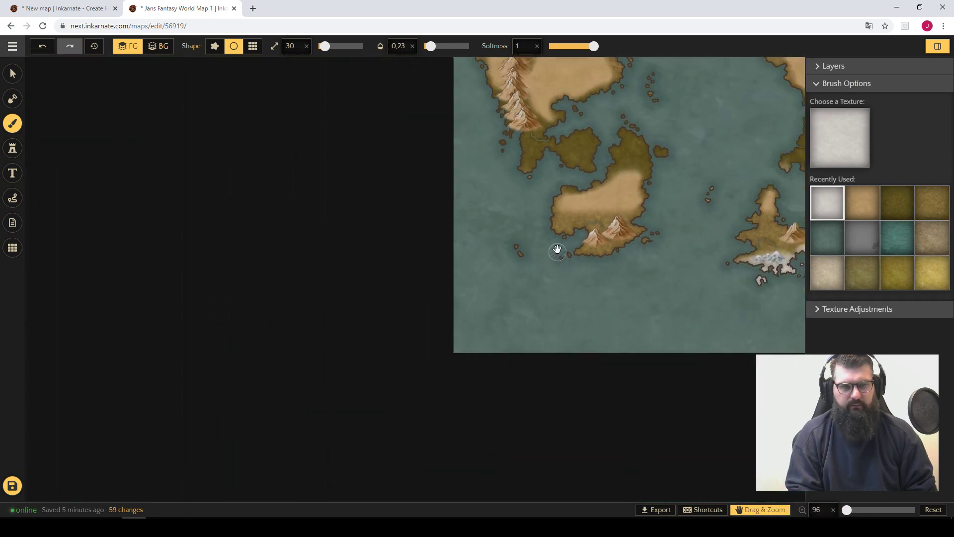
scroll(557, 250, down, 3)
drag(657, 204, 384, 326)
scroll(393, 199, up, 2)
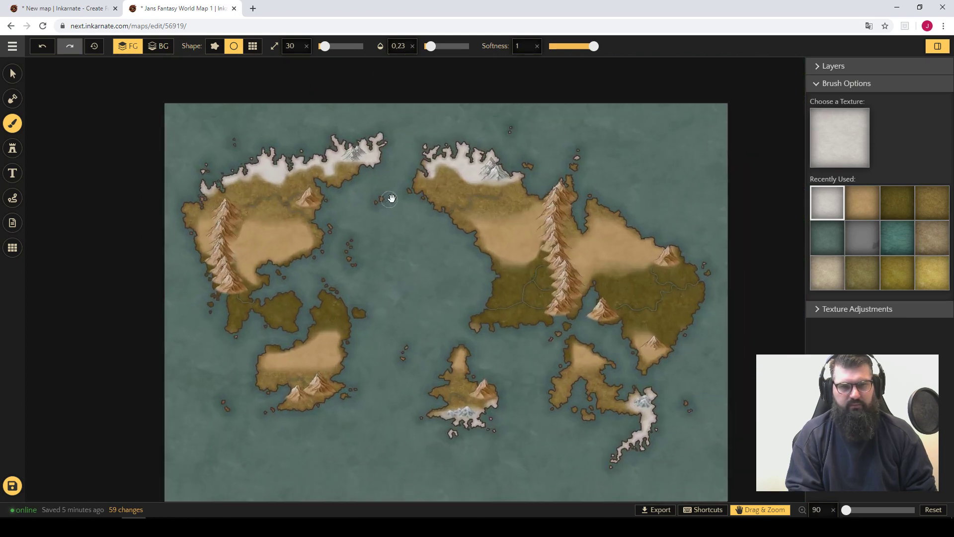
scroll(392, 199, up, 8)
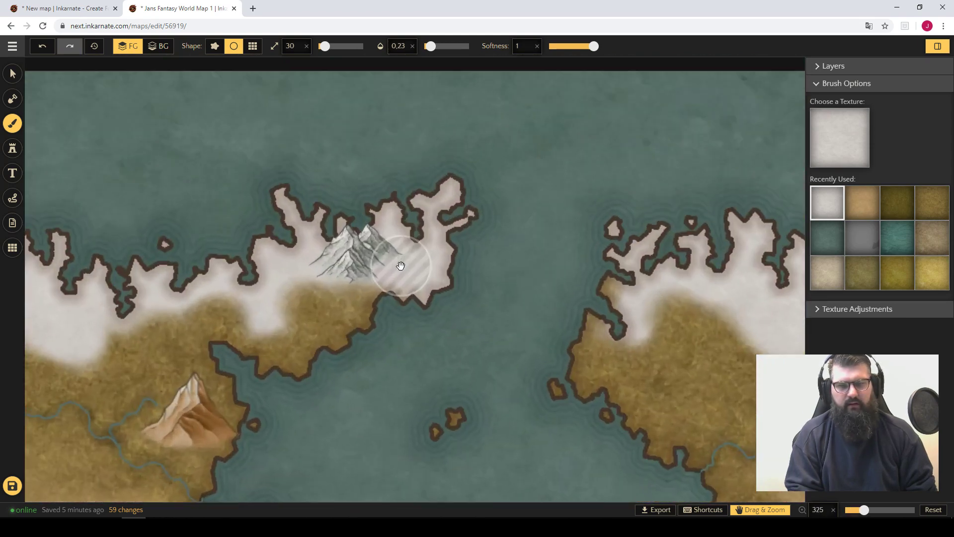
scroll(401, 266, up, 1)
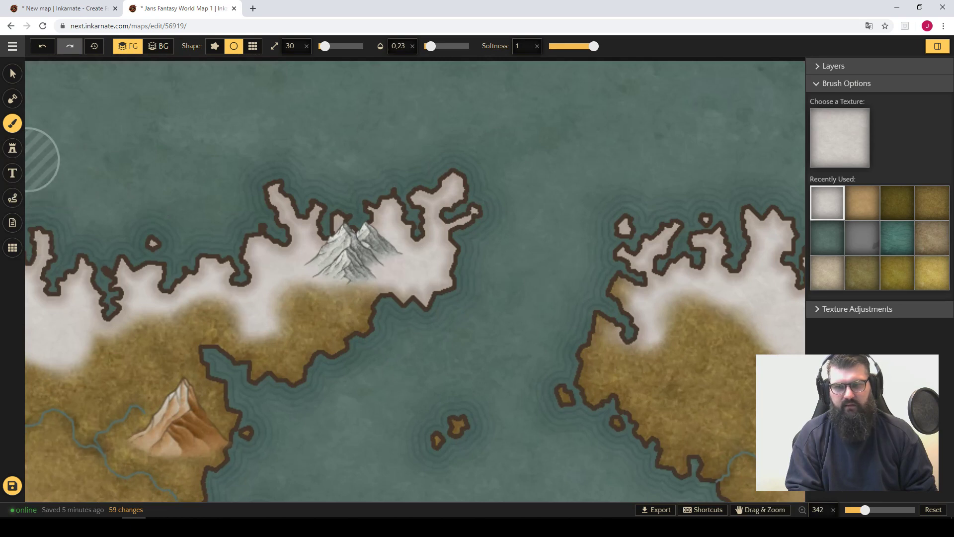
click(13, 485)
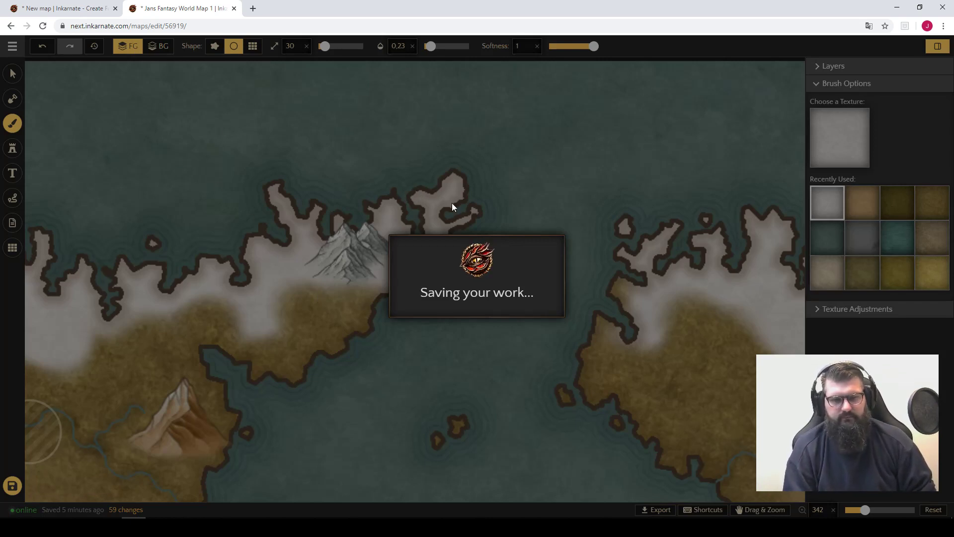
Step: Search the stamps for "pine", choose Pine Trees (Snow), and set the stamp size to 60
scroll(328, 204, up, 5)
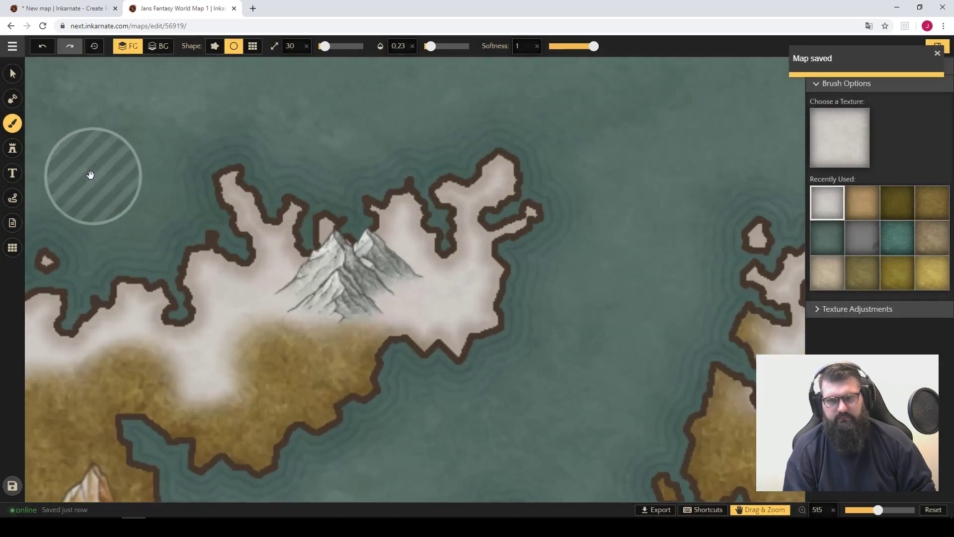
key(o)
click(839, 137)
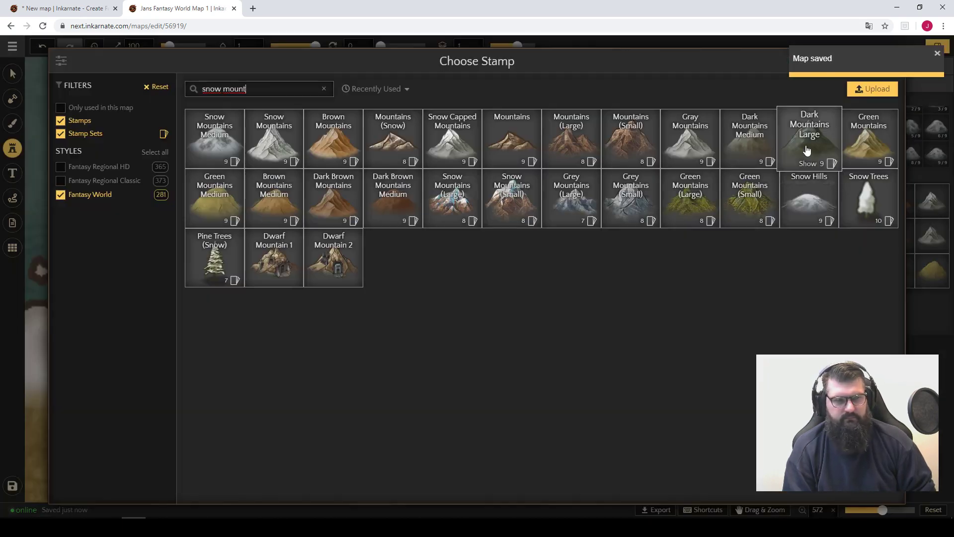
click(251, 91)
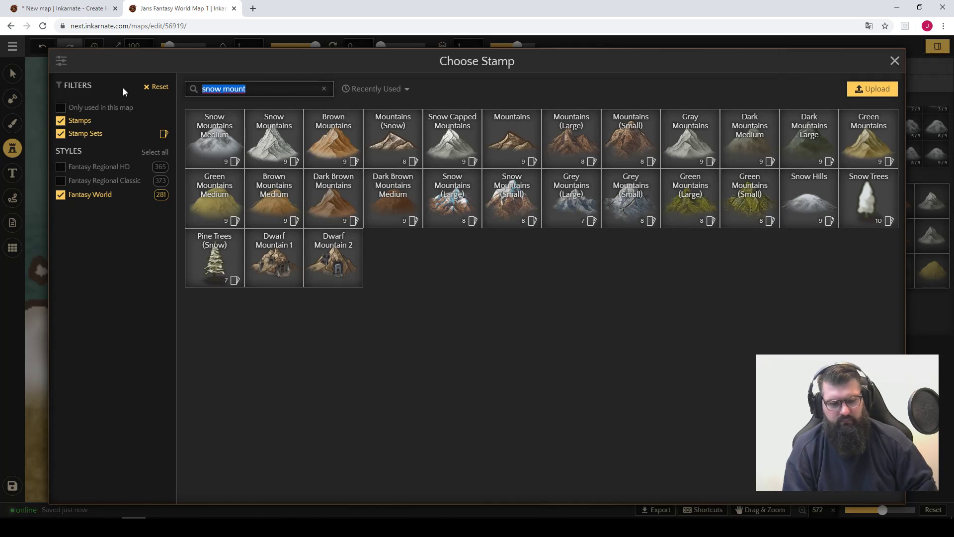
text(pine)
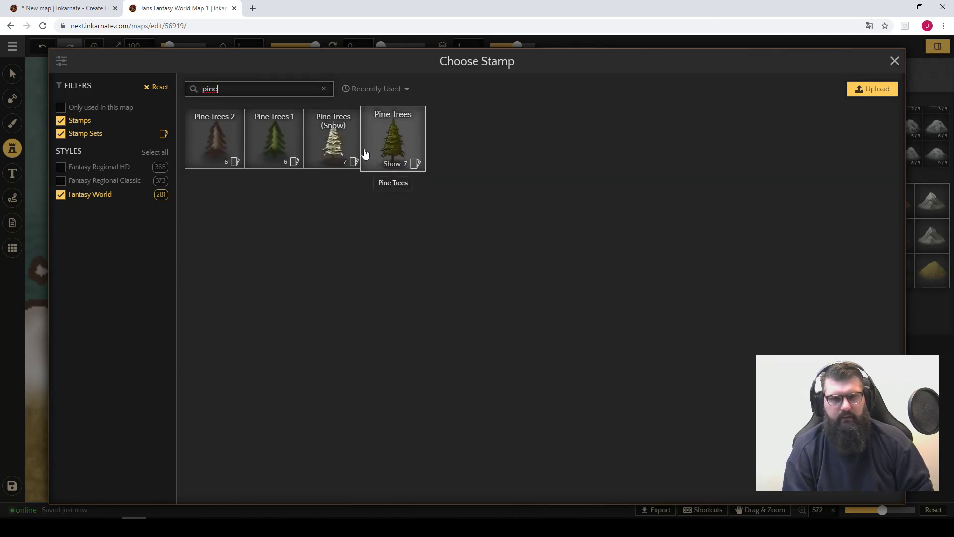
click(340, 144)
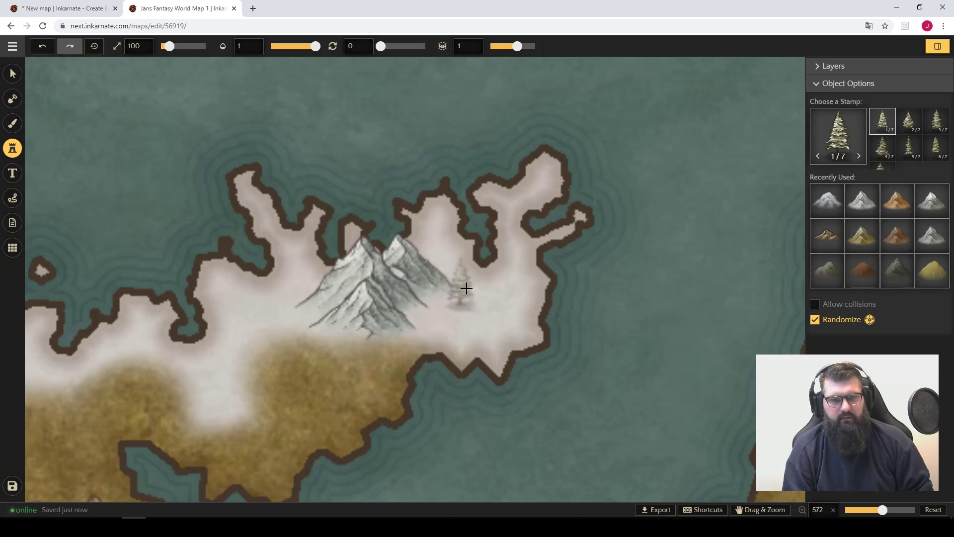
double_click(136, 45)
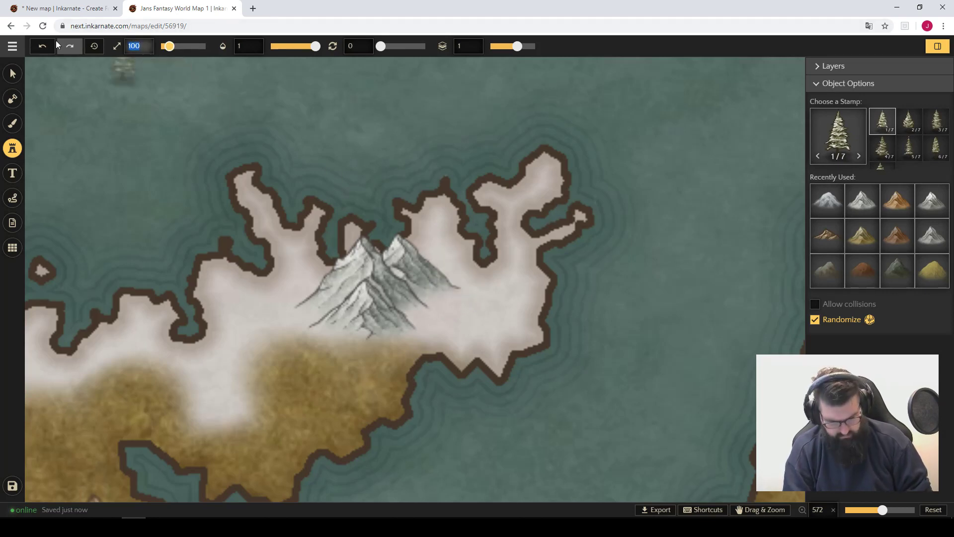
text(60)
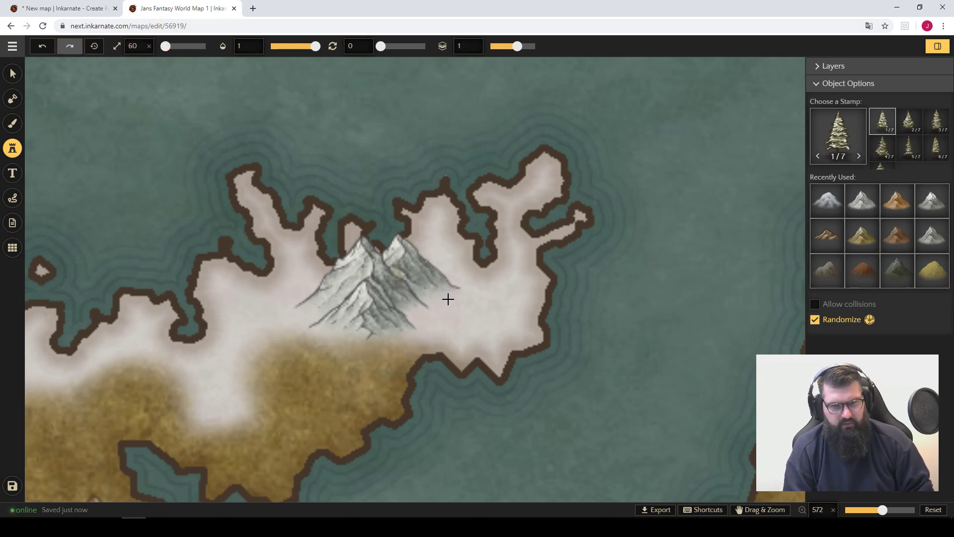
Step: Place a Pine Trees (Snow) stamp on the eastern peak of the northwestern continent's snow mountains and send that peak behind it
click(425, 309)
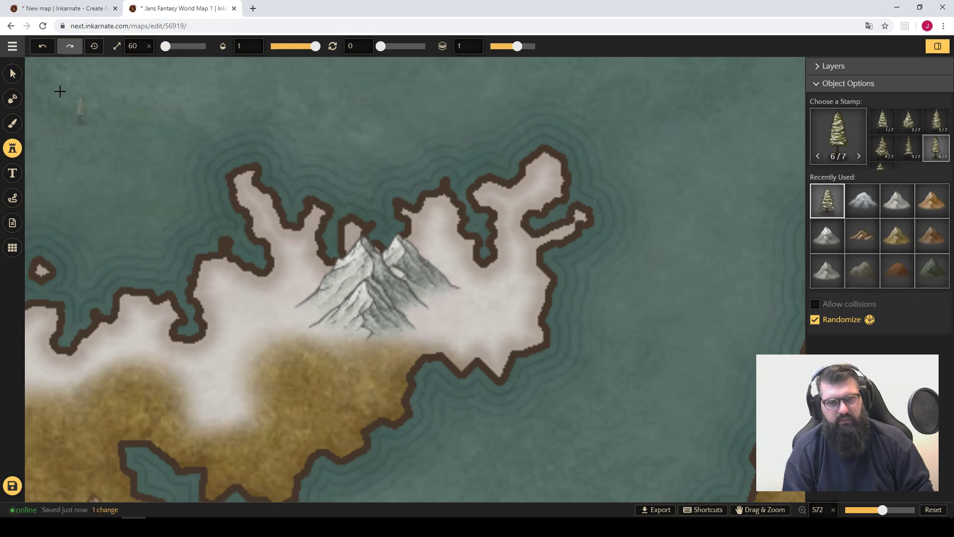
click(13, 74)
click(460, 273)
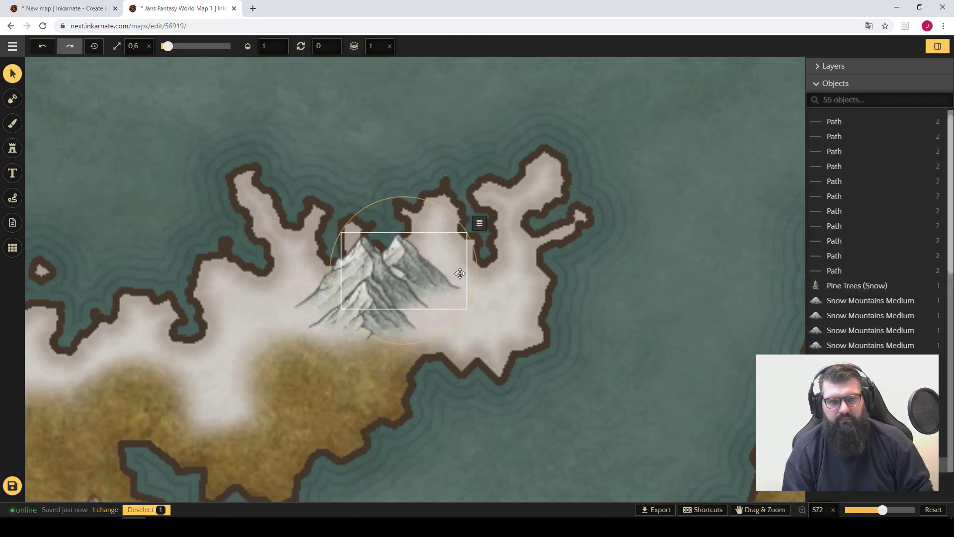
key(b)
click(498, 307)
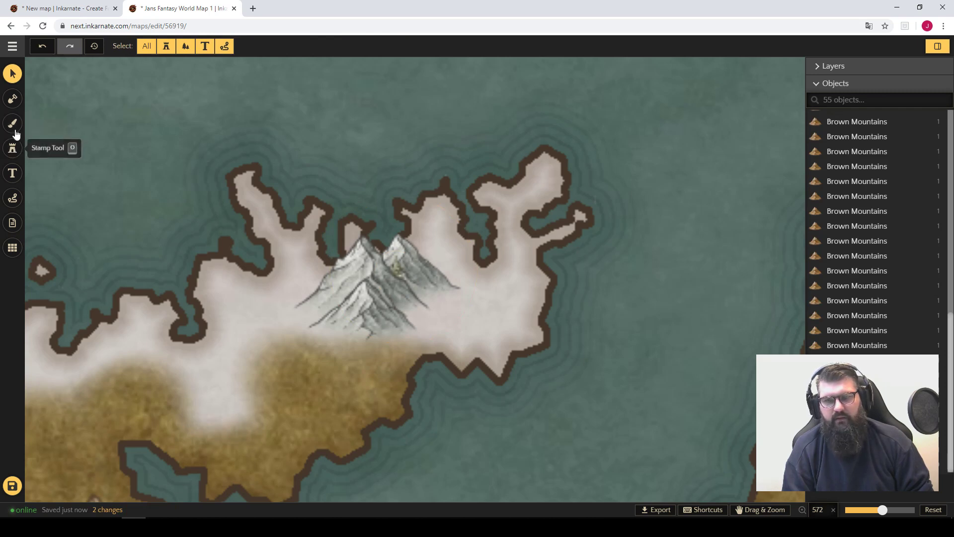
Step: Place Pine Trees (Snow) stamps in a row down the eastern peak's slope and out to its foot on the northwestern continent
click(13, 149)
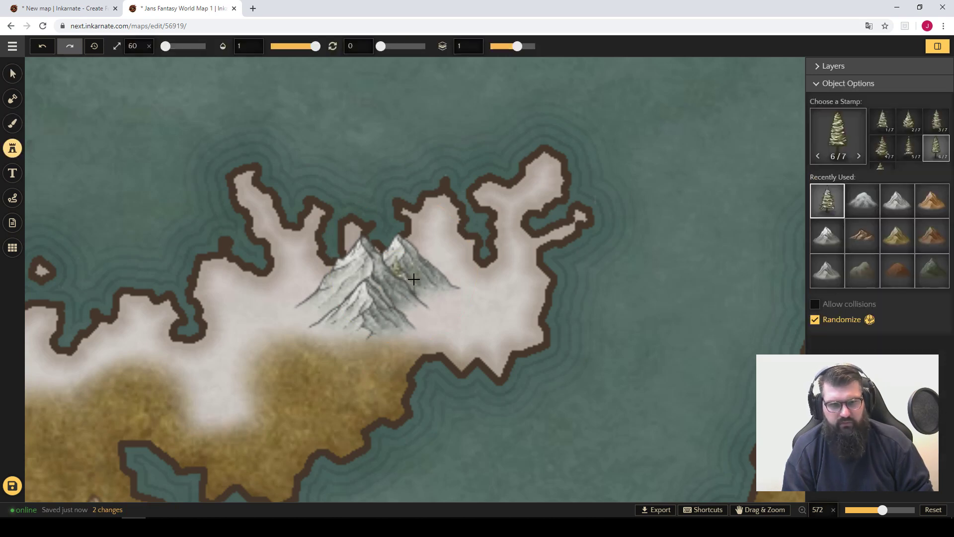
click(443, 286)
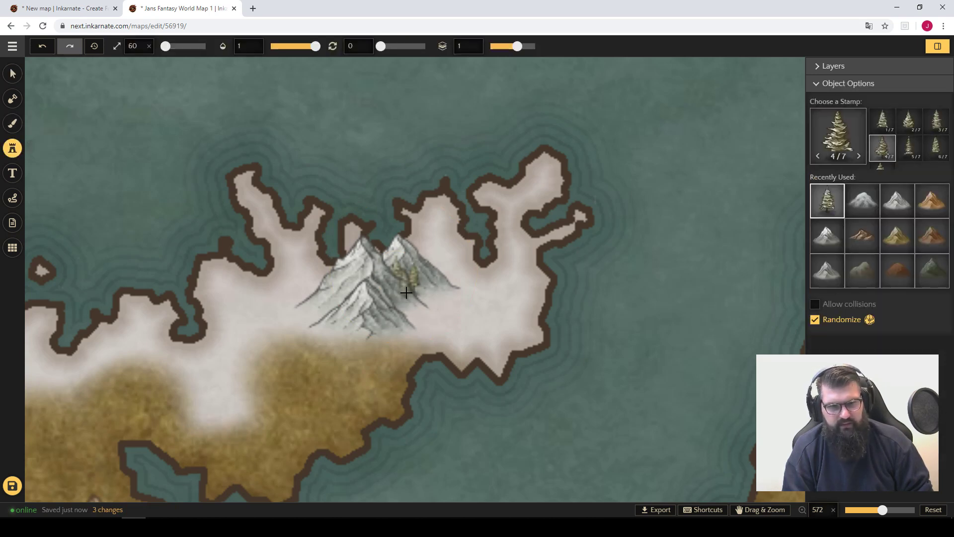
click(406, 293)
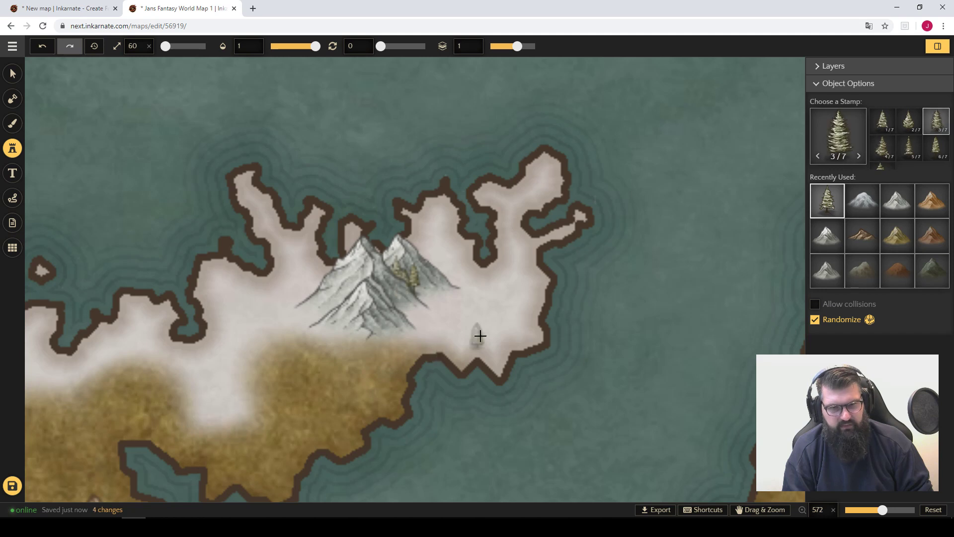
click(420, 294)
click(437, 308)
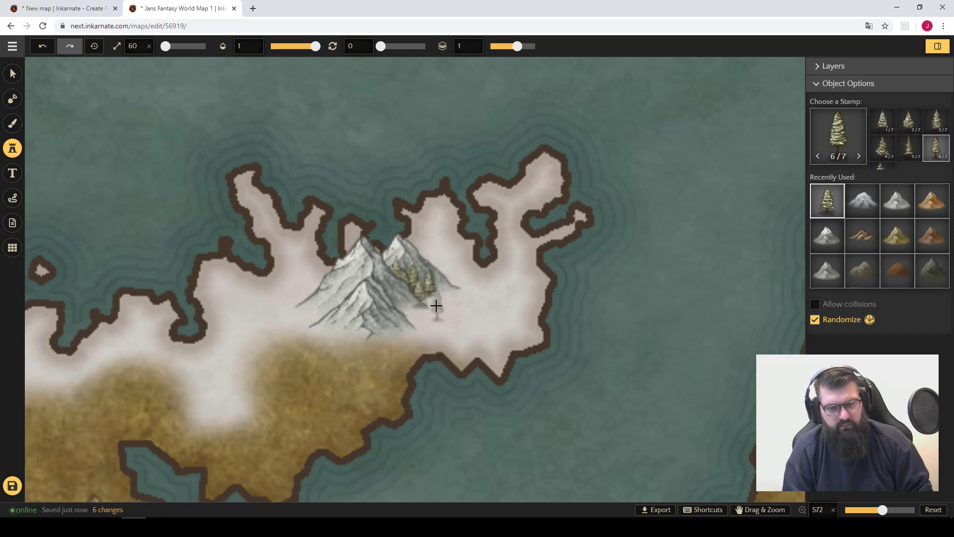
click(432, 302)
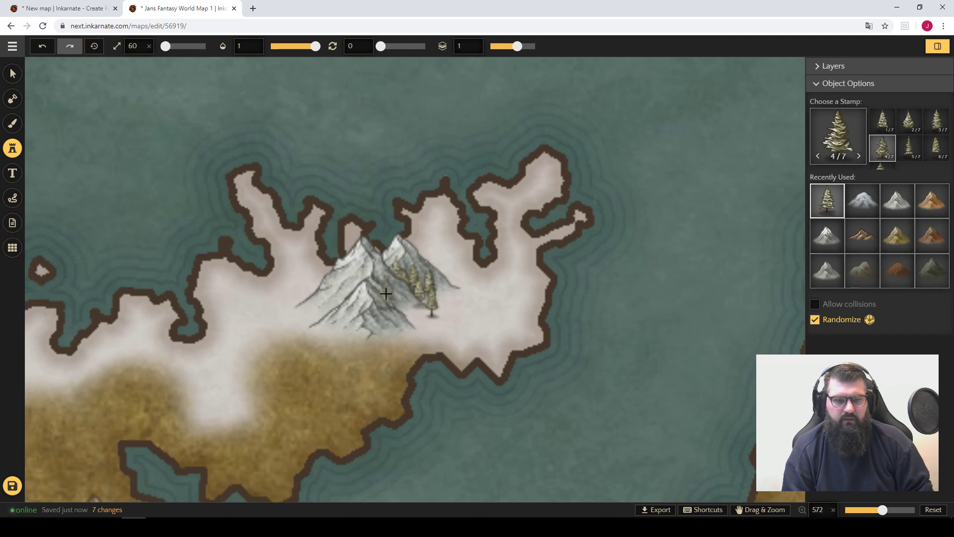
click(402, 309)
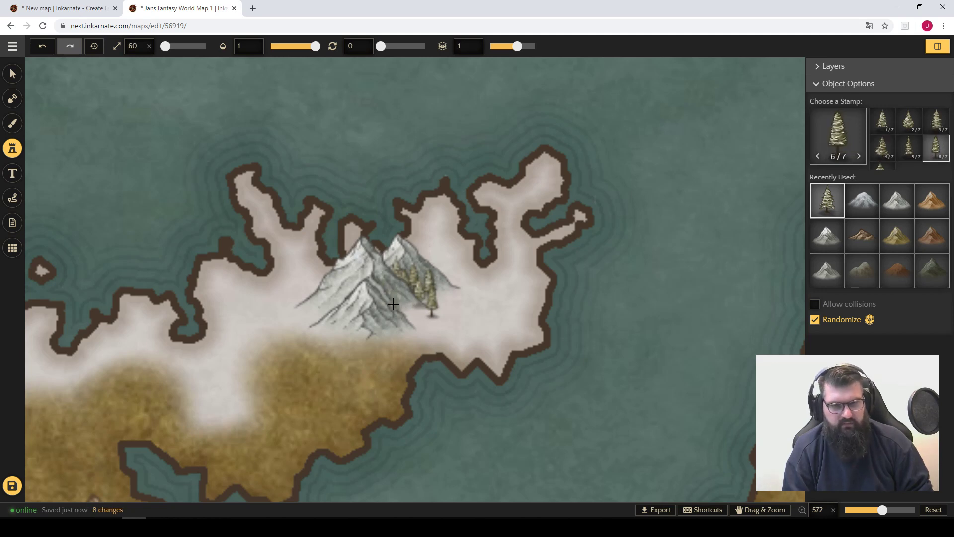
Step: Set the Z layer of the middle and front snow peaks to 0 in the northwestern continent's mountain group
click(12, 73)
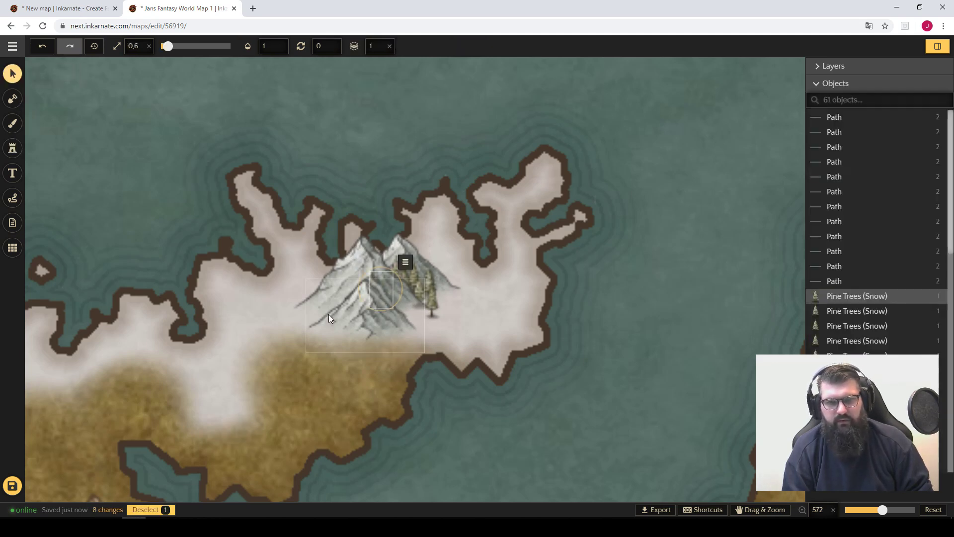
click(367, 315)
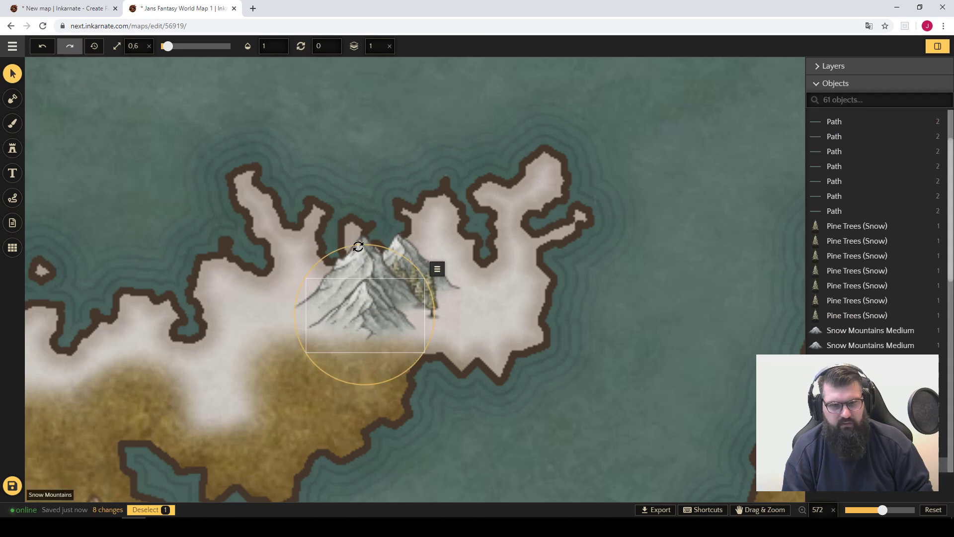
click(375, 240)
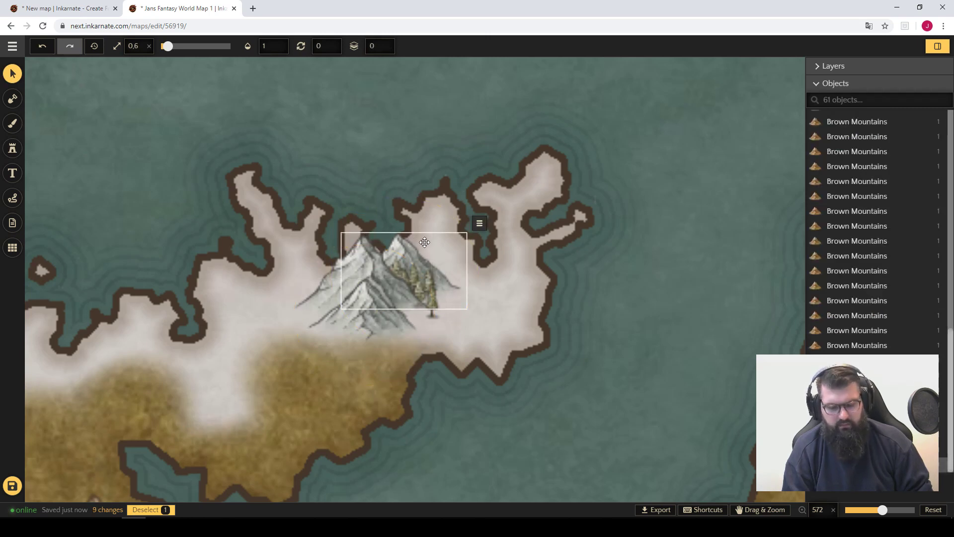
drag(313, 187, 452, 301)
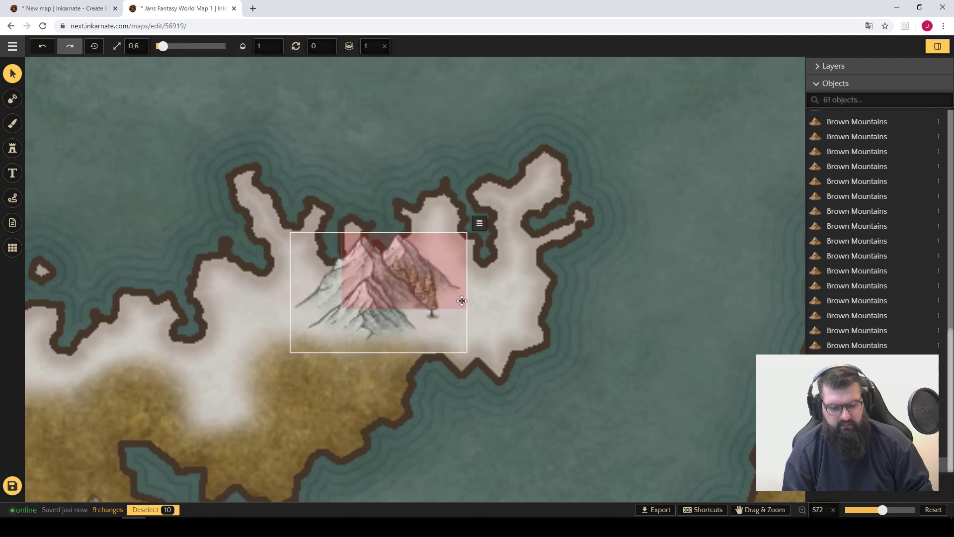
click(420, 189)
click(366, 251)
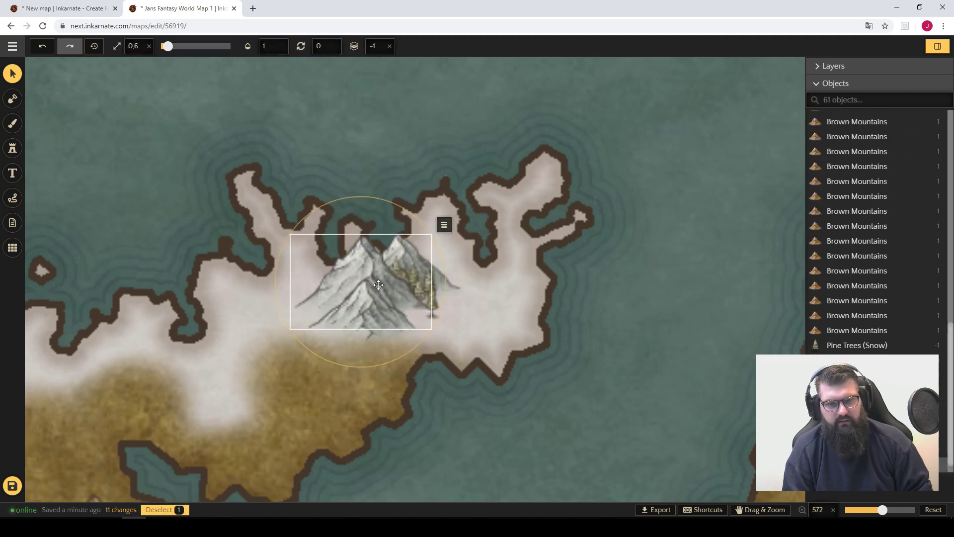
click(372, 313)
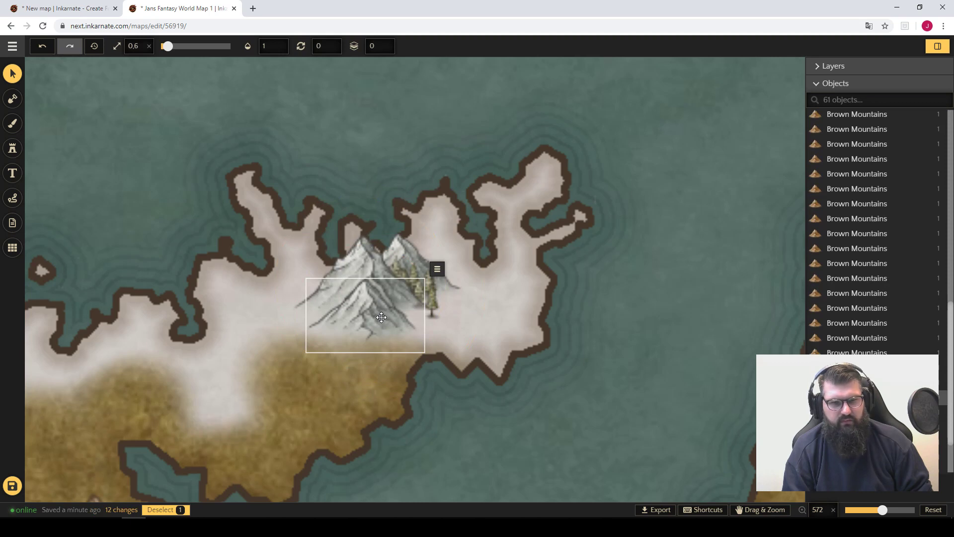
click(359, 258)
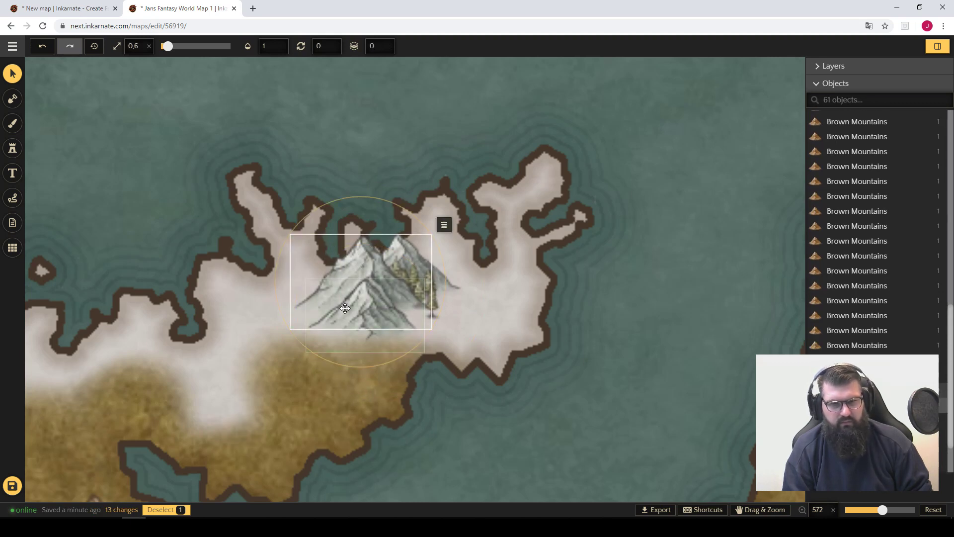
Step: Set the front snow peak's Z layer to 1 and deselect it
click(362, 309)
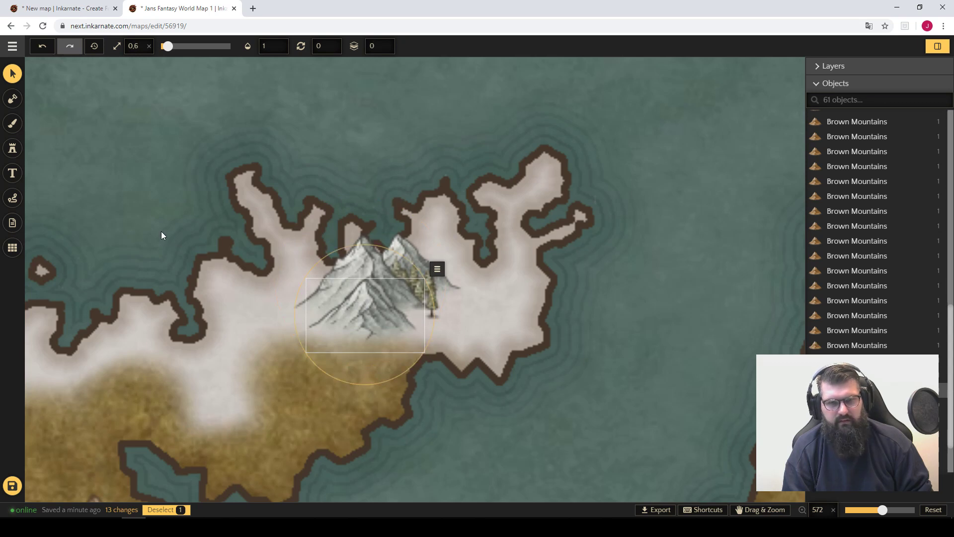
click(48, 135)
click(362, 300)
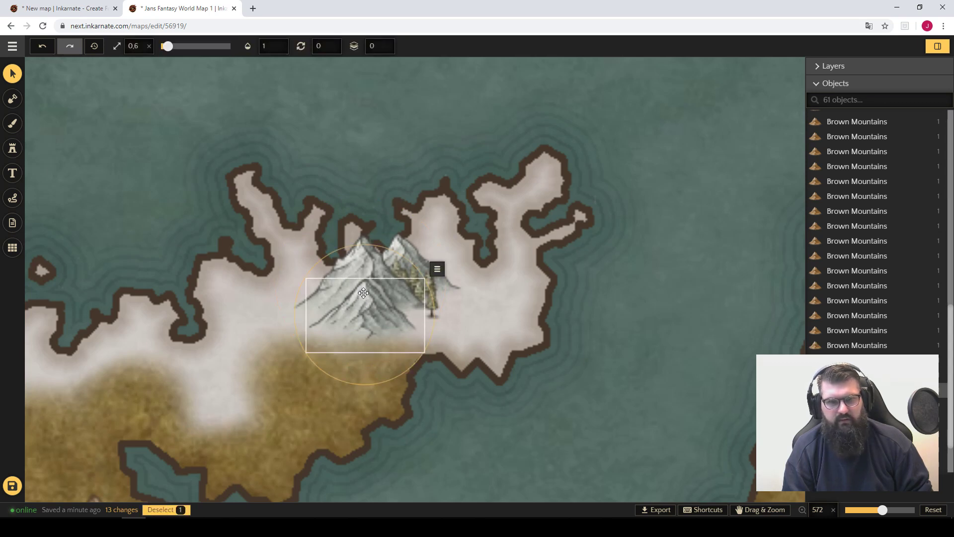
click(355, 258)
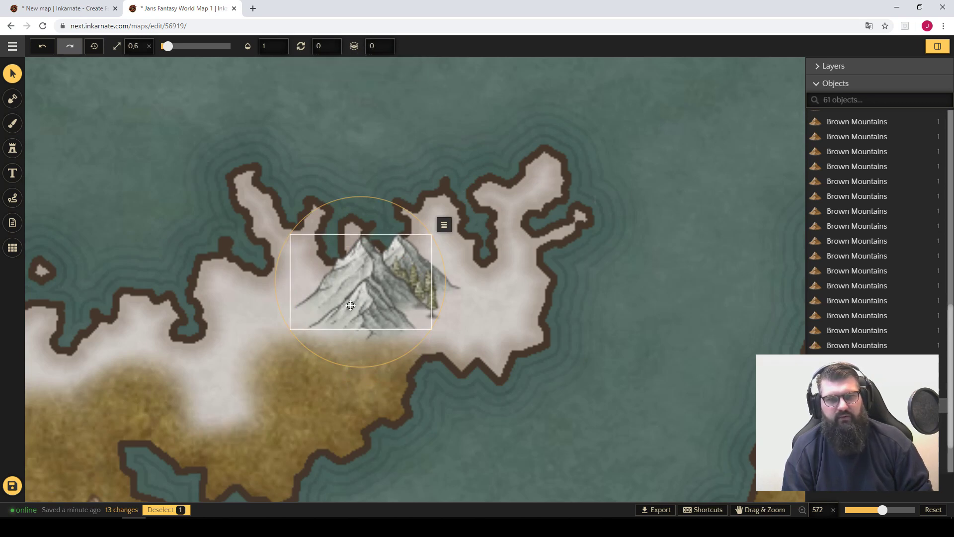
click(366, 335)
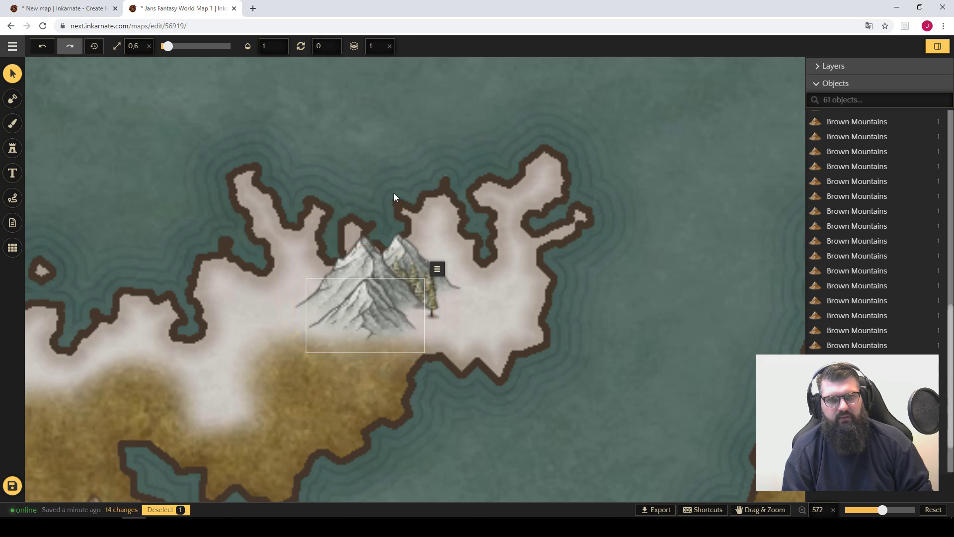
key(ctrl+f)
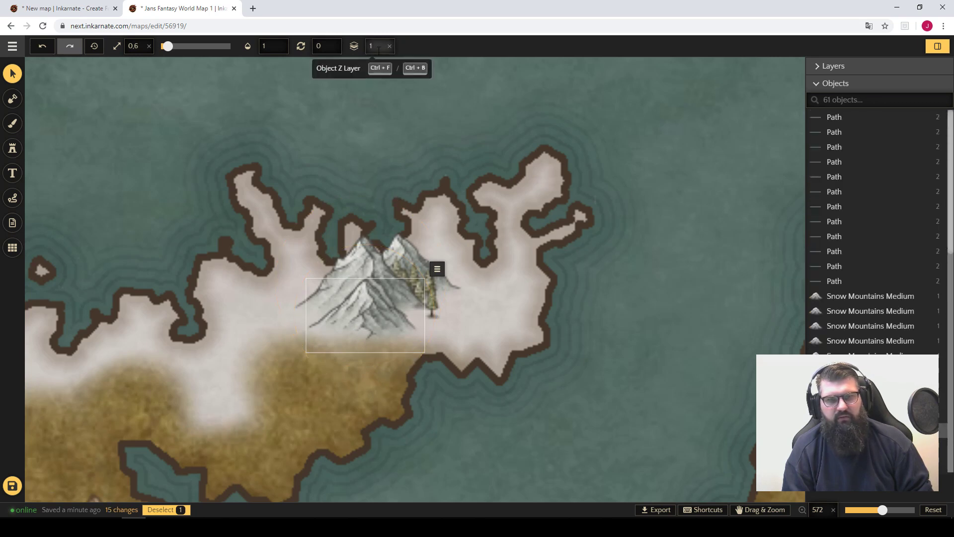
click(67, 167)
Step: Place Pine Trees (Snow) stamps at Z layer 1 in the valley between the front and eastern snow peaks, down to their foot
click(13, 148)
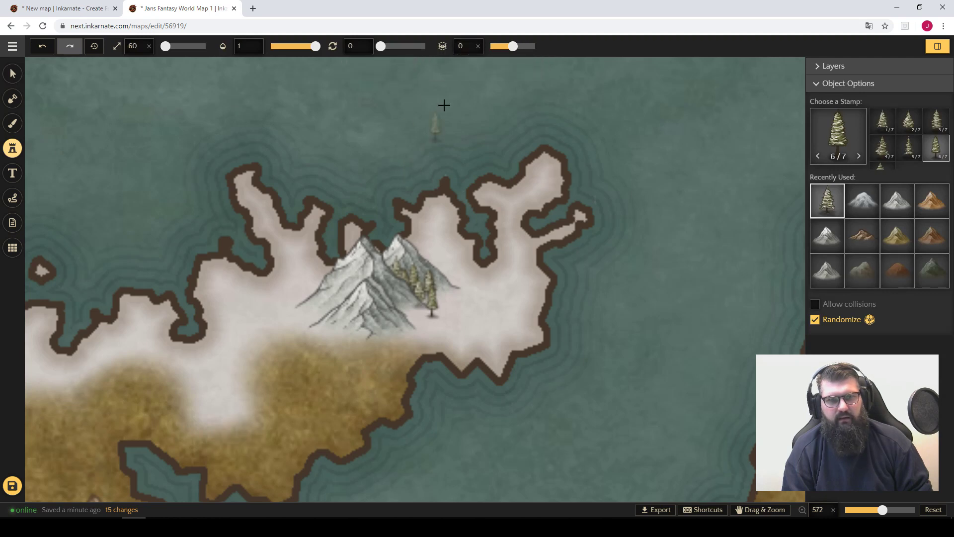
scroll(465, 50, up, 1)
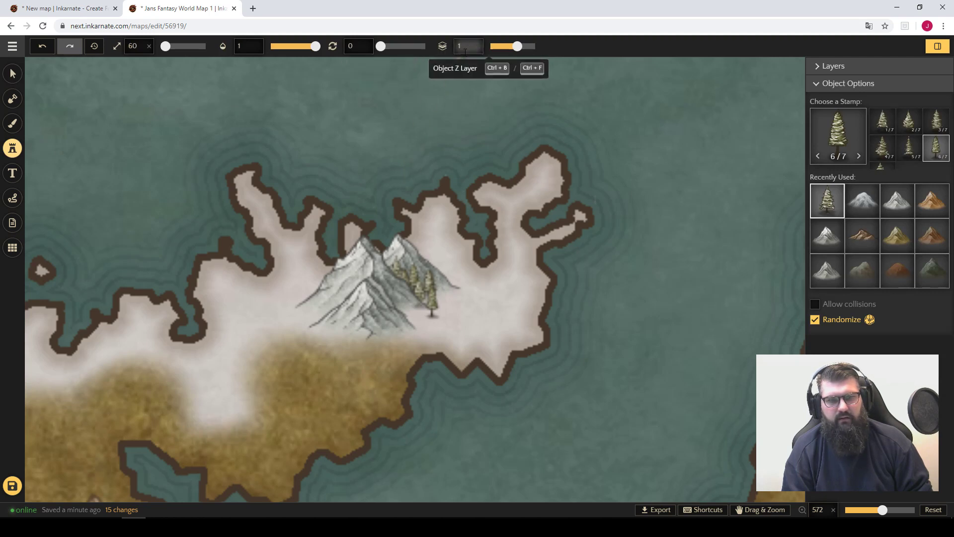
click(396, 299)
click(378, 302)
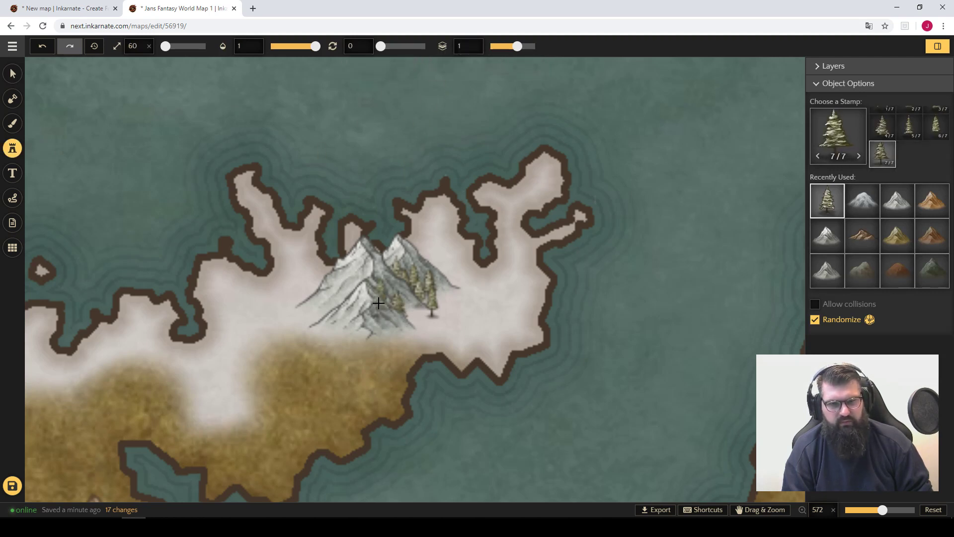
click(406, 305)
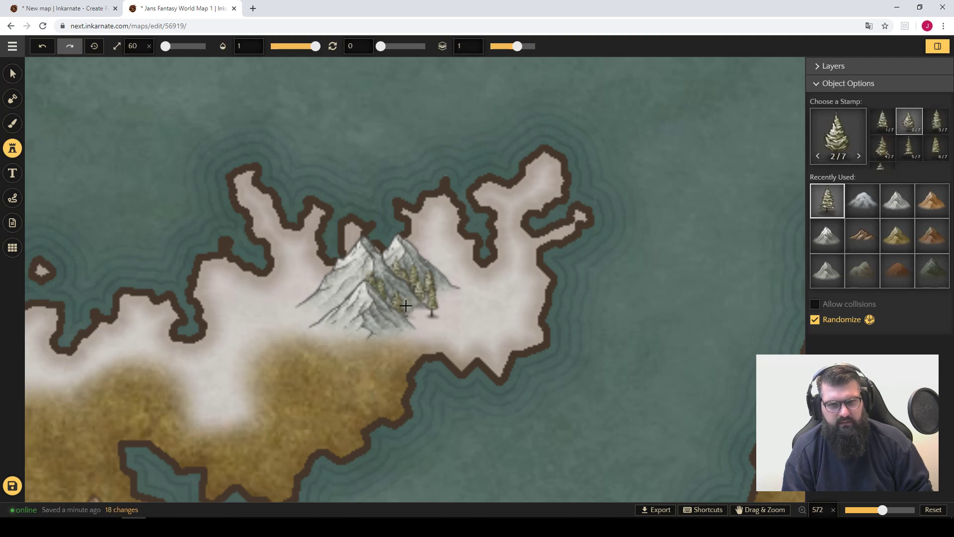
click(409, 306)
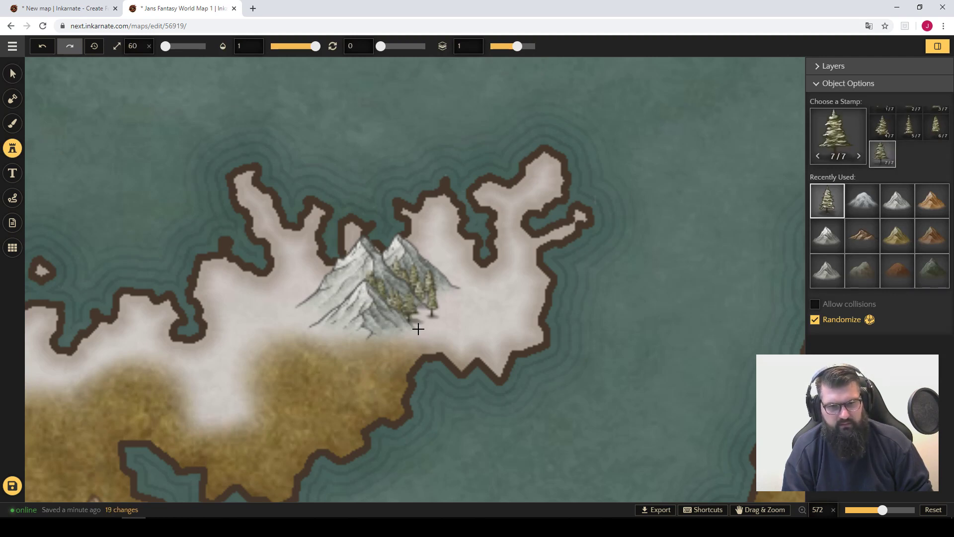
click(418, 329)
click(499, 371)
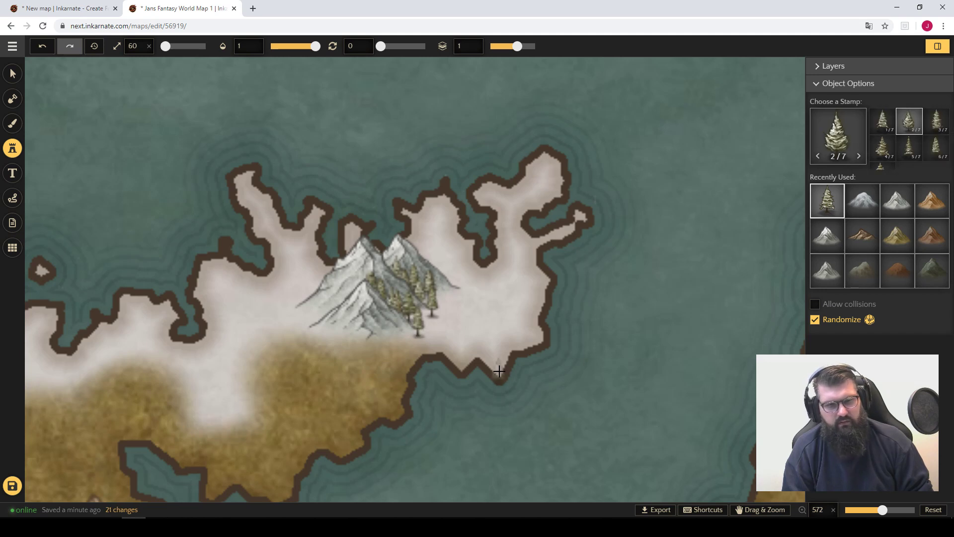
click(428, 316)
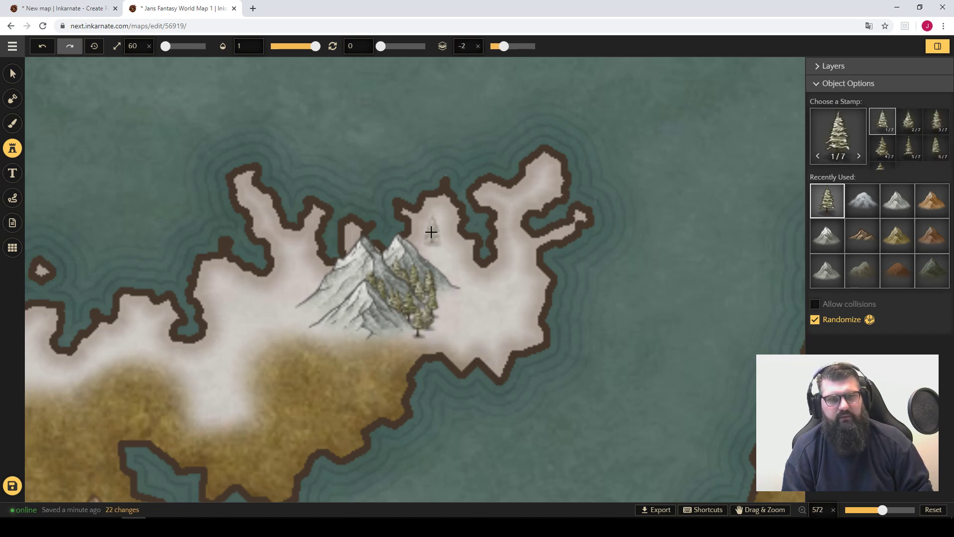
Step: Place Pine Trees (Snow) stamps at Z layer -2 behind the eastern peak's outer slope
click(433, 262)
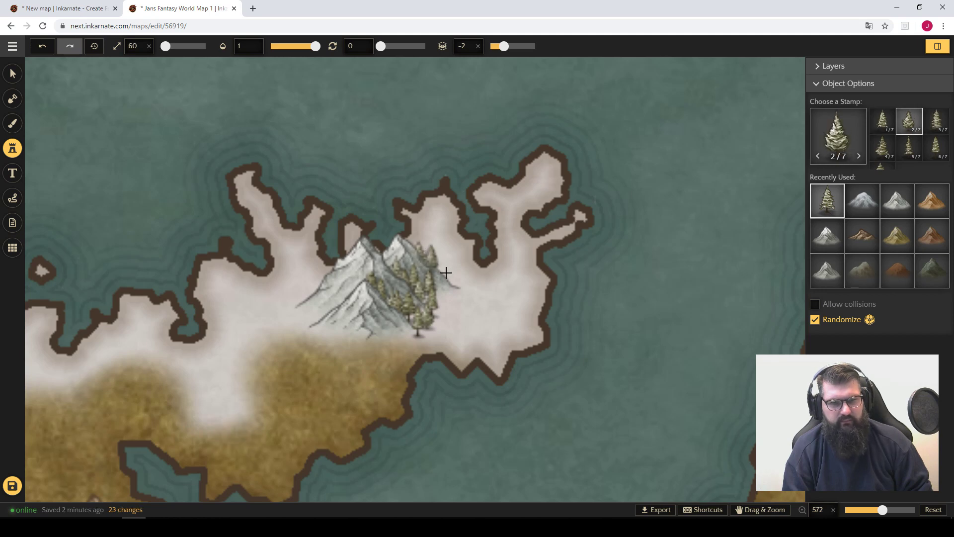
click(467, 278)
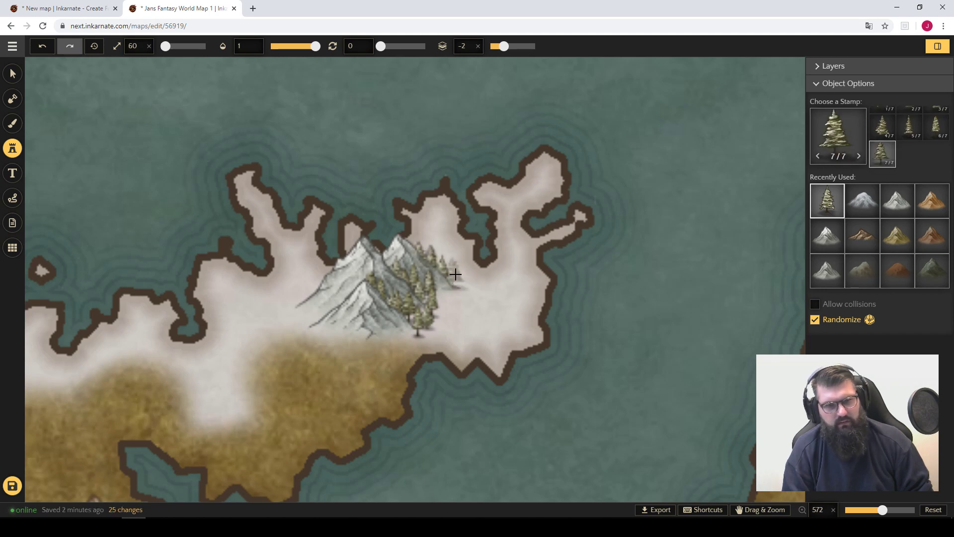
click(434, 247)
click(475, 289)
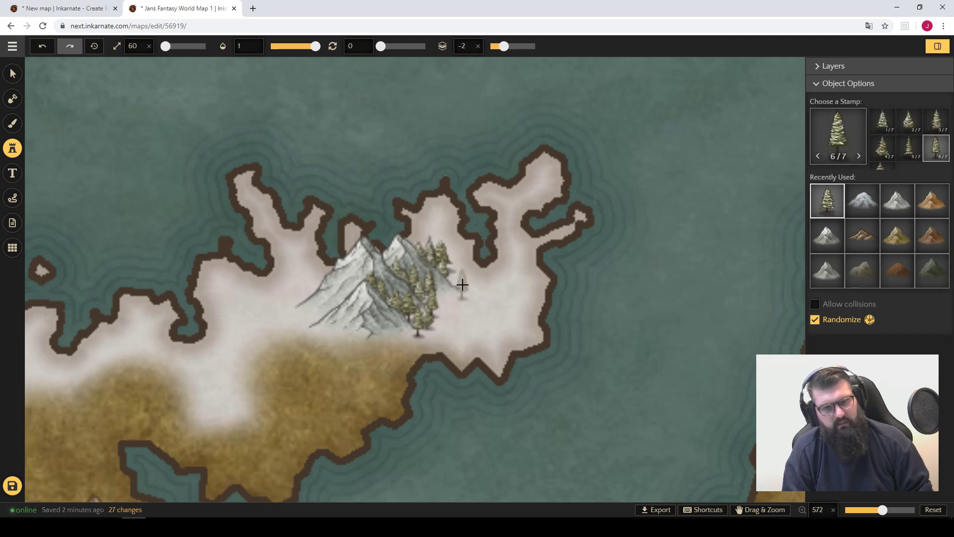
Step: Add a separate grove of Pine Trees (Snow) at Z layer -2 on the white ground east of the snow mountains
click(470, 291)
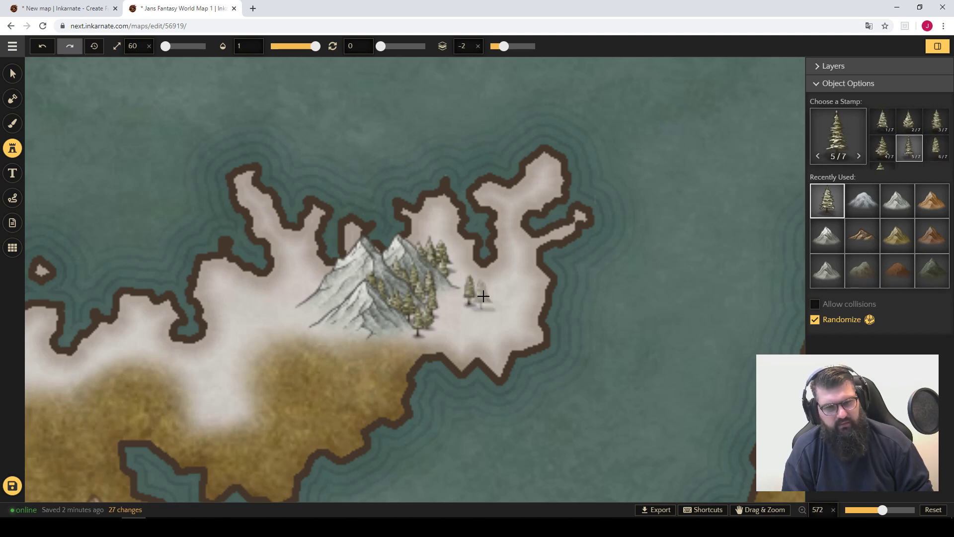
click(481, 290)
click(489, 289)
click(483, 282)
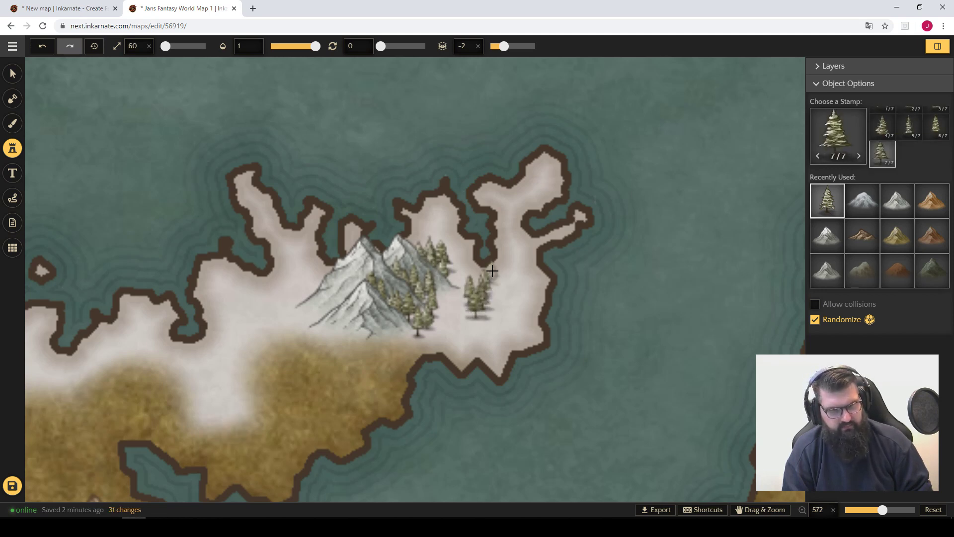
click(490, 271)
click(497, 296)
click(501, 307)
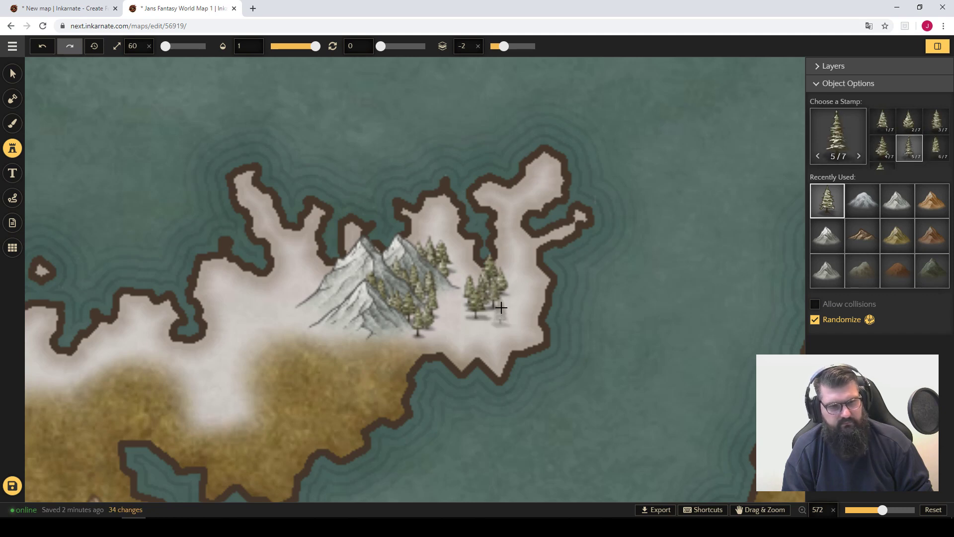
click(505, 296)
click(515, 259)
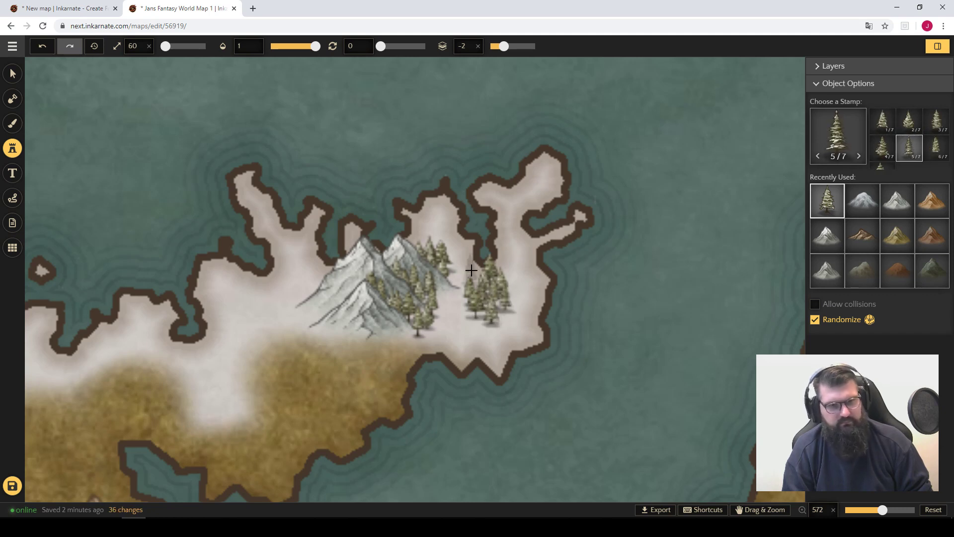
click(488, 269)
scroll(517, 234, down, 8)
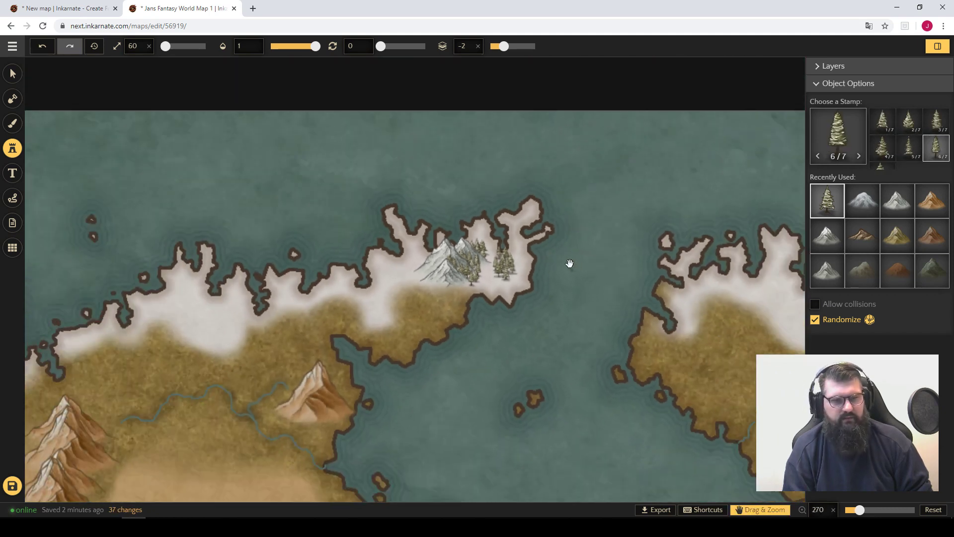
scroll(486, 264, up, 4)
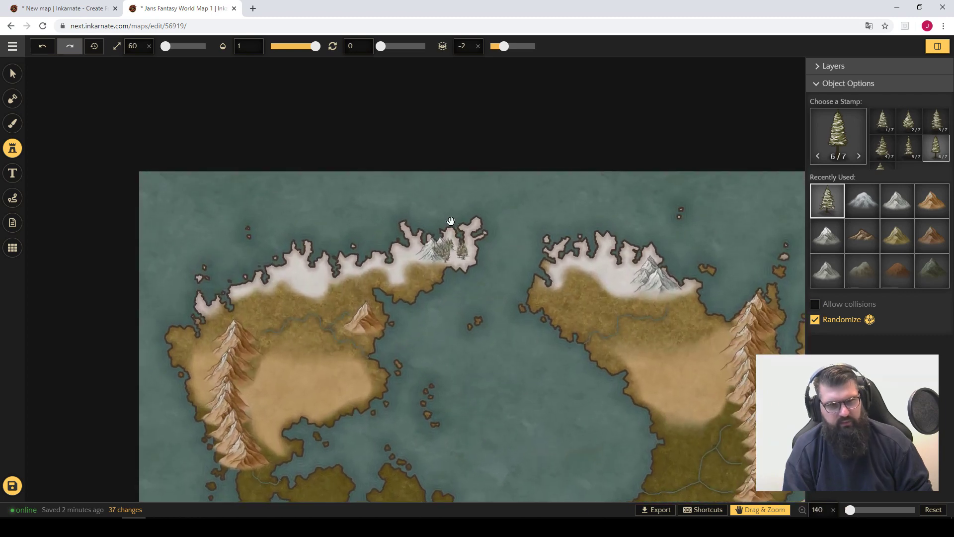
scroll(444, 270, up, 6)
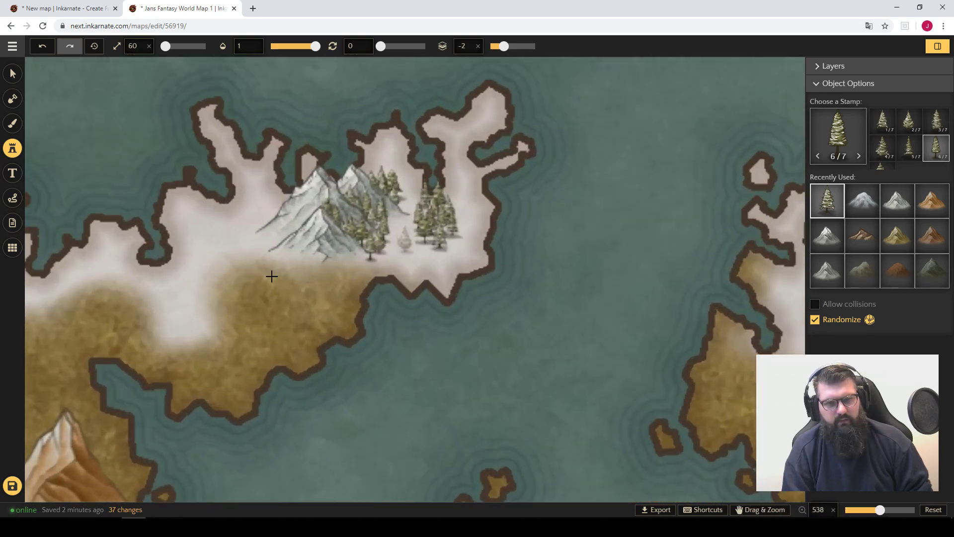
Step: Place one Pine Trees (Snow) stamp beside the grove east of the peaks and a row on the narrow peninsula northwest of them
click(405, 239)
drag(272, 276, 416, 298)
click(385, 180)
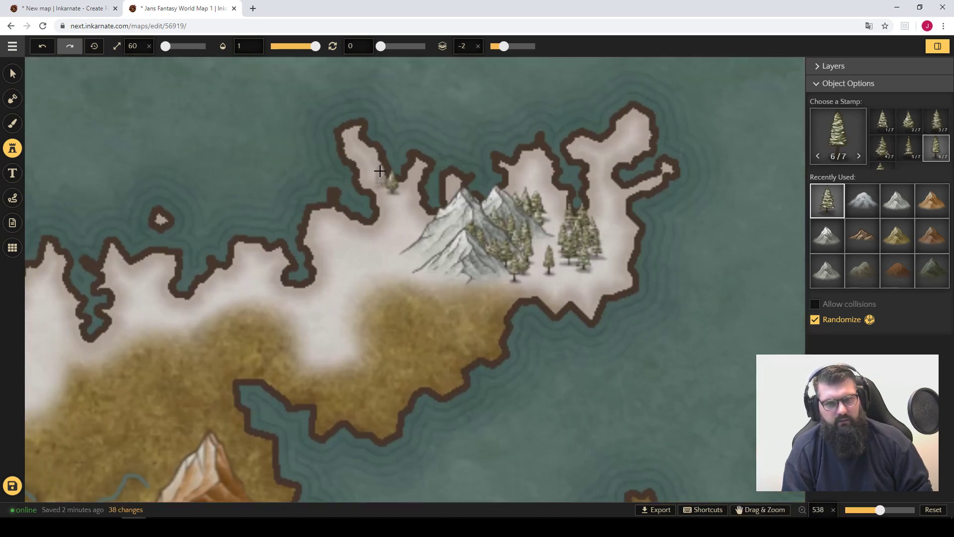
click(379, 171)
click(372, 160)
click(366, 147)
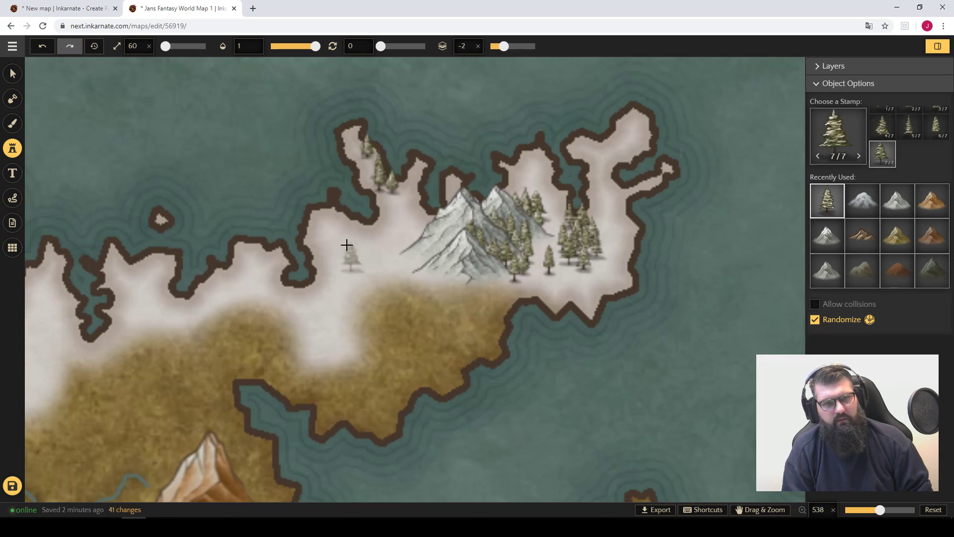
Step: Place a band of Pine Trees (Snow) stamps from the coast west of the snow mountains inland across the white ground
click(328, 205)
click(337, 209)
click(347, 228)
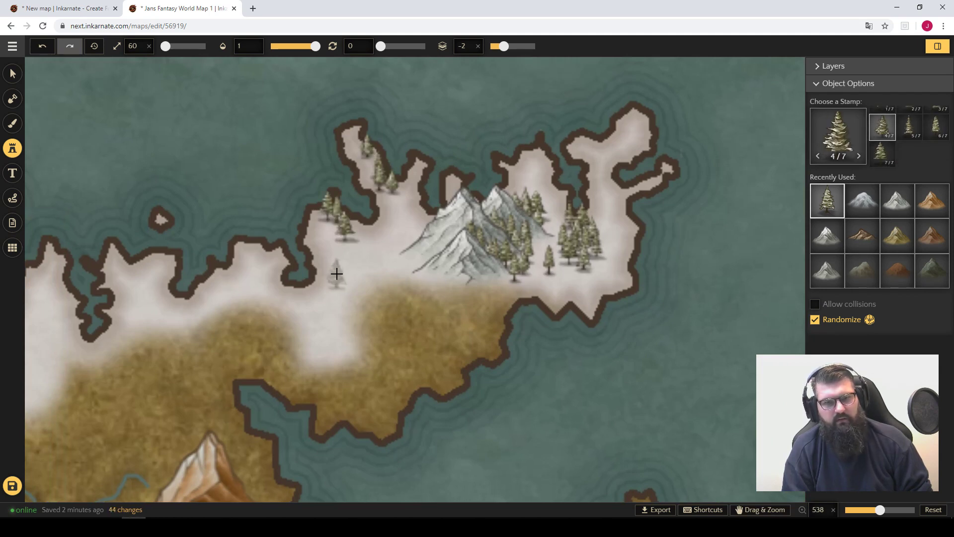
click(348, 250)
click(337, 269)
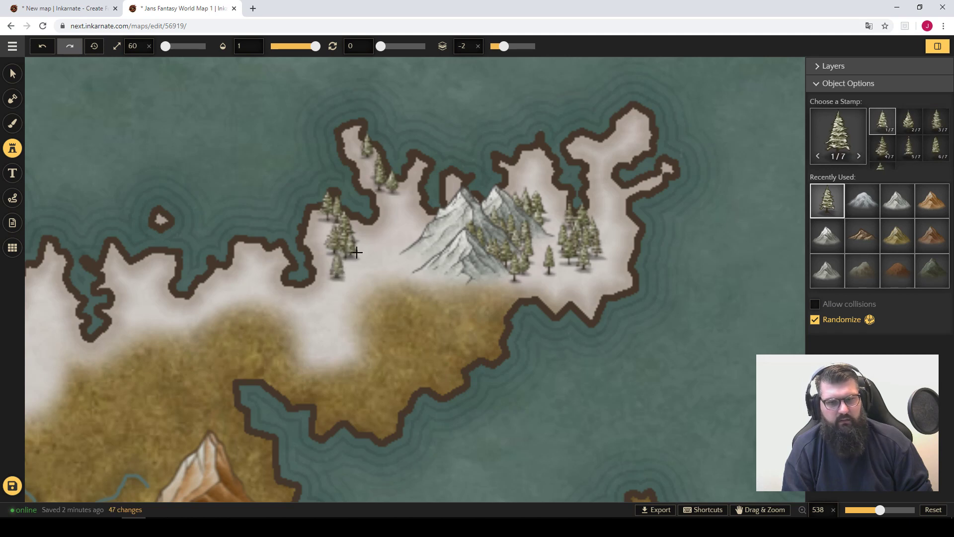
click(361, 259)
click(354, 272)
click(354, 272)
Step: Add a small Pine Trees (Snow) clump on the snowy headland farther west and single trees on the coast nearby
key(space)
drag(250, 339, 398, 325)
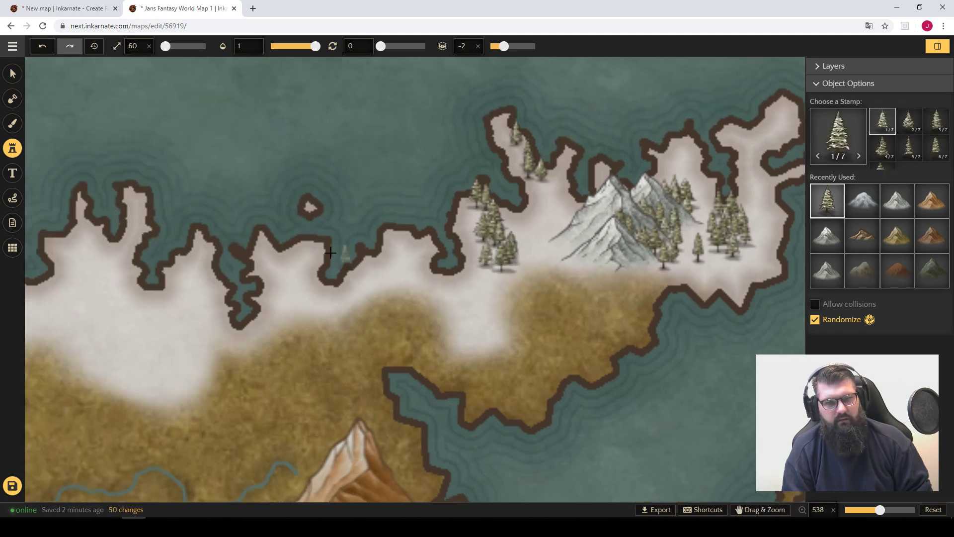
click(309, 243)
click(300, 253)
click(304, 262)
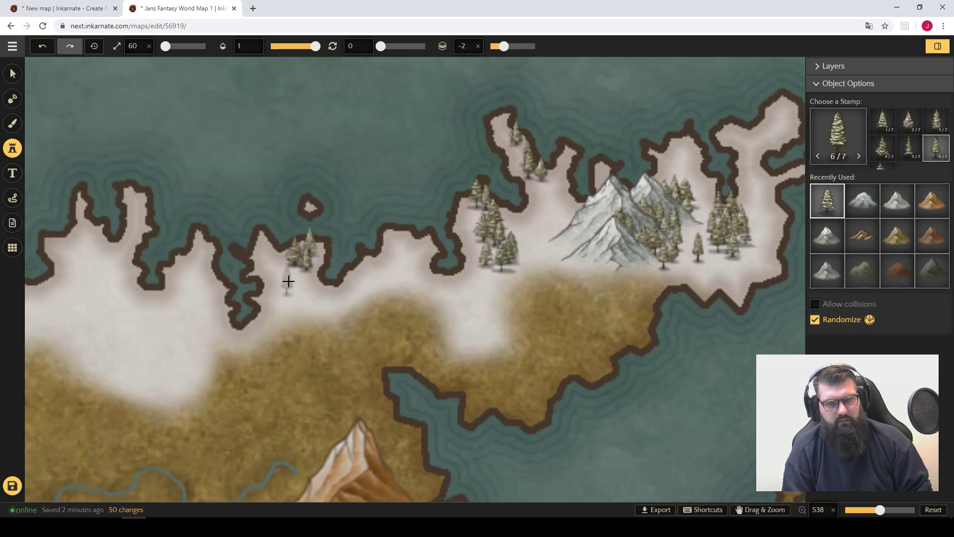
click(300, 268)
key(space)
drag(228, 309, 134, 271)
click(243, 244)
key(space)
Step: Extend the Pine Trees (Snow) grove west of the mountains southward onto the snow tongue, undoing a misplaced stamp and filling the gaps
click(439, 258)
click(423, 263)
key(ctrl+z)
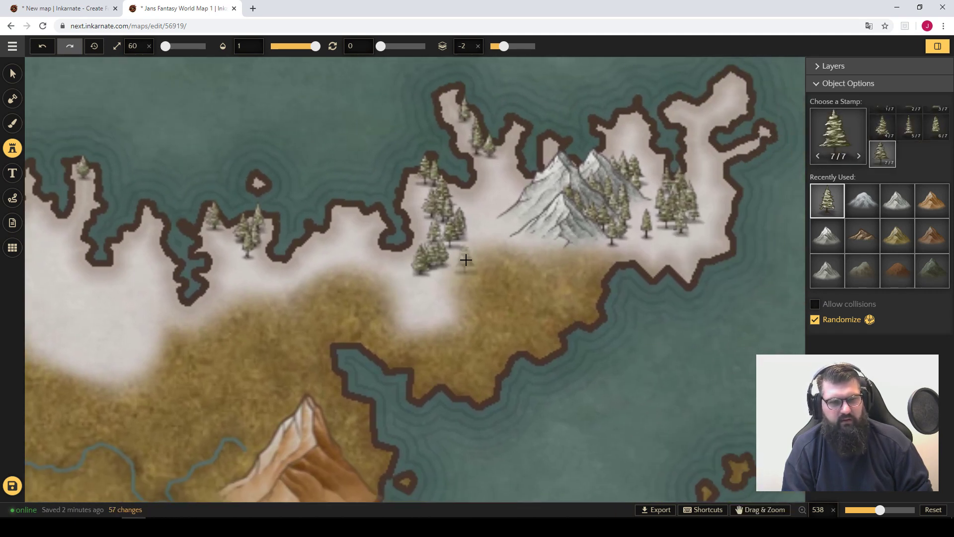
click(431, 257)
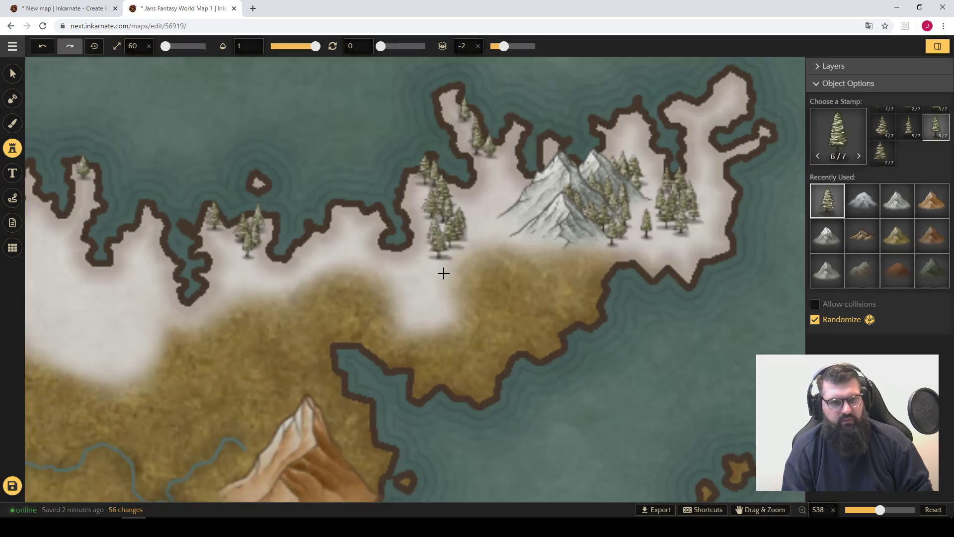
click(443, 273)
click(427, 282)
click(425, 278)
click(458, 248)
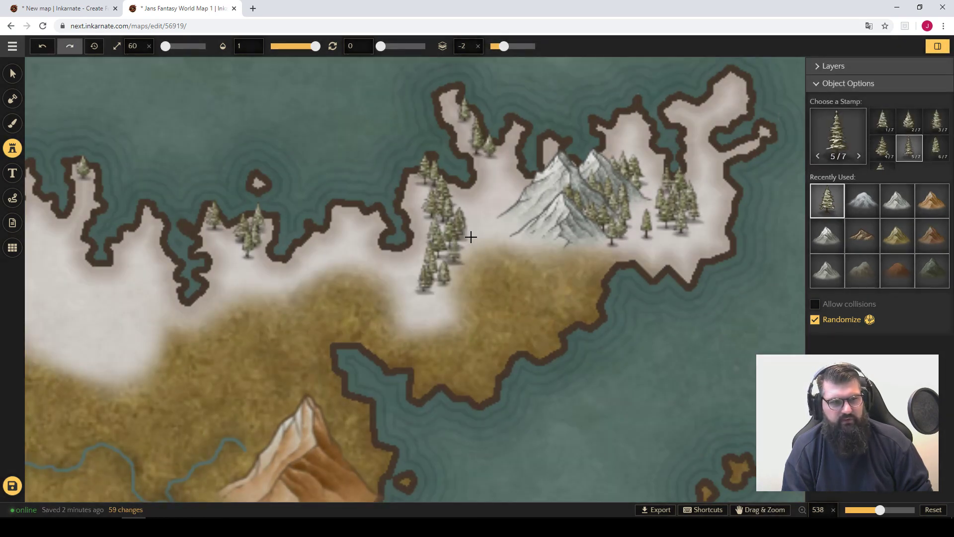
click(465, 243)
click(453, 251)
click(447, 253)
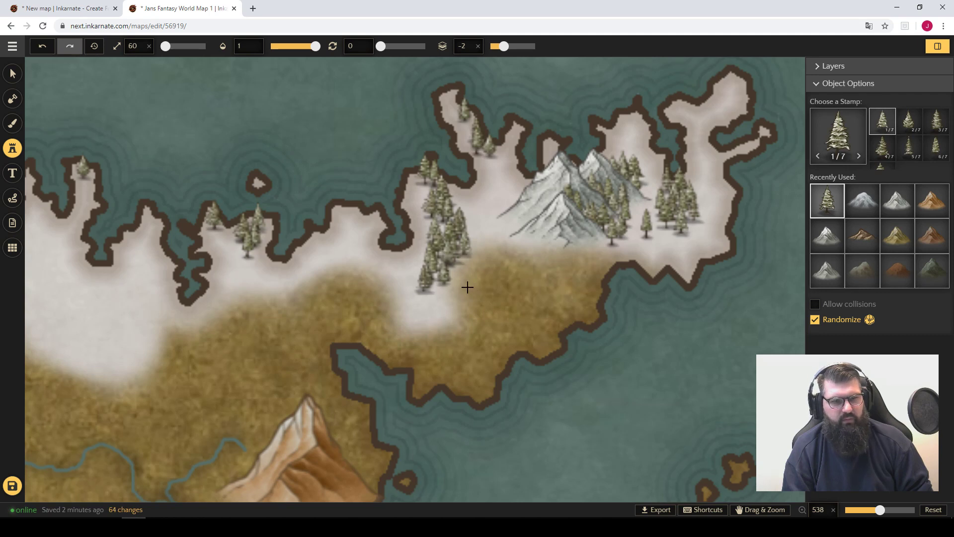
click(492, 256)
Step: Switch to the green Pine Trees stamp and place trees among the southern snow pines where the snow meets the grass
click(839, 136)
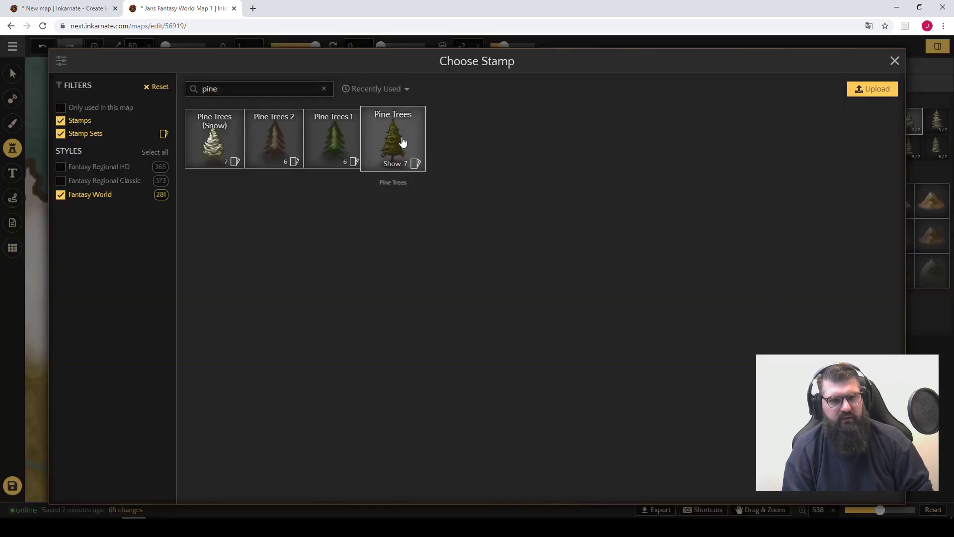
click(403, 142)
click(466, 258)
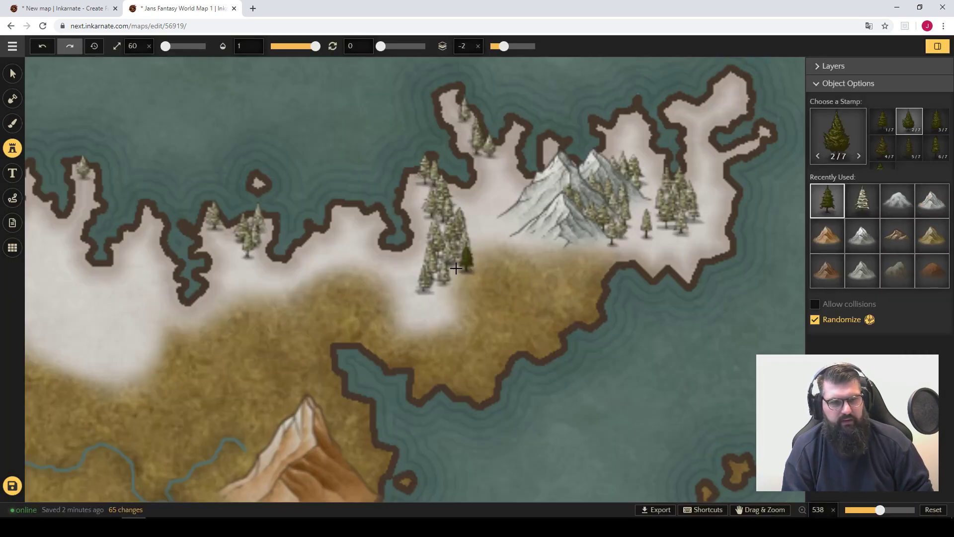
click(454, 294)
click(440, 286)
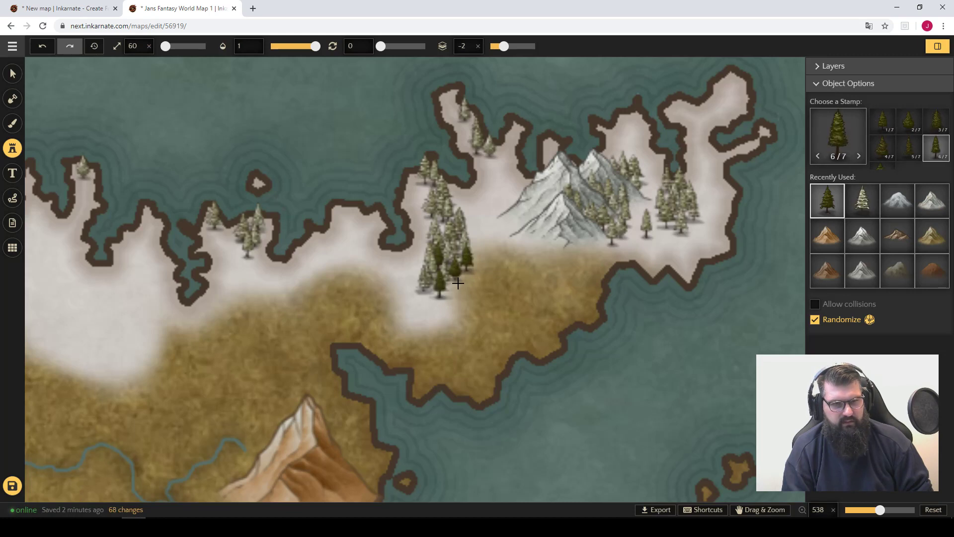
click(458, 283)
click(473, 275)
click(450, 292)
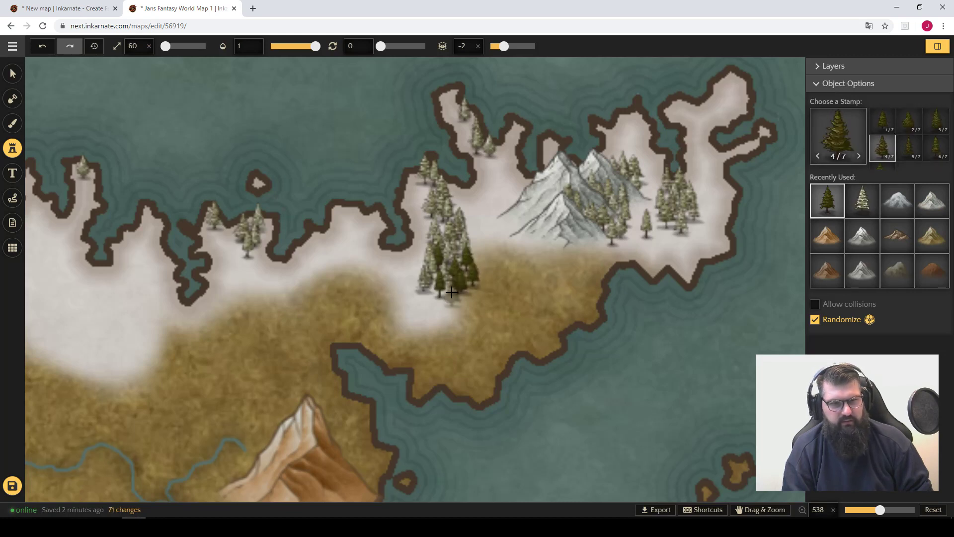
Step: Fill the southern end of the snow tongue with more green Pine Trees stamps, down to the edge of the grass
click(438, 302)
click(425, 314)
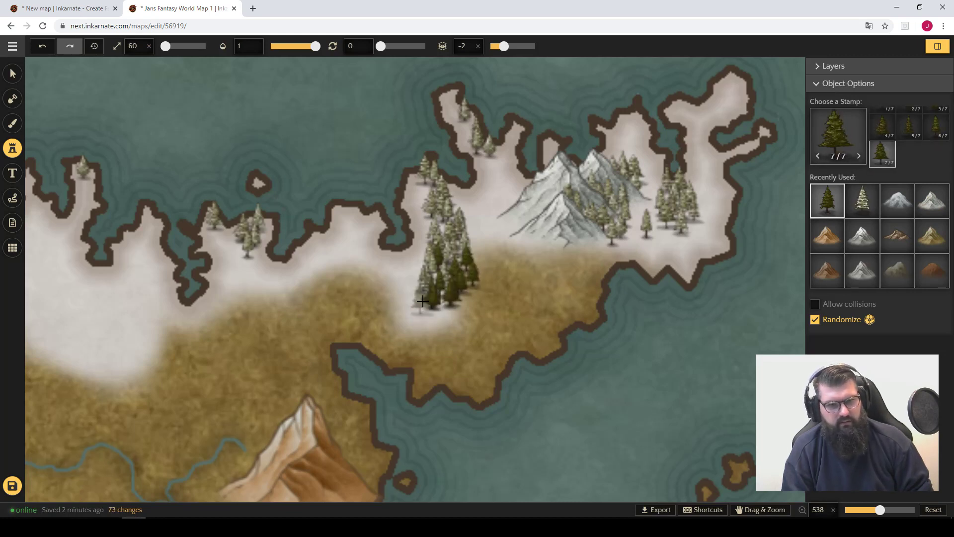
click(439, 321)
click(426, 324)
click(458, 310)
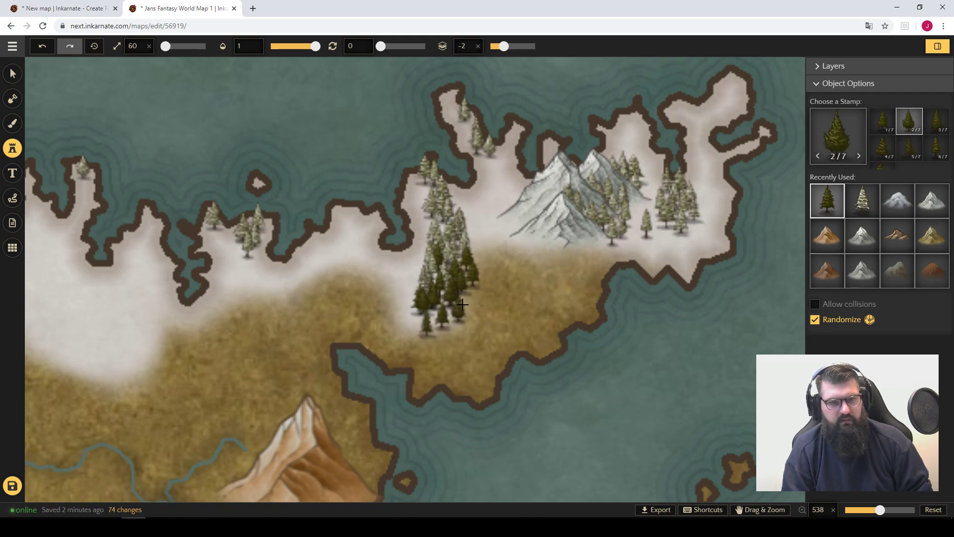
click(471, 305)
click(480, 308)
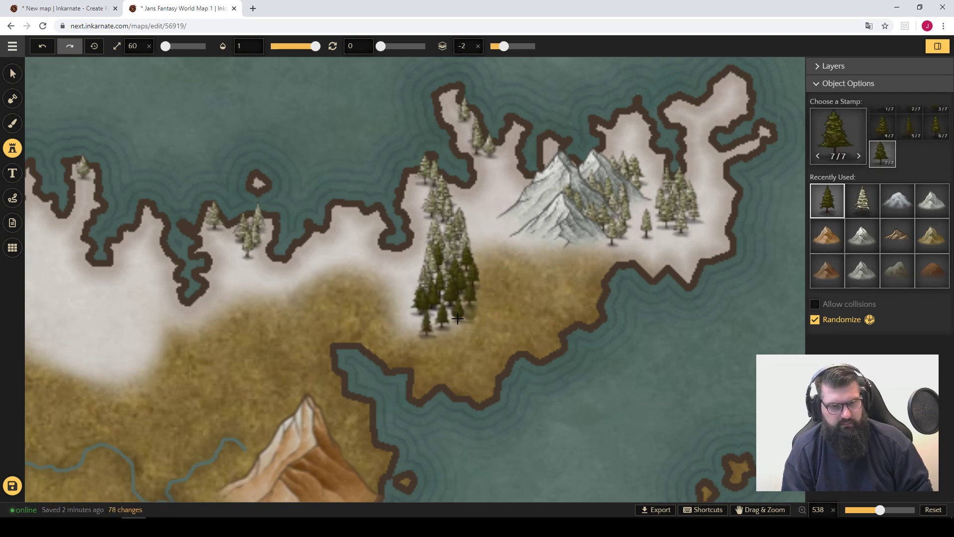
click(465, 314)
click(454, 328)
click(435, 312)
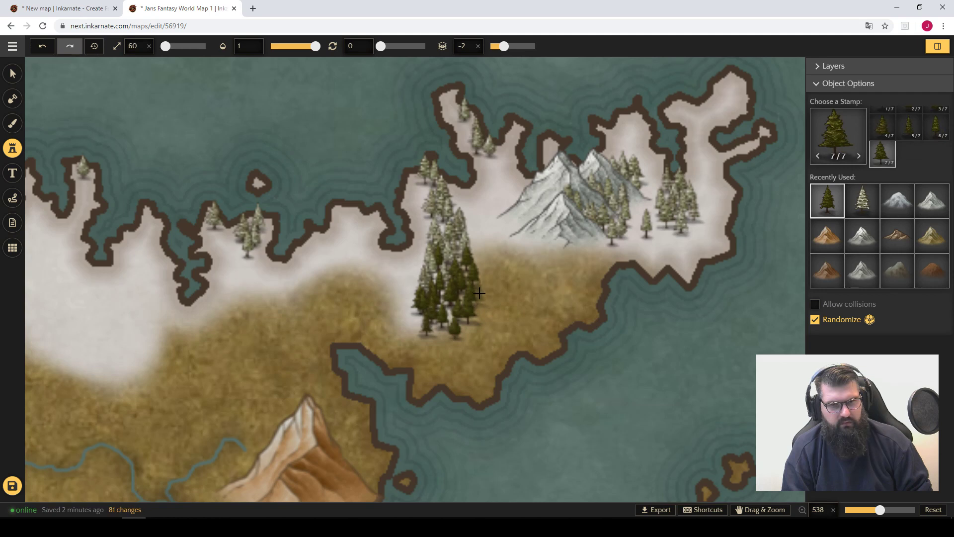
Step: Extend the green Pine Trees forest east onto the grass and add two separate trees on its western side
click(480, 293)
click(489, 291)
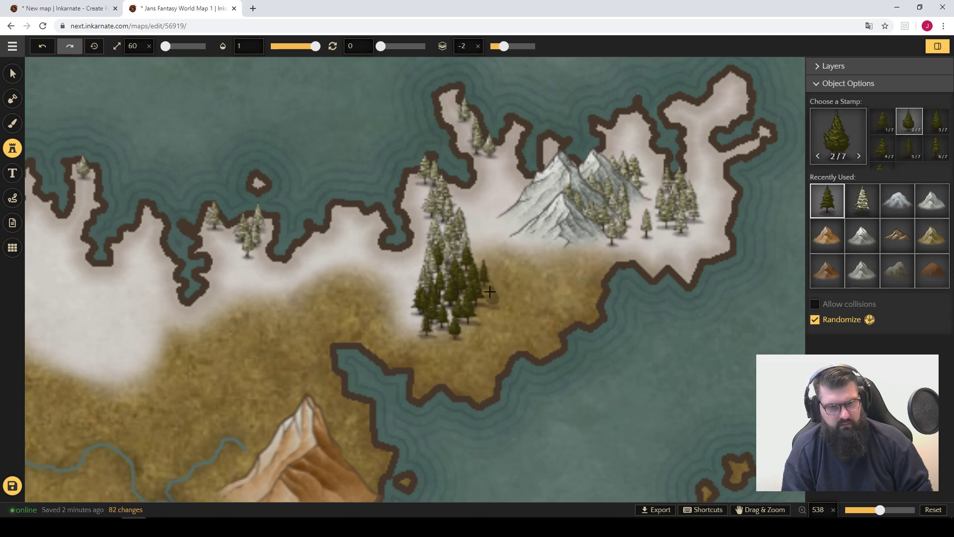
click(505, 291)
click(508, 296)
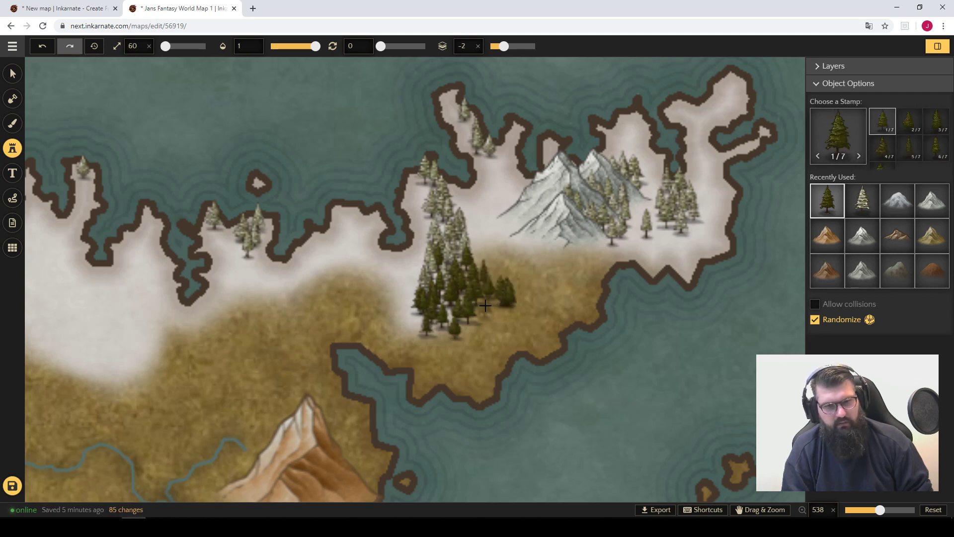
click(473, 325)
click(487, 319)
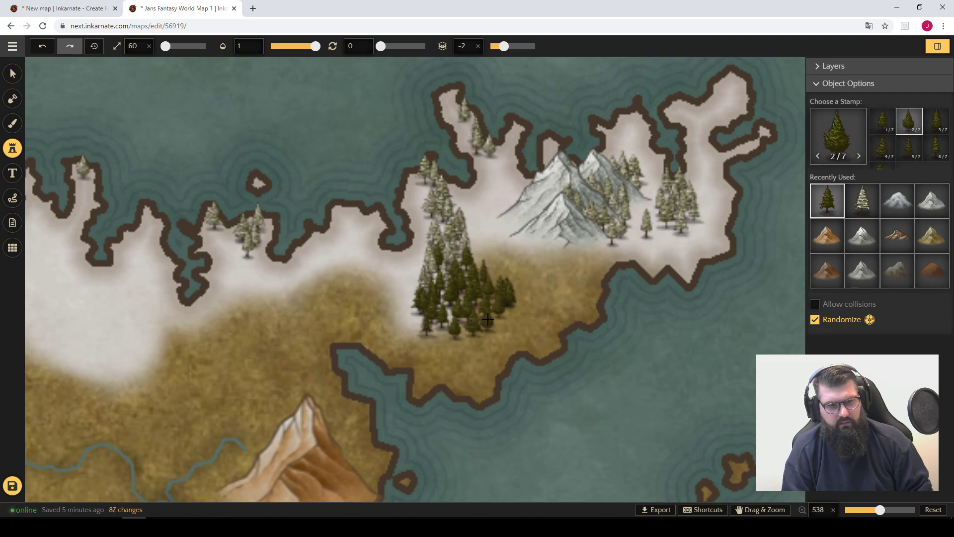
click(480, 309)
click(436, 312)
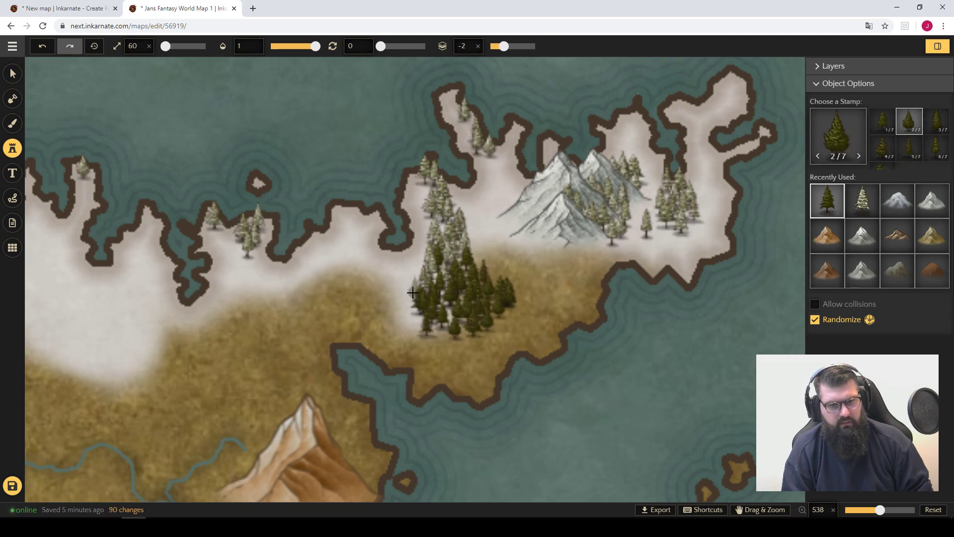
click(398, 305)
click(386, 317)
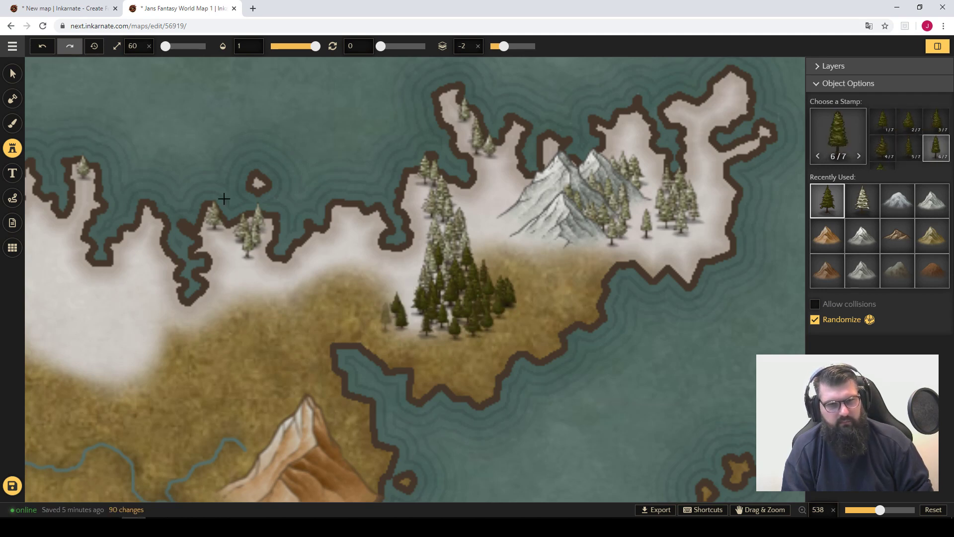
Step: Delete individual snowy and green pines from the crowded middle of the forest to thin out the snow-to-grass transition
click(13, 74)
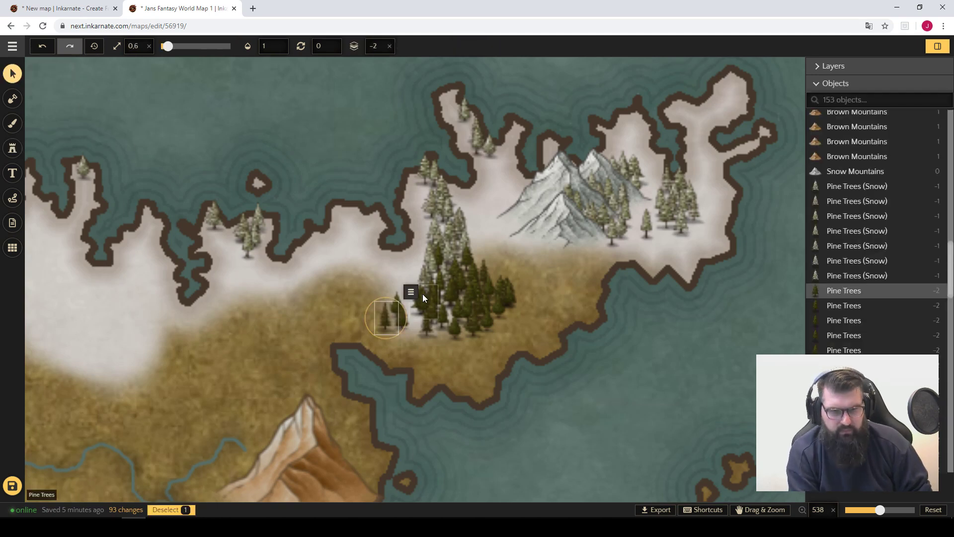
key(Delete)
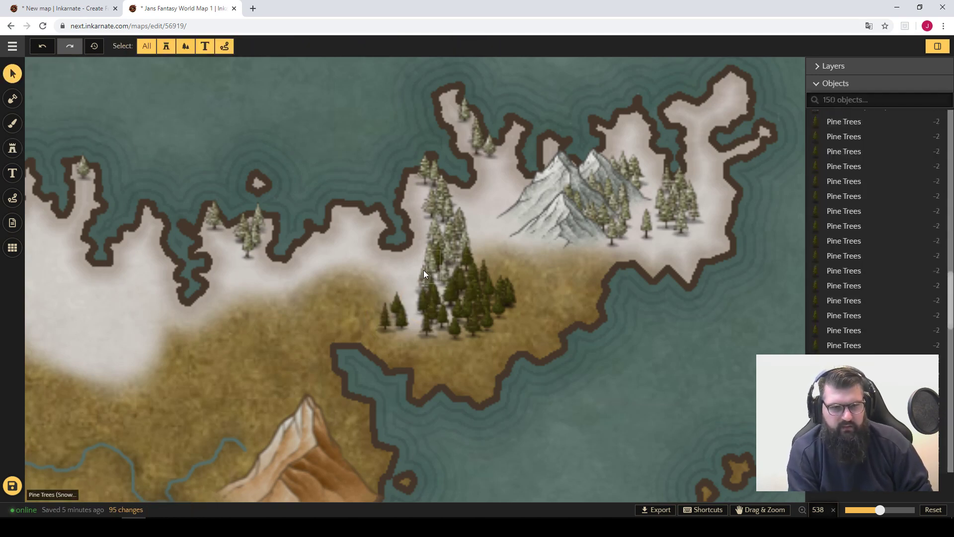
click(424, 271)
key(Delete)
click(422, 257)
key(Delete)
click(458, 258)
key(Delete)
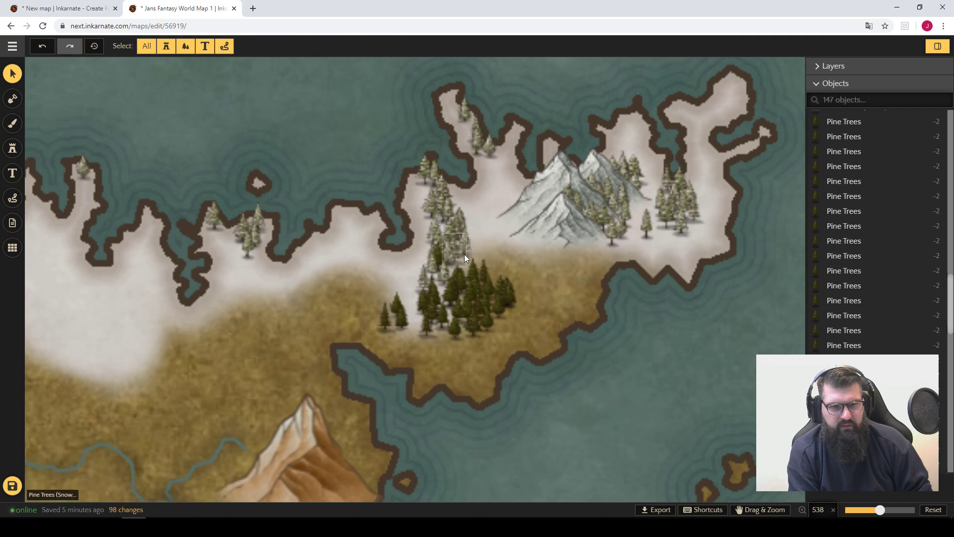
click(464, 253)
key(Delete)
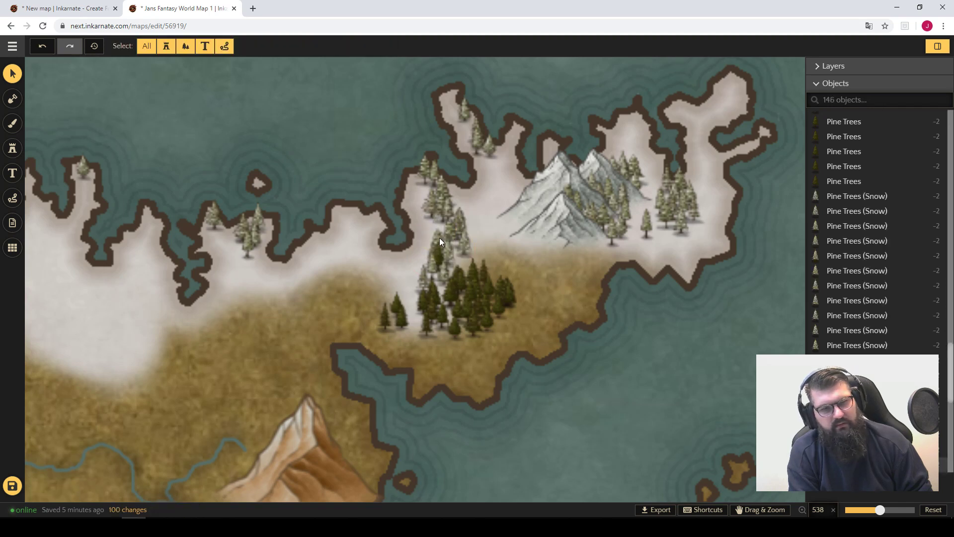
click(448, 230)
key(Delete)
click(426, 279)
key(Delete)
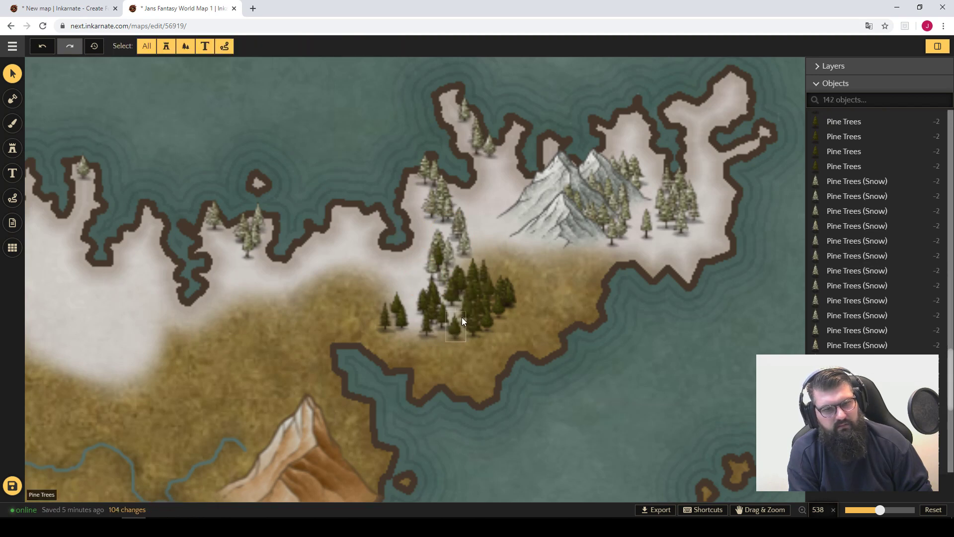
Step: Delete three green Pine Trees stamps from the forest's southeastern edge on the grass
click(479, 318)
key(Delete)
click(474, 330)
key(Delete)
click(484, 315)
key(Delete)
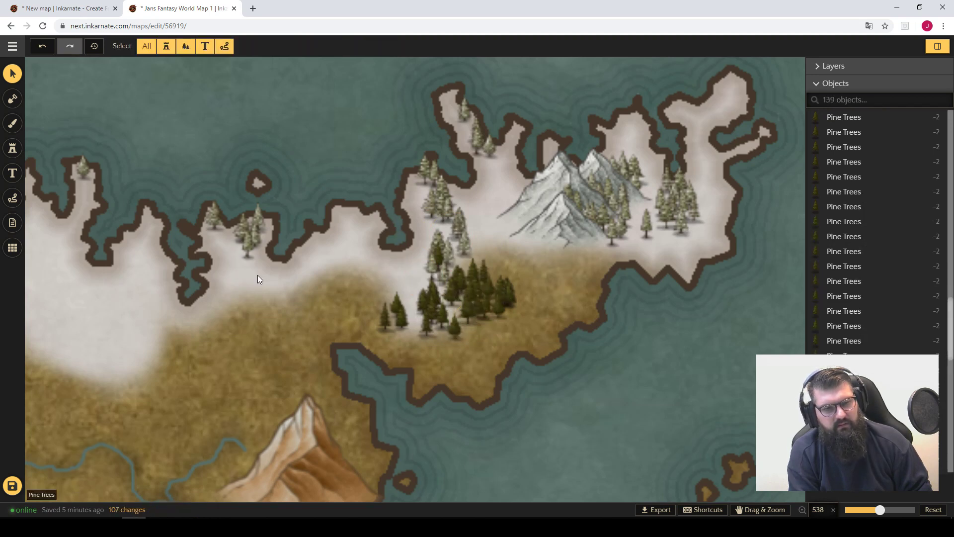
Step: Place a few Pine Trees (Snow) stamps among the green pines in the thinned forest and beside its western pair
click(13, 148)
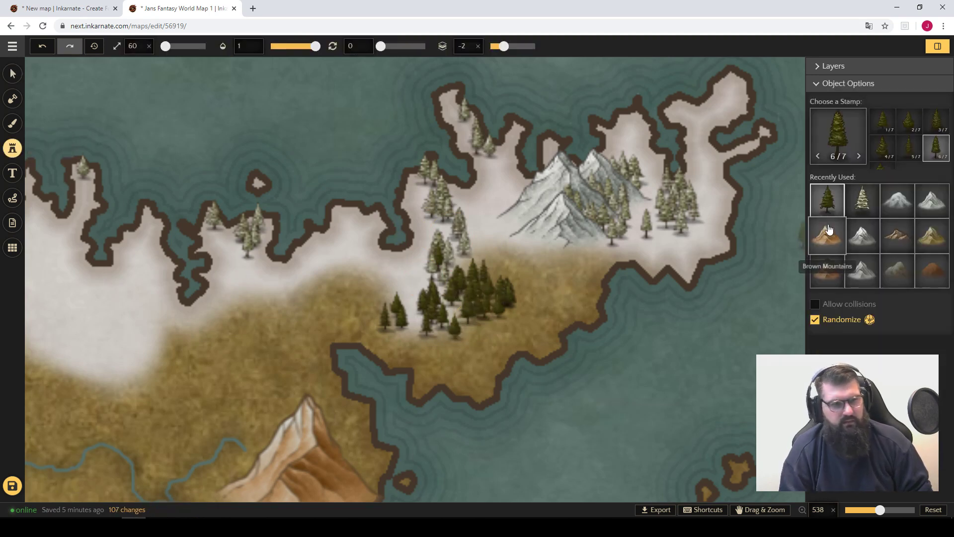
click(862, 200)
click(458, 297)
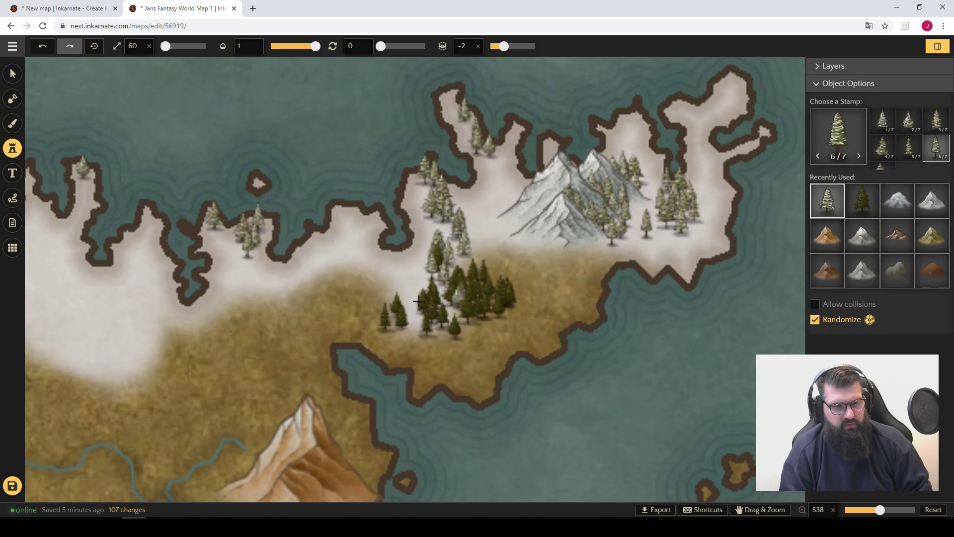
click(399, 306)
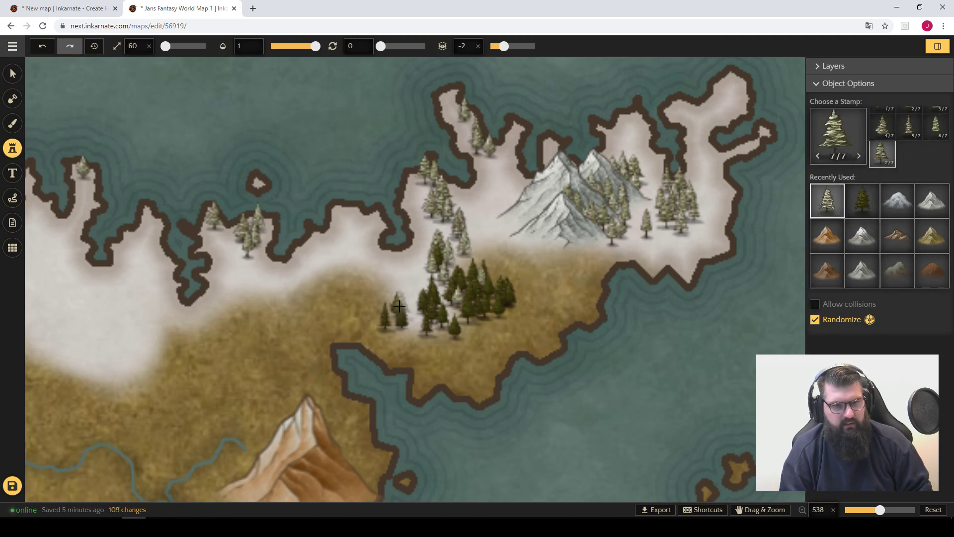
click(261, 204)
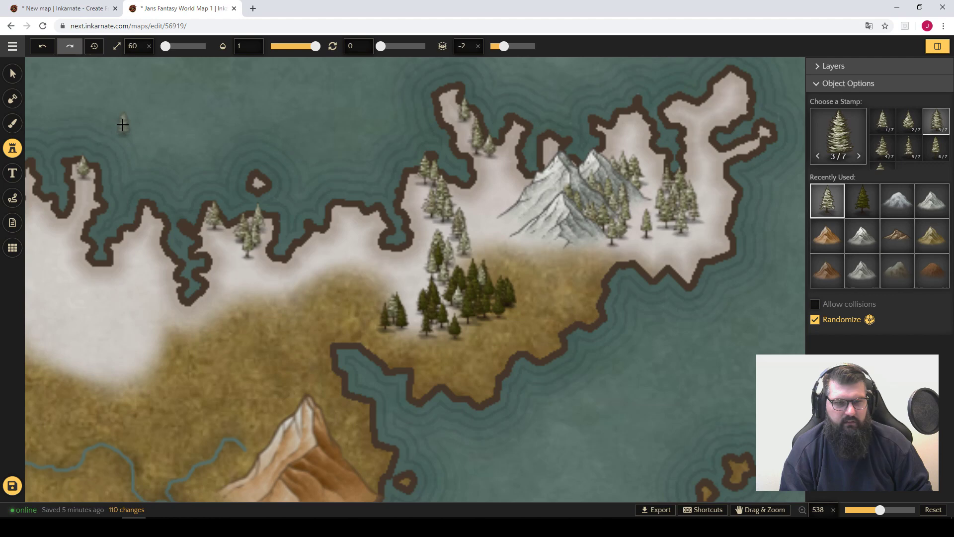
click(12, 74)
scroll(308, 120, down, 5)
scroll(340, 129, down, 4)
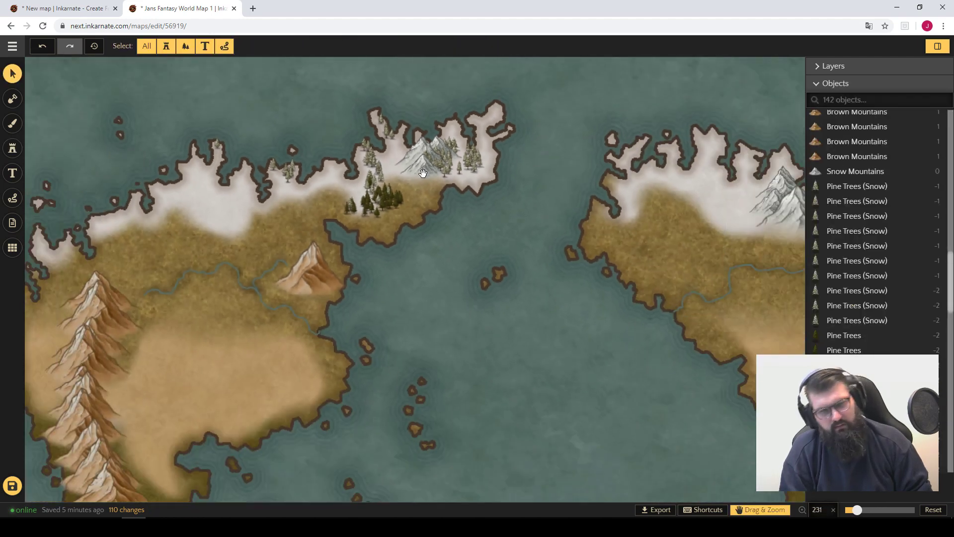
scroll(368, 238, down, 3)
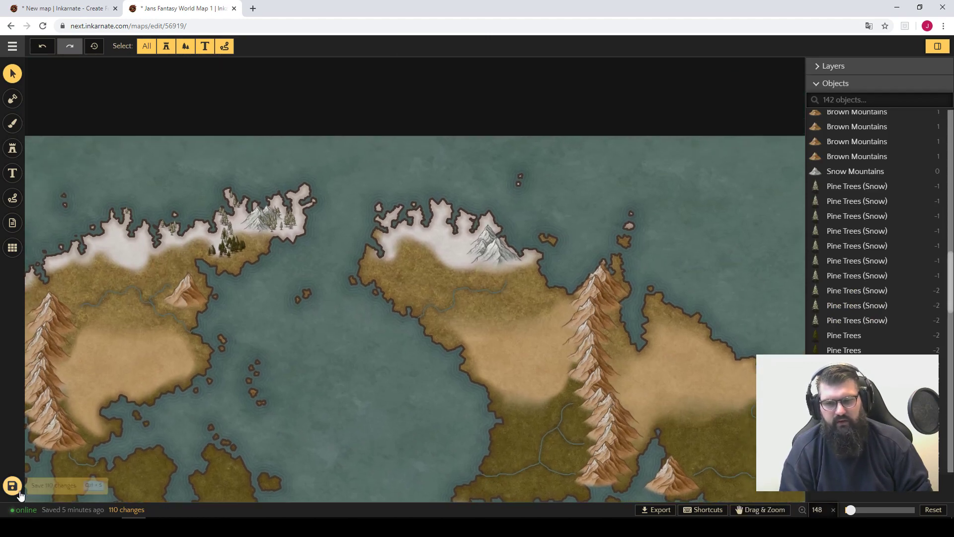
Step: Save the map
click(18, 488)
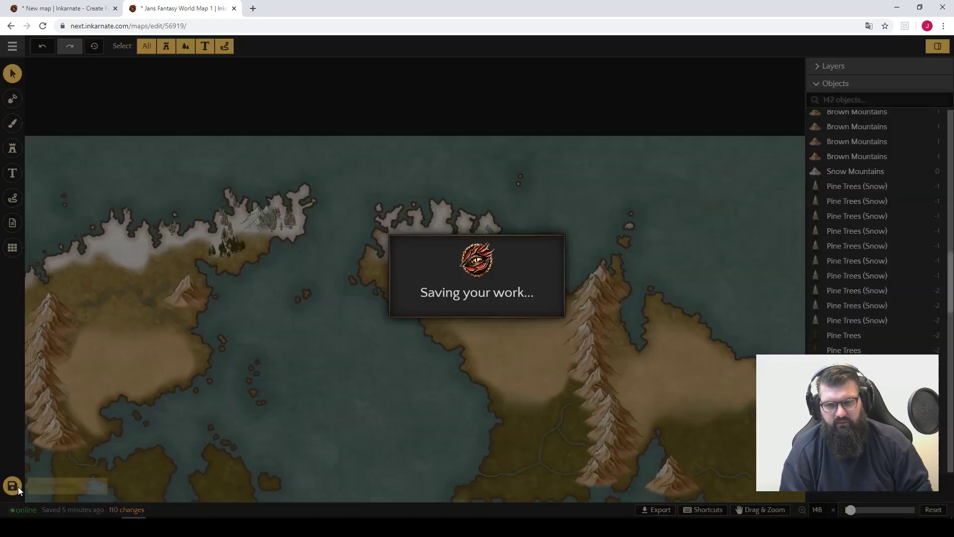
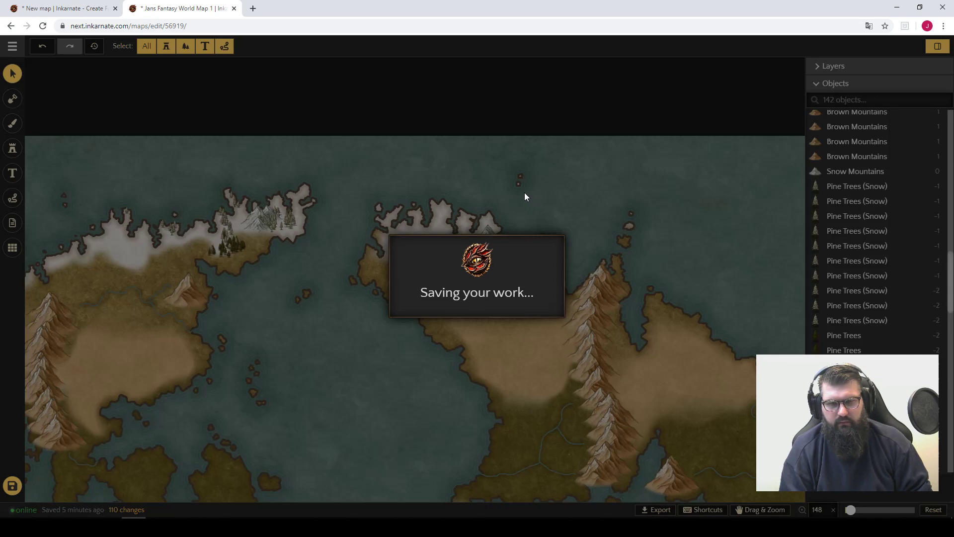
Step: Set the overlapping Snow Mountains stamps on the eastern continent's snowy north coast to layer 1
scroll(524, 195, up, 2)
scroll(497, 229, up, 10)
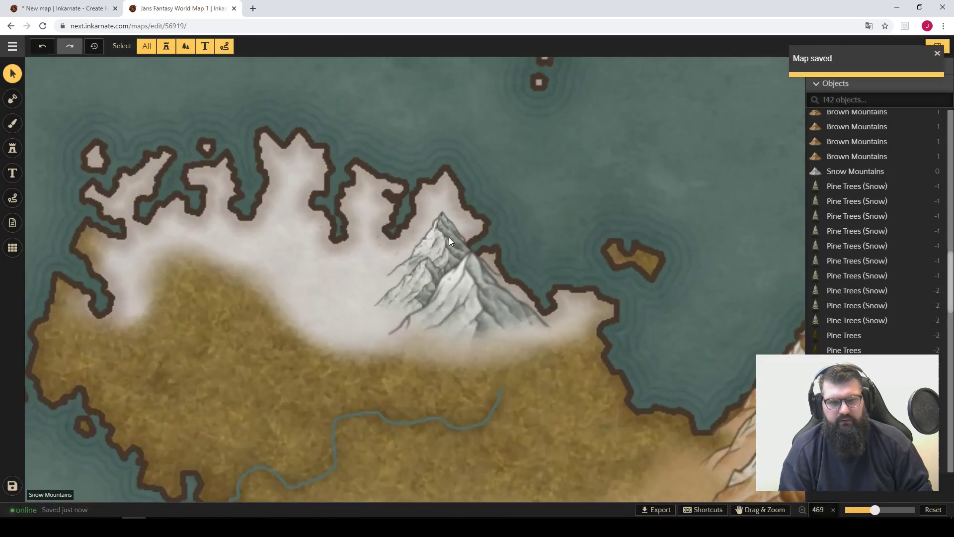
click(449, 237)
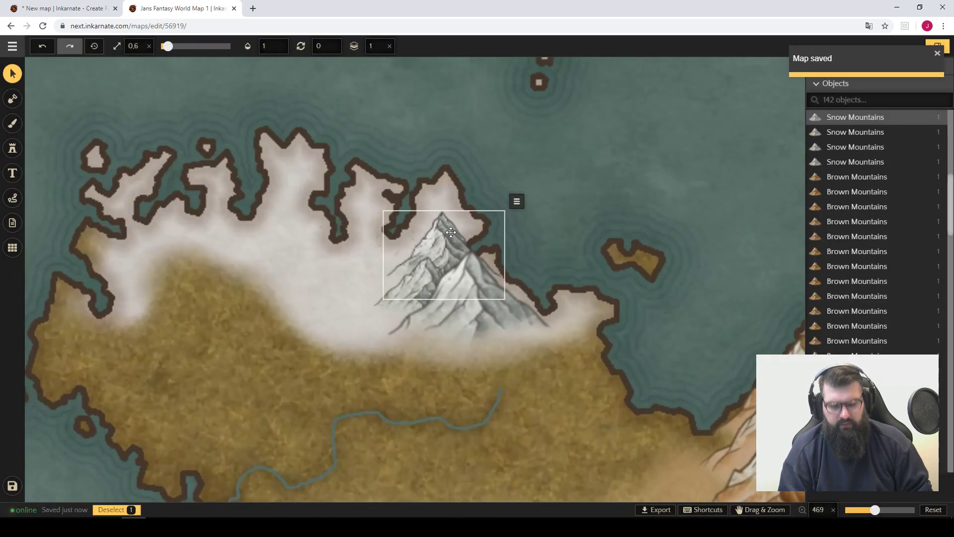
key(Page_Up)
click(416, 269)
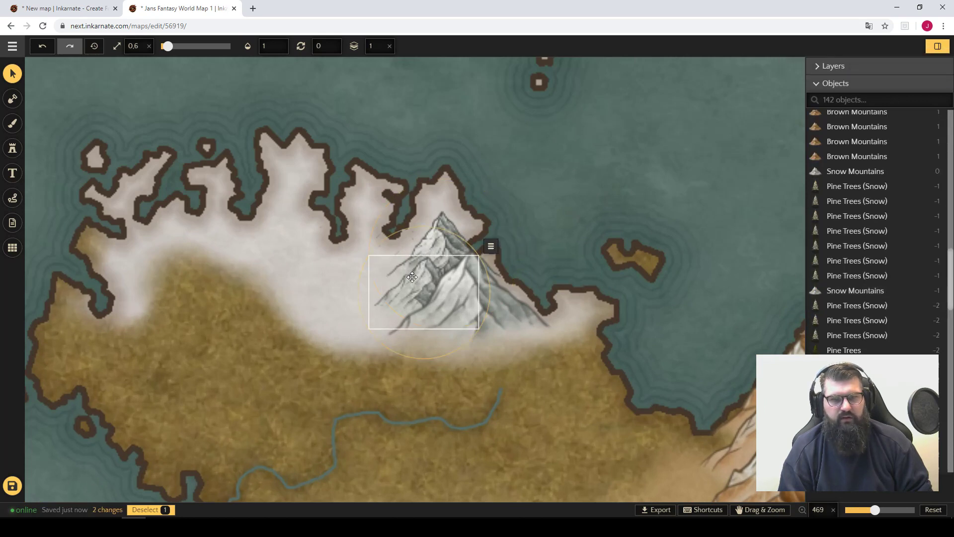
key(Page_Up)
key(Page_Down)
click(507, 292)
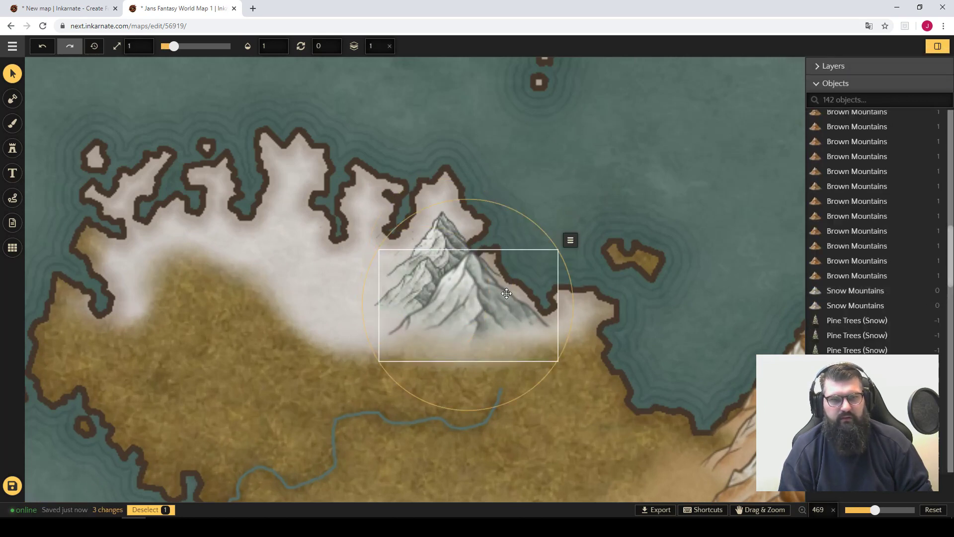
click(543, 176)
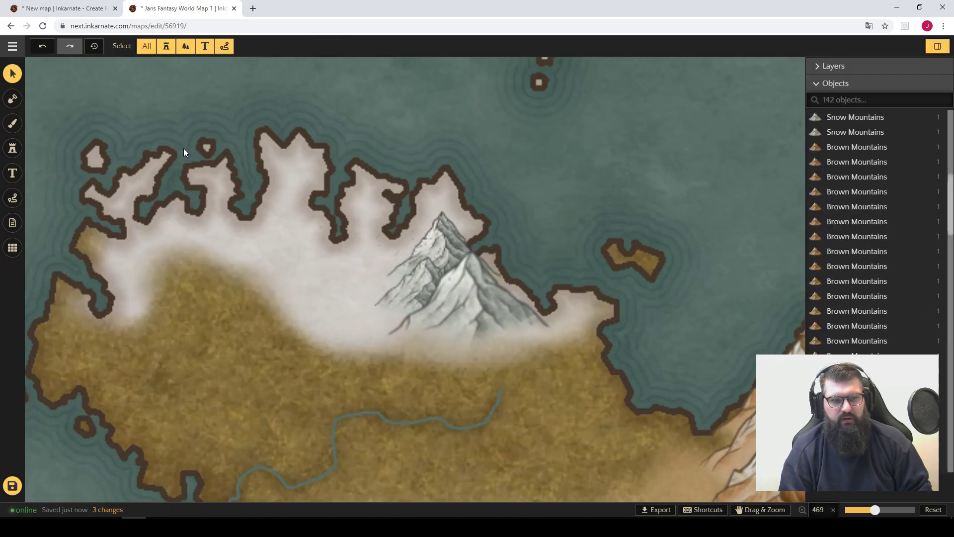
Step: Ready the Pine Trees (Snow) stamp on layer -1 for placing trees behind the snowy mountains
click(13, 148)
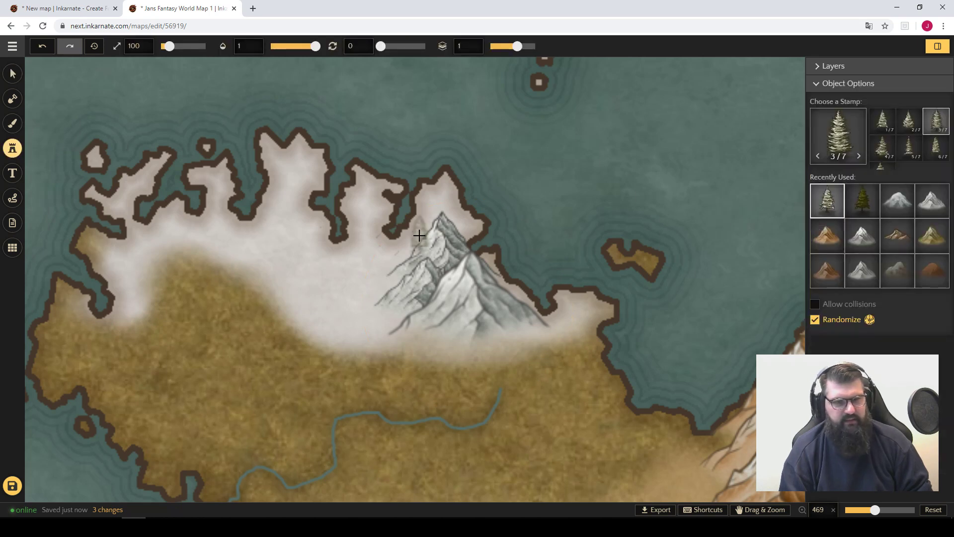
key(Page_Down)
key(Page_Down)
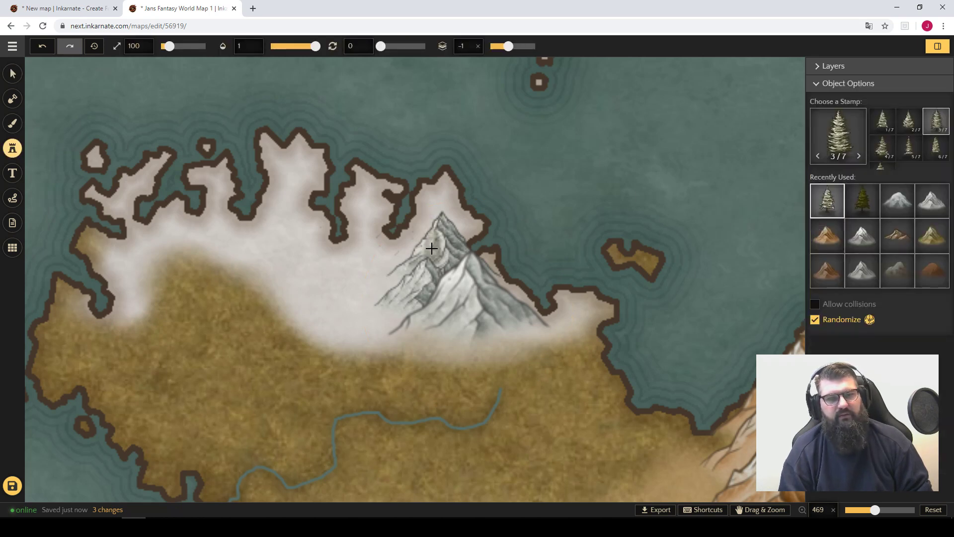
Step: Try Pine Trees (Snow) stamps at size 100 behind the snowy mountain's peak and along its upper western side
click(403, 244)
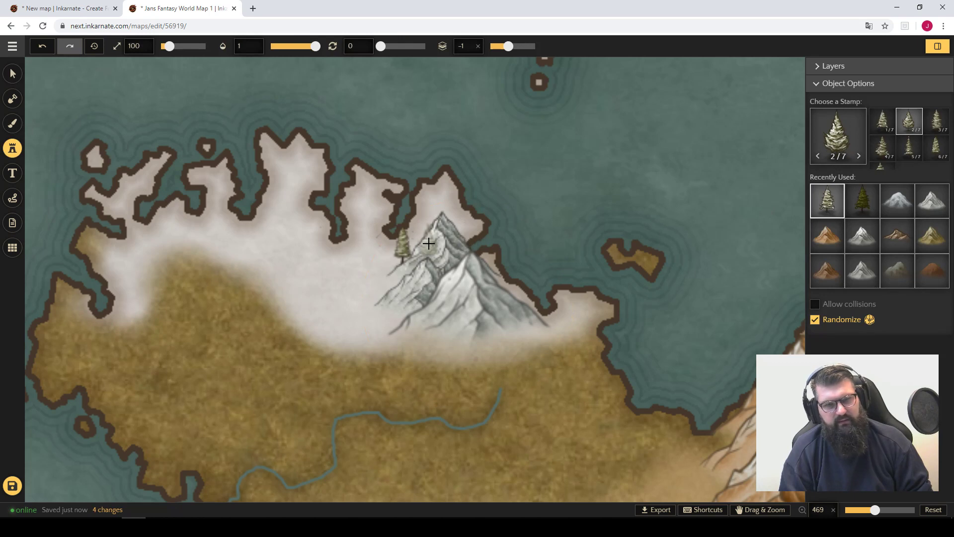
click(417, 245)
click(439, 214)
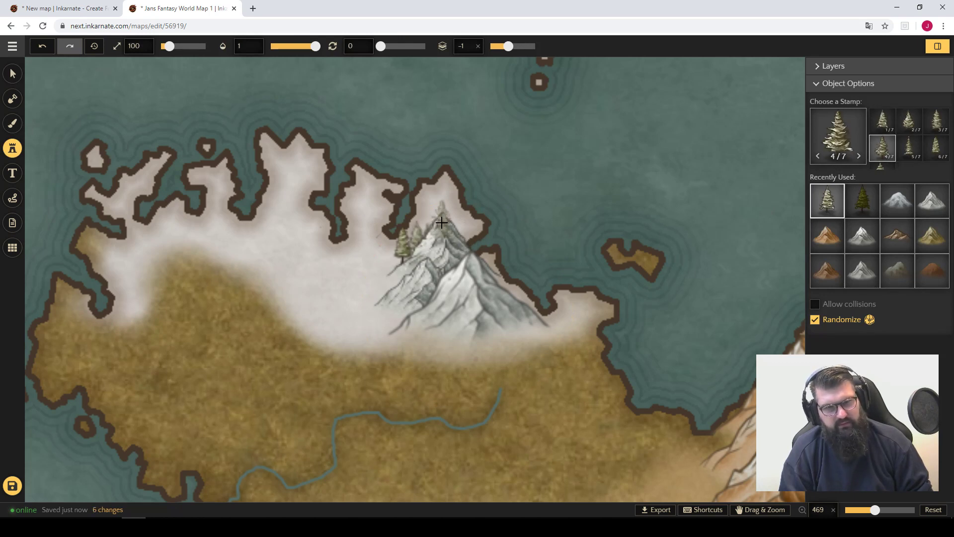
click(464, 222)
click(431, 220)
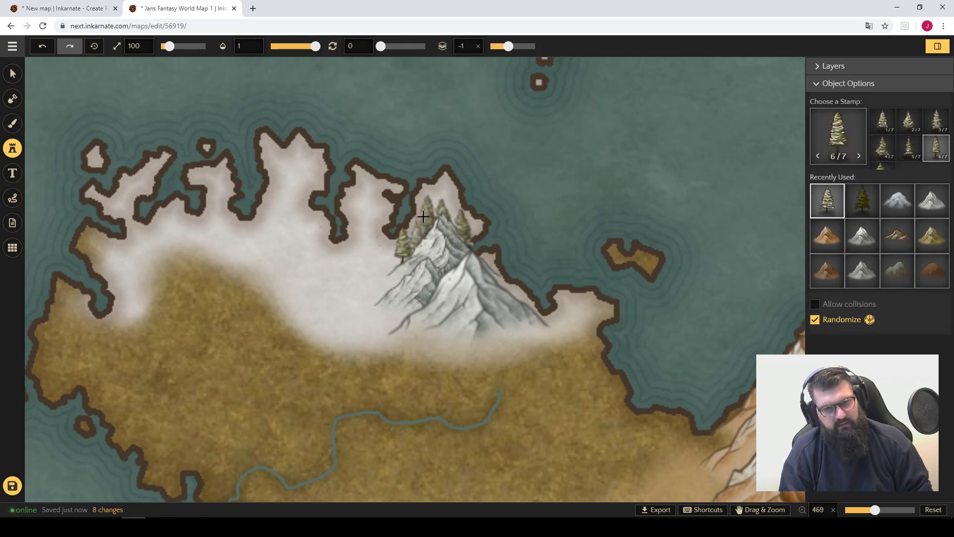
click(428, 213)
click(393, 279)
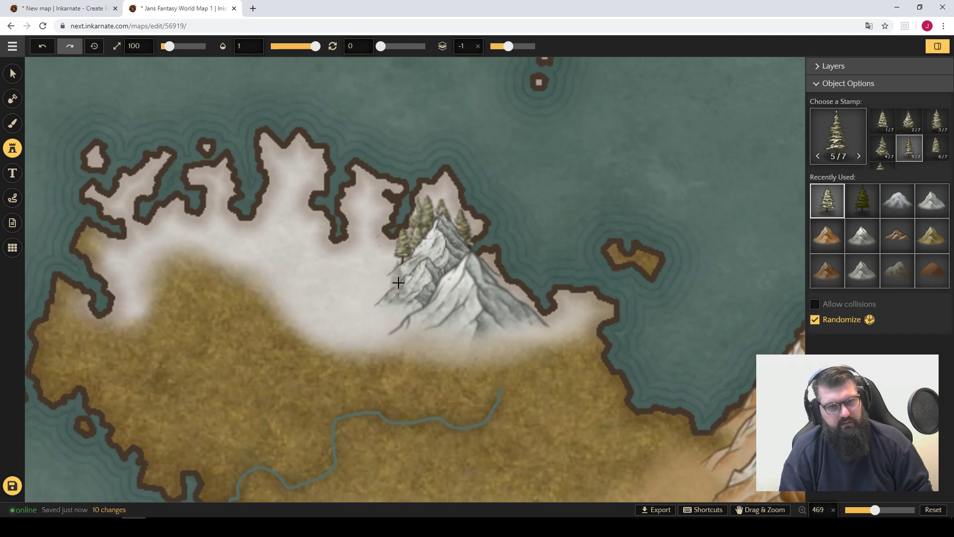
click(392, 254)
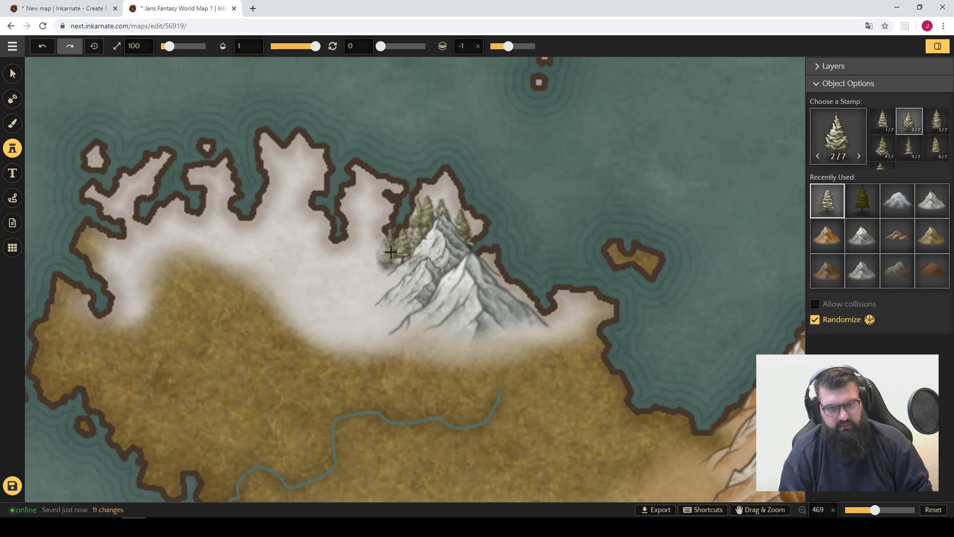
click(371, 288)
key(ctrl+z)
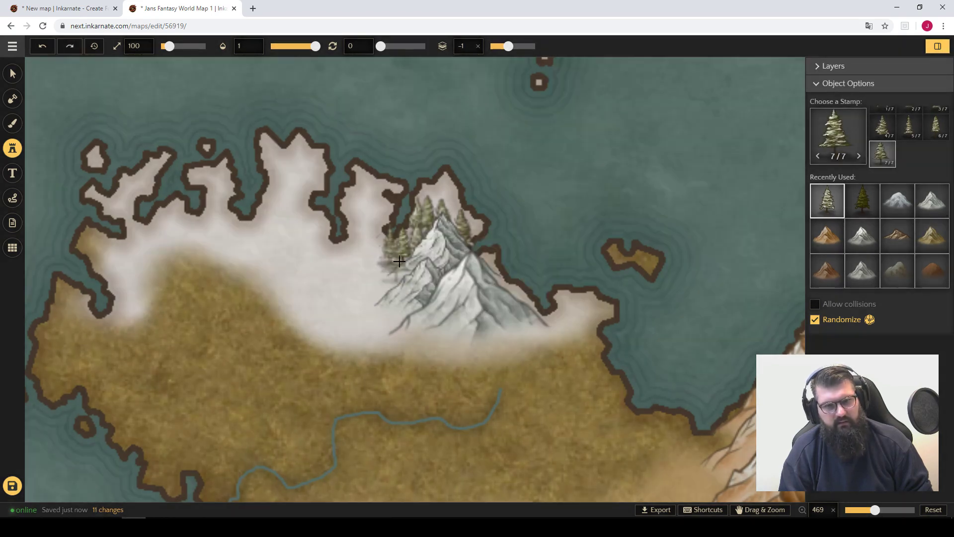
key(ctrl+z)
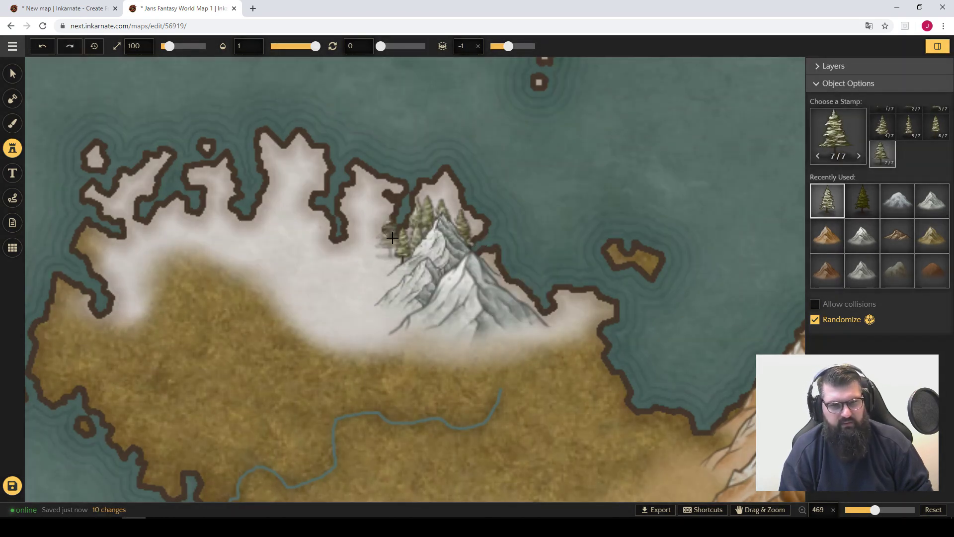
click(387, 252)
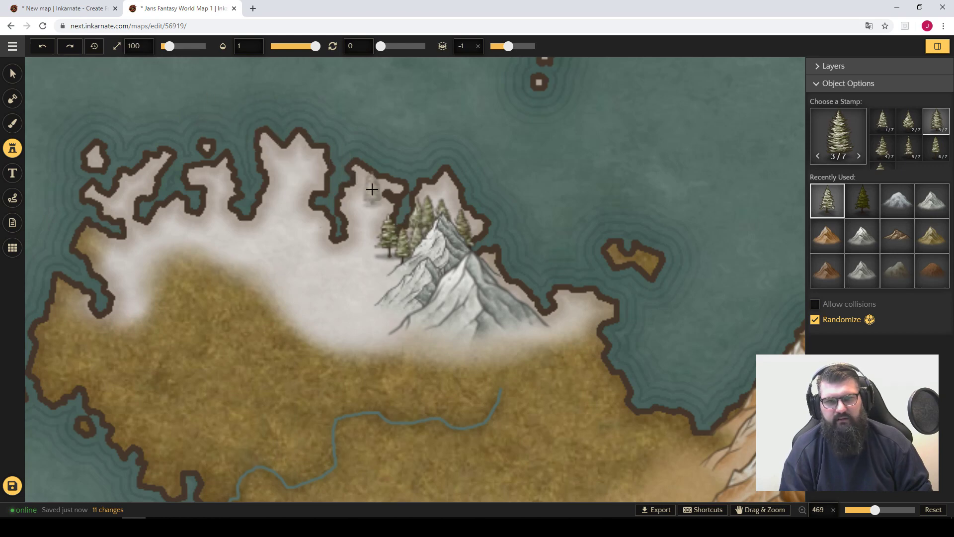
Step: Undo the size 100 snowy pines placed around the mountain's peak and western side
key(ctrl+z)
key(ctrl+z)
key(ctrl+z)
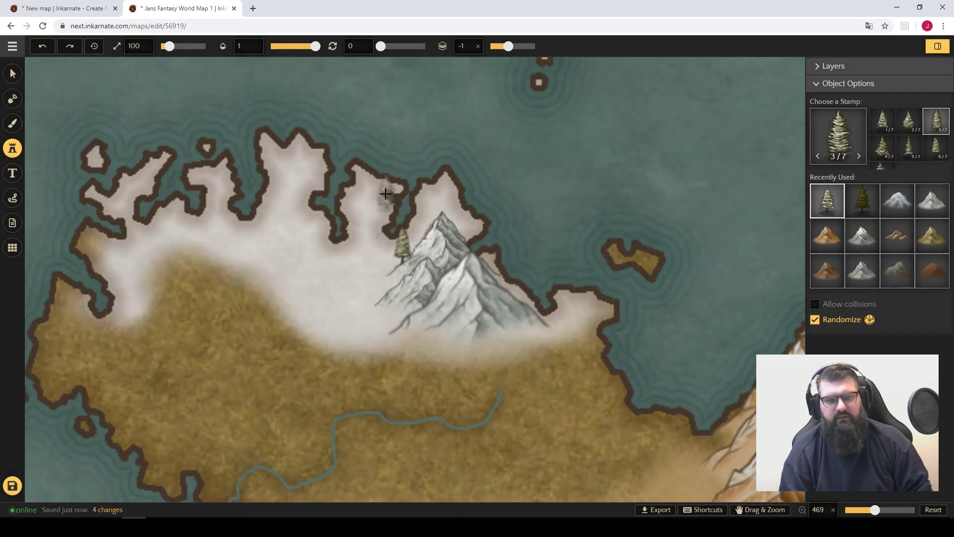
key(ctrl+z)
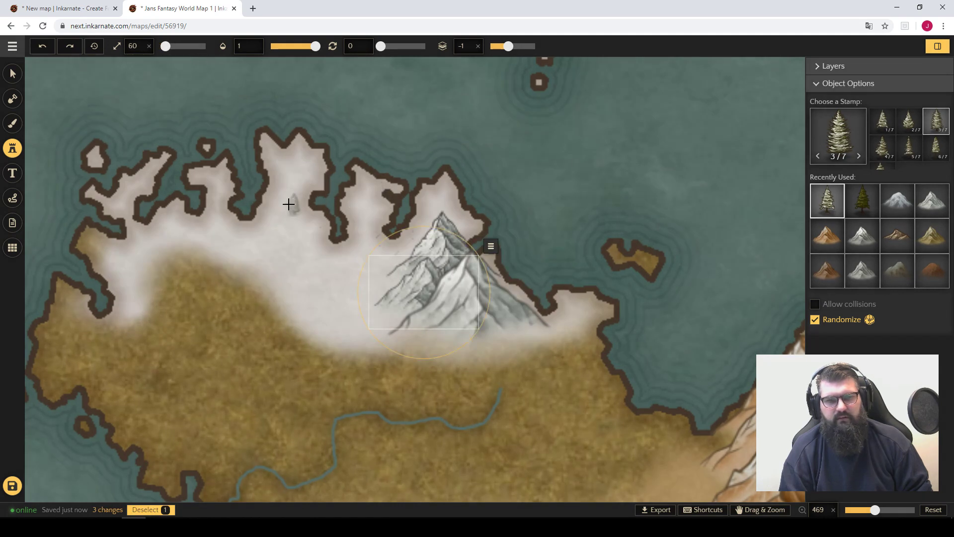
Step: Place Pine Trees (Snow) stamps at size 60 on layer -1 behind the mountain's peak and upper western ridge
click(404, 240)
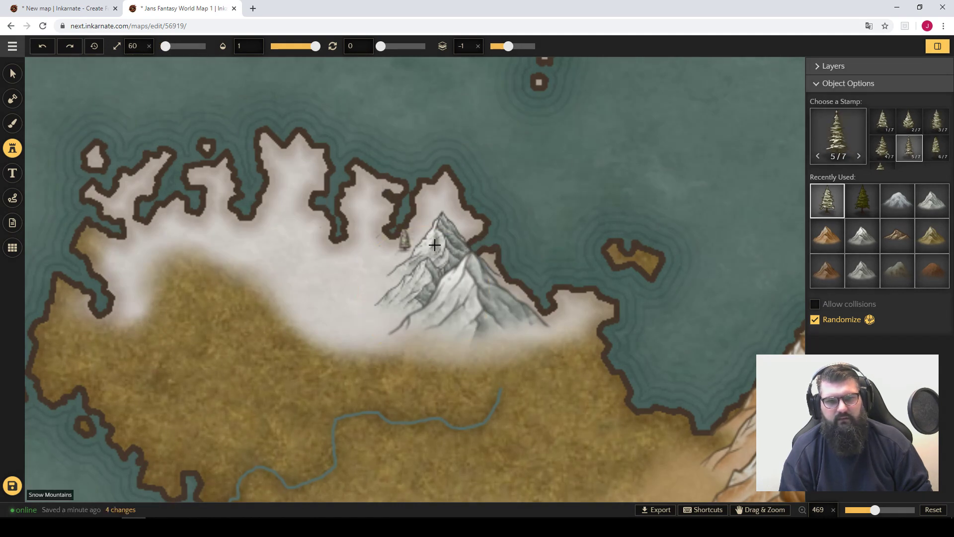
click(426, 233)
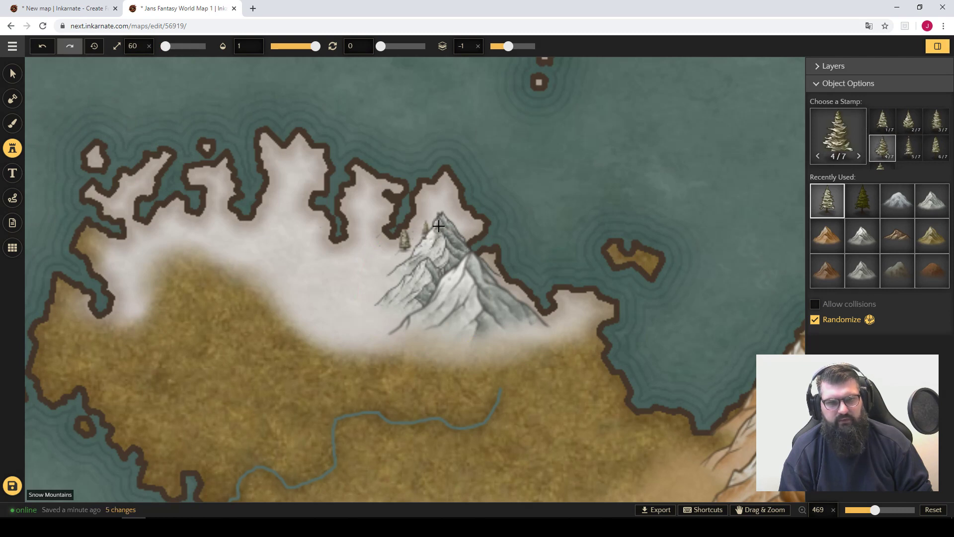
click(458, 231)
click(426, 222)
click(439, 221)
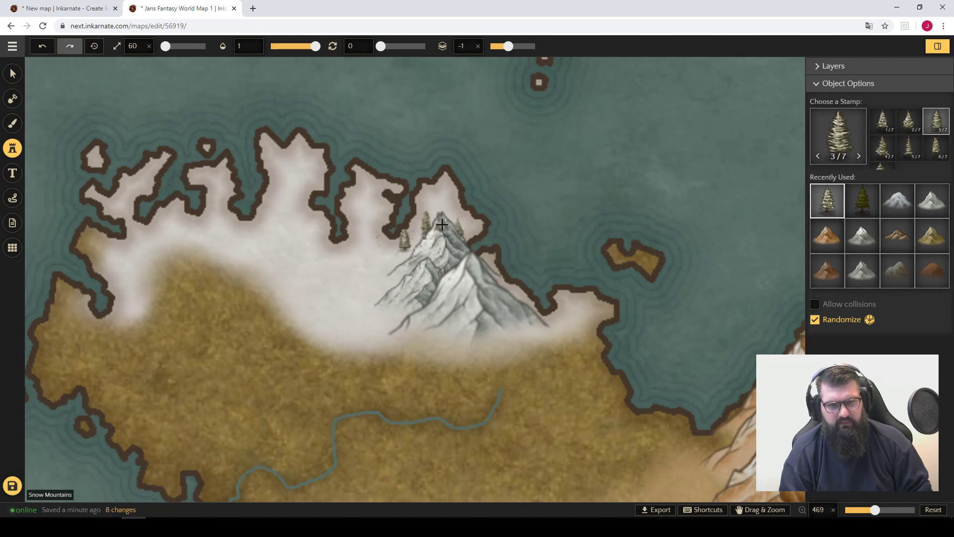
click(452, 219)
click(419, 242)
click(398, 250)
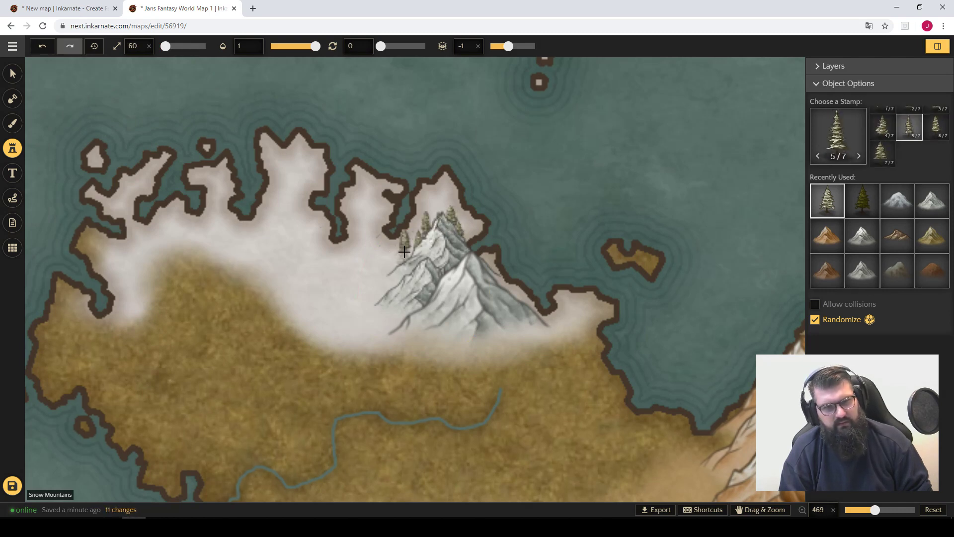
click(447, 200)
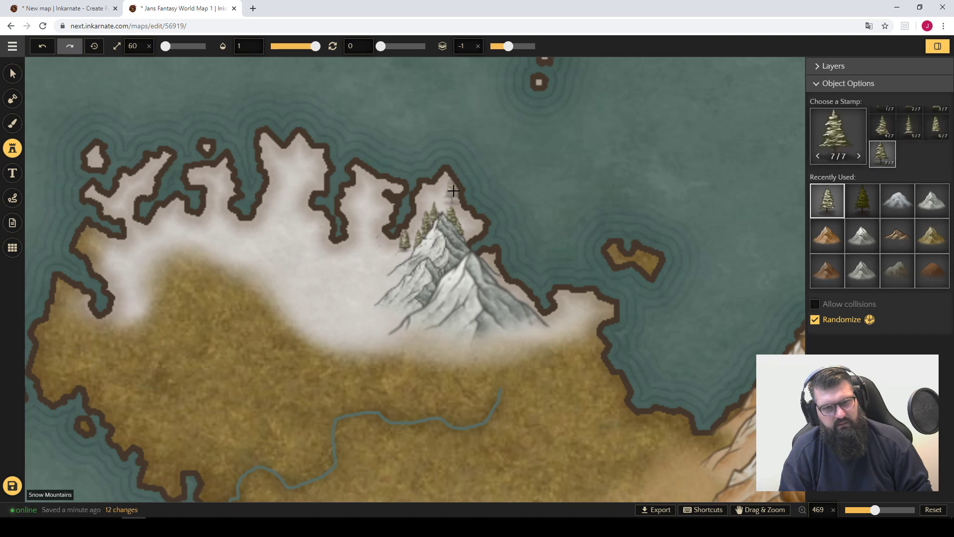
Step: Add a small group of size 60 Pine Trees (Snow) stamps at the tip of the headland north of the peak
click(444, 180)
click(435, 180)
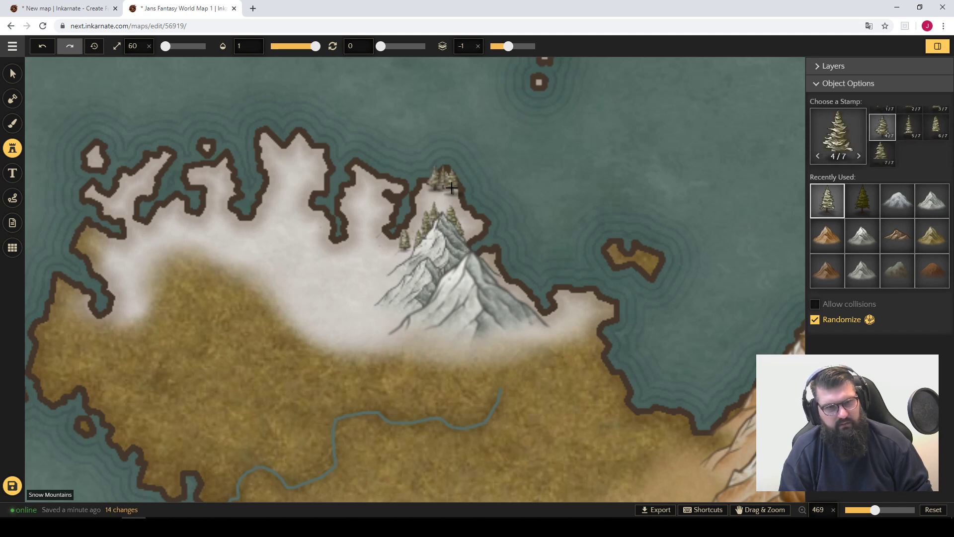
click(450, 192)
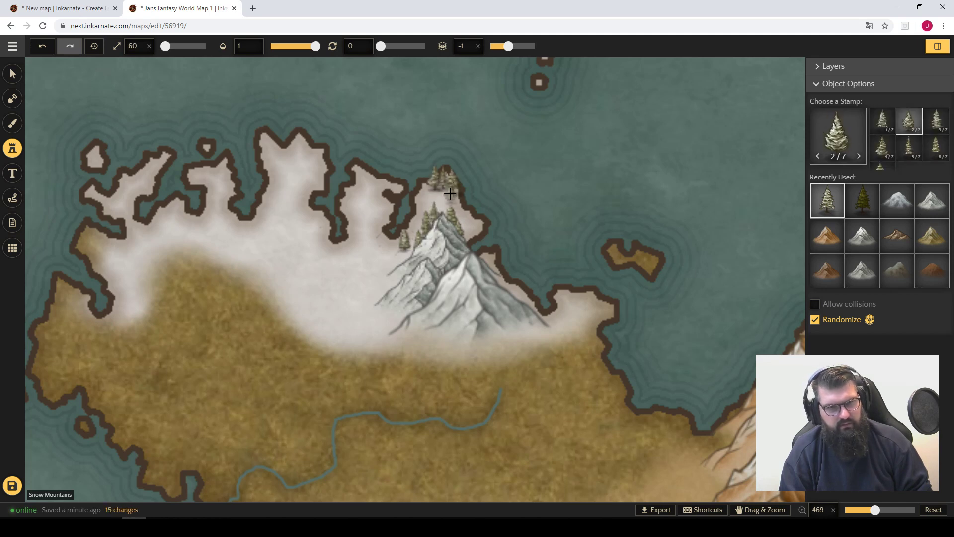
Step: Place size 60 Pine Trees (Snow) stamps on layer 0 along the mountain's western slope and in a cluster on the snow beside it
click(411, 270)
click(404, 275)
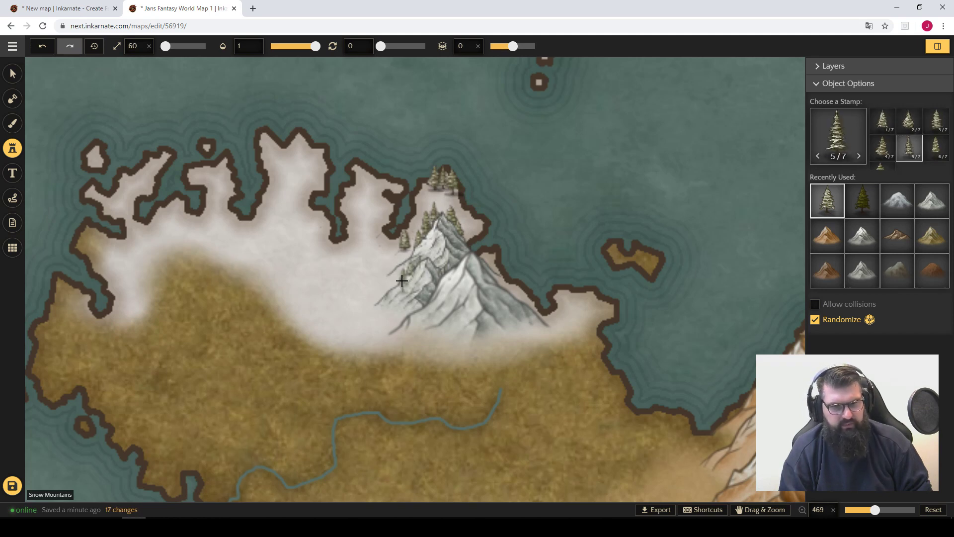
click(396, 280)
click(389, 289)
click(372, 288)
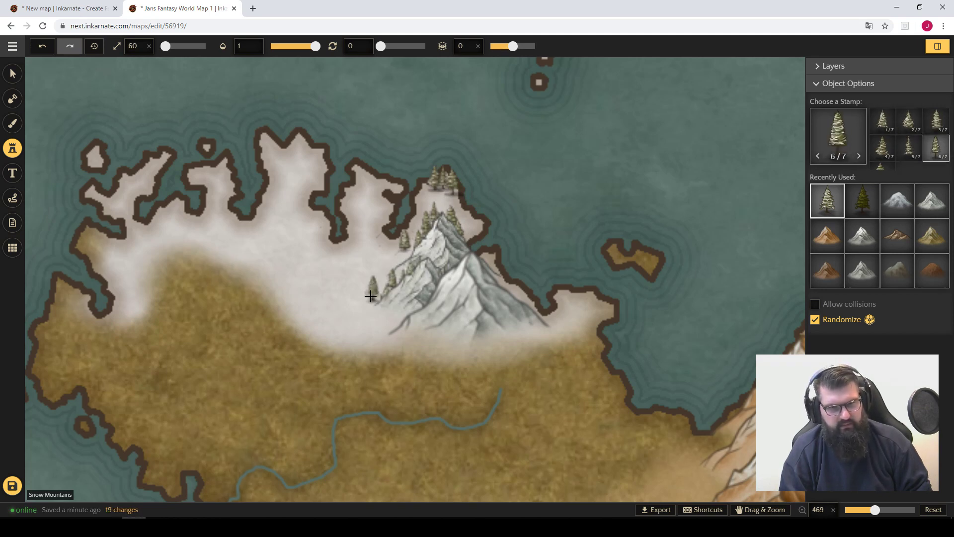
click(363, 300)
click(358, 297)
click(354, 294)
click(356, 293)
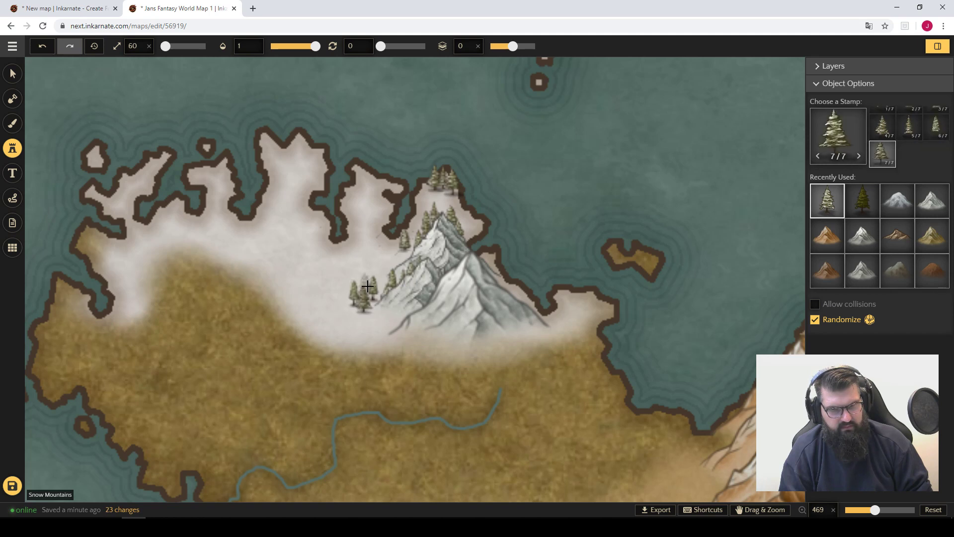
click(386, 282)
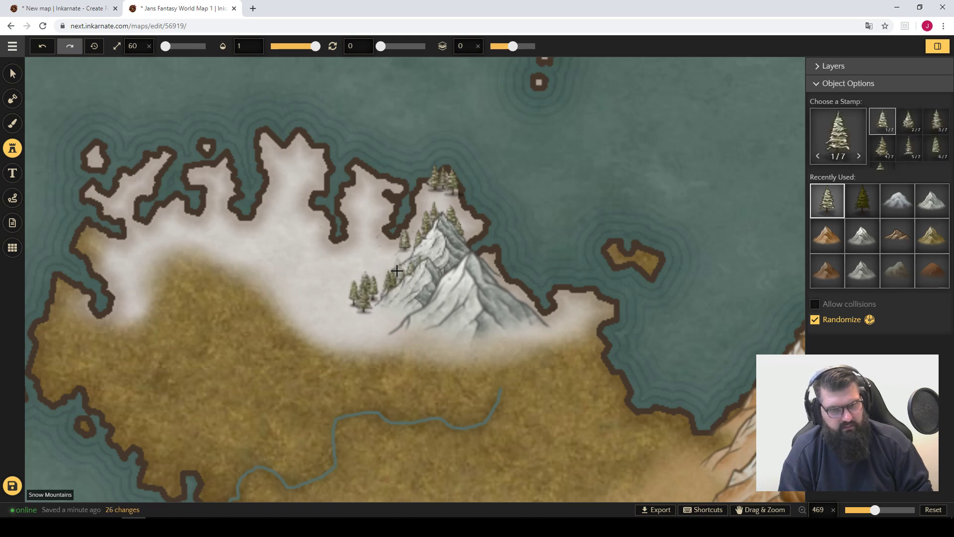
Step: Extend the snowy pine forest on layer 1 along the mountain's southwestern foot and around the western cluster
click(429, 300)
click(423, 301)
click(415, 304)
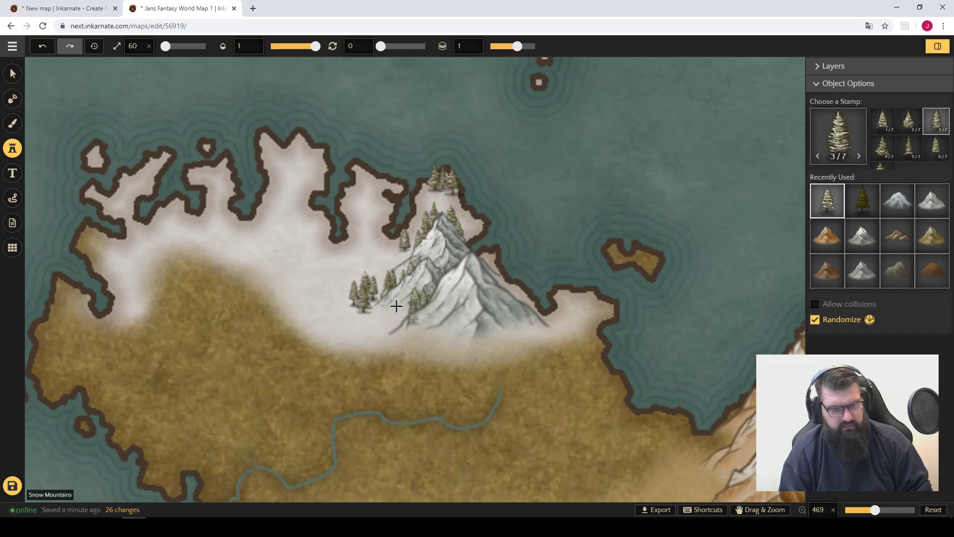
click(396, 306)
click(384, 309)
click(369, 306)
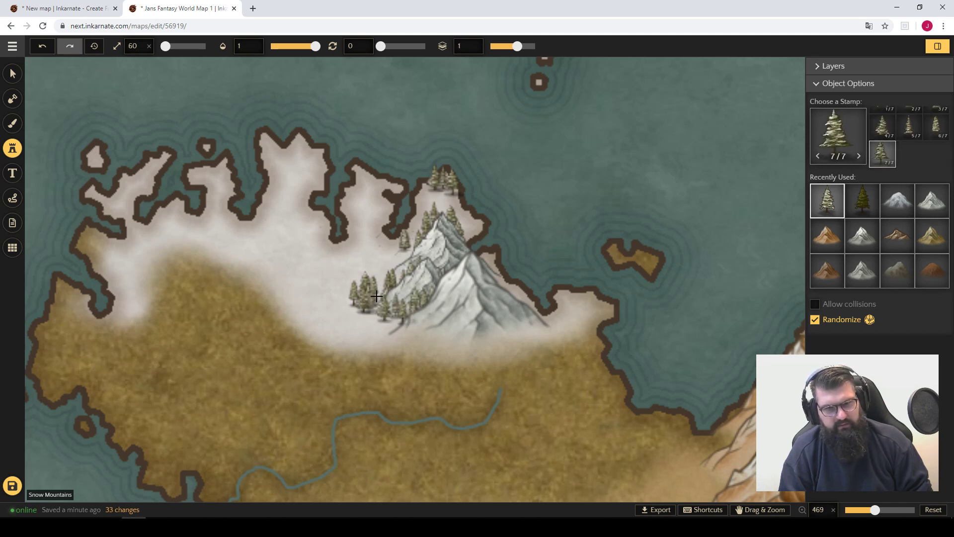
click(373, 311)
click(343, 303)
click(341, 296)
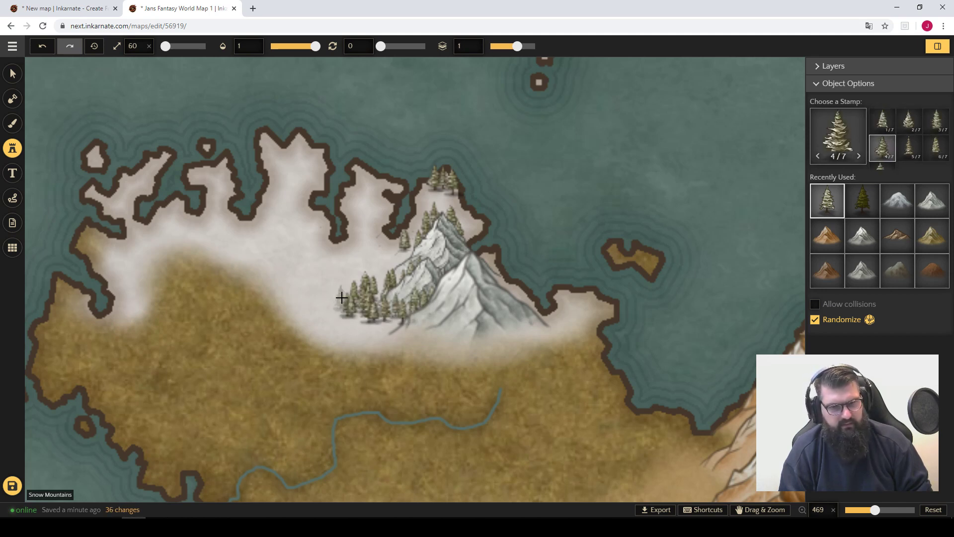
Step: Scatter size 60 Pine Trees (Snow) stamps on layer 2 across the snow mountain's front face and southern foot
click(401, 277)
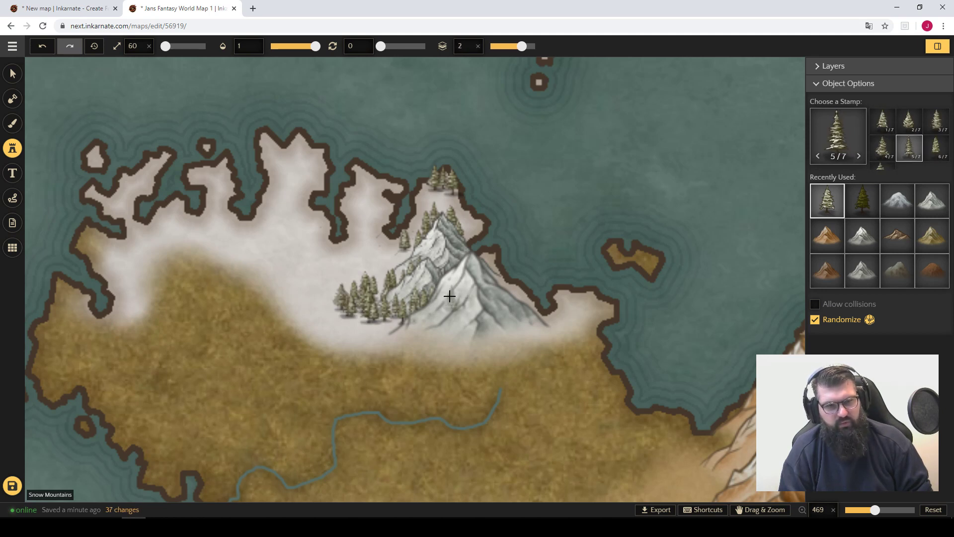
click(452, 296)
click(433, 314)
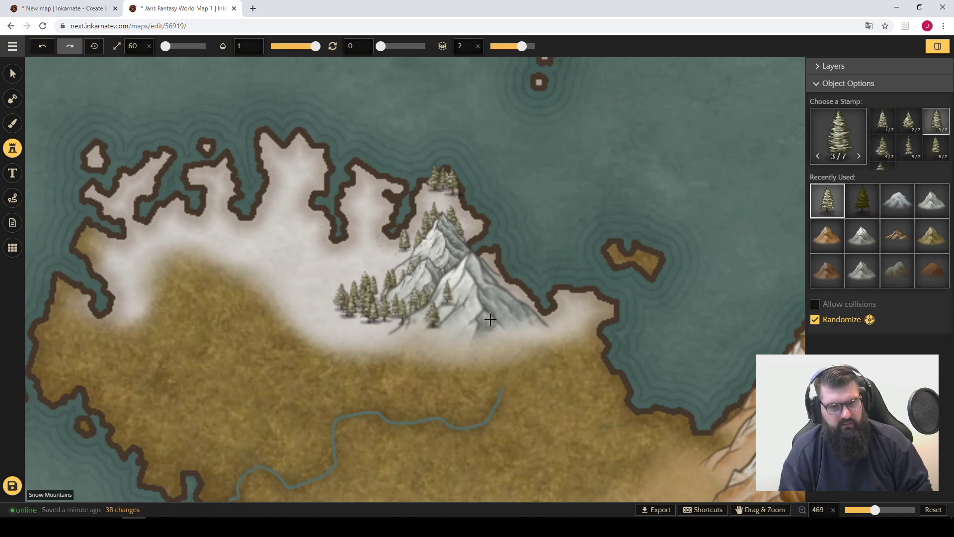
click(487, 312)
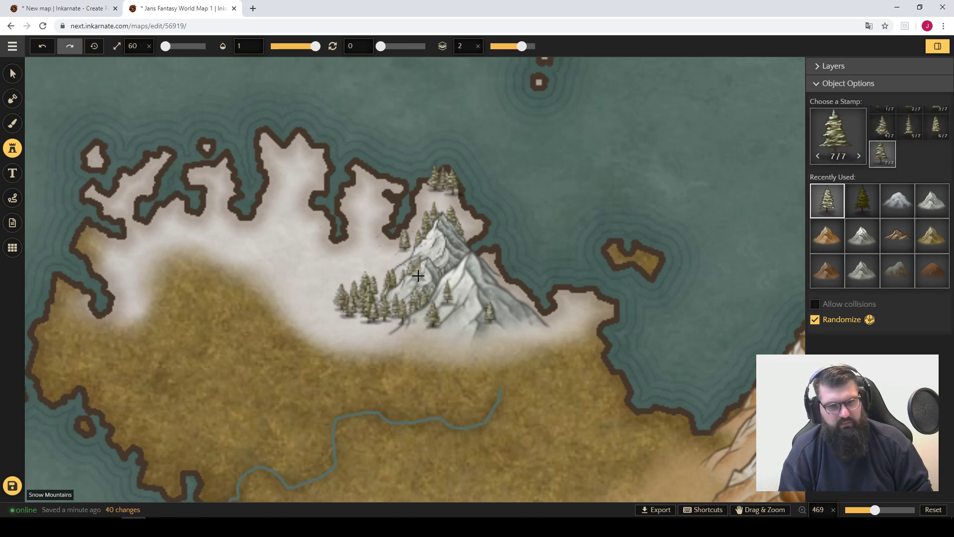
click(437, 258)
click(495, 245)
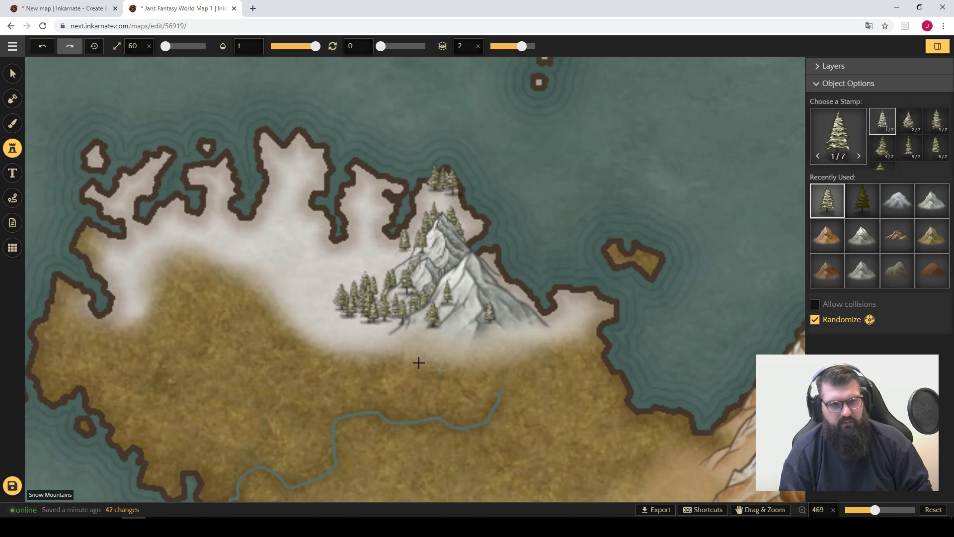
Step: Move the small middle snow mountain on the south-central island to layer 0
scroll(418, 362, down, 5)
drag(418, 298, 417, 266)
scroll(466, 275, down, 5)
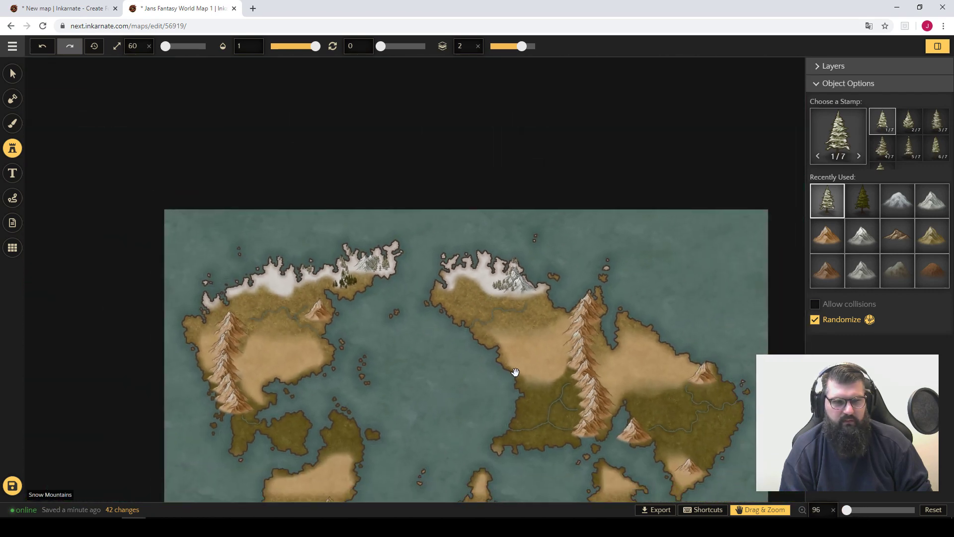
drag(496, 398, 517, 149)
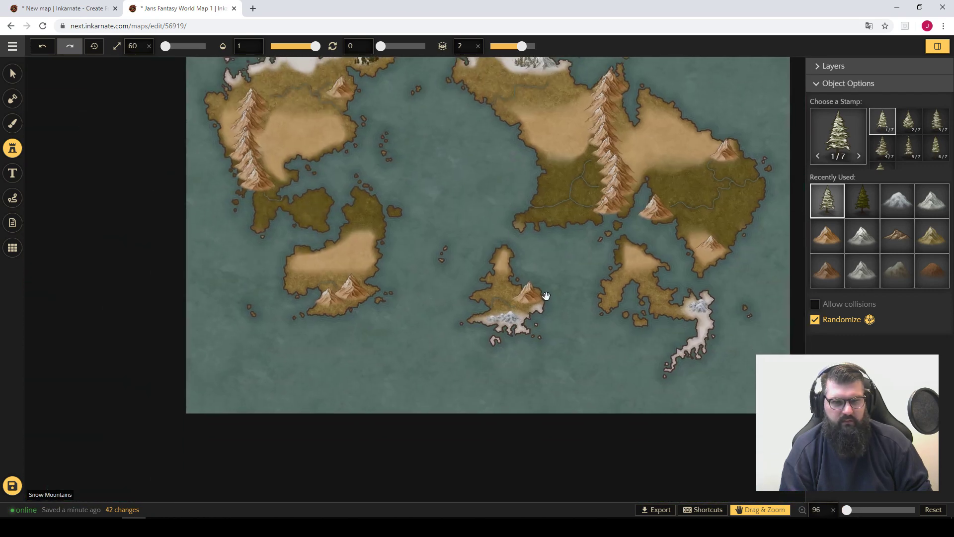
drag(551, 340, 503, 319)
scroll(495, 309, up, 3)
scroll(452, 290, up, 10)
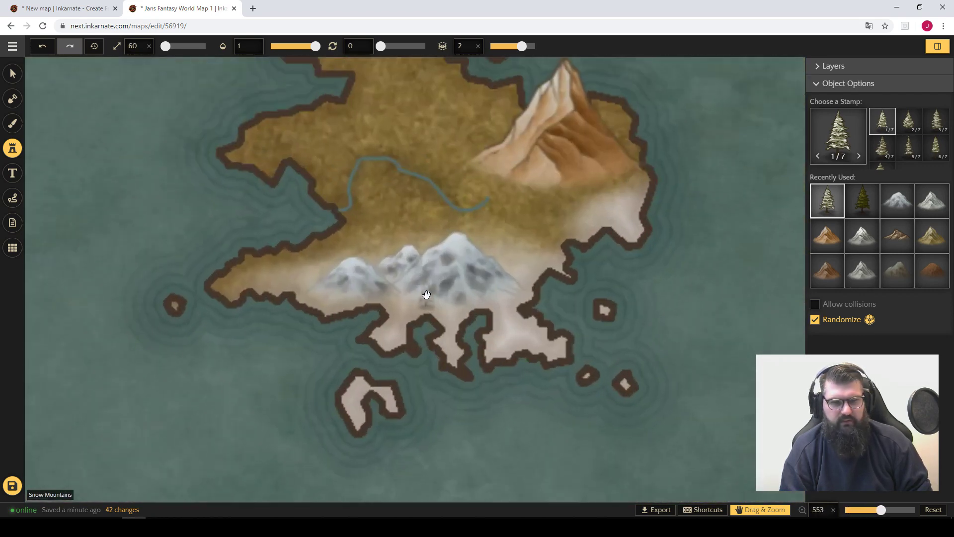
click(12, 73)
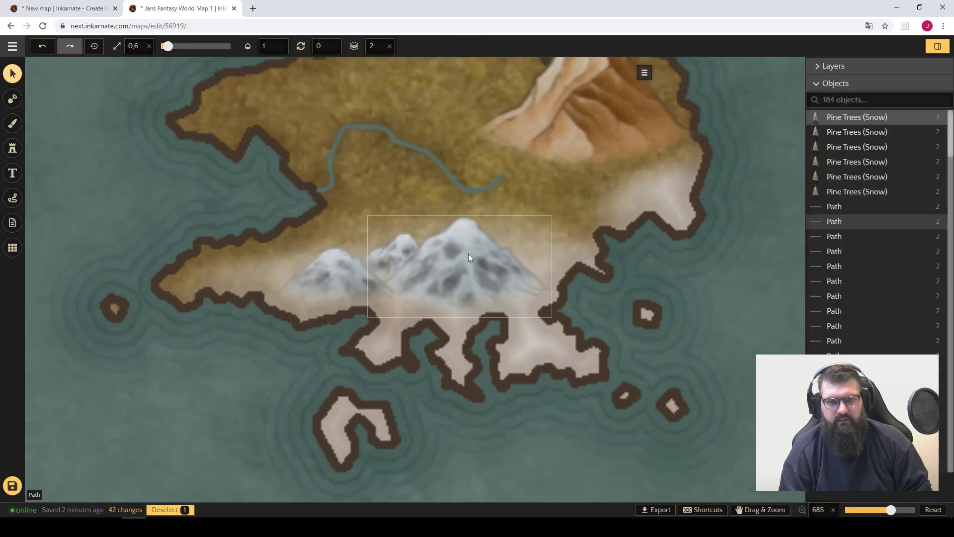
click(468, 254)
click(381, 252)
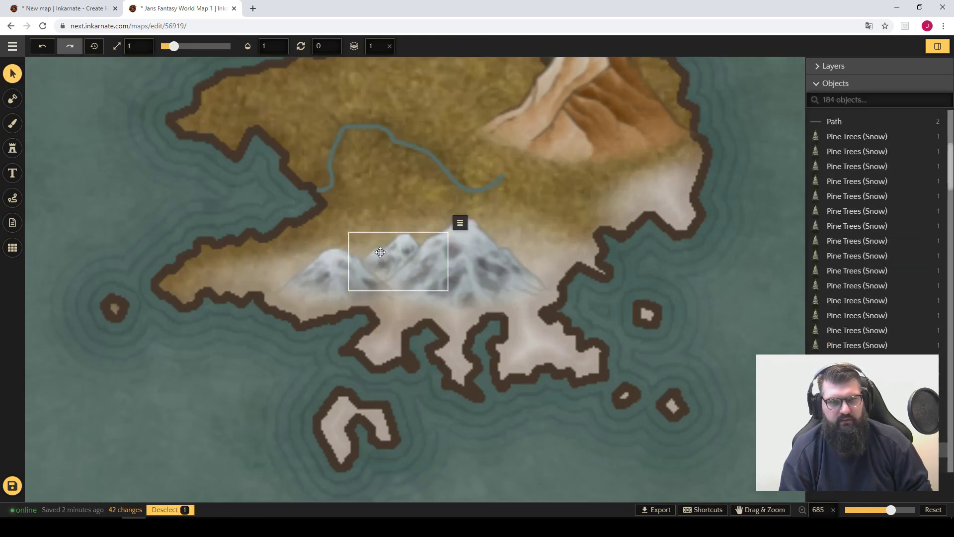
key(Page_Down)
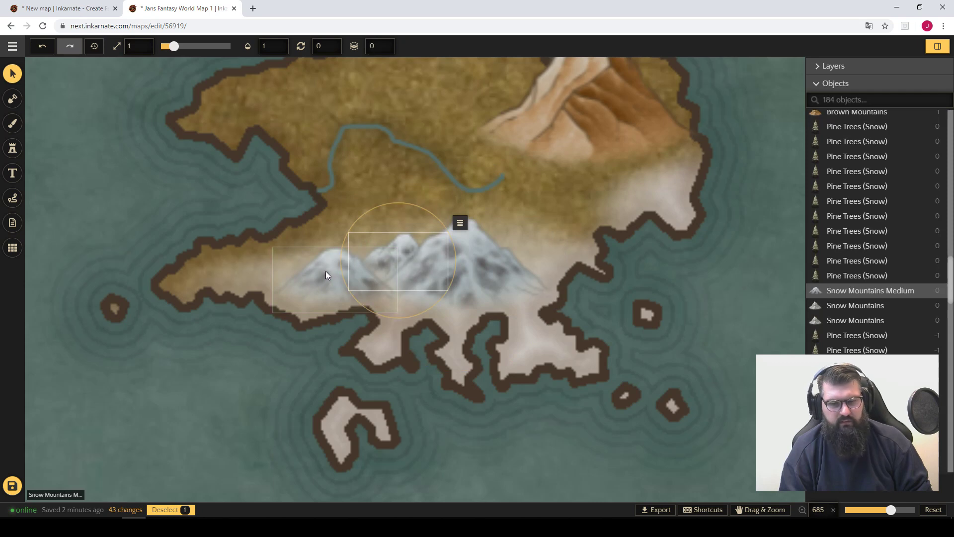
click(325, 267)
click(125, 133)
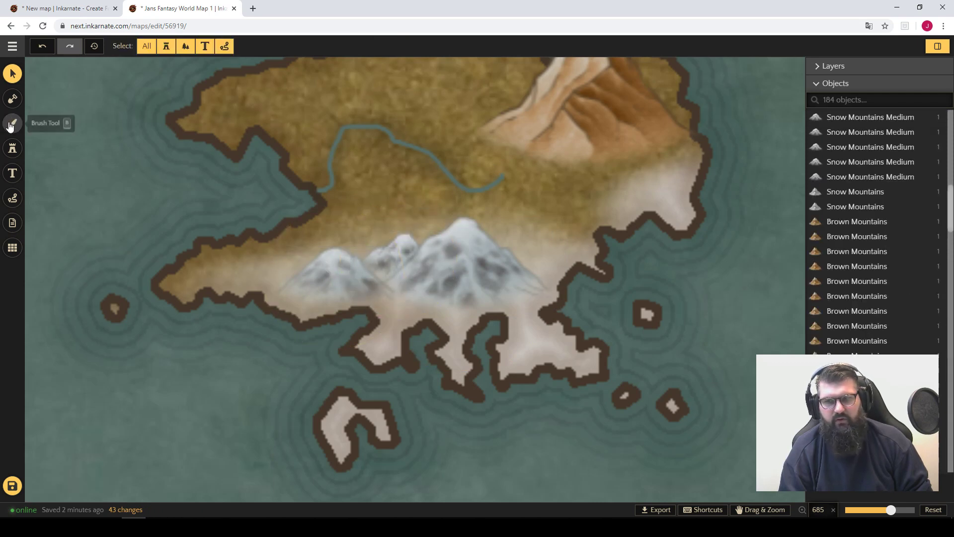
Step: Place Pine Trees (Snow) stamps at size 60 on layer 1 along the eastern foot of the island's largest snow mountain
click(10, 126)
click(12, 148)
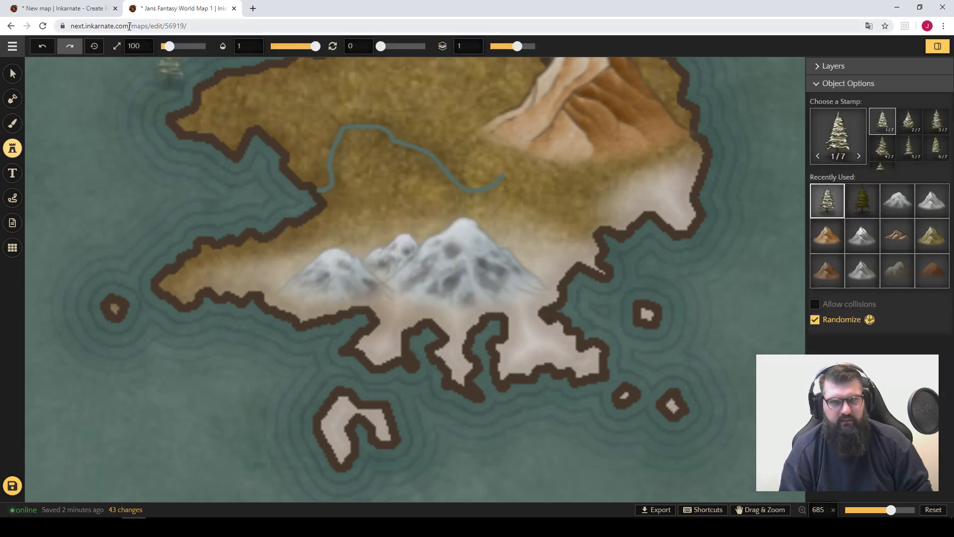
drag(146, 46, 85, 51)
text(60)
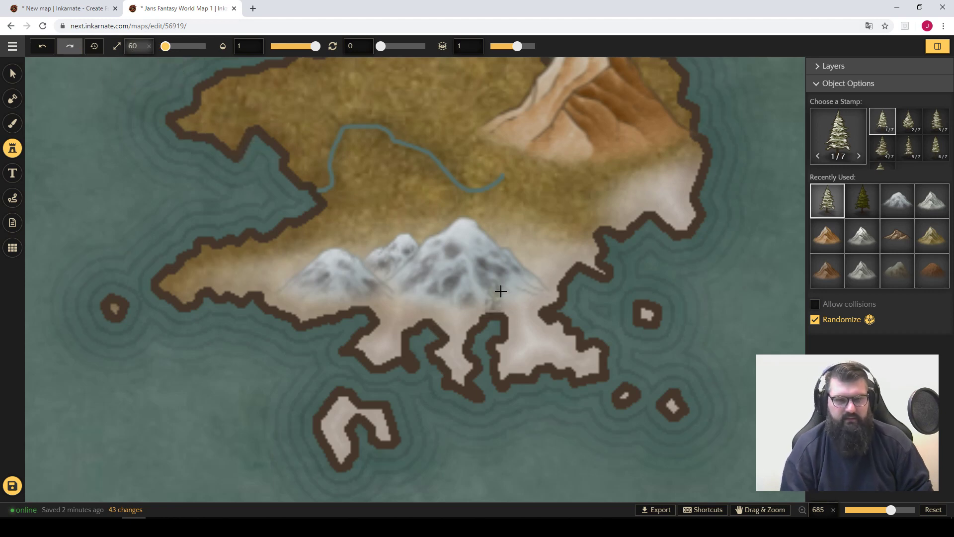
click(511, 288)
click(523, 279)
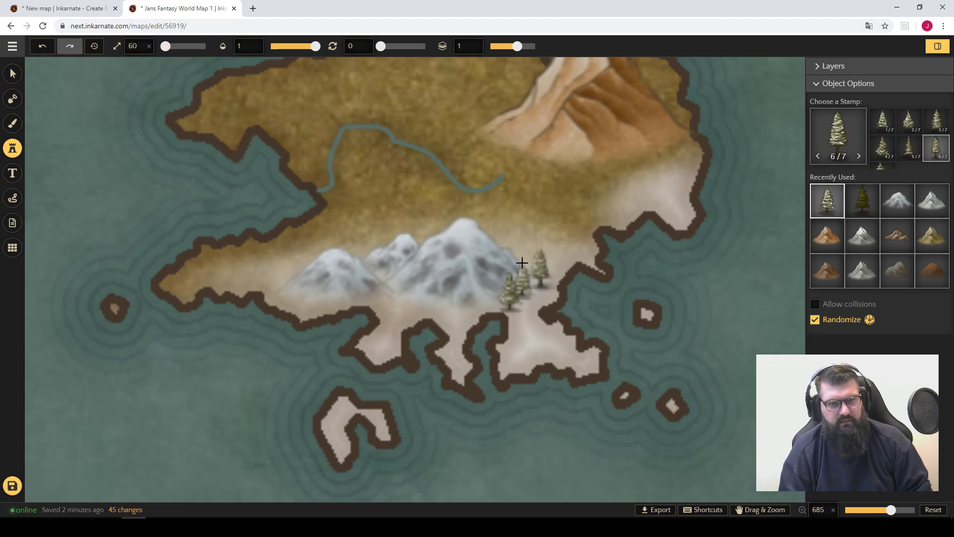
click(520, 256)
Step: Extend the layer 1 snowy pines along the range's southern foot and into the gap beside the western mountain
click(438, 294)
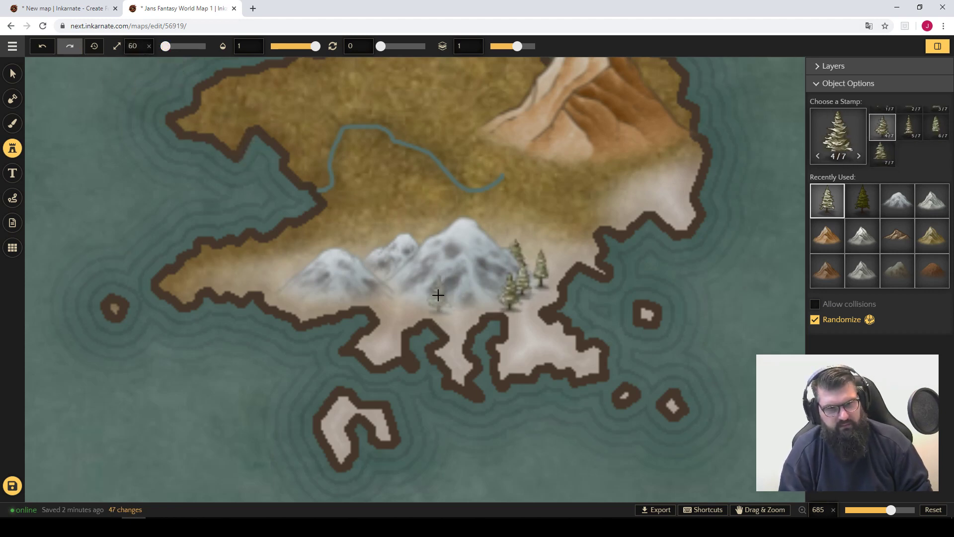
click(409, 289)
click(393, 276)
click(379, 268)
click(370, 264)
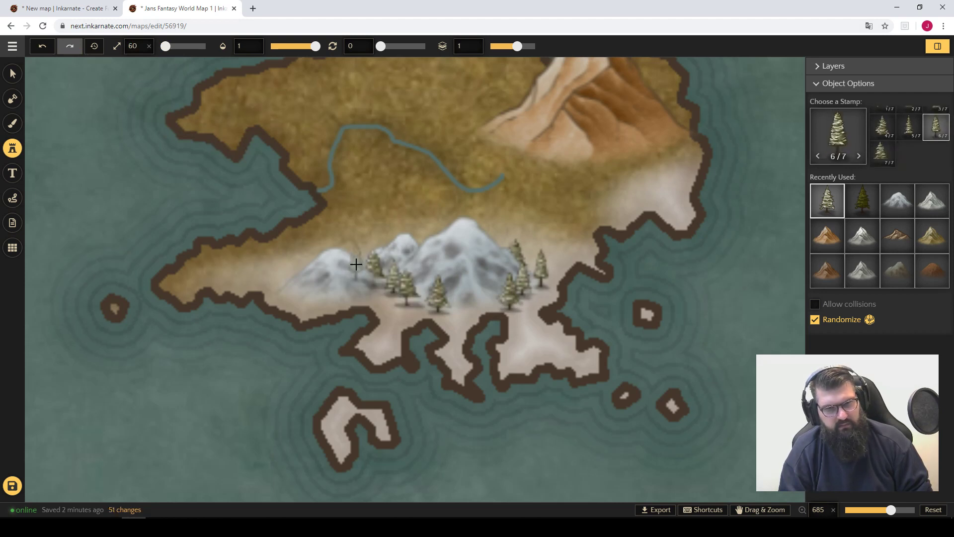
click(341, 245)
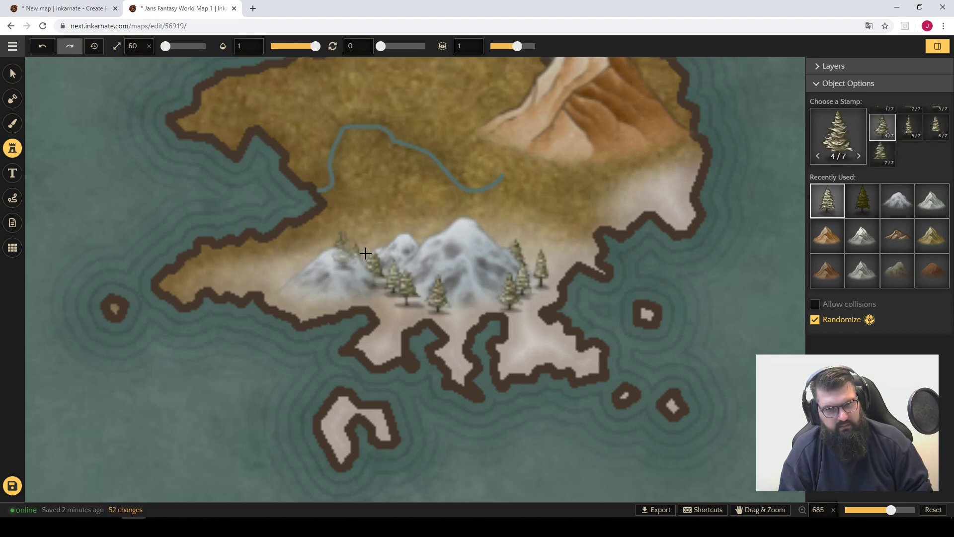
click(344, 272)
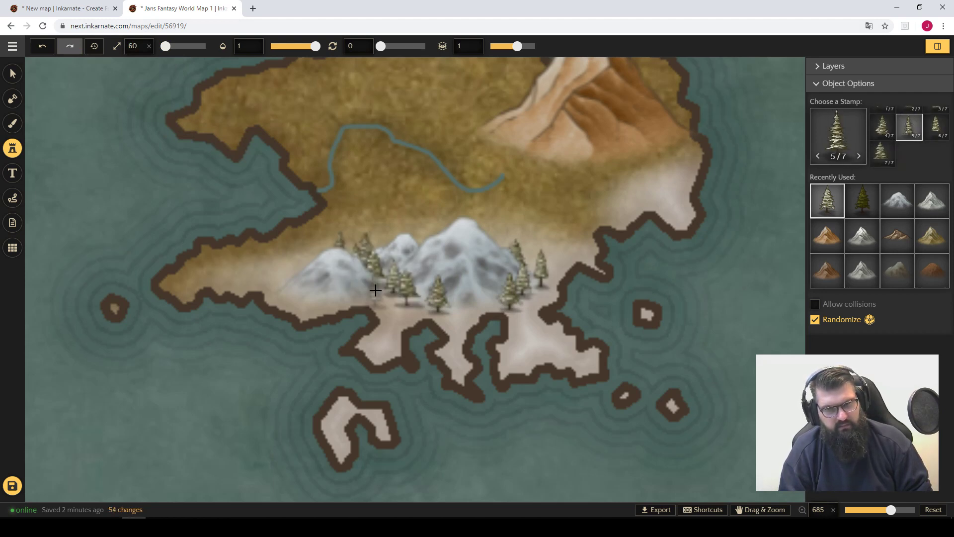
click(341, 281)
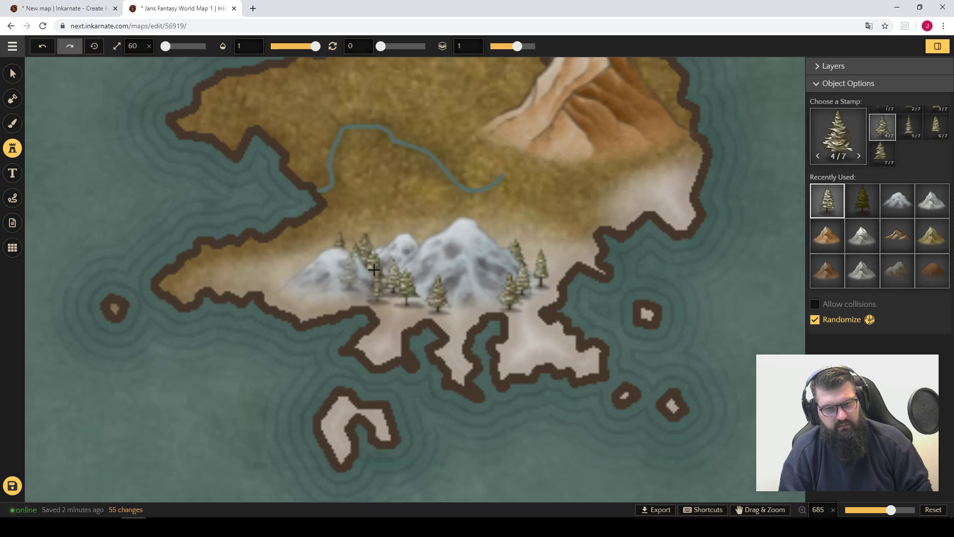
Step: Add size 60 snowy pines on layer 0 behind the small middle mountain and at the eastern tree cluster
click(428, 239)
click(536, 284)
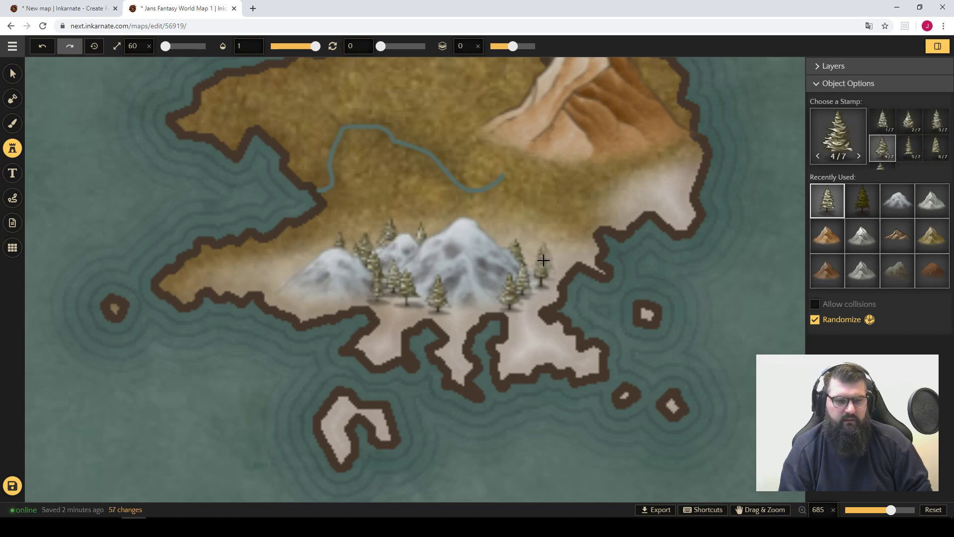
click(495, 260)
click(394, 278)
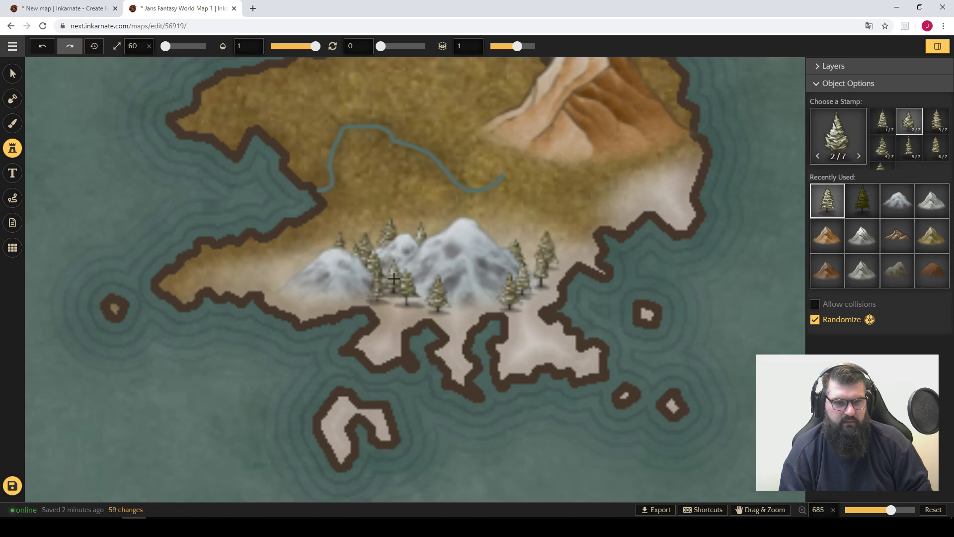
Step: Place size 60 snowy pines on layer 2 across the largest mountain's face and on the western mountain's outer slope
click(483, 261)
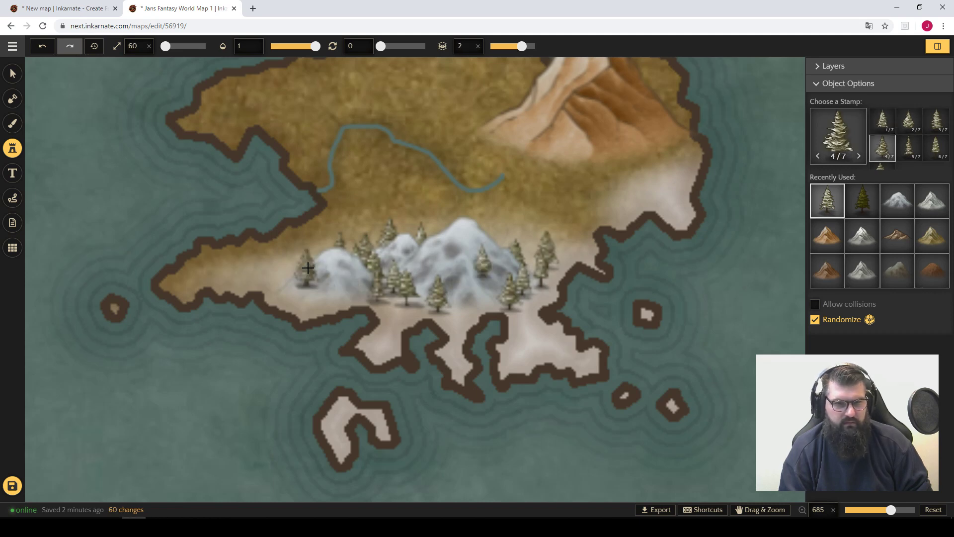
click(308, 271)
click(468, 274)
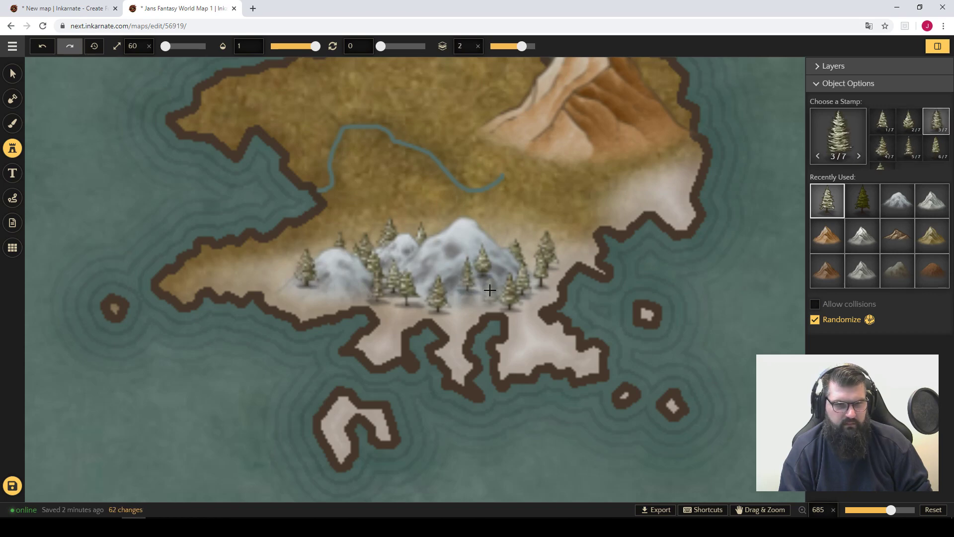
click(404, 259)
Step: Place a row of size 60 Pine Trees (Snow) stamps along the southern foot of the southeastern peninsula's snow mountains, starting on layer 2
key(space)
drag(198, 251, 645, 294)
drag(246, 208, 690, 266)
drag(237, 250, 776, 338)
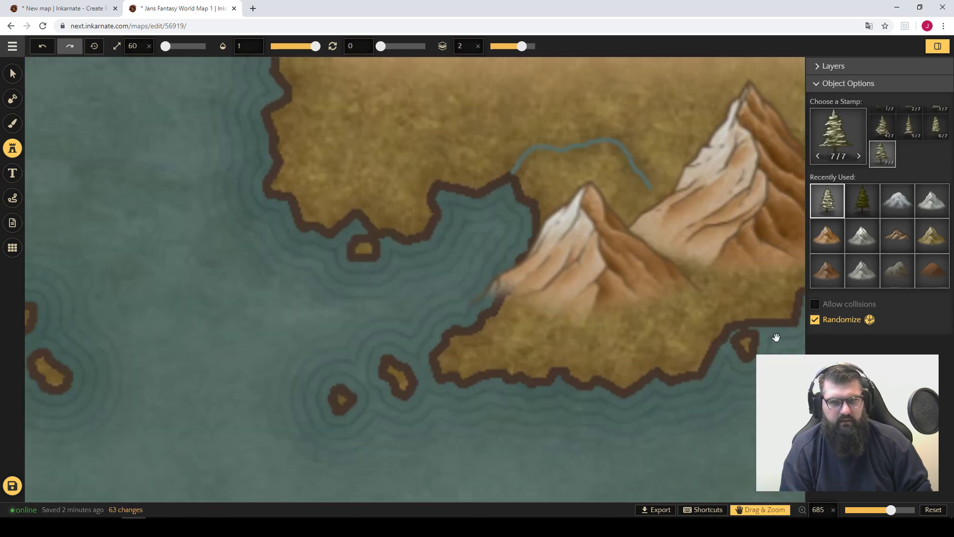
drag(229, 296, 761, 182)
drag(415, 284, 272, 245)
scroll(461, 249, down, 3)
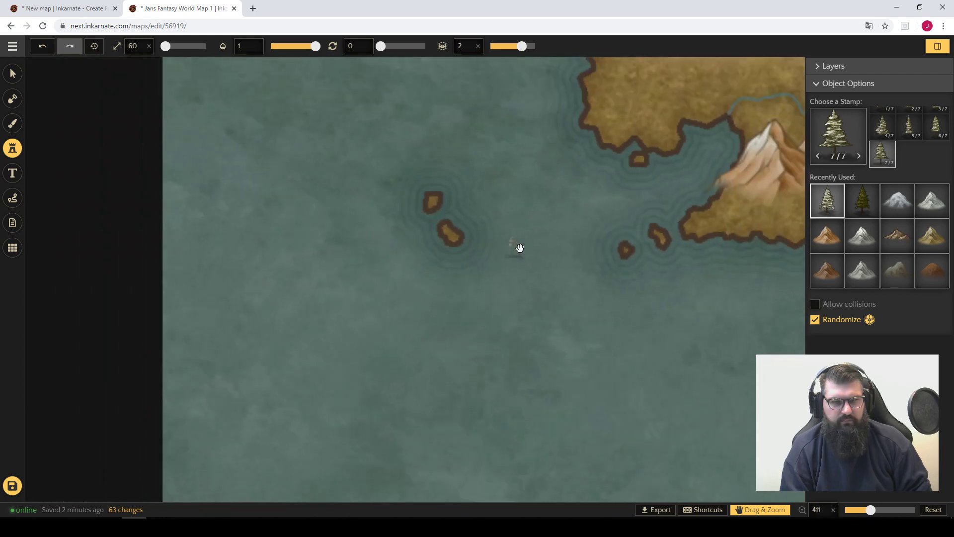
scroll(520, 247, down, 5)
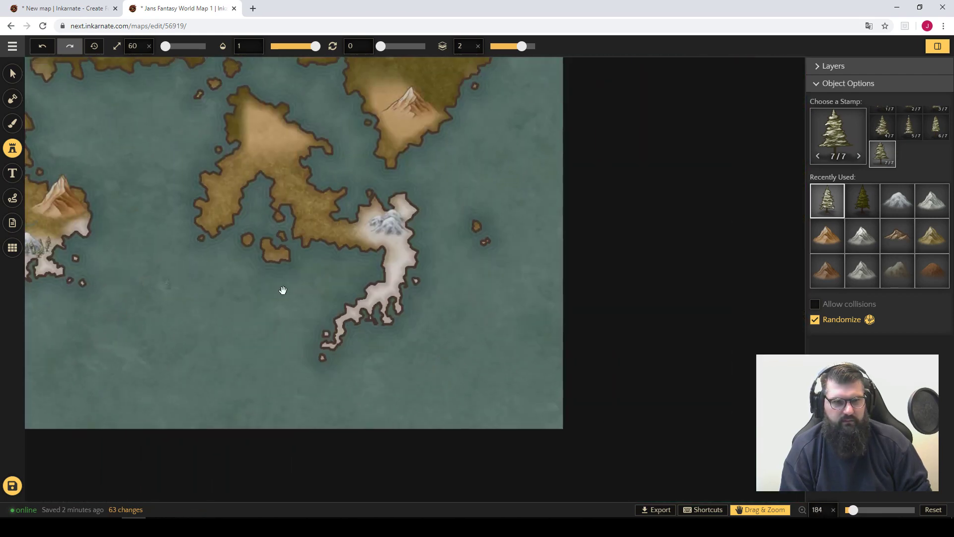
scroll(393, 233, up, 7)
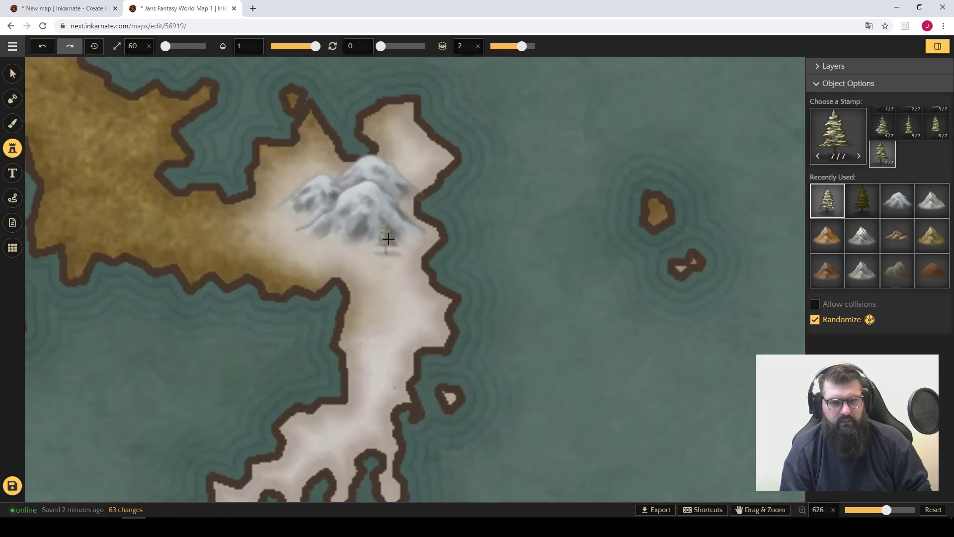
click(400, 240)
click(358, 239)
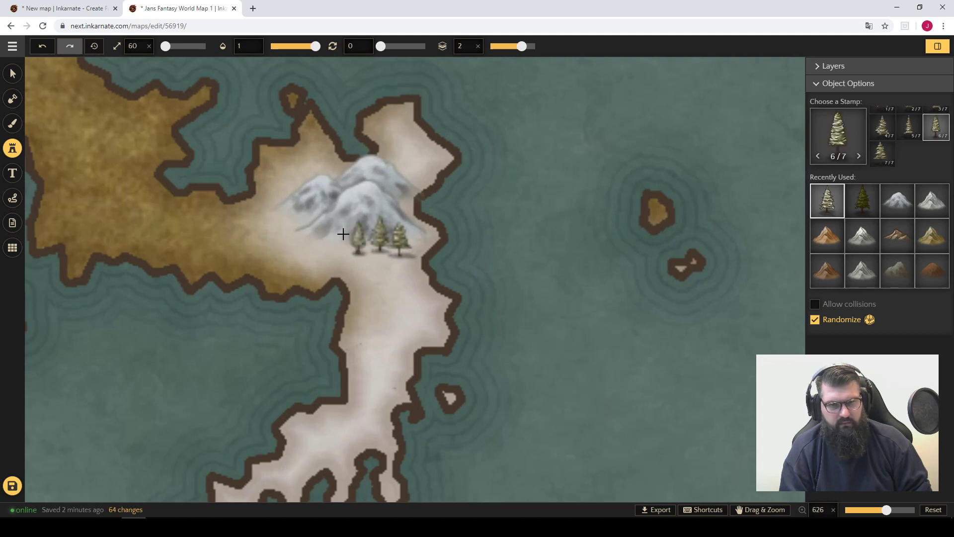
click(338, 233)
click(359, 219)
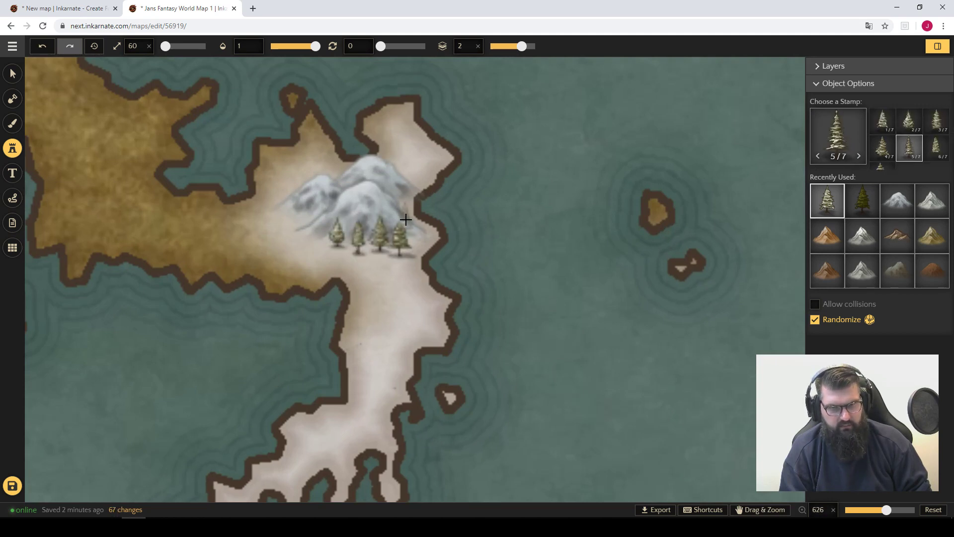
click(315, 223)
click(341, 228)
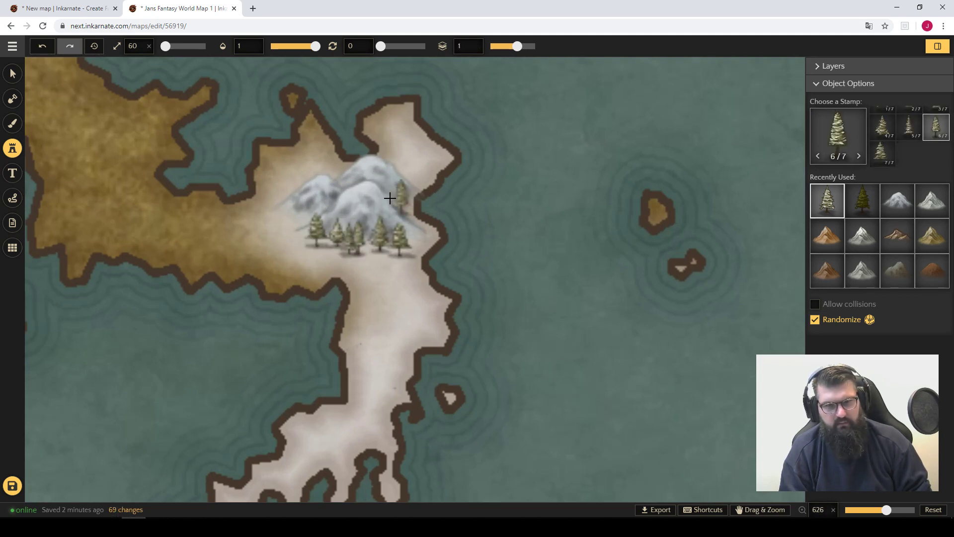
Step: Surround the peninsula's snow mountains with size 60 snowy pines on their western slopes and northwestern side, using layer 1
click(389, 198)
click(326, 205)
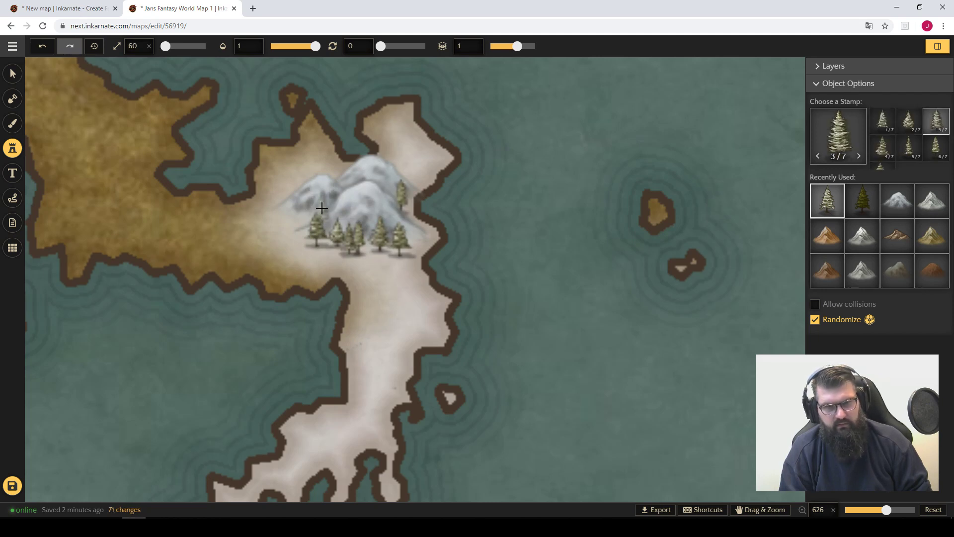
click(291, 196)
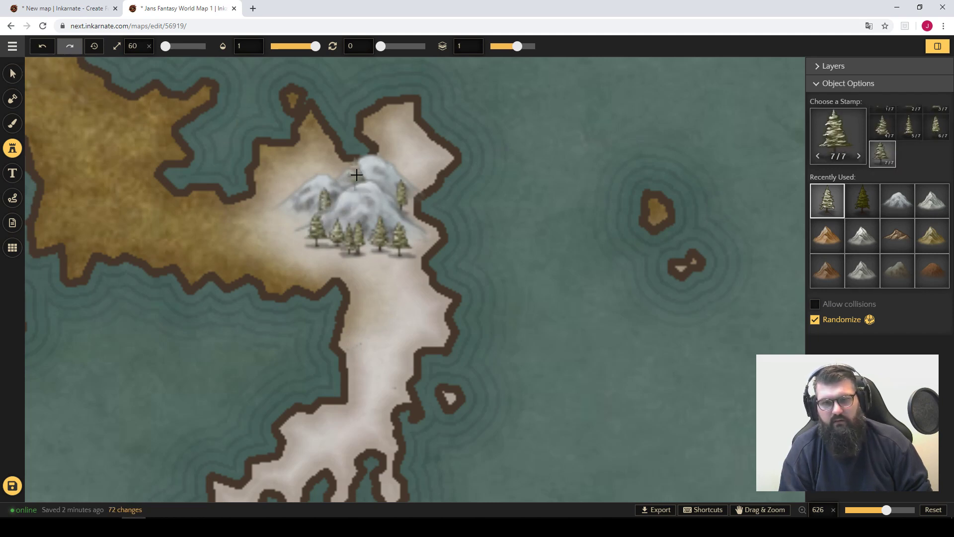
click(320, 176)
click(301, 203)
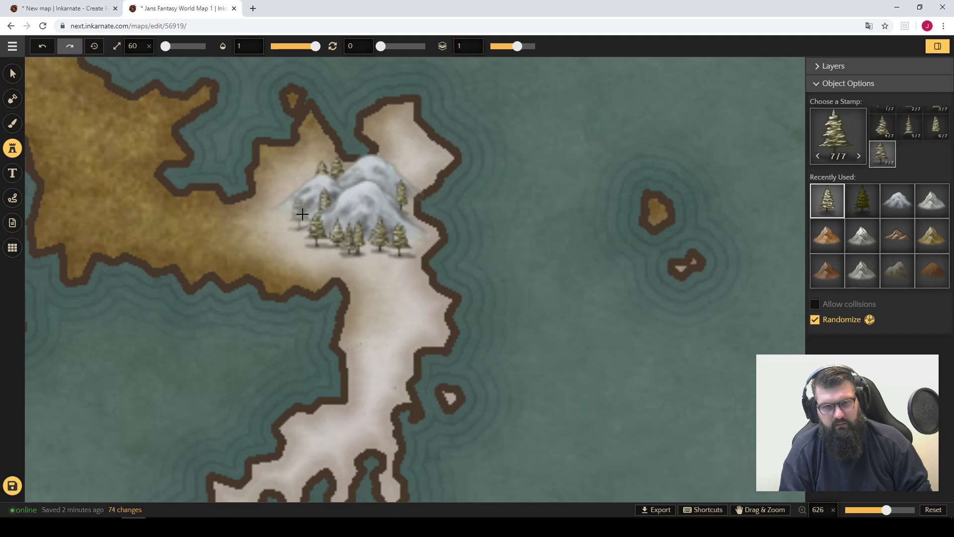
click(392, 173)
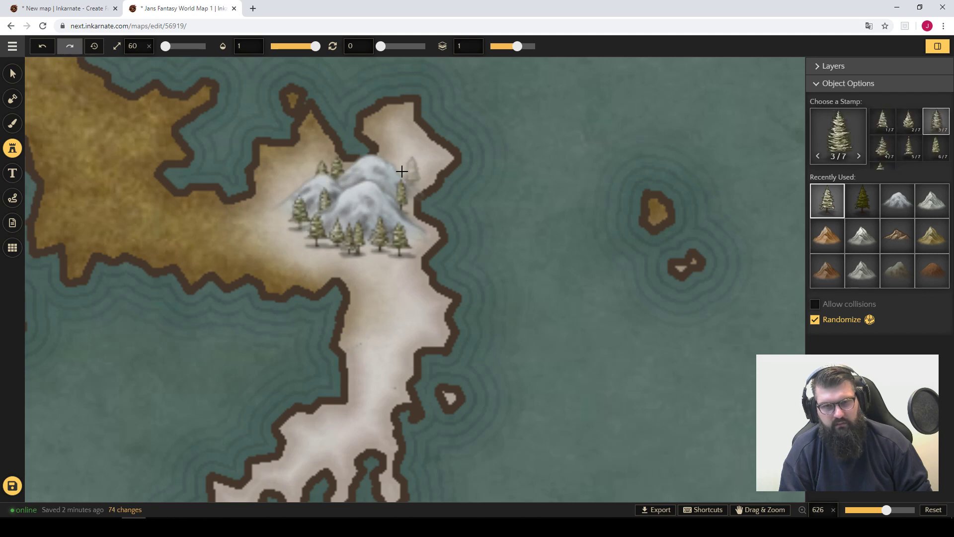
click(279, 215)
click(526, 247)
Step: Bring the whole world map into view and save it
scroll(520, 253, down, 10)
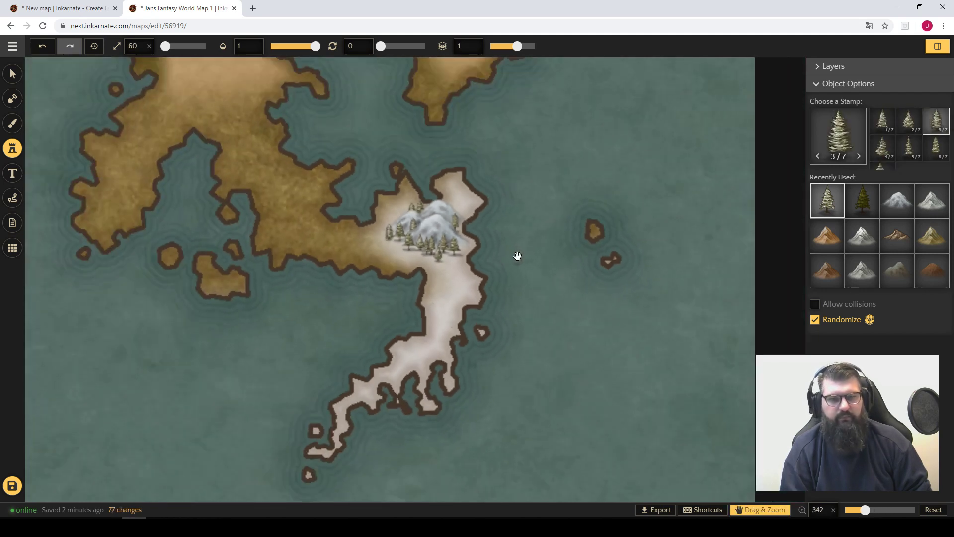
scroll(520, 255, down, 5)
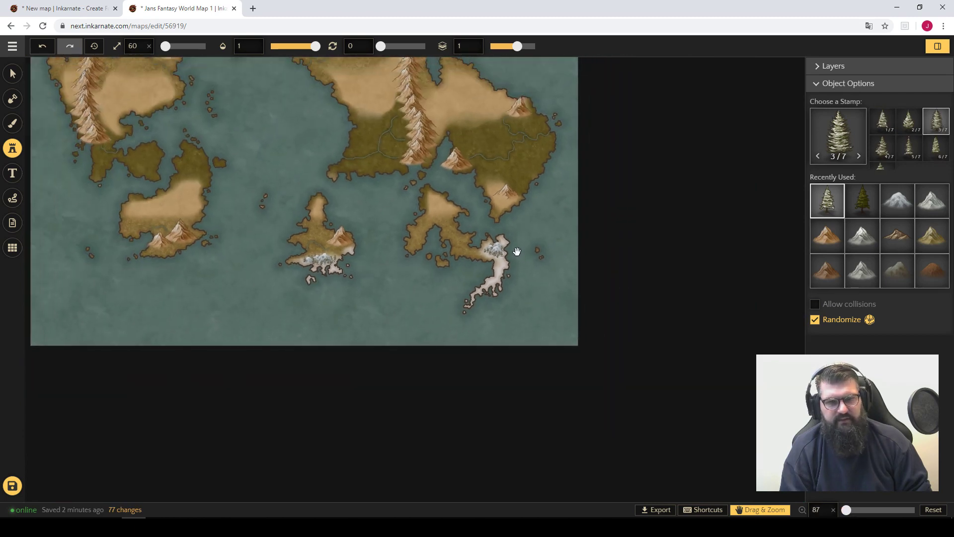
scroll(349, 194, up, 1)
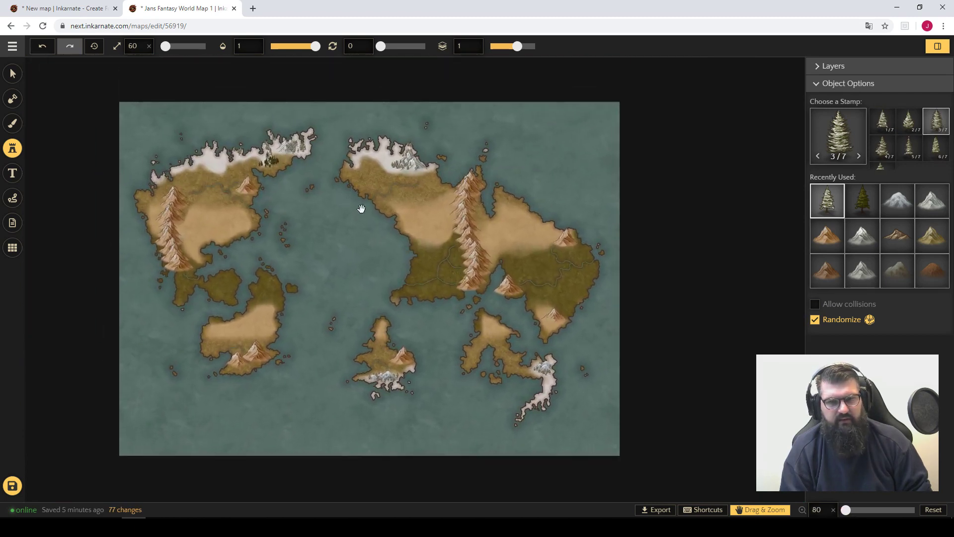
click(12, 485)
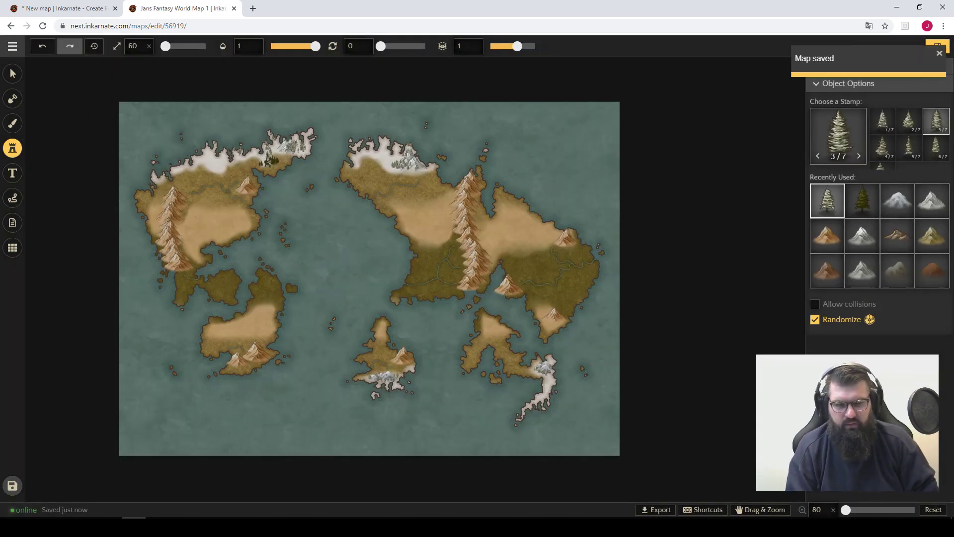
mouse_move(231, 527)
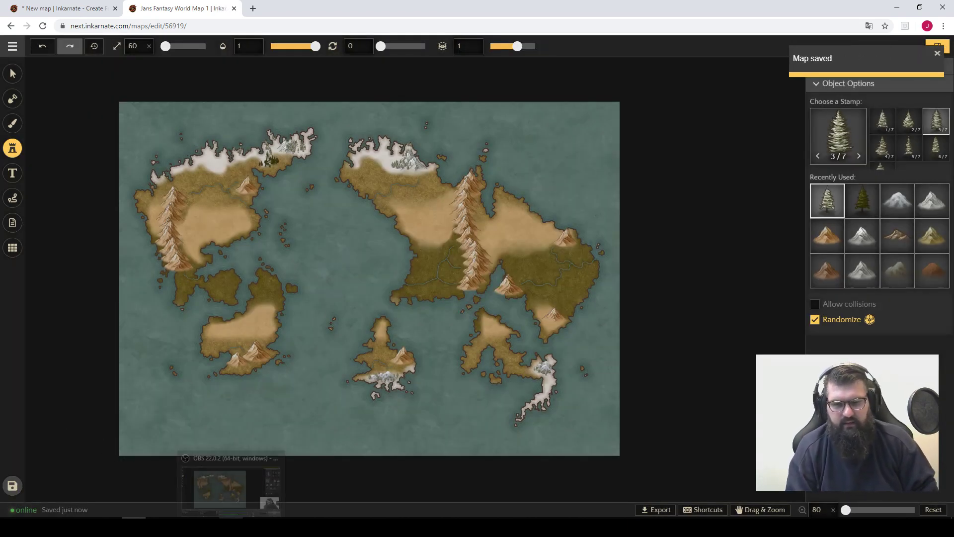